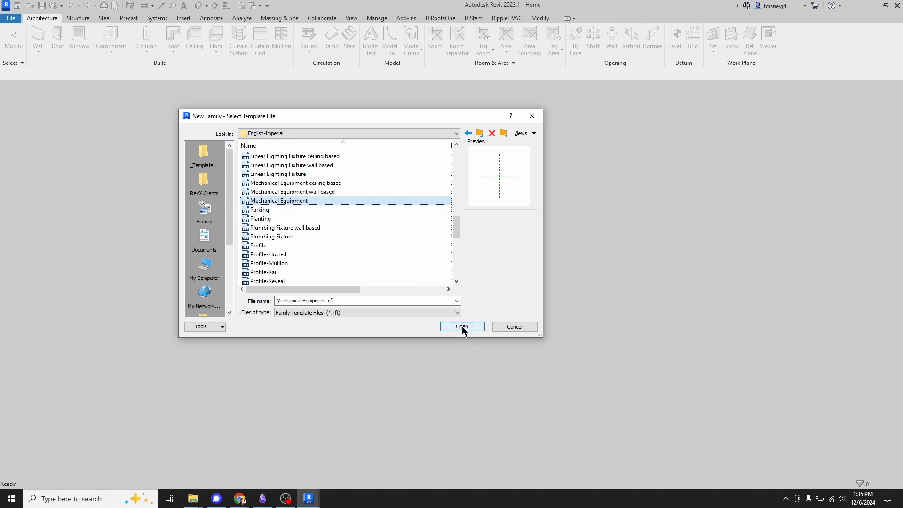
Create a new family from the Mechanical Equipment template and save it as M-FAMILYTUT-MAGIC-BOX in the desktop's Family Creation Tutorial folder.
click(462, 326)
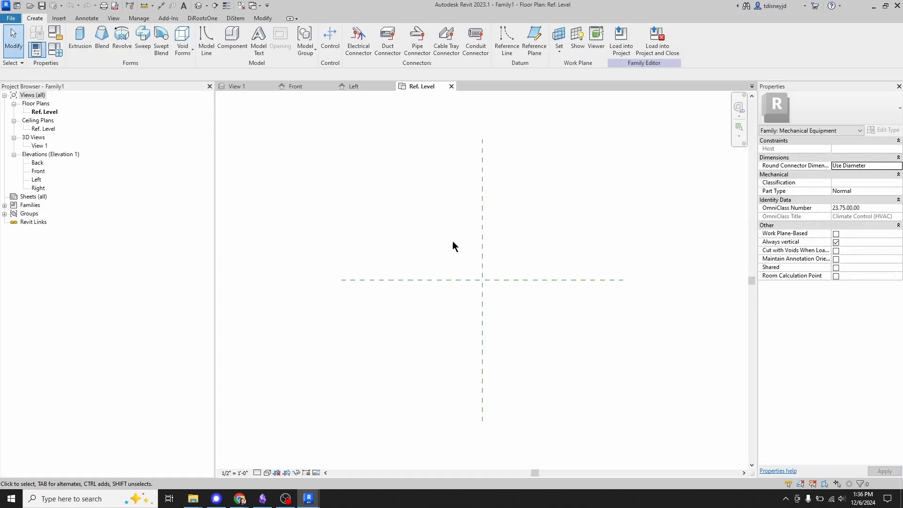
click(8, 18)
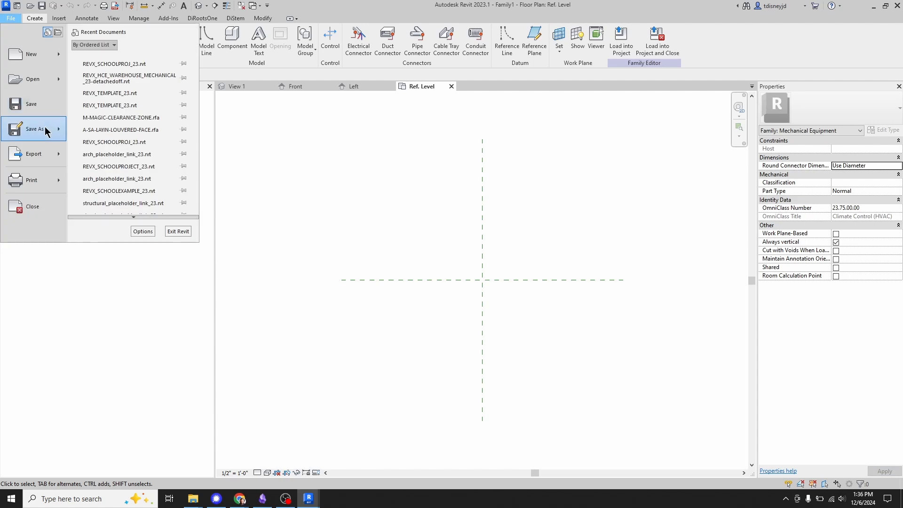
mouse_move(43, 129)
click(139, 128)
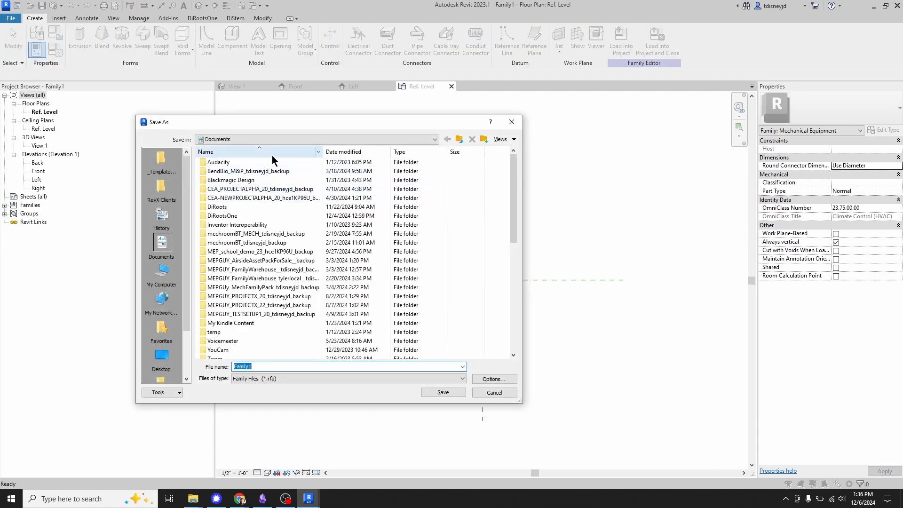
click(162, 356)
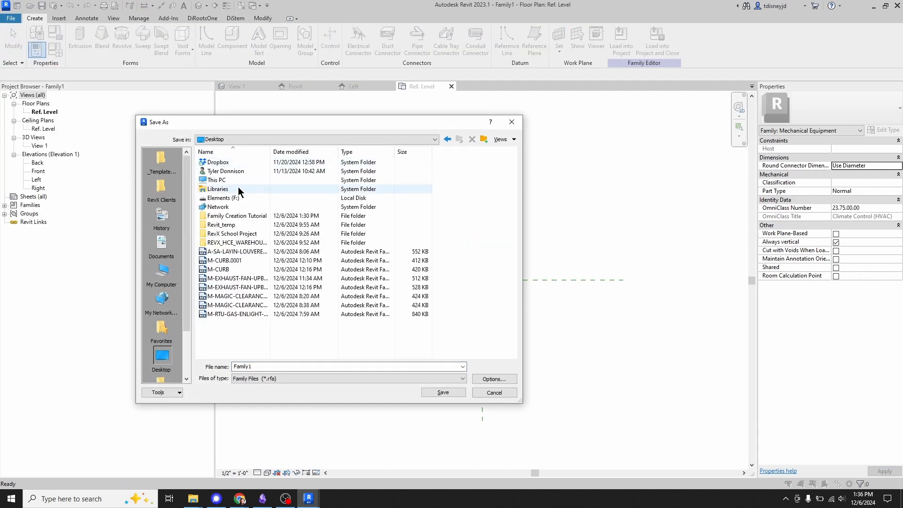
double_click(252, 215)
double_click(281, 367)
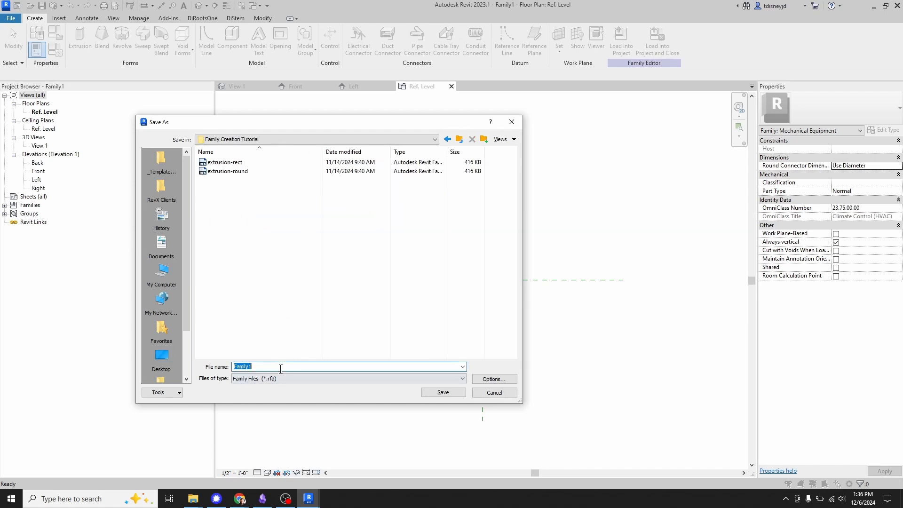
key(BackSpace)
text(M-FAMILYTUT-MAGIC-BOX)
key(Return)
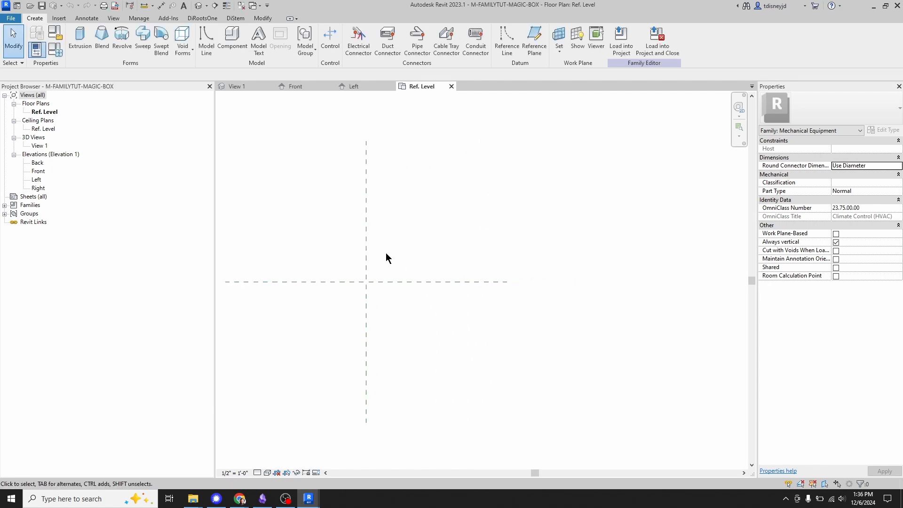
Assign the custom keyboard shortcut RP to the Reference Plane command.
middle_drag(394, 266, 461, 273)
key(p)
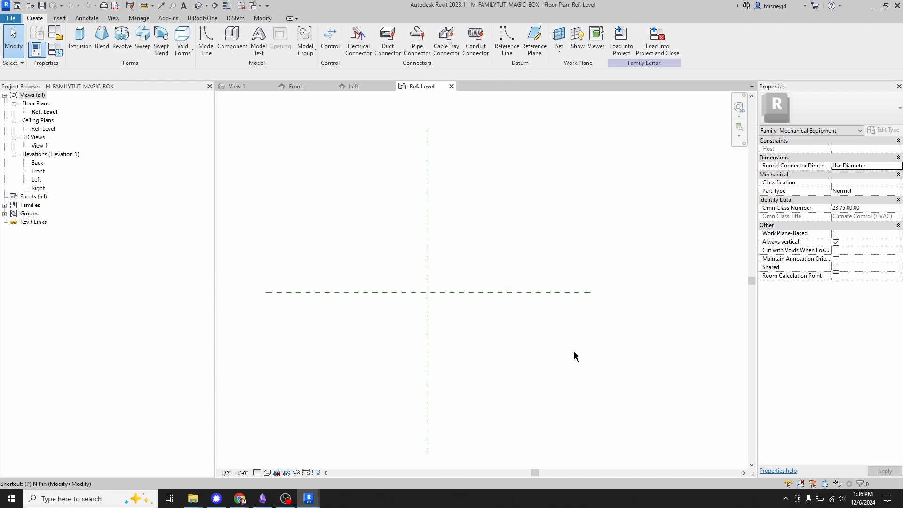
key(k)
key(s)
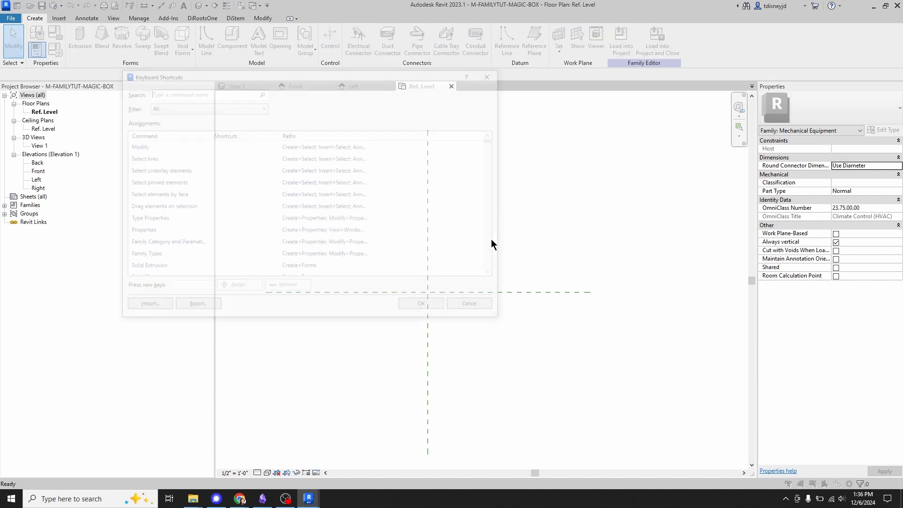
text(REFERE)
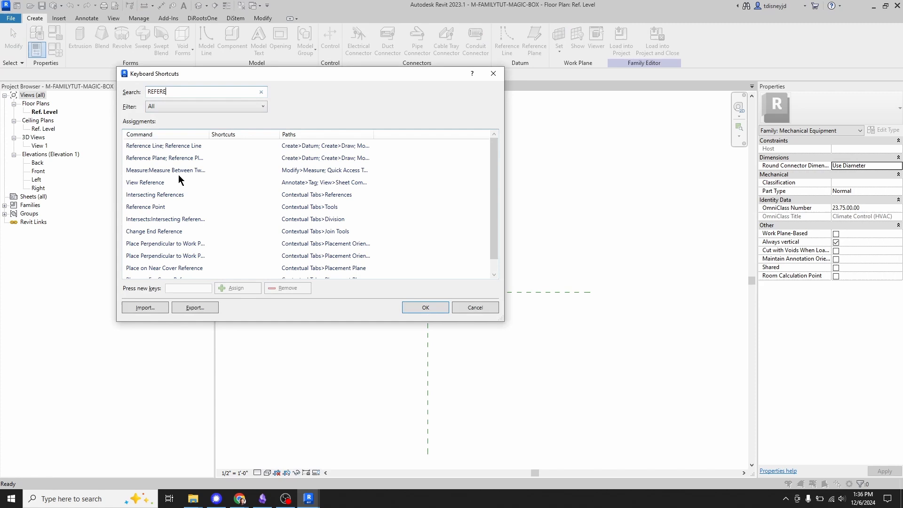
click(233, 157)
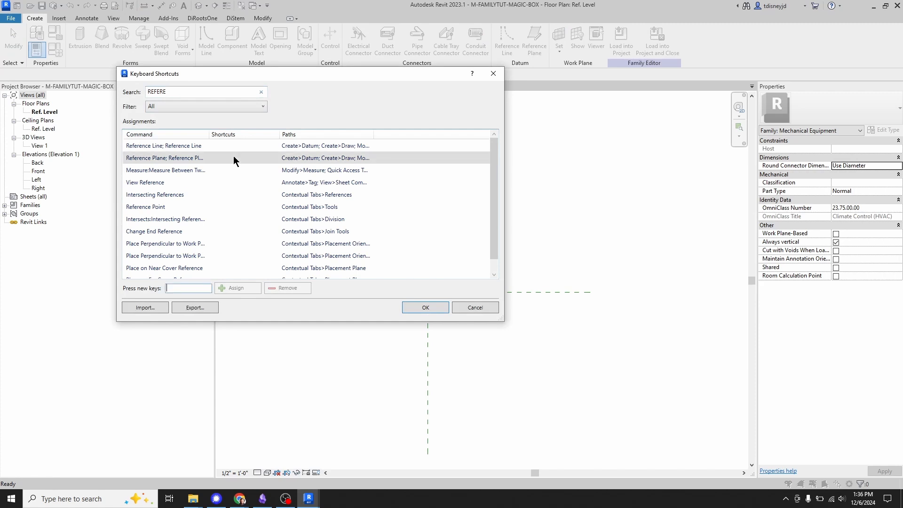
text(RP)
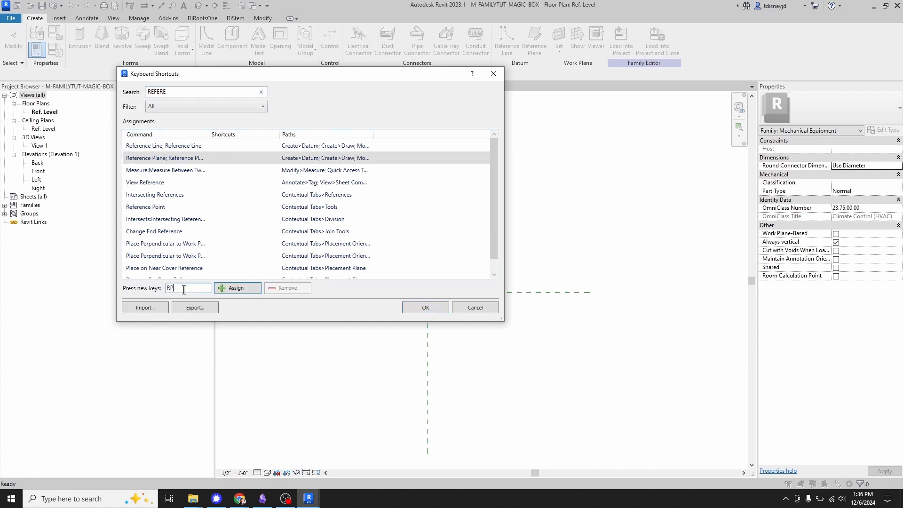
click(240, 287)
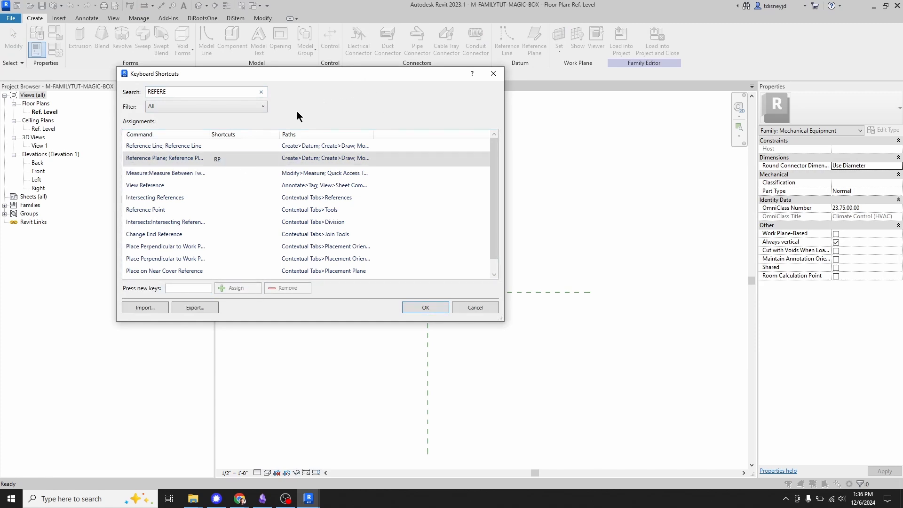
click(219, 161)
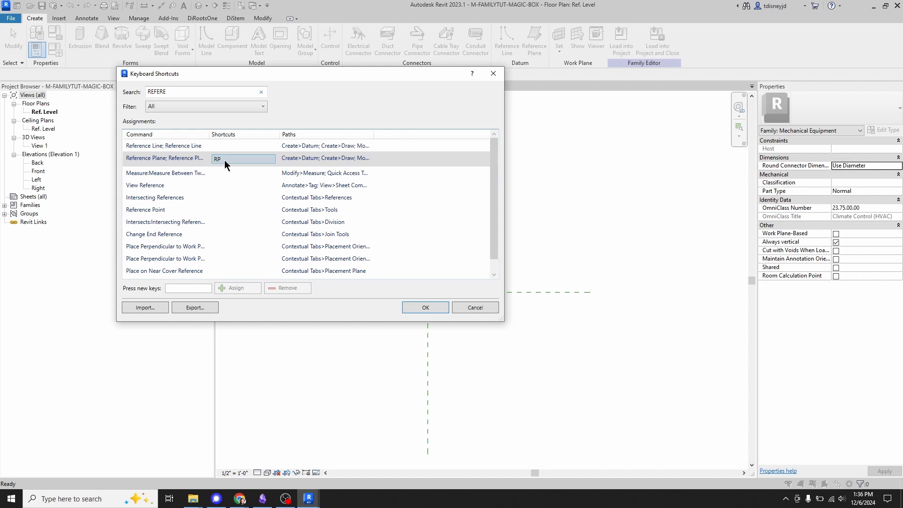
drag(169, 75, 170, 84)
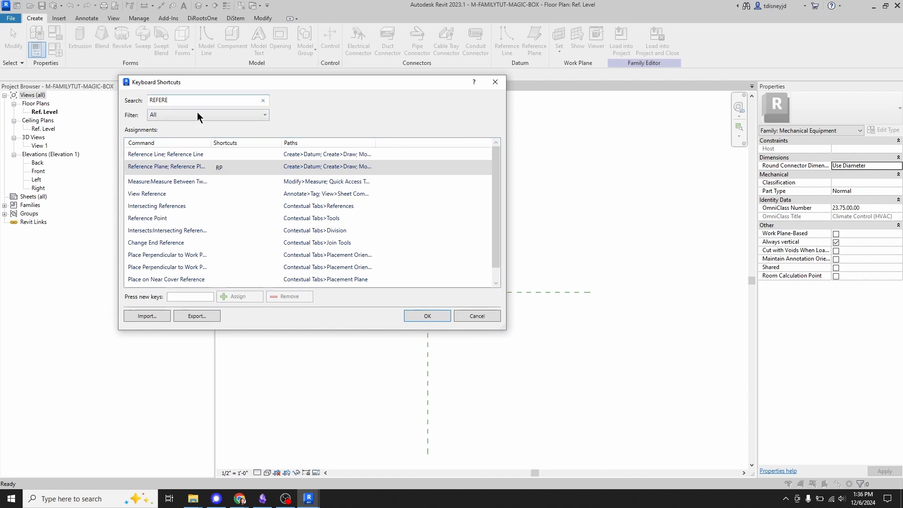
click(218, 167)
click(428, 316)
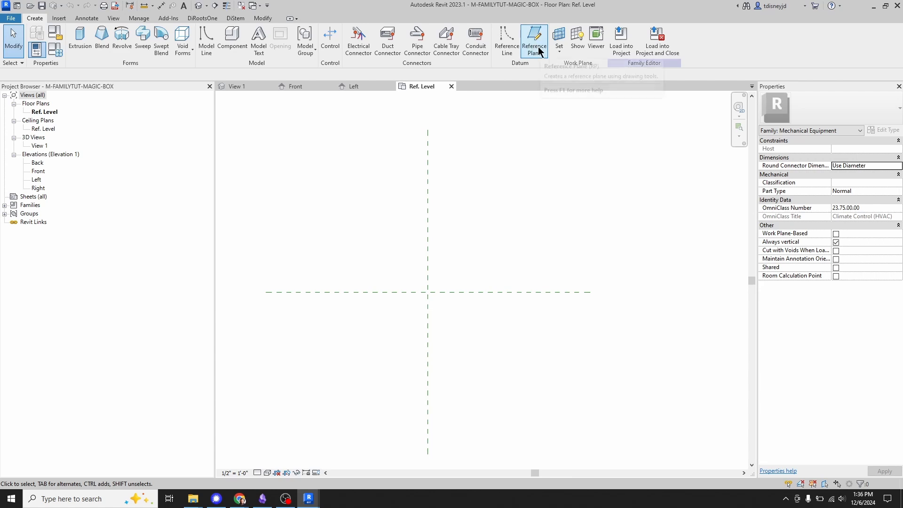
Draw a horizontal reference plane about 2' above the horizontal centre plane, crossing the vertical centre plane.
key(r)
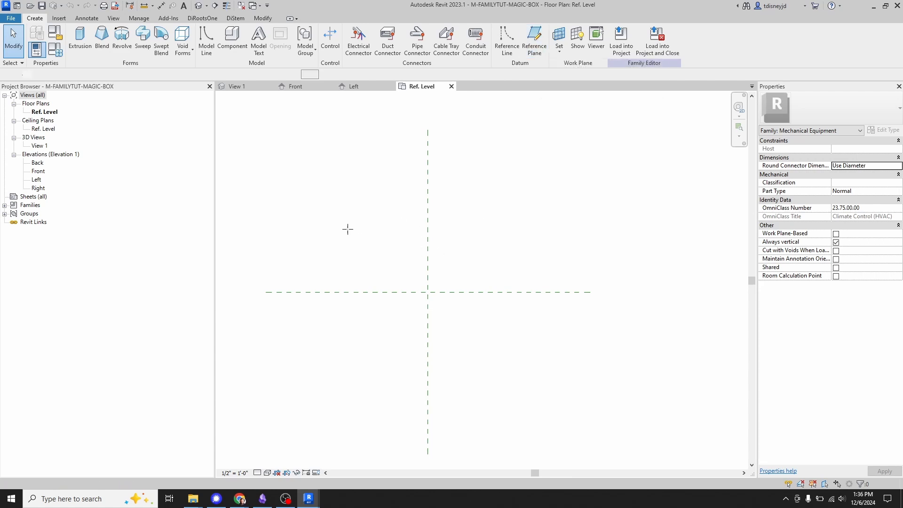
key(p)
click(340, 228)
click(520, 227)
click(471, 206)
click(477, 344)
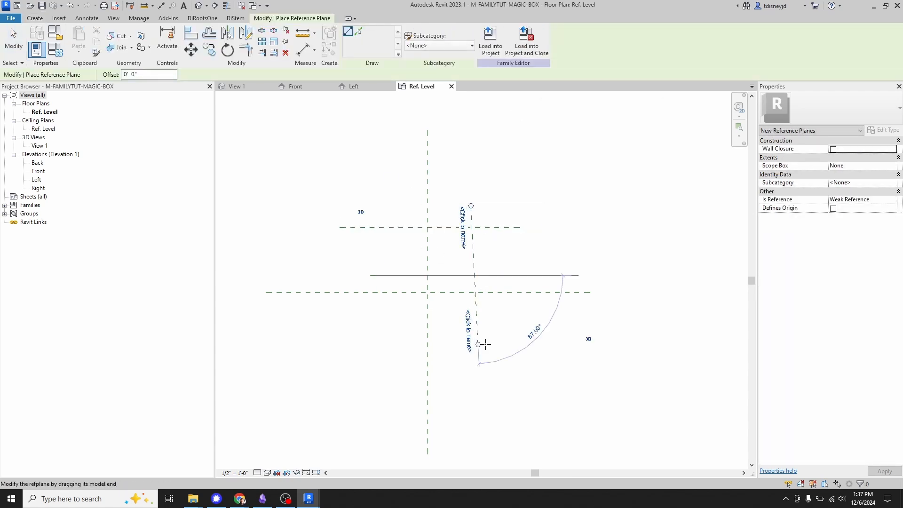
key(Escape)
key(Escape)
key(ctrl+z)
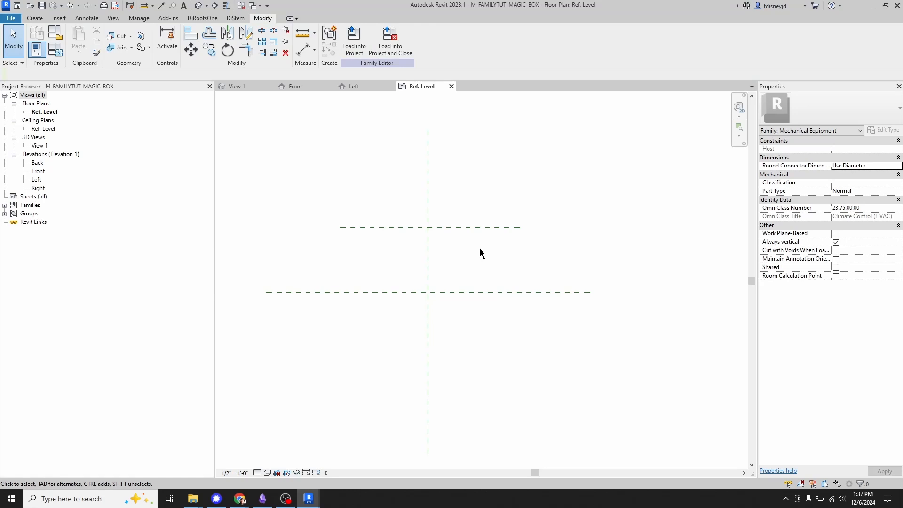
Draw reference planes about 1'-9" right of, 1'-1 1/2" below and 1'-11" left of the centre planes, boxing in their intersection.
key(r)
key(p)
click(484, 202)
click(484, 346)
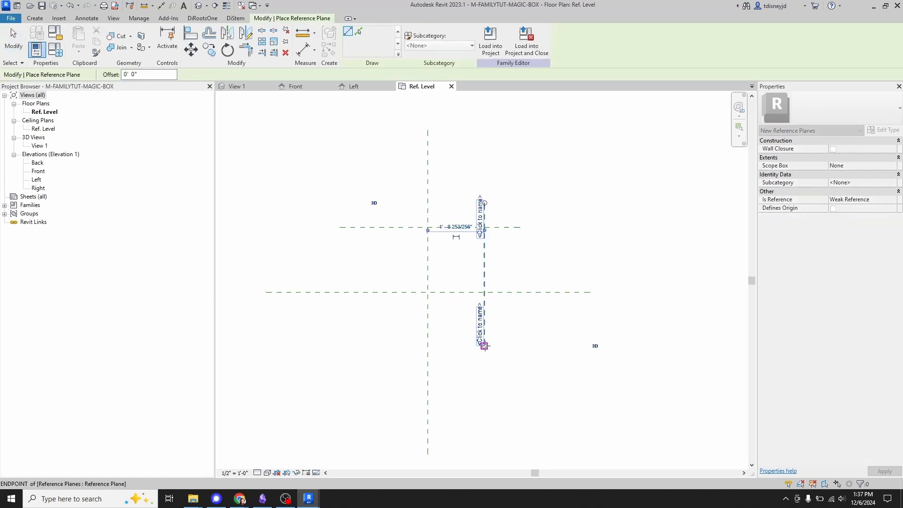
click(536, 328)
click(328, 328)
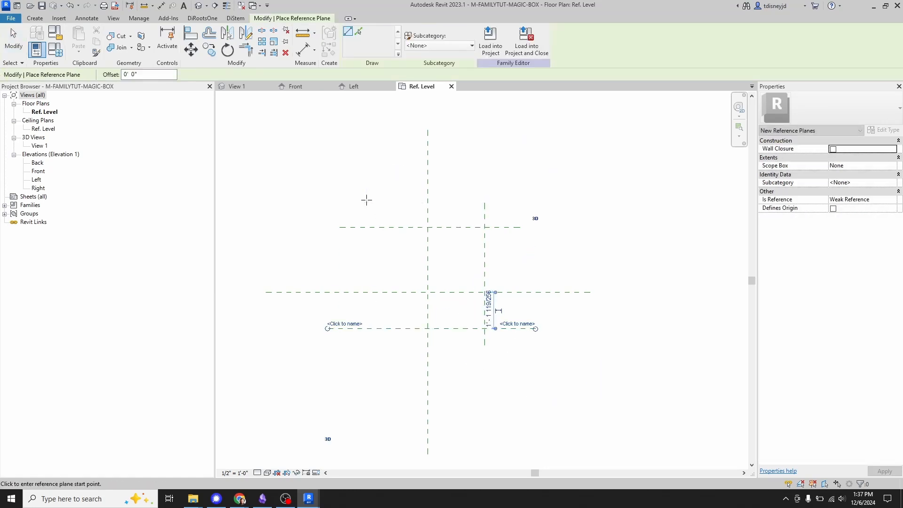
click(367, 200)
click(366, 367)
key(Escape)
key(Escape)
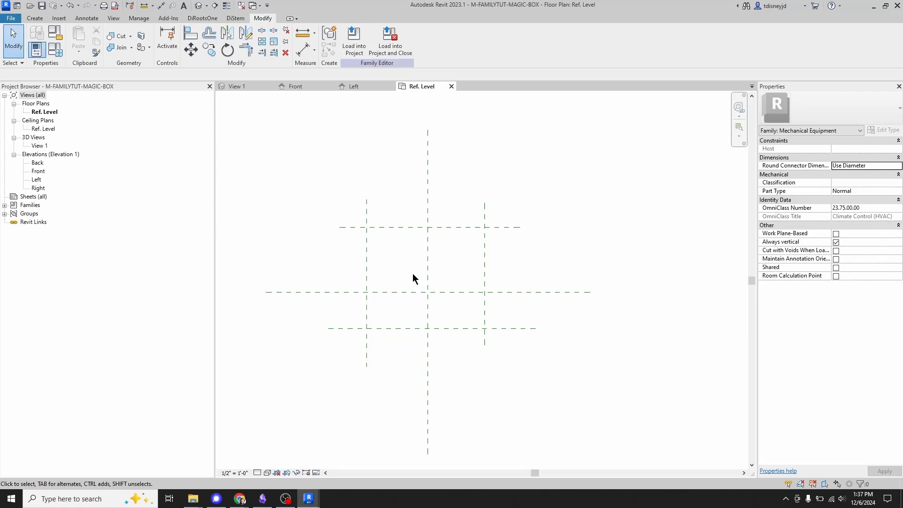
key(d)
key(i)
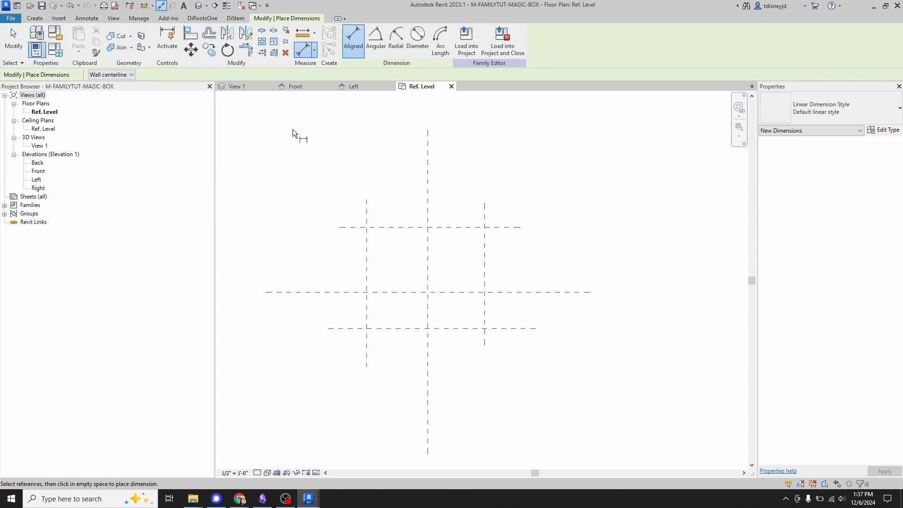
key(Escape)
Place one aligned dimension string across the outer two vertical reference planes and the vertical centre plane, above the box.
click(87, 18)
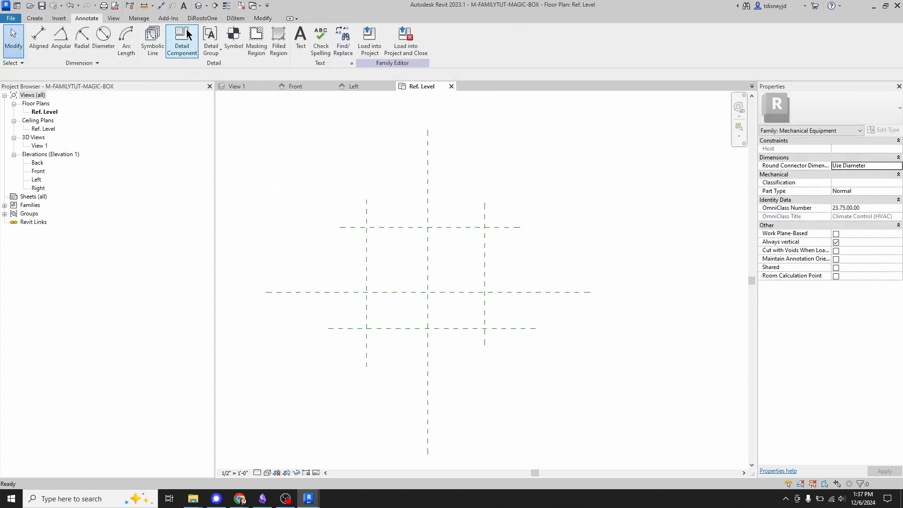
click(40, 49)
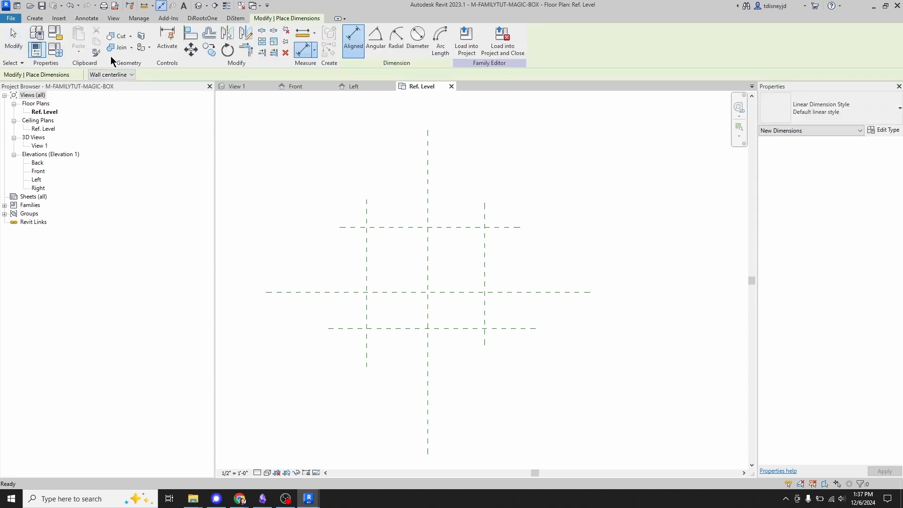
click(367, 255)
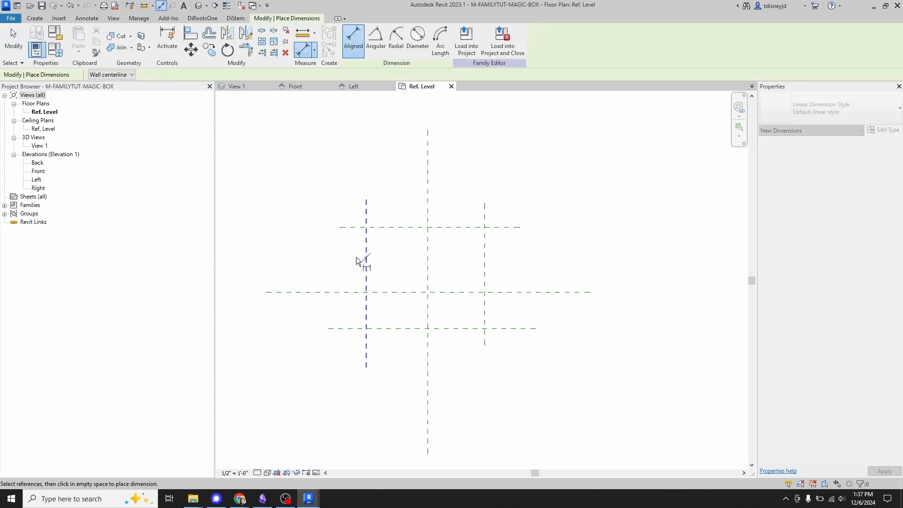
click(484, 245)
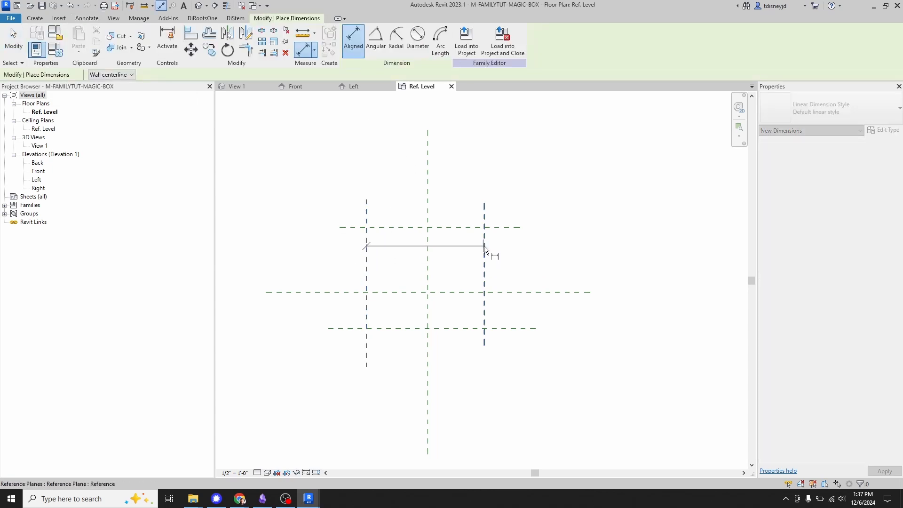
click(429, 213)
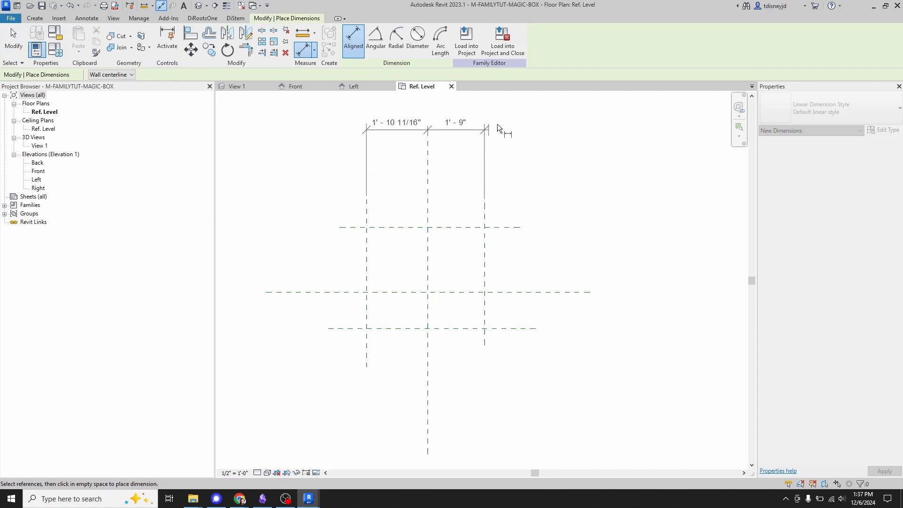
click(536, 126)
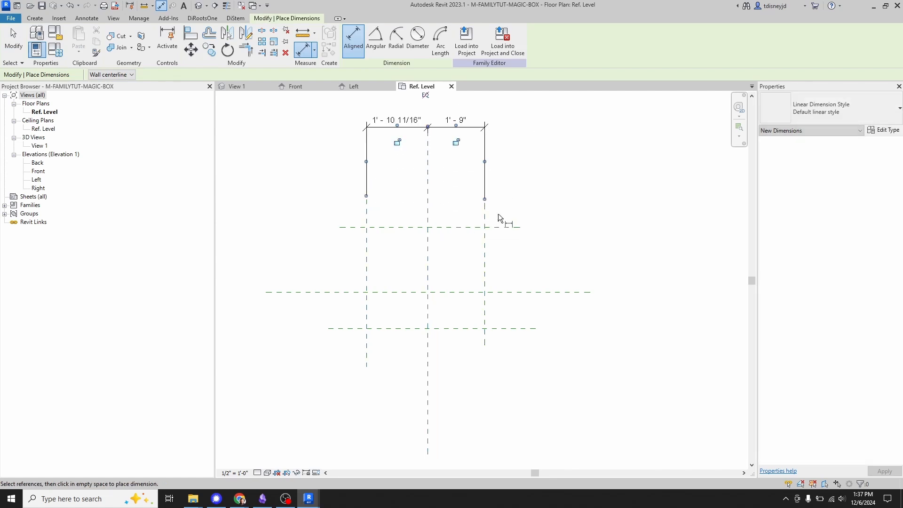
Constrain the two segments of the vertical planes' dimension string to be equal.
middle_drag(520, 163, 515, 210)
scroll(460, 156, up, 2)
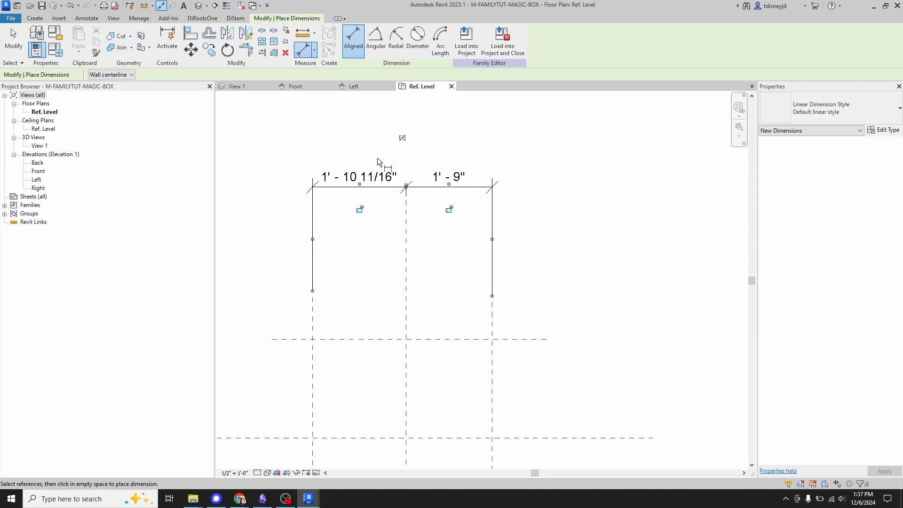
click(403, 138)
key(Escape)
Move the right vertical reference plane inward to about 1'-7" from the vertical centre plane.
scroll(540, 223, down, 1)
middle_drag(522, 268, 501, 217)
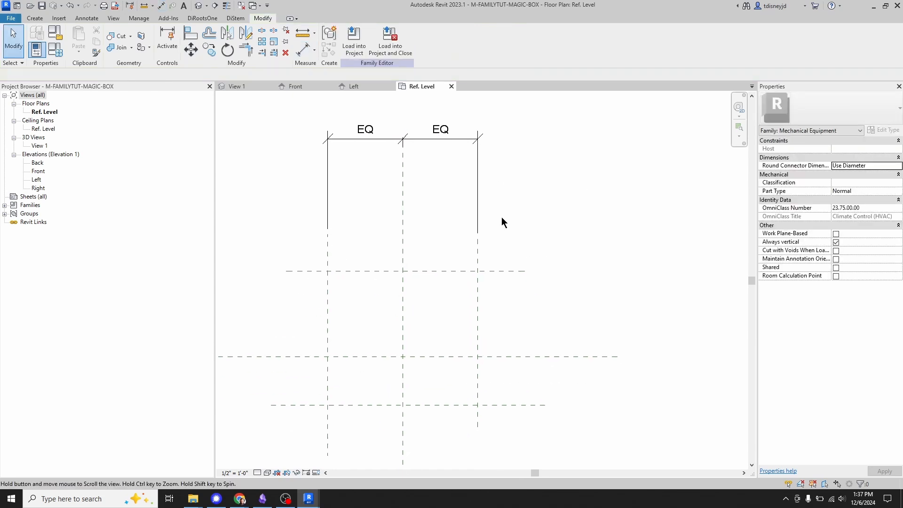
click(477, 309)
drag(477, 296, 433, 302)
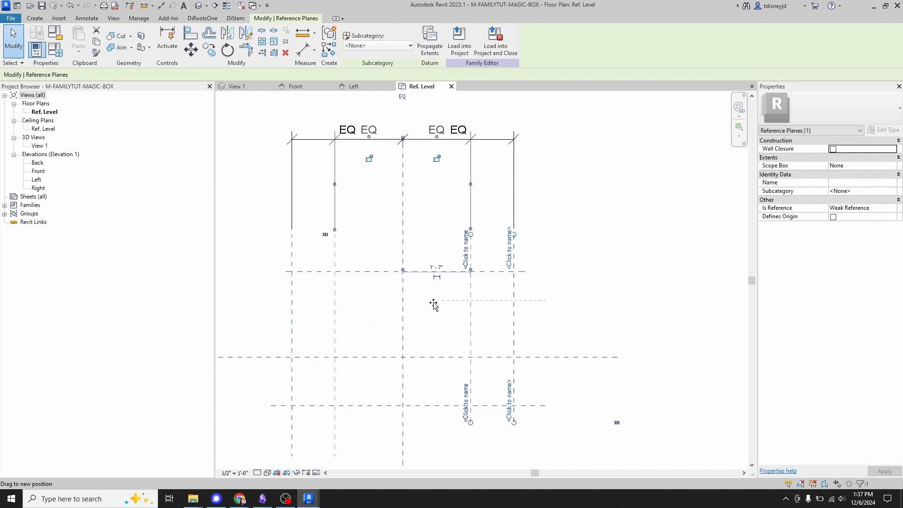
click(549, 263)
Place an aligned dimension string across the outer two horizontal reference planes and the horizontal centre plane, and constrain its segments to be equal.
middle_drag(568, 297, 558, 239)
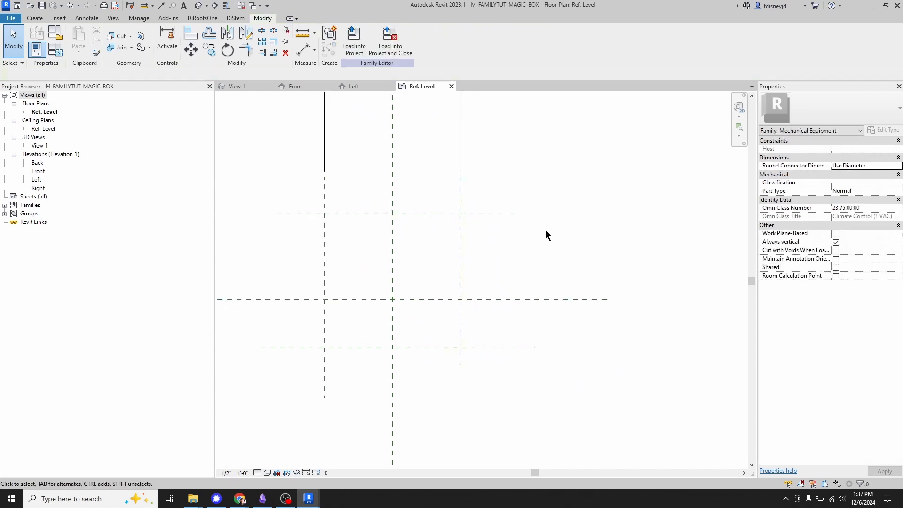
key(d)
key(i)
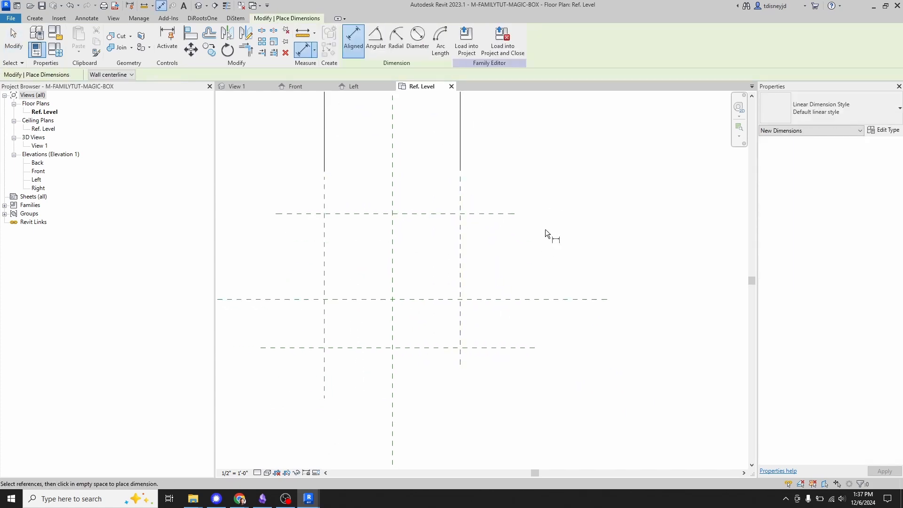
click(445, 213)
click(503, 349)
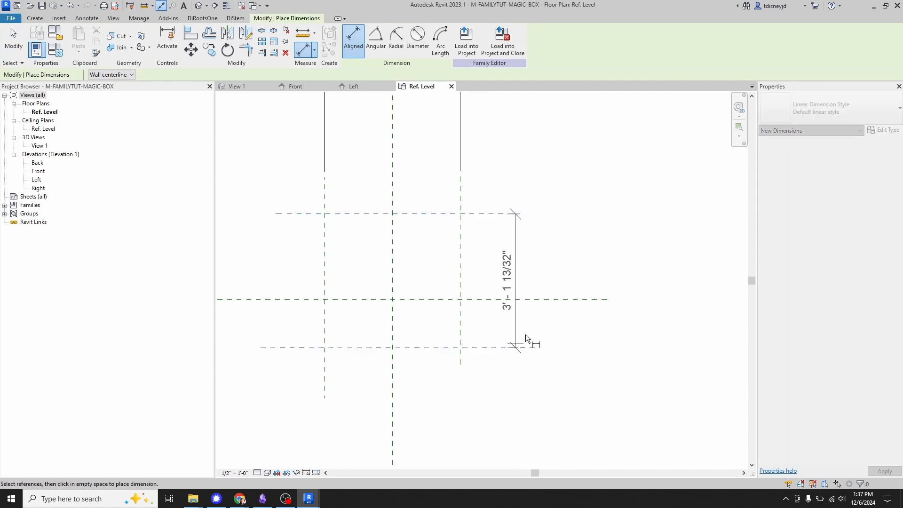
click(525, 299)
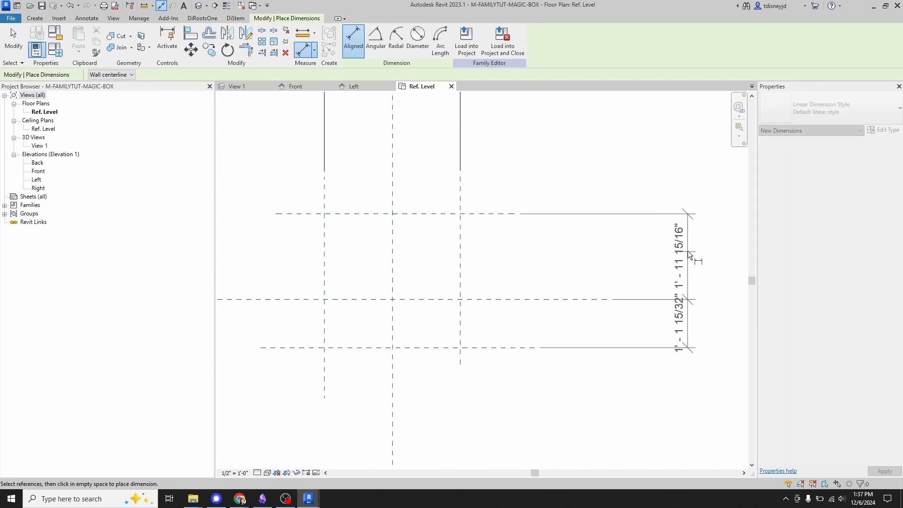
click(687, 250)
click(730, 281)
scroll(532, 286, down, 2)
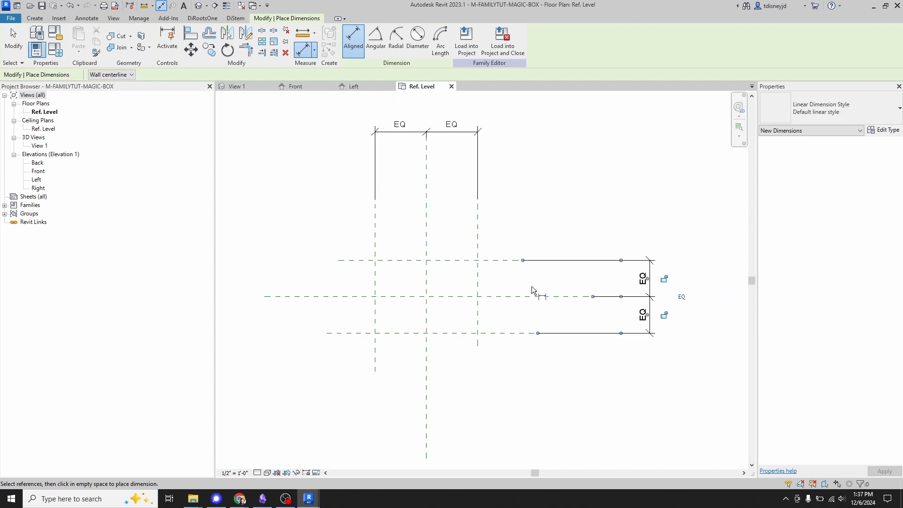
key(Escape)
middle_drag(485, 257, 469, 289)
scroll(475, 243, up, 1)
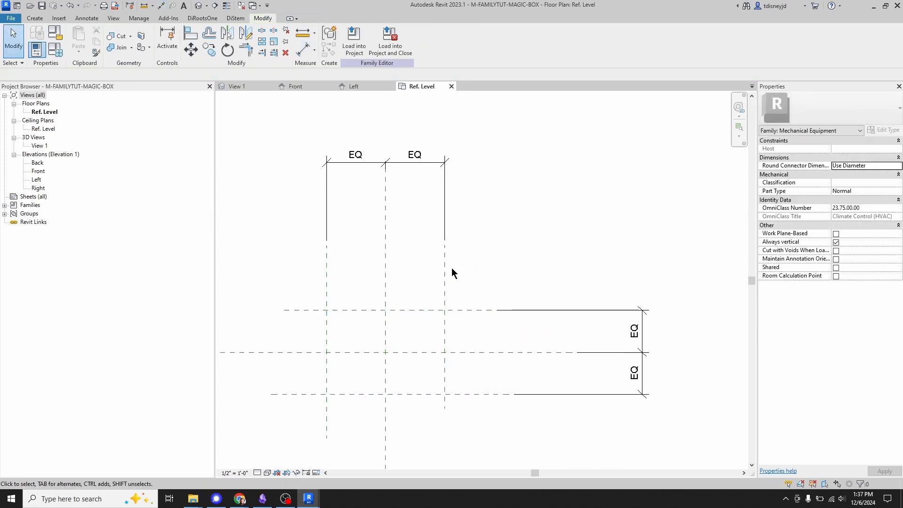
Place an overall aligned dimension between the outer two vertical reference planes, above their equality string.
key(d)
key(i)
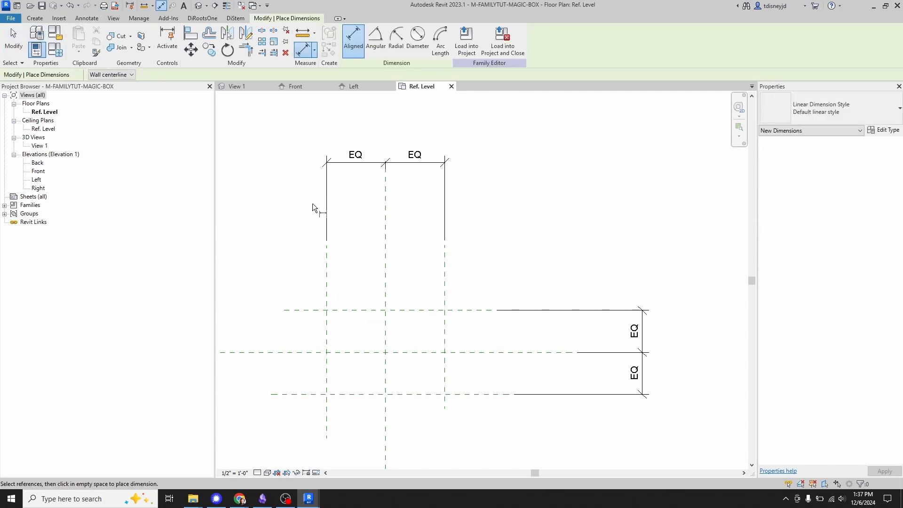
click(325, 303)
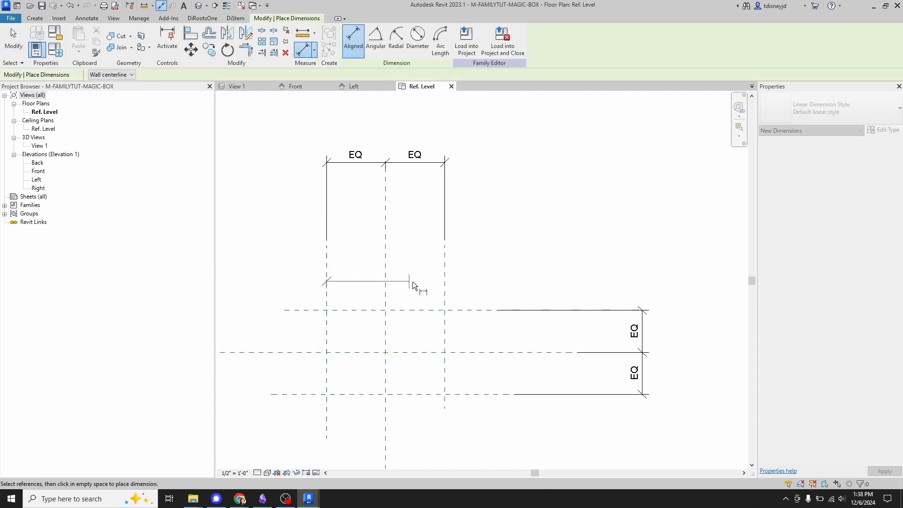
click(447, 286)
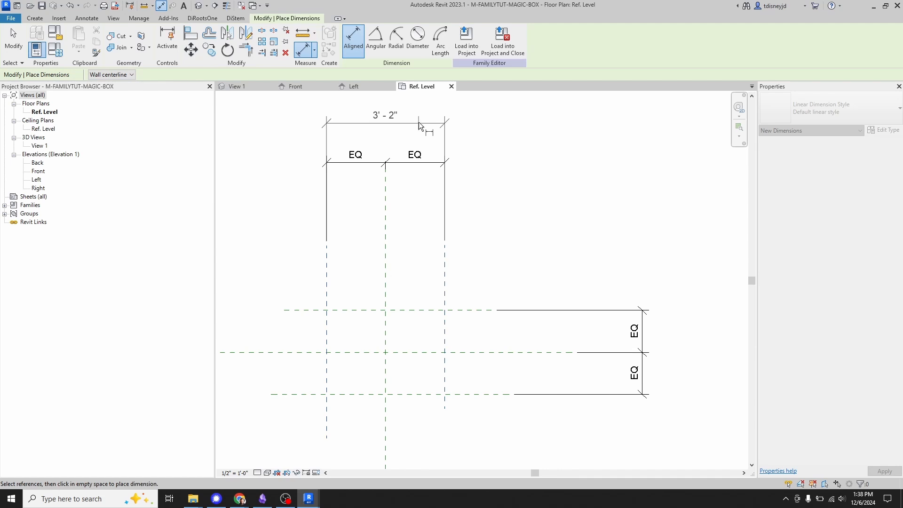
click(417, 123)
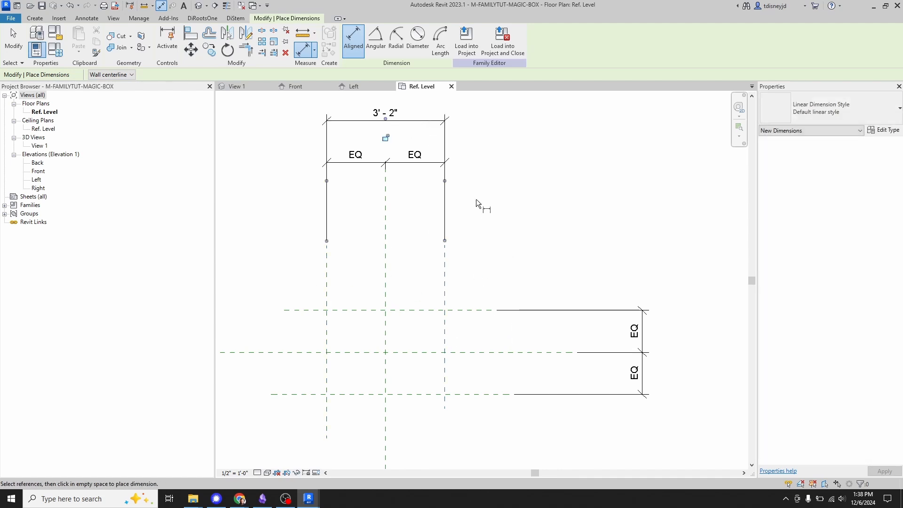
Place an overall aligned dimension between the outer two horizontal reference planes, outside their equality string.
middle_drag(476, 199, 469, 213)
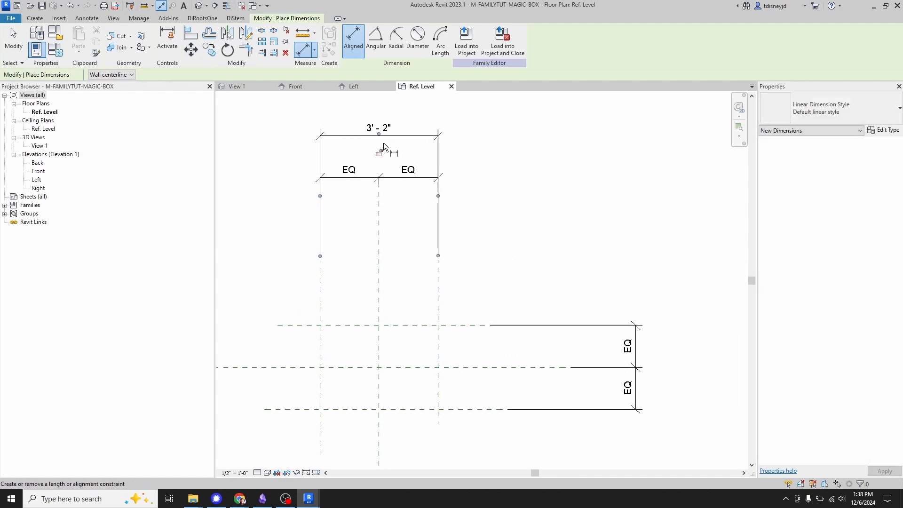
click(459, 326)
click(470, 410)
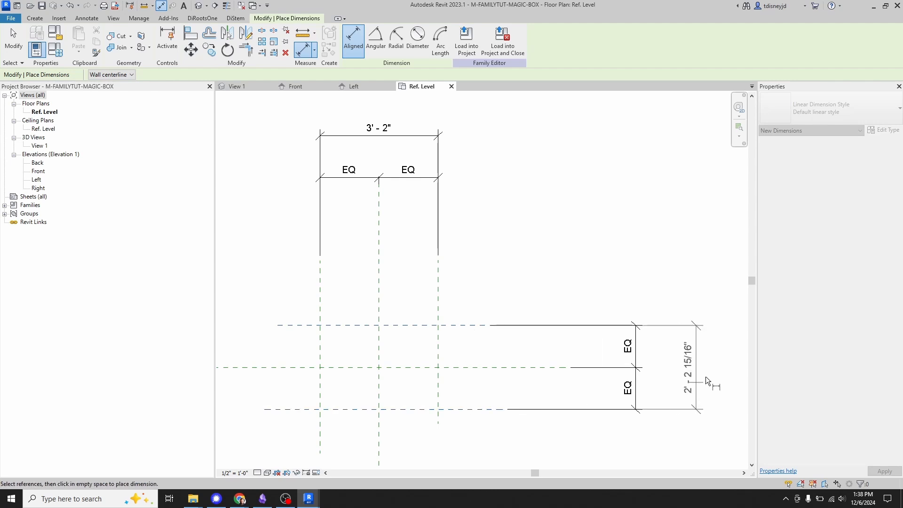
click(709, 376)
key(Escape)
key(Escape)
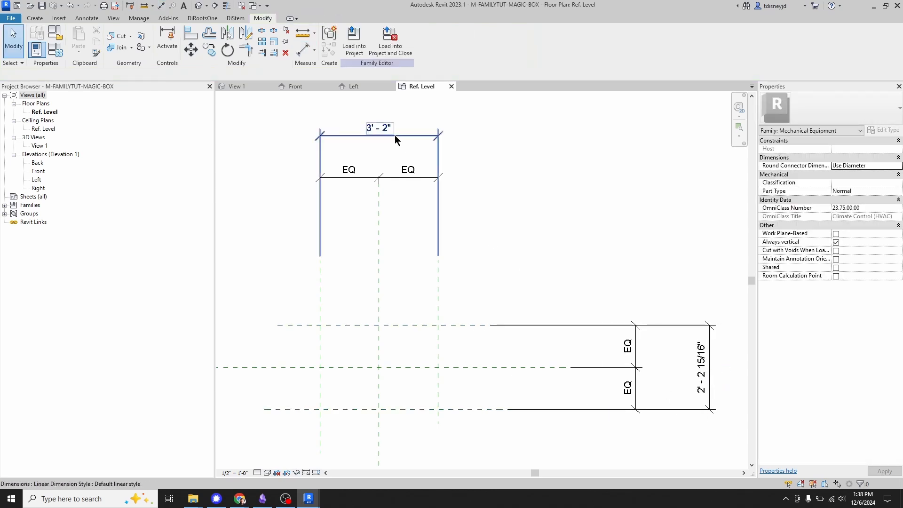
Label the overall dimension of the vertical planes with a new family type parameter named Equipment Length.
click(394, 135)
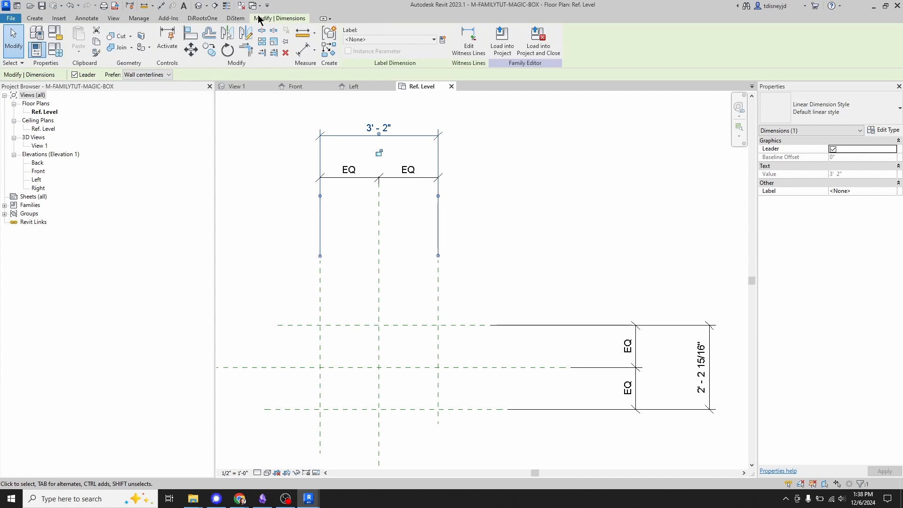
click(433, 40)
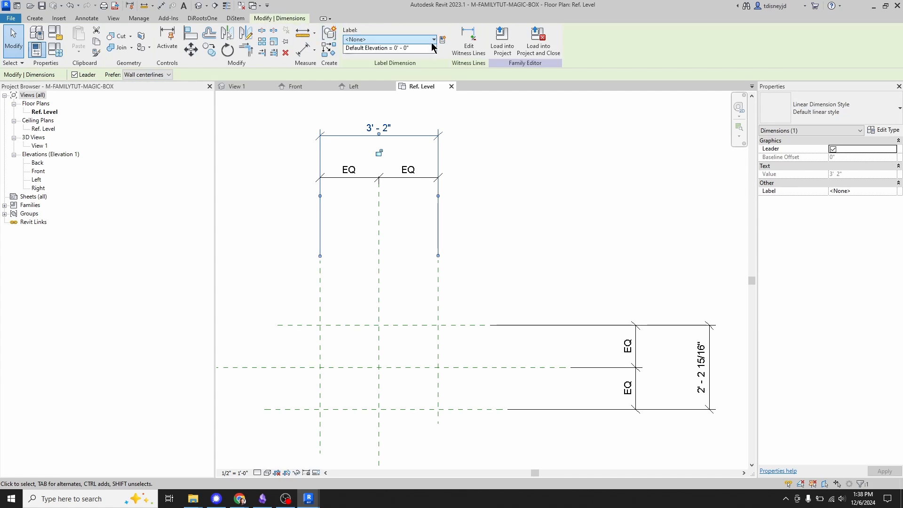
click(443, 41)
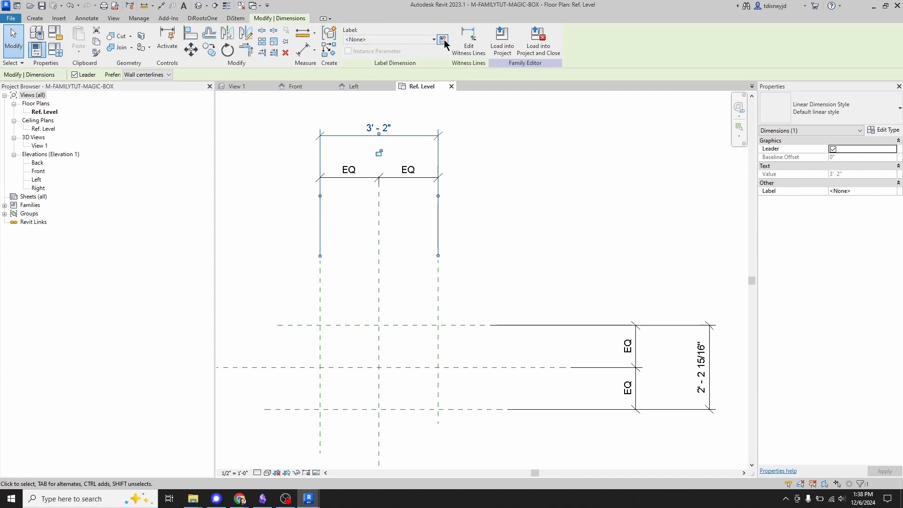
click(444, 40)
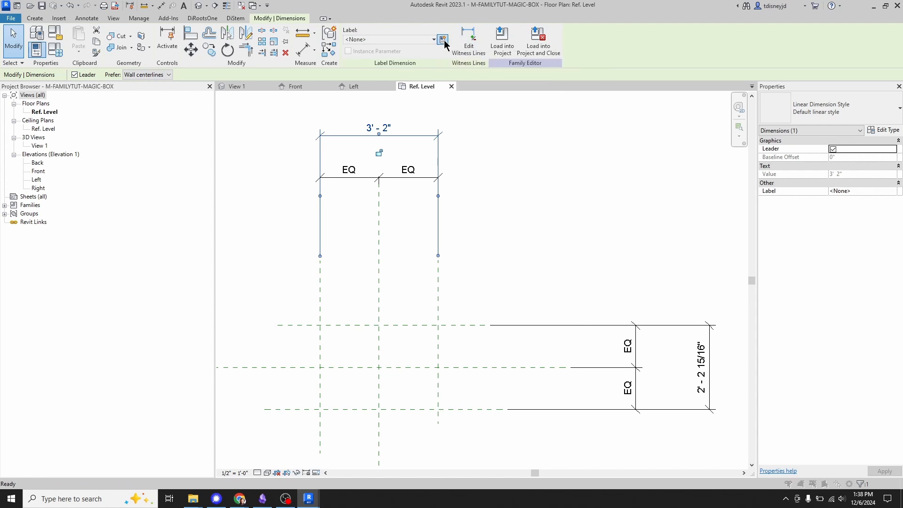
text(Length)
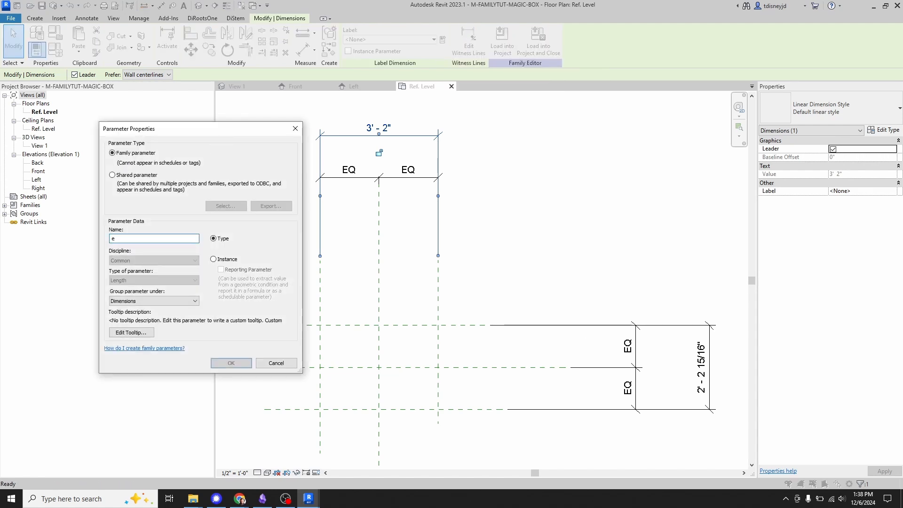
key(BackSpace)
key(BackSpace)
key(BackSpace)
key(BackSpace)
key(BackSpace)
key(BackSpace)
text(Eqwuip)
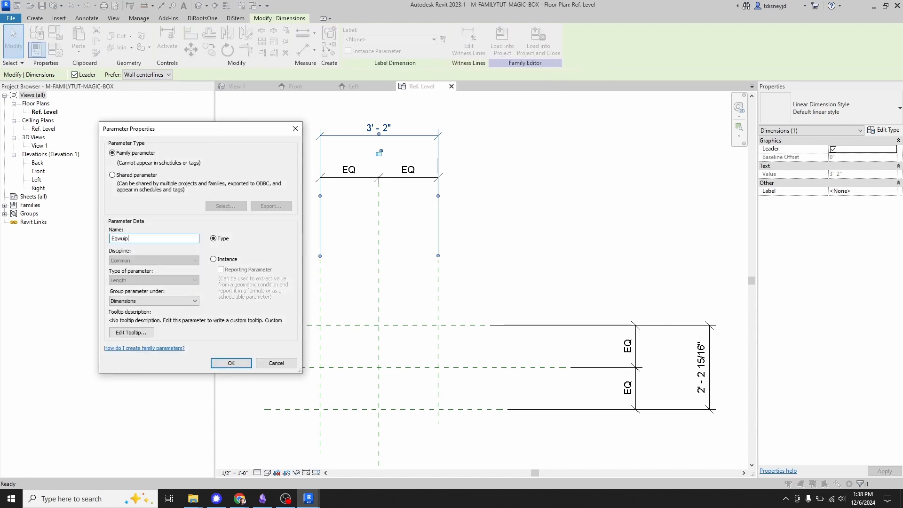
key(BackSpace)
key(BackSpace)
key(BackSpace)
text(quipment Length)
click(233, 364)
Label the overall dimension of the horizontal planes with a new family type parameter named Equipment Width.
click(708, 369)
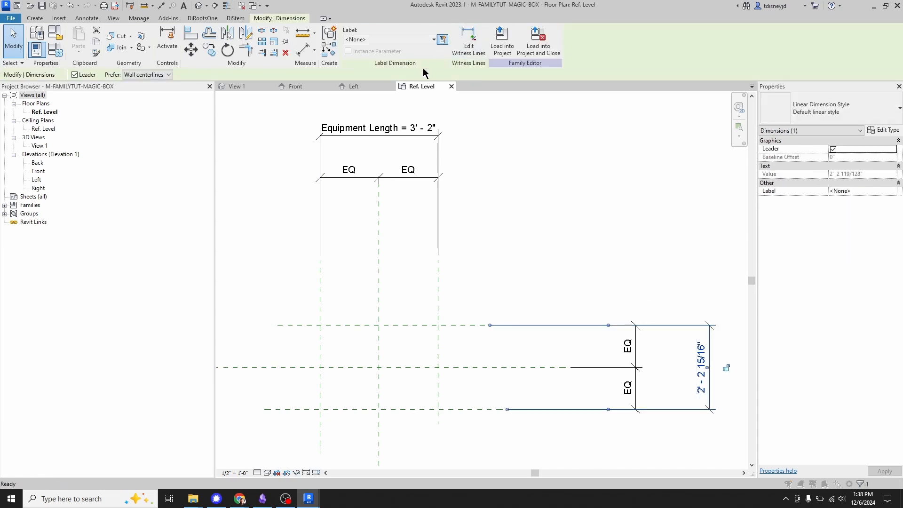
click(442, 40)
text(Equipment Width)
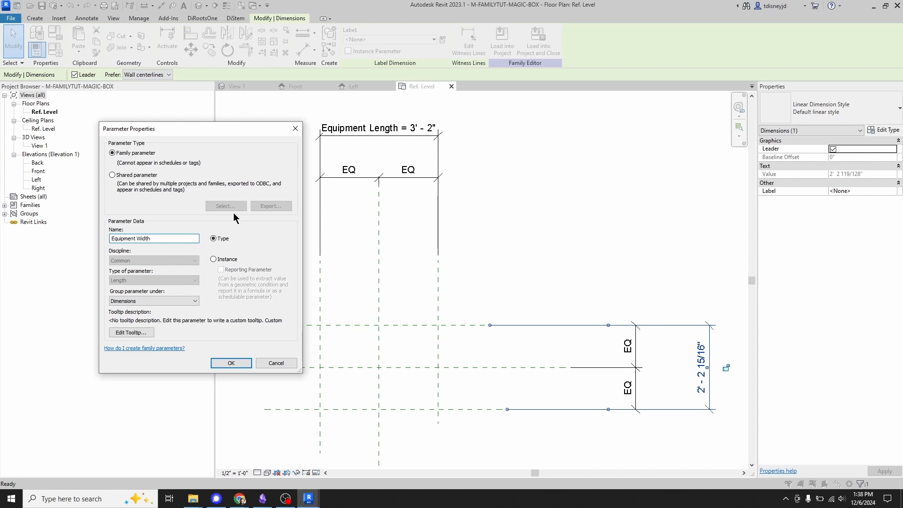
click(231, 363)
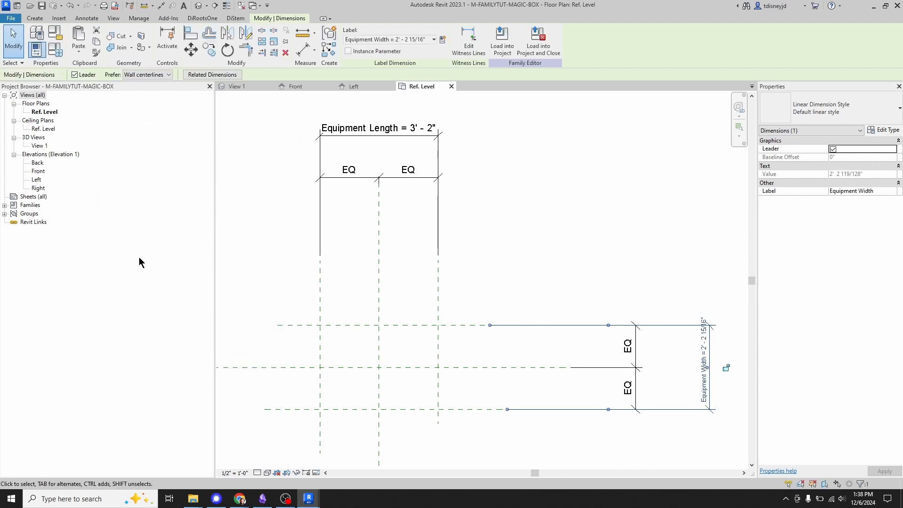
click(563, 223)
middle_drag(523, 218, 525, 191)
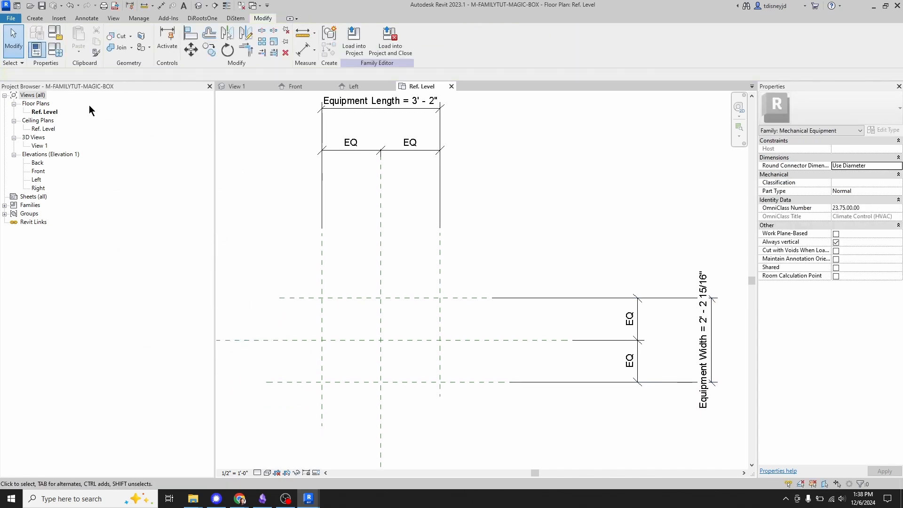
In the Front elevation, draw a horizontal reference plane across the three vertical planes, about 1'-10" above the Ref. Level.
click(39, 172)
double_click(38, 172)
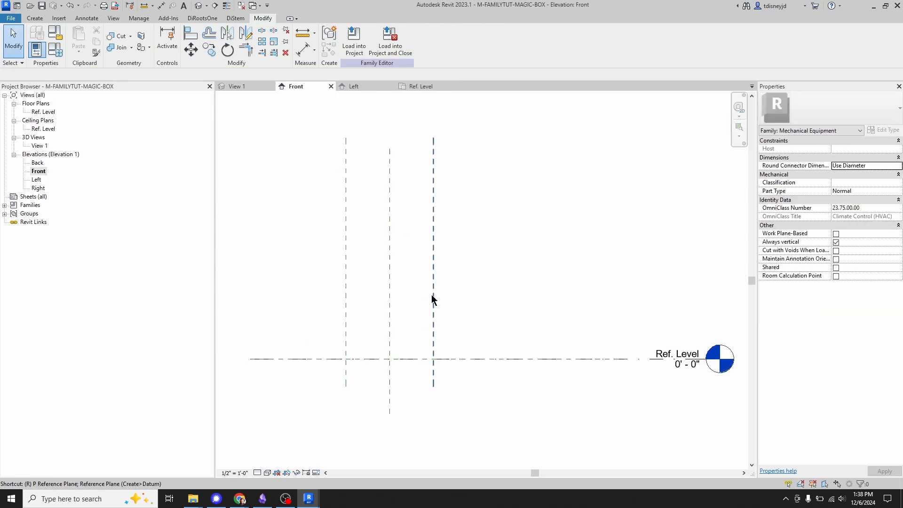
key(r)
key(p)
click(479, 307)
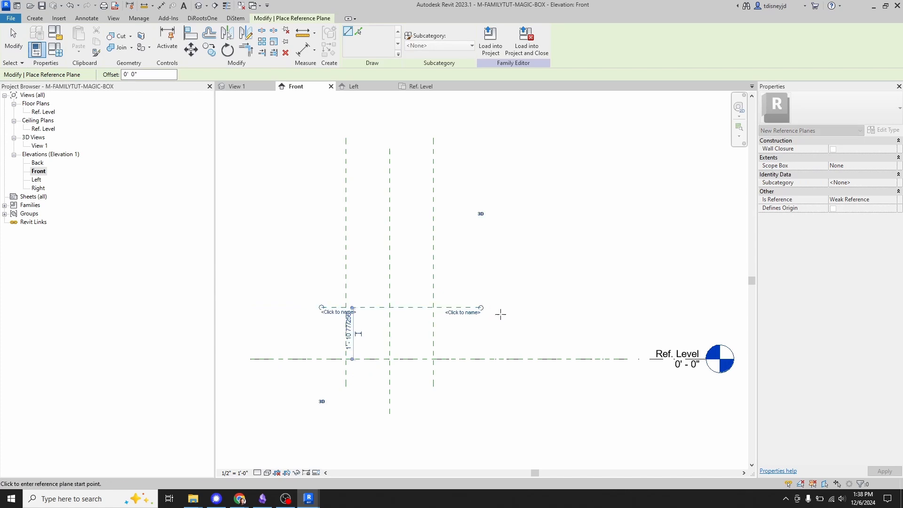
key(Escape)
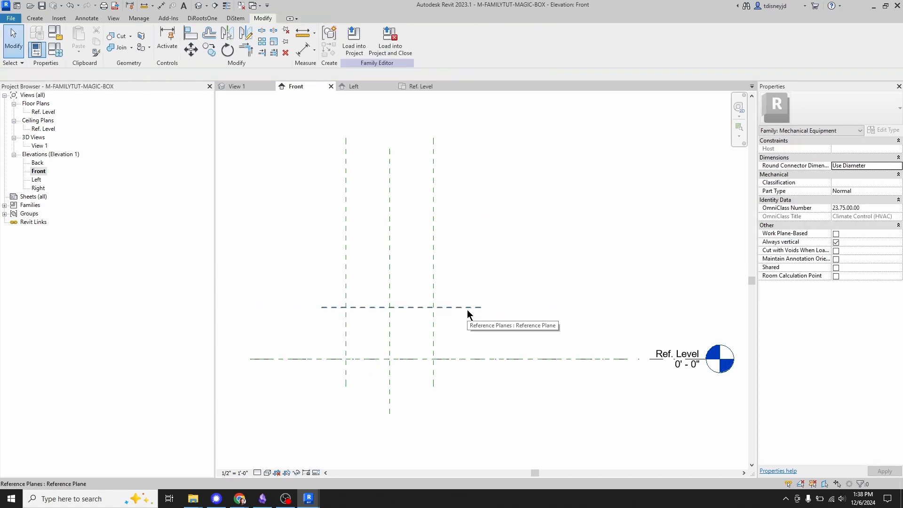
Place an aligned dimension from the reference plane at the Ref. Level, not the level itself, to the horizontal plane above it.
key(d)
key(i)
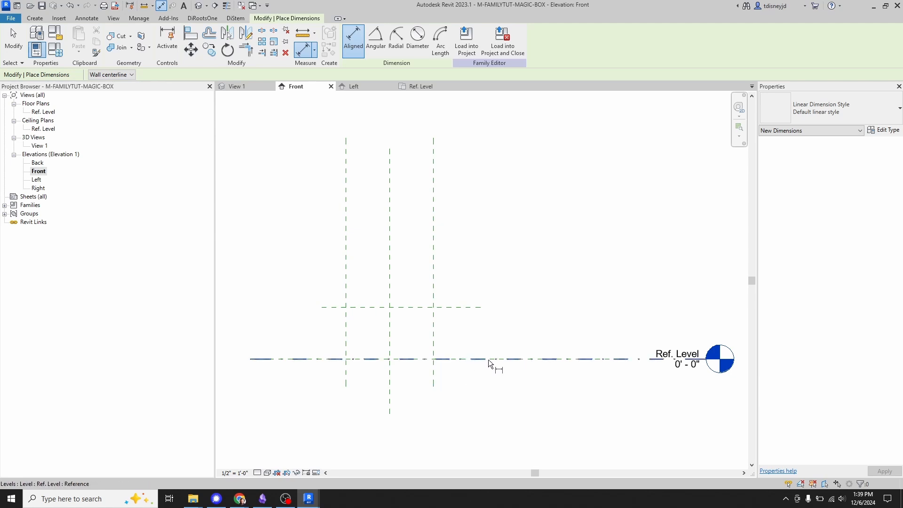
scroll(436, 374, up, 3)
scroll(495, 366, down, 3)
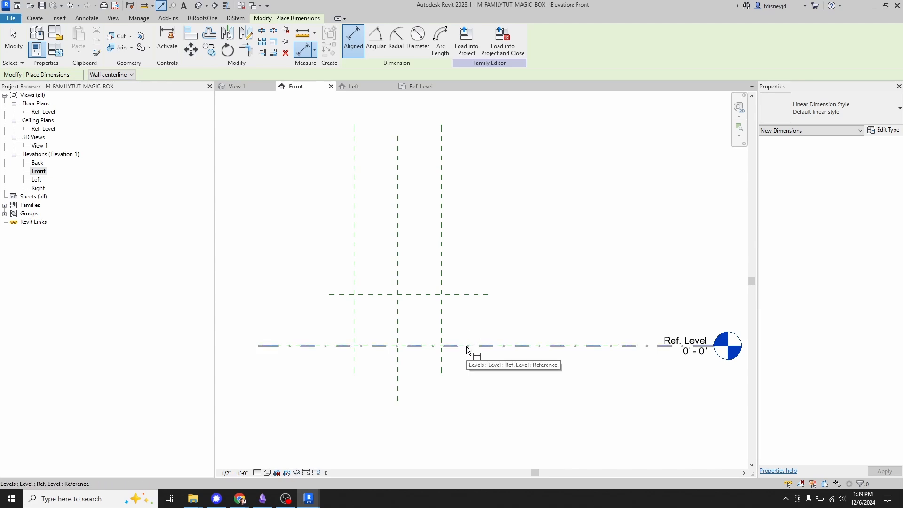
key(Tab)
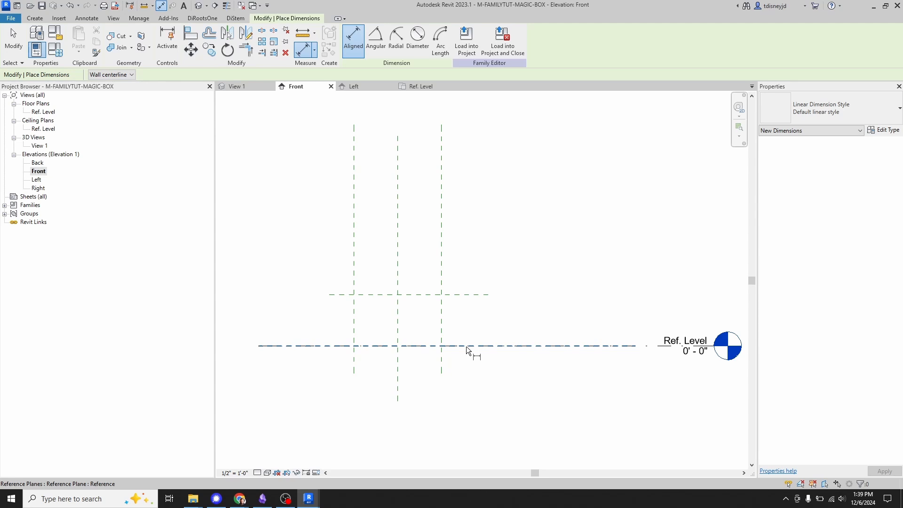
click(466, 346)
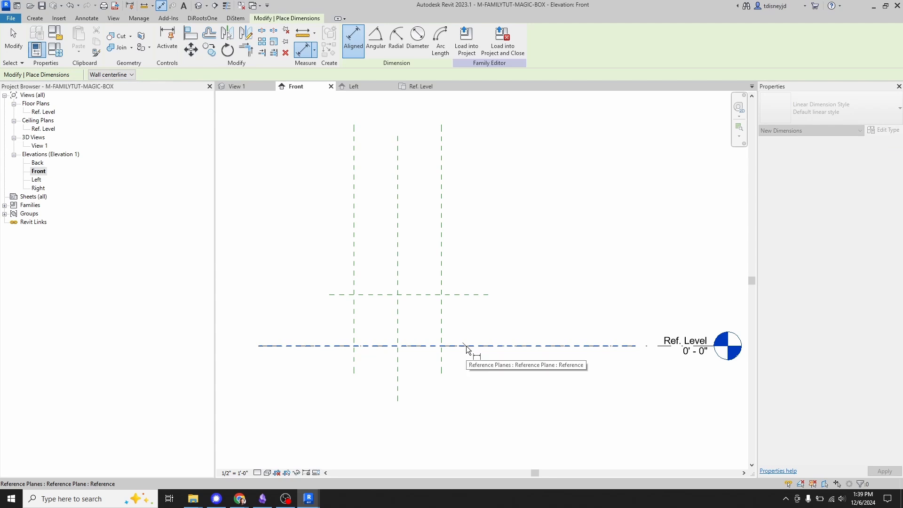
click(466, 295)
click(568, 312)
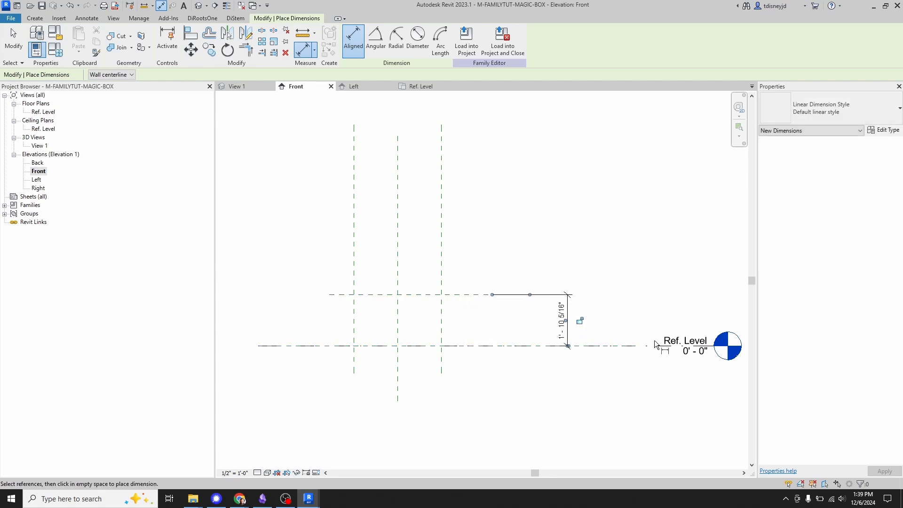
key(Escape)
Label the vertical dimension in the Front elevation with a new family type parameter named Equipment Height.
click(566, 308)
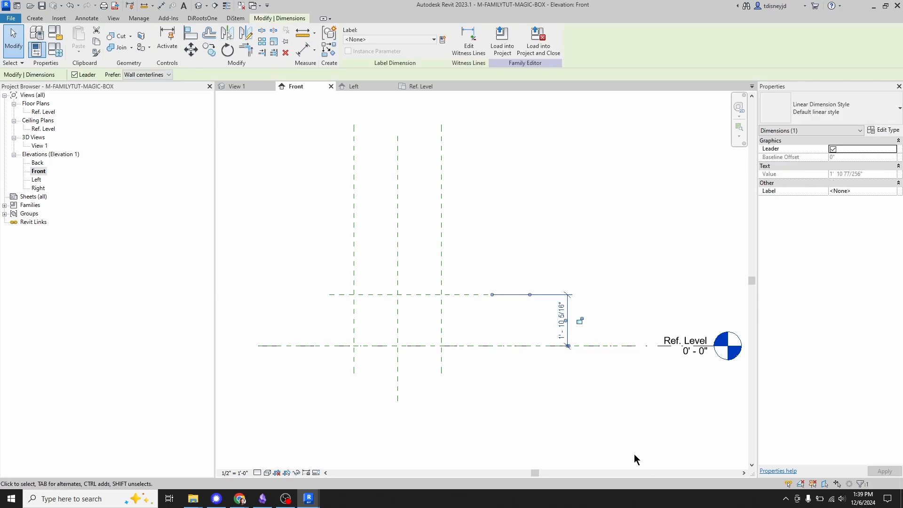
click(443, 40)
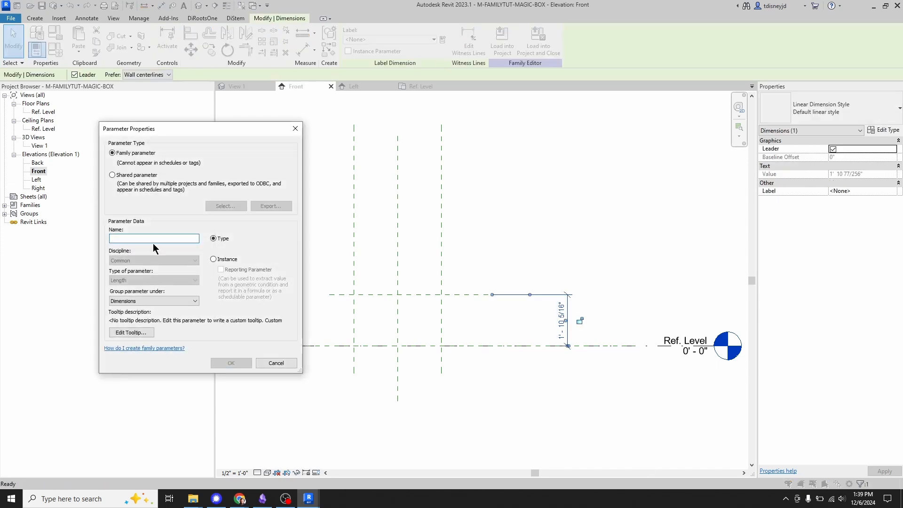
text(Equipment Height)
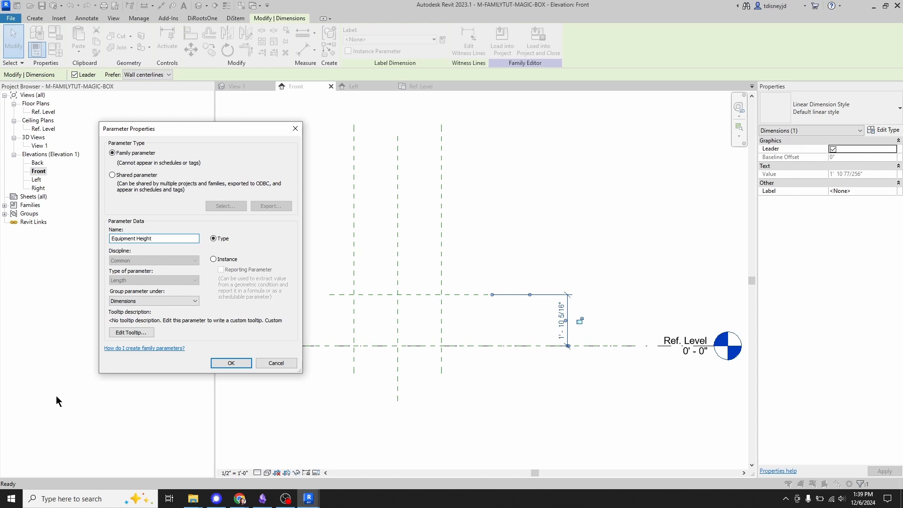
click(231, 363)
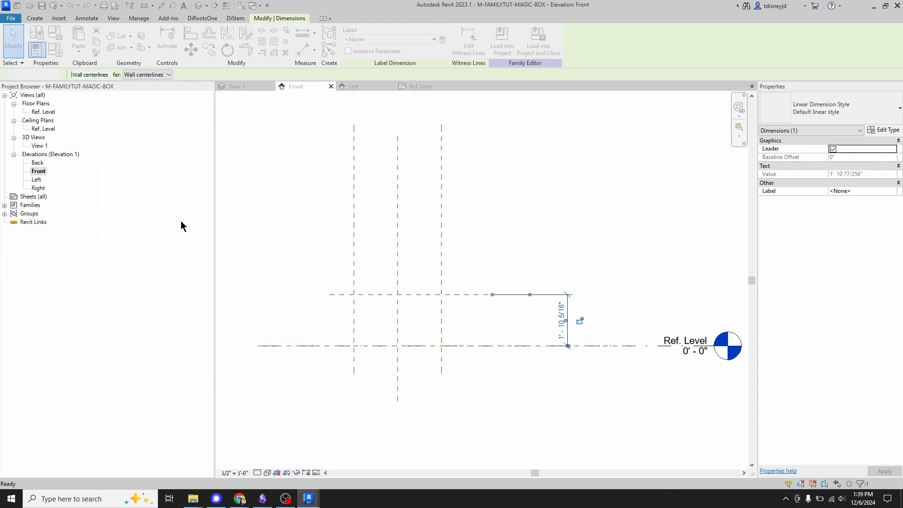
Name the horizontal reference plane above the Ref. Level in the Front elevation "Top of Equipment".
click(519, 216)
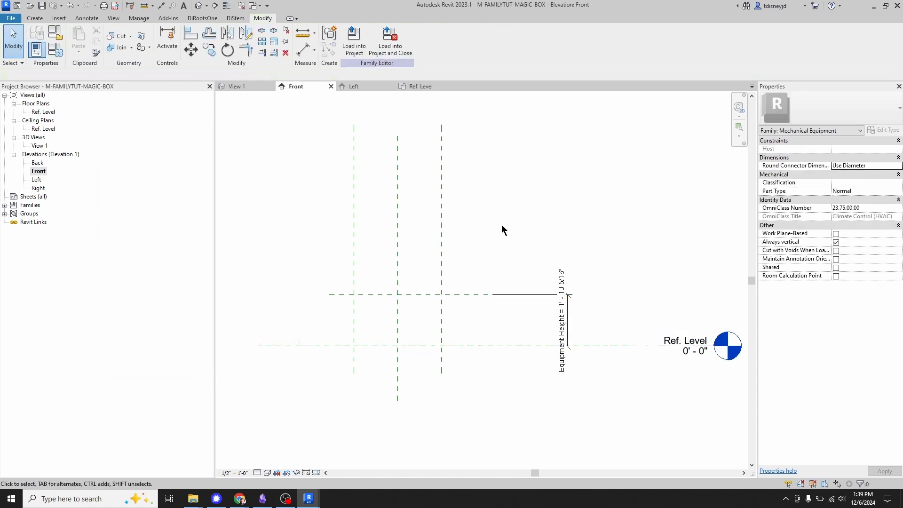
scroll(484, 247, up, 4)
scroll(485, 248, down, 5)
middle_drag(494, 227, 477, 253)
scroll(470, 255, up, 1)
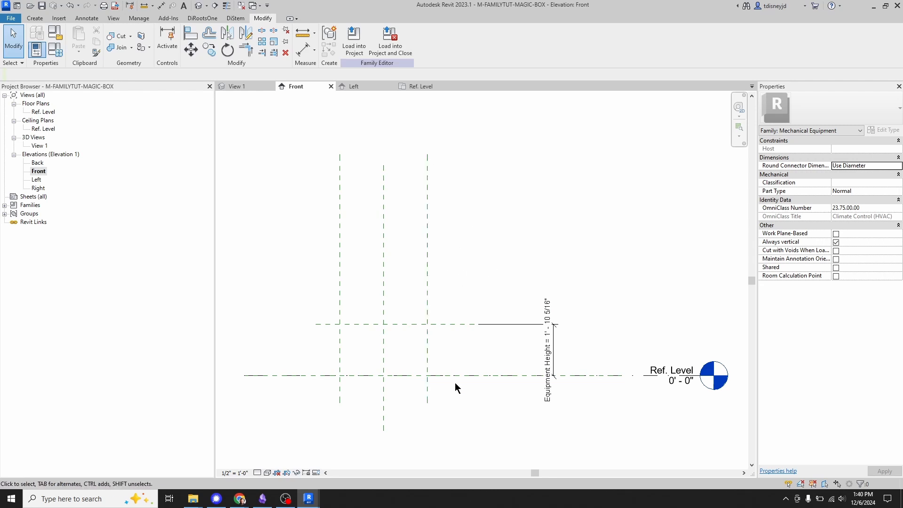
click(452, 324)
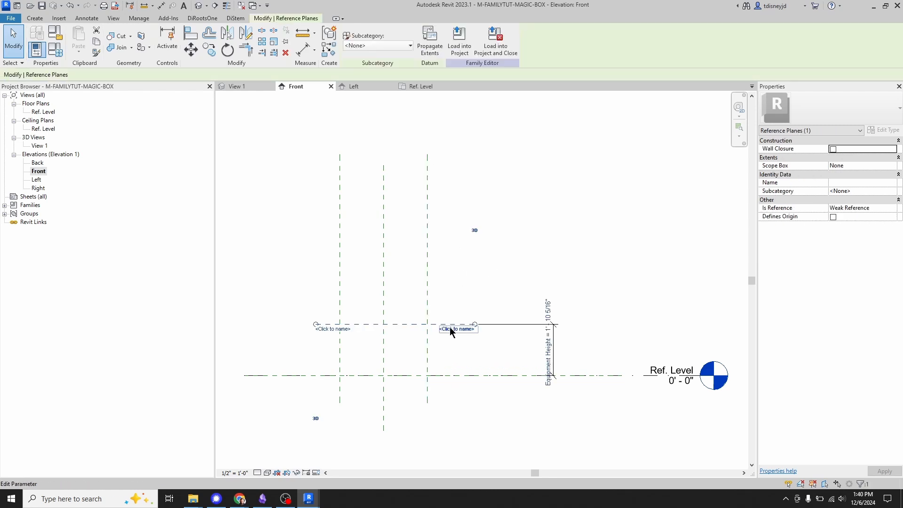
click(854, 184)
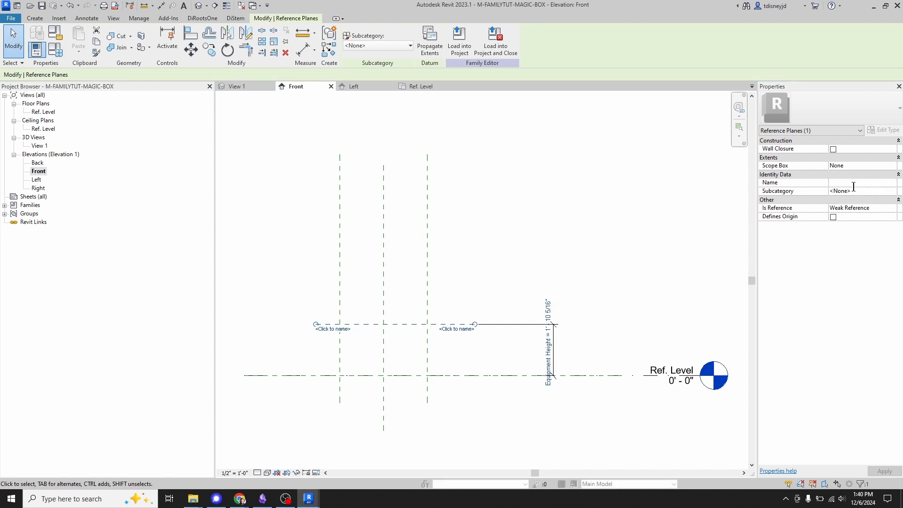
text(Top of Equipment)
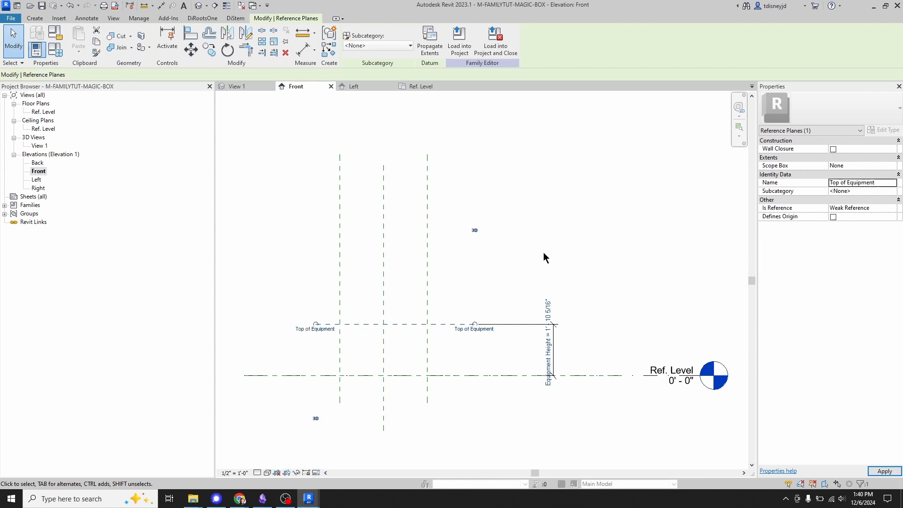
click(573, 231)
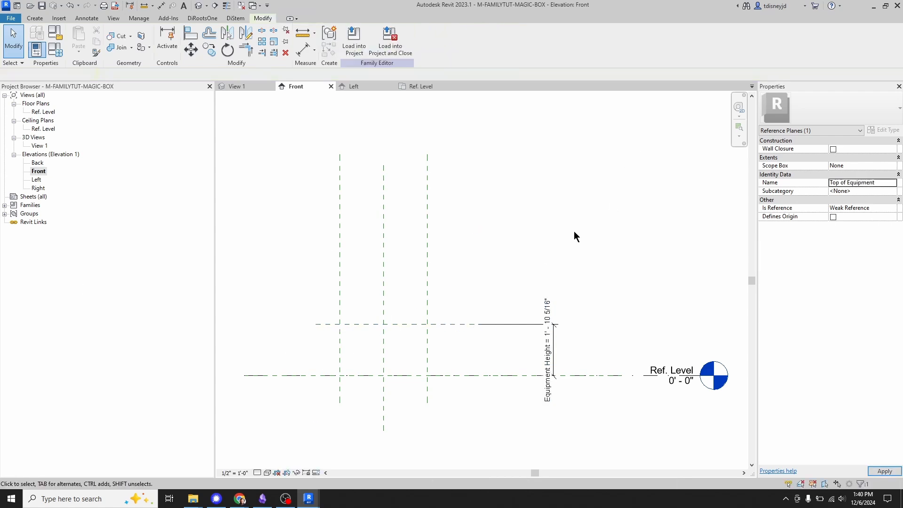
click(419, 88)
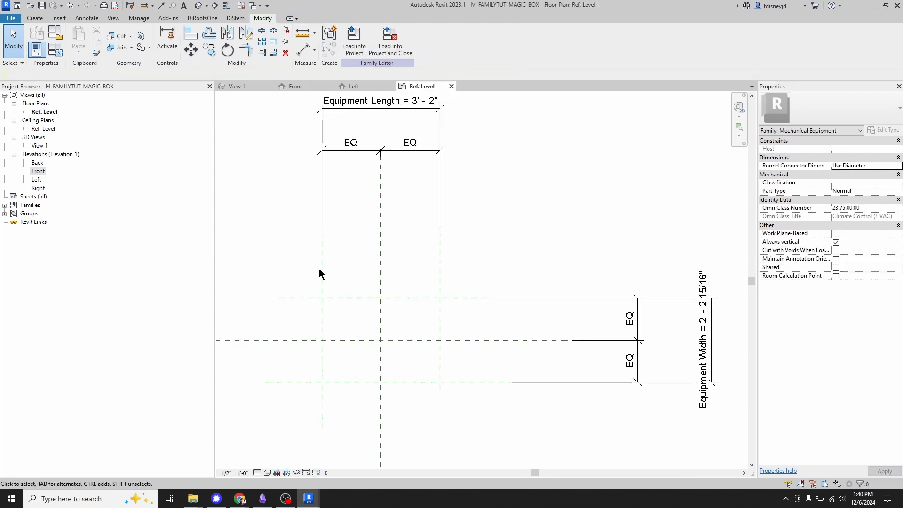
click(440, 261)
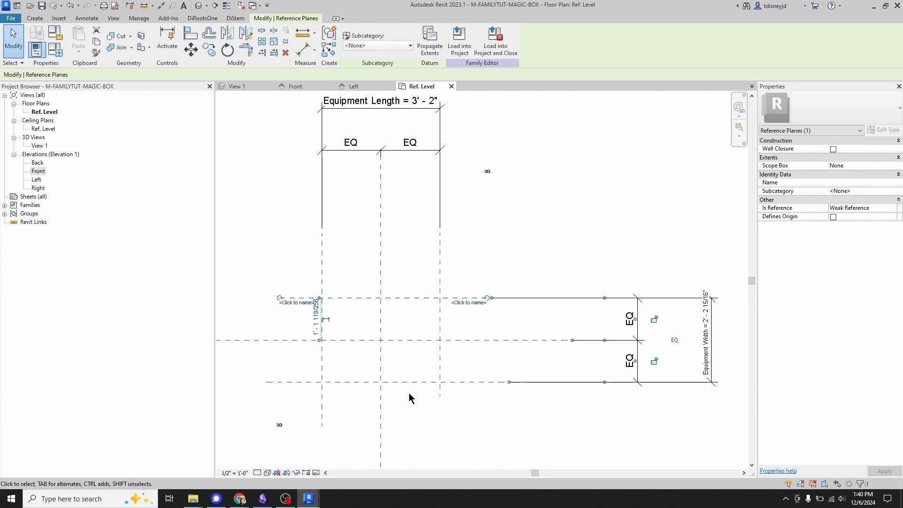
click(652, 255)
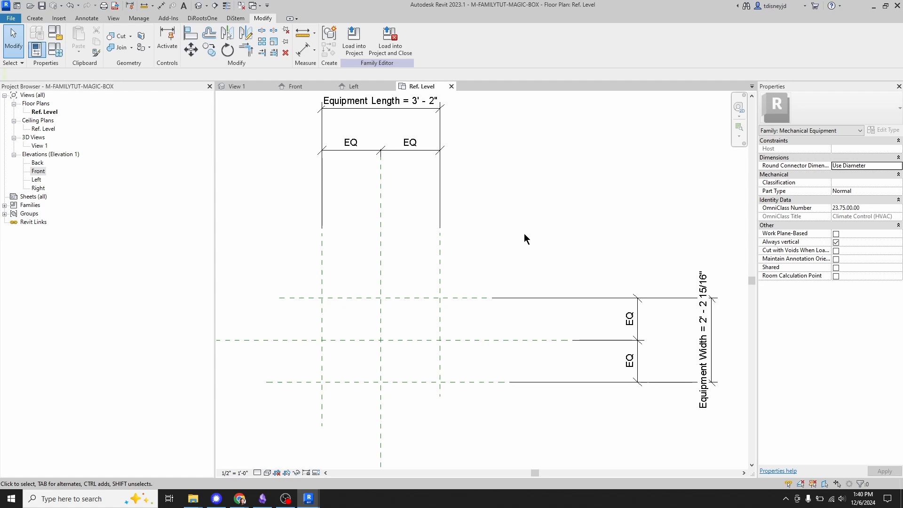
middle_drag(515, 248, 539, 257)
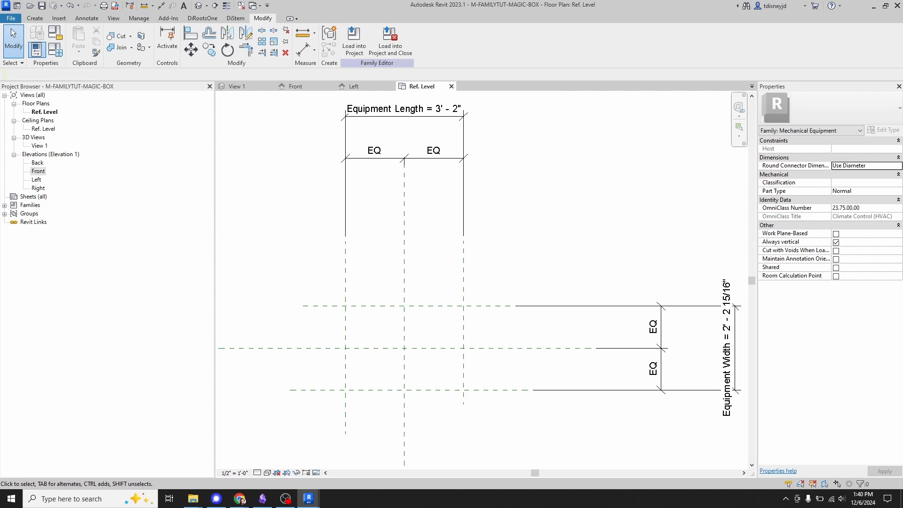
key(alt+Tab)
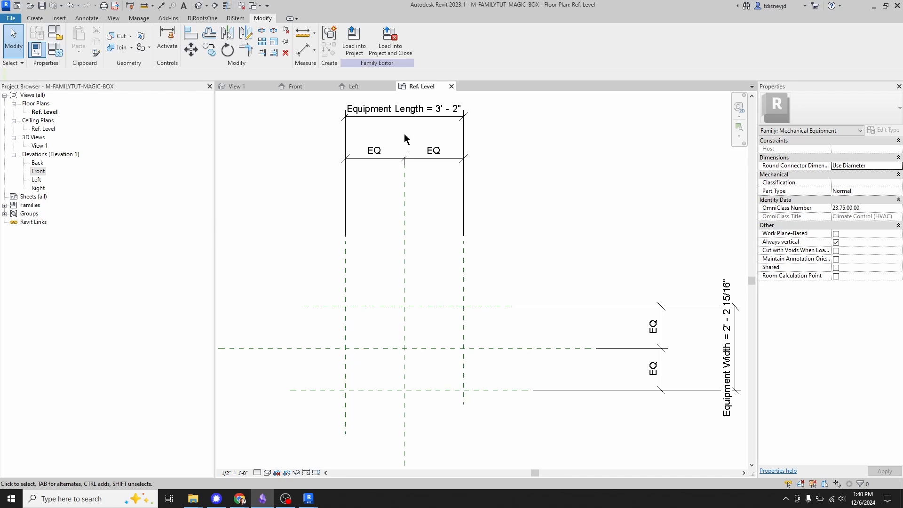
click(240, 86)
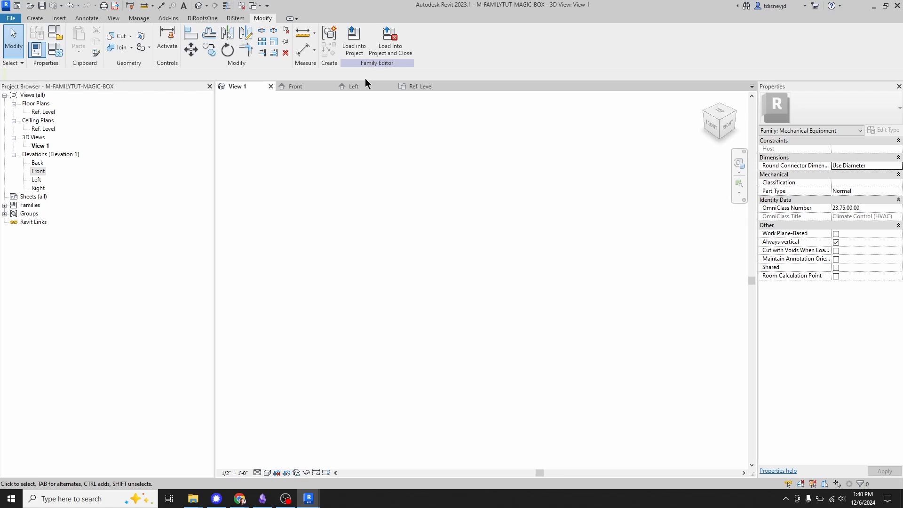
In the Ref. Level plan, start an extrusion and sketch a rectangle snapped to the intersections of the four outer reference planes.
click(421, 86)
scroll(499, 254, up, 3)
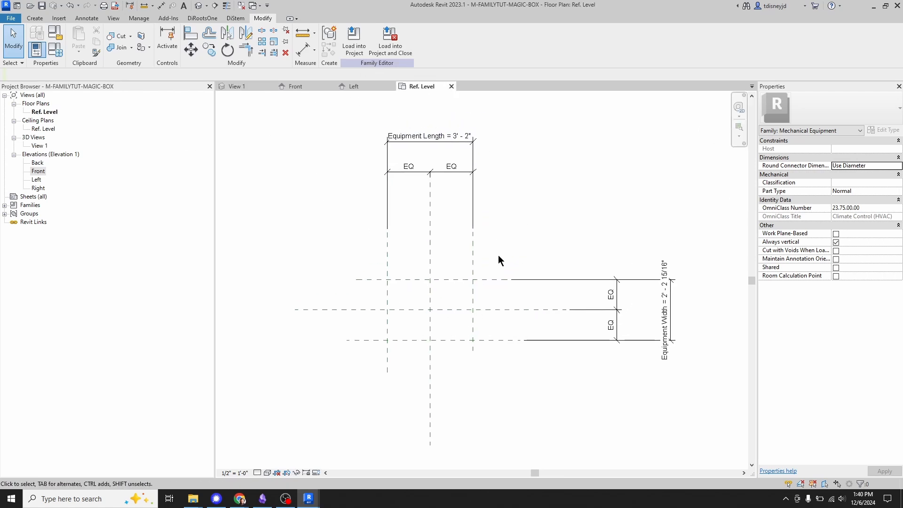
middle_drag(494, 257, 522, 231)
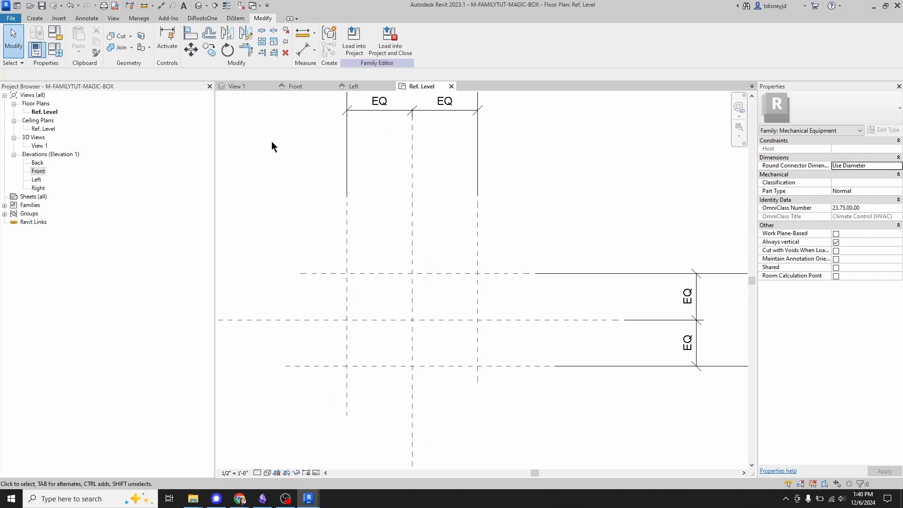
click(35, 18)
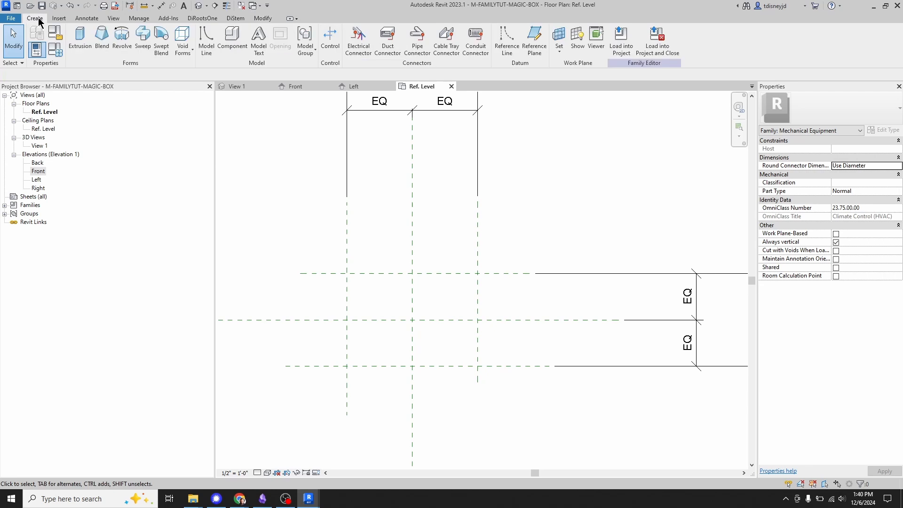
click(82, 43)
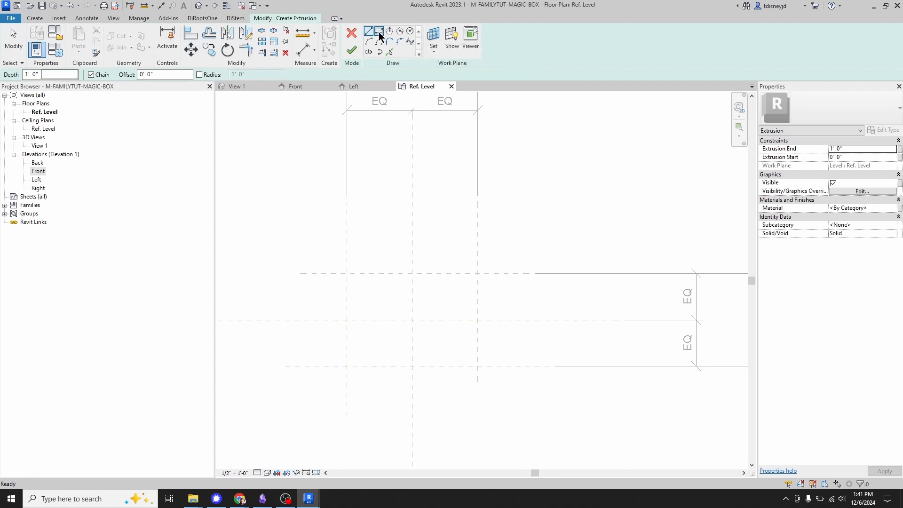
click(380, 33)
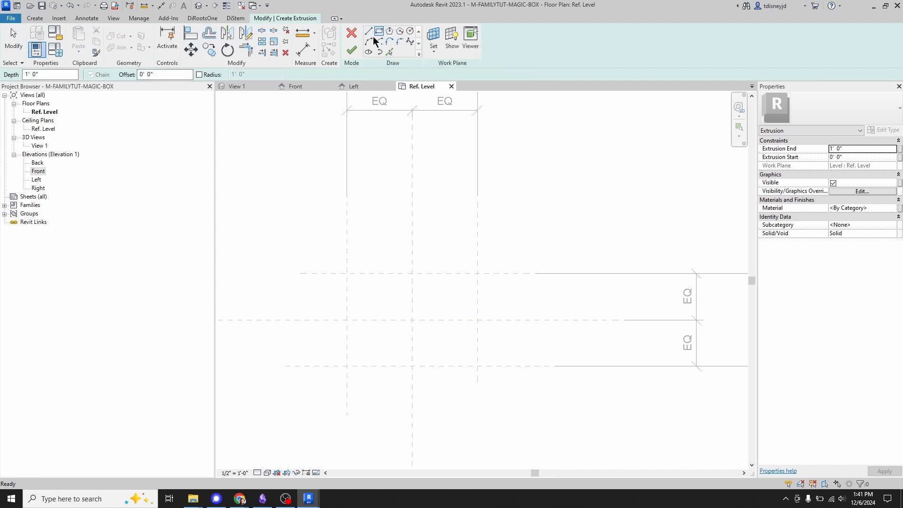
click(347, 274)
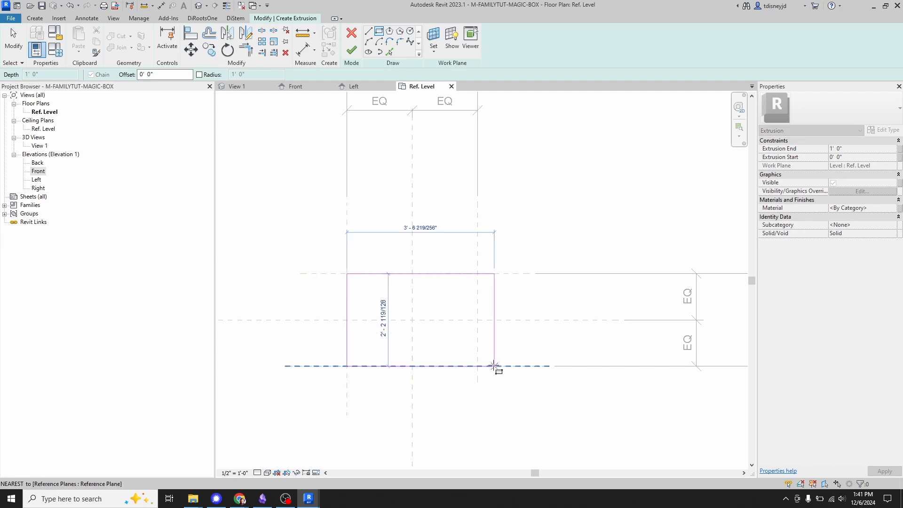
click(477, 366)
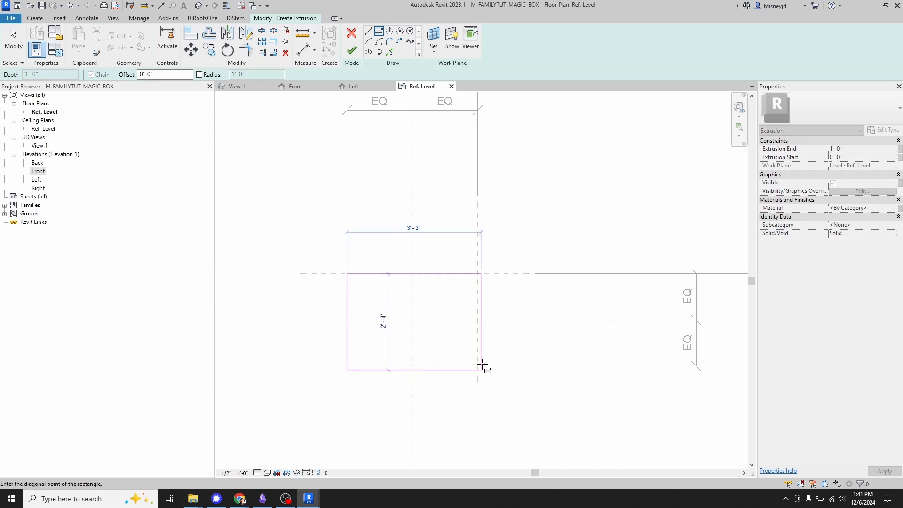
click(478, 366)
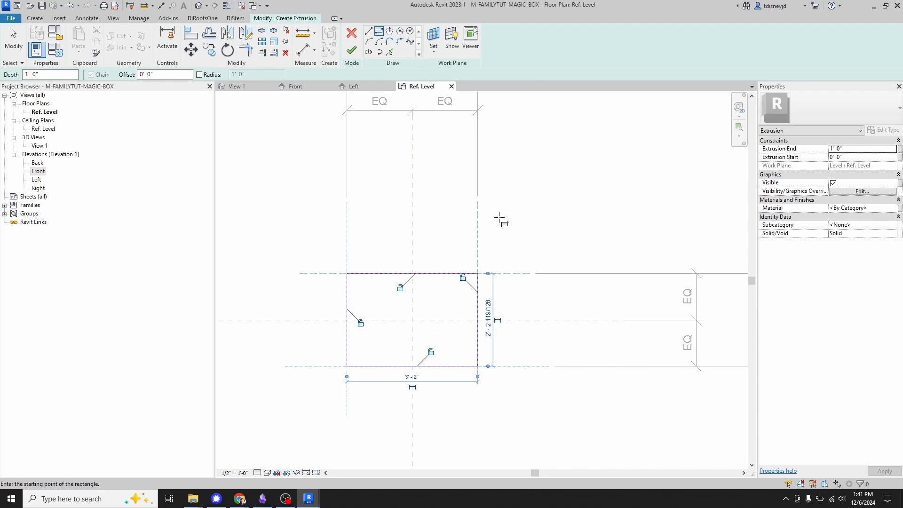
middle_drag(486, 193, 469, 270)
mouse_move(645, 384)
middle_down()
mouse_move(557, 324)
mouse_move(600, 296)
middle_up()
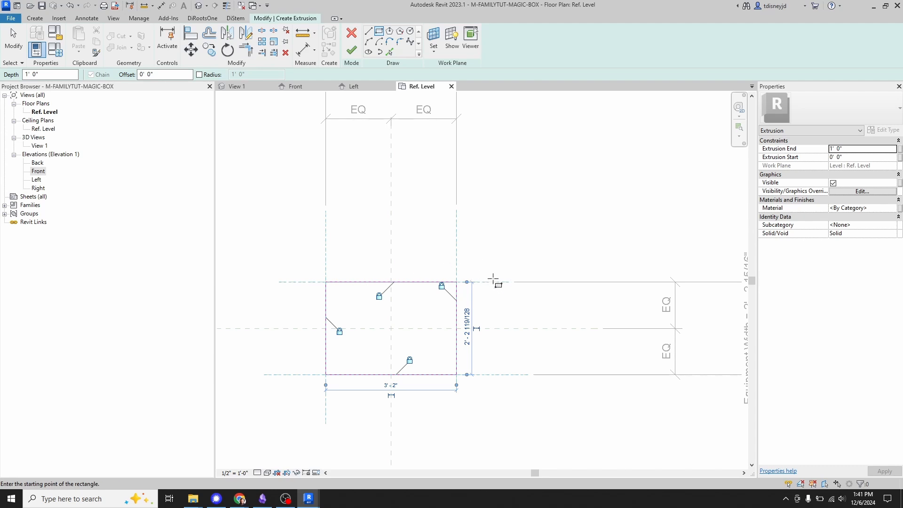
middle_drag(500, 281, 489, 284)
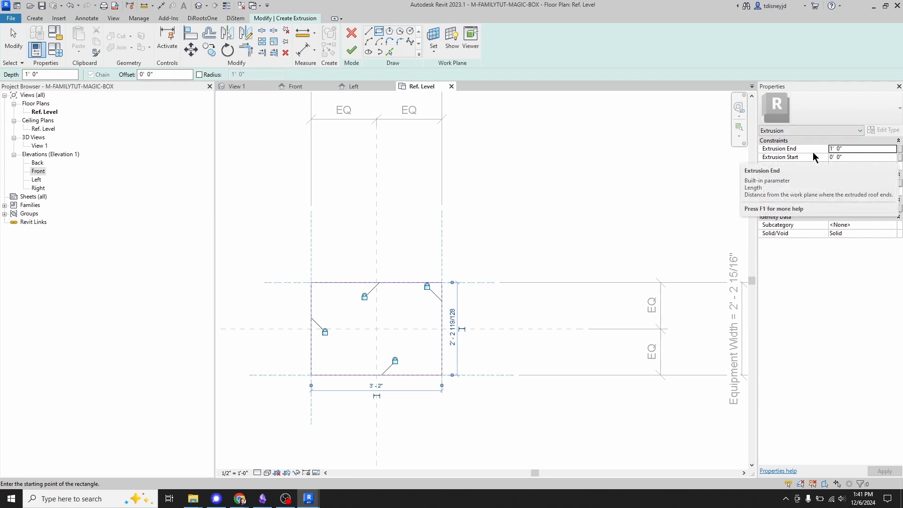
Associate the Extrusion End with the Equipment Height parameter and finish the extrusion.
click(865, 149)
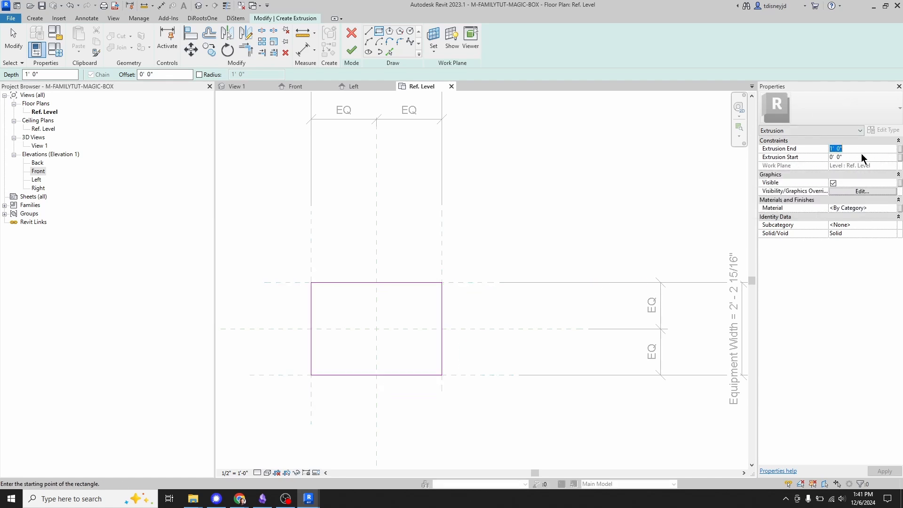
click(900, 150)
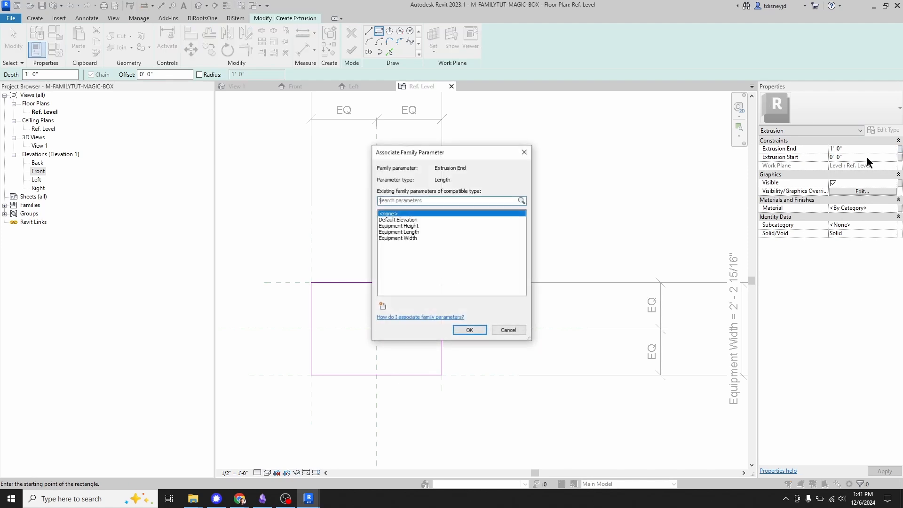
click(398, 227)
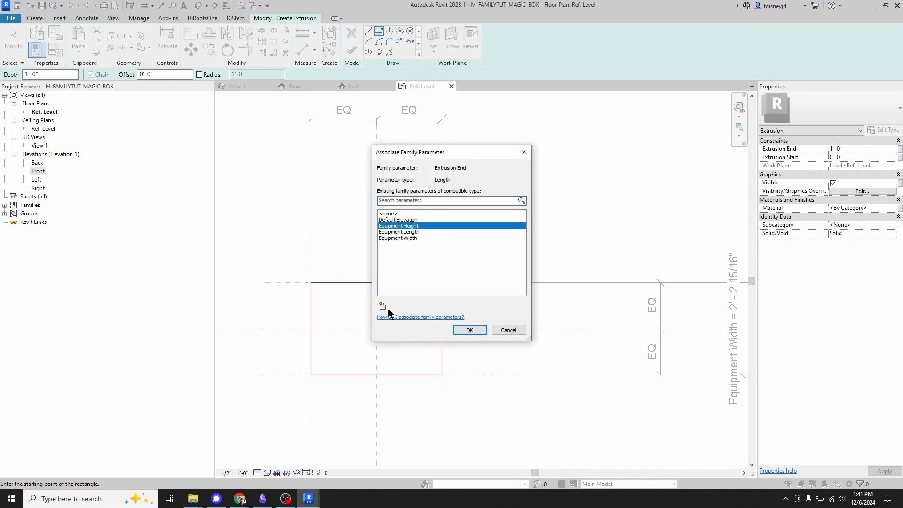
click(473, 330)
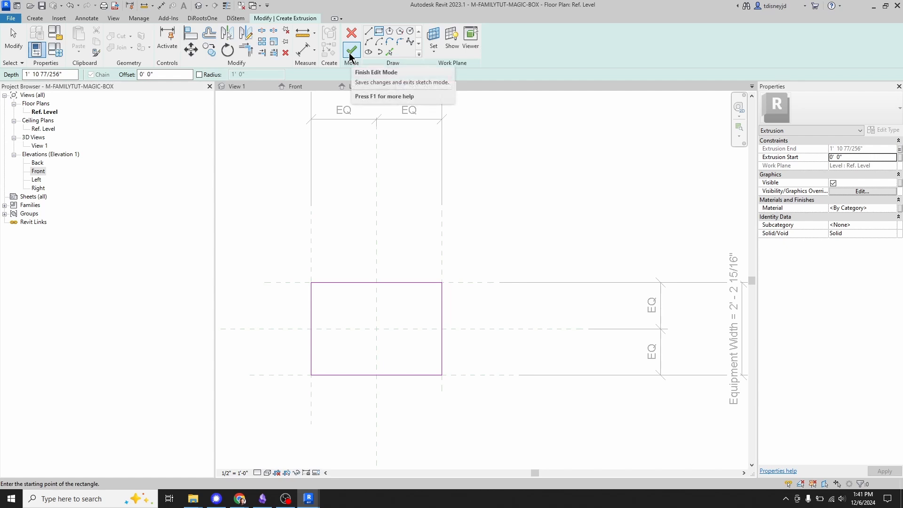
click(351, 52)
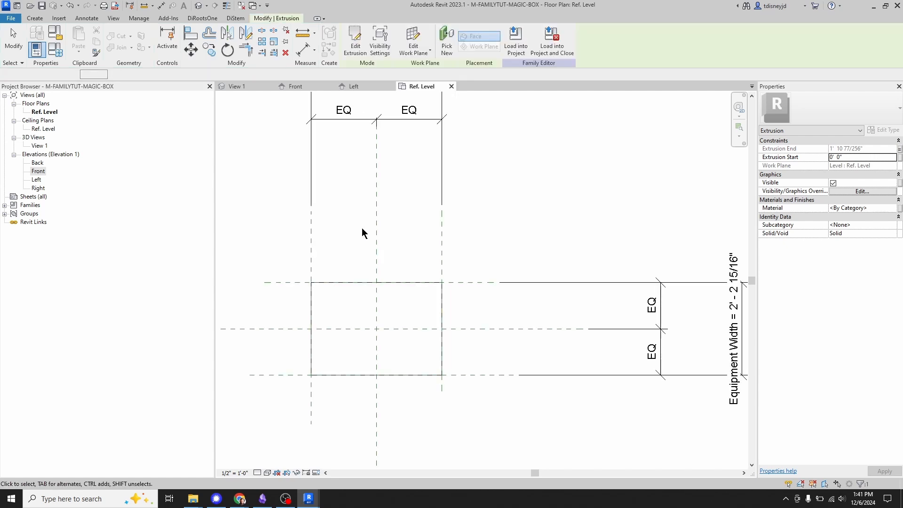
Open the 3D view View 1 and examine the extruded box.
click(247, 90)
middle_click(478, 238)
middle_click(479, 238)
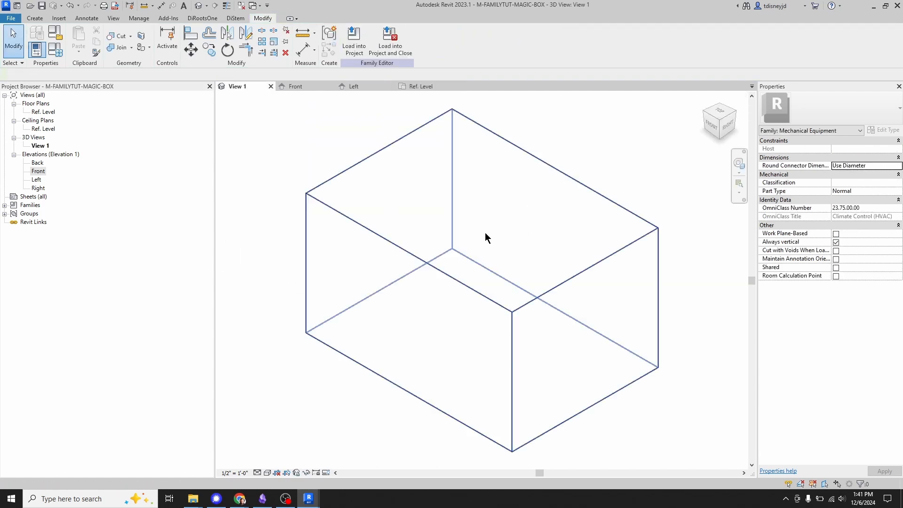
scroll(381, 220, down, 5)
mouse_move(519, 273)
shift+middle_down()
mouse_move(508, 256)
mouse_move(574, 204)
mouse_move(550, 272)
mouse_move(465, 308)
mouse_move(531, 264)
shift+middle_up()
click(729, 117)
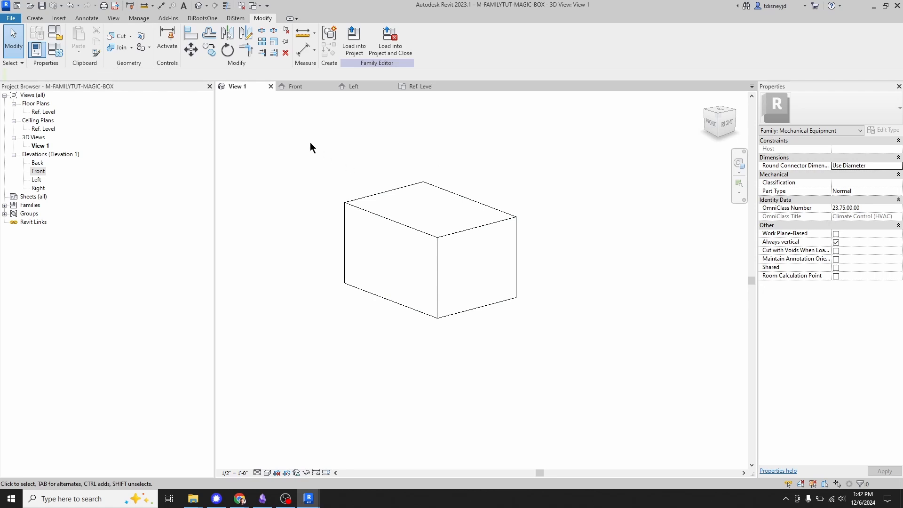
In the Family Types, set Equipment Height, Equipment Length and Equipment Width to 2' 0" each and apply them to the box.
click(52, 49)
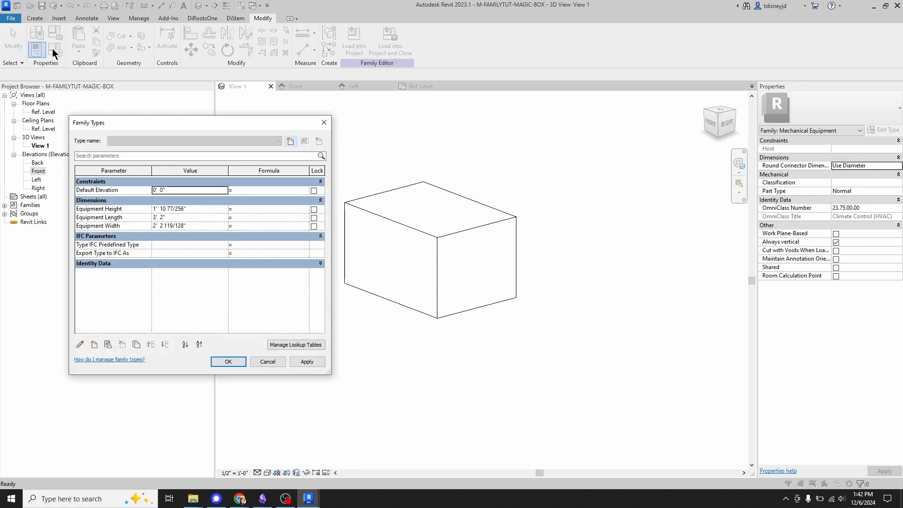
drag(155, 120, 159, 111)
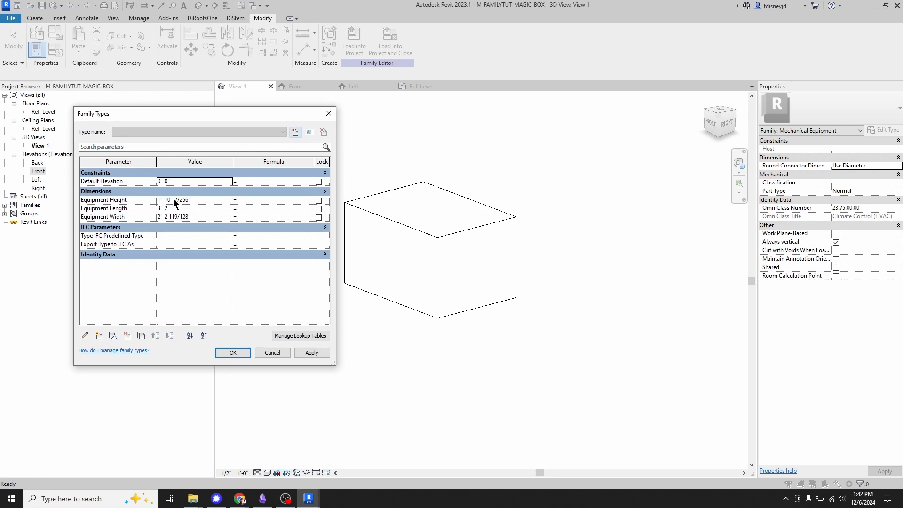
click(206, 199)
text(2)
key(Tab)
key(Tab)
key(Tab)
key(Tab)
text(2)
key(Tab)
key(Tab)
key(Tab)
key(Tab)
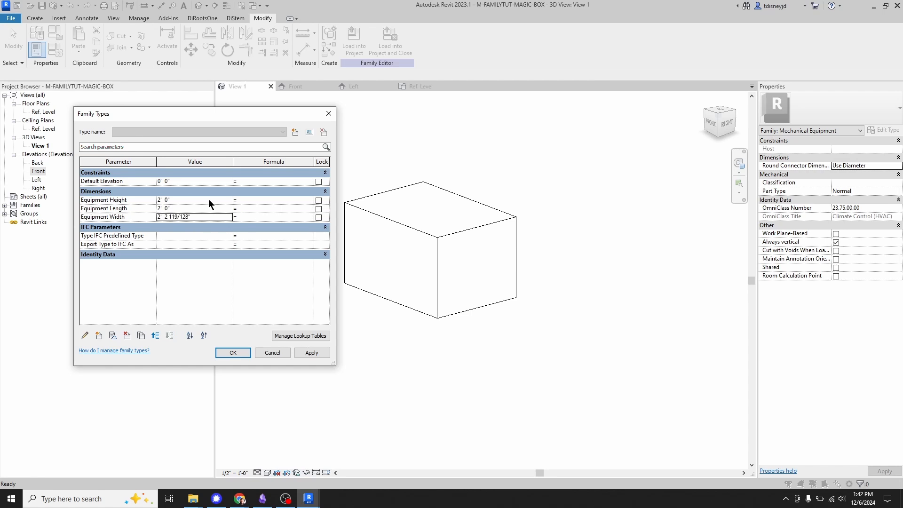
text(2)
key(Tab)
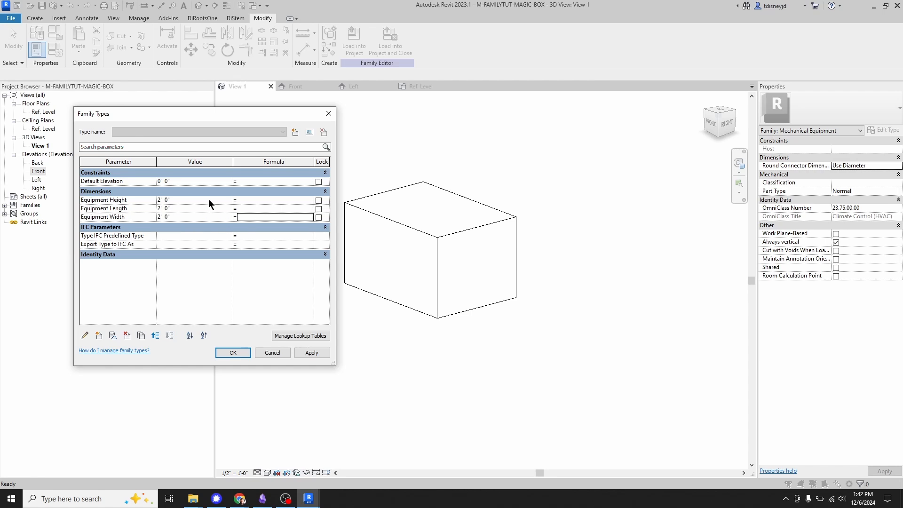
click(232, 353)
shift+middle_drag(566, 238, 404, 257)
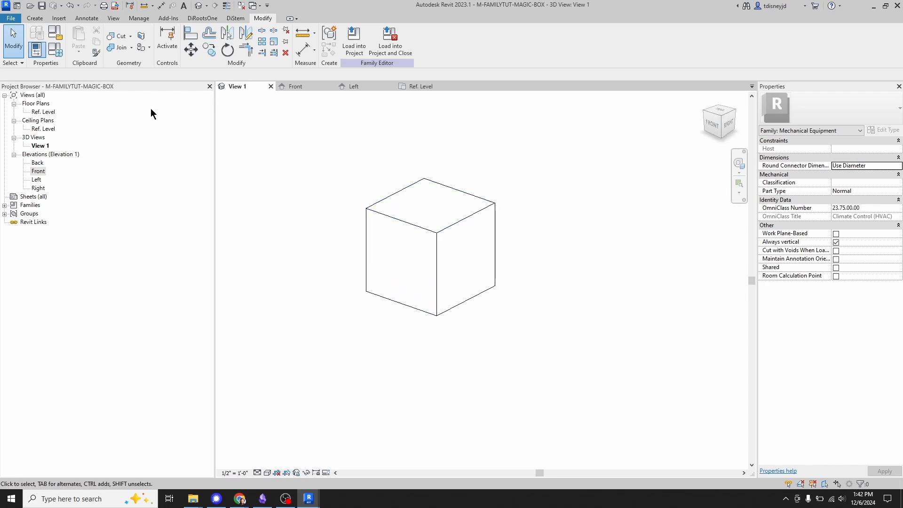
In the Family Types, set Equipment Length to 6' 0" and Equipment Height to 3' 0", applying each value to the box.
click(56, 50)
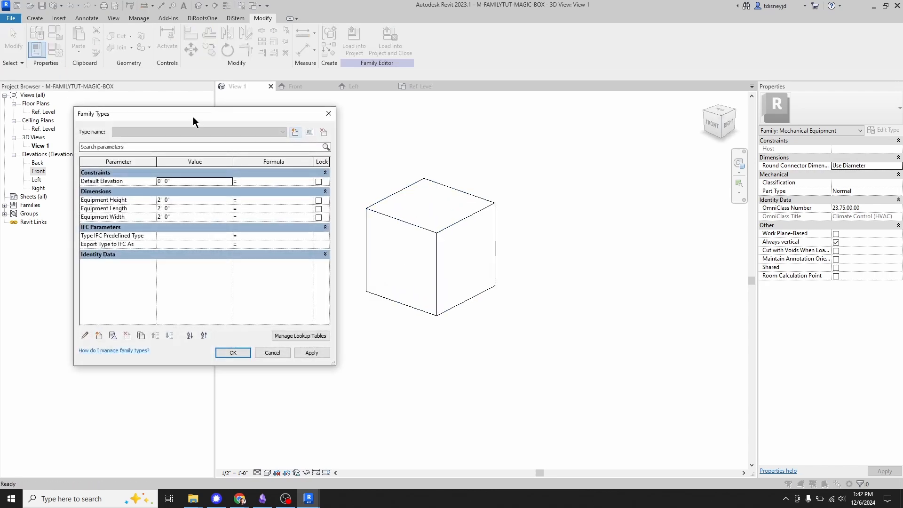
drag(192, 116, 166, 157)
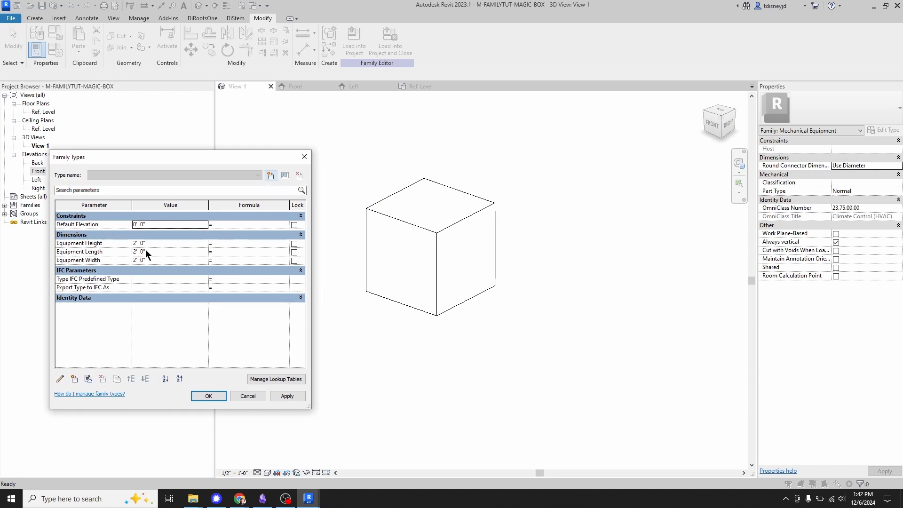
click(169, 252)
text(6)
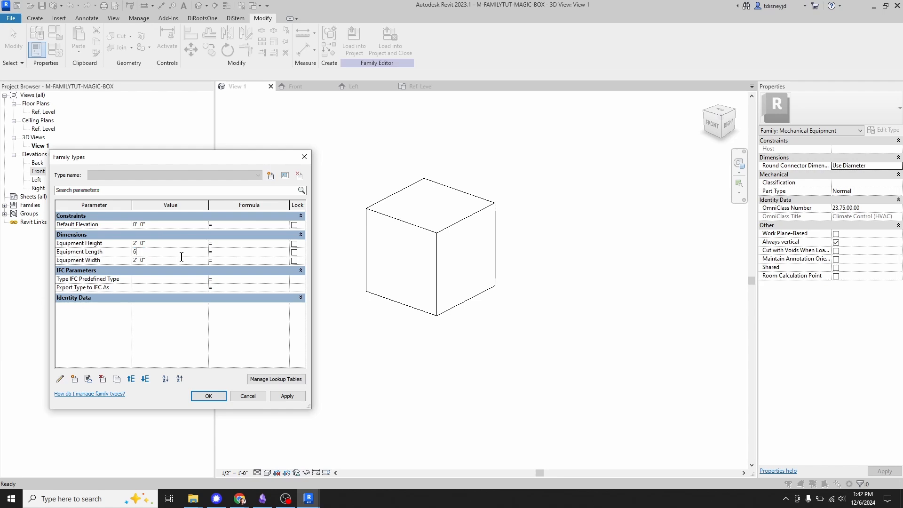
click(289, 396)
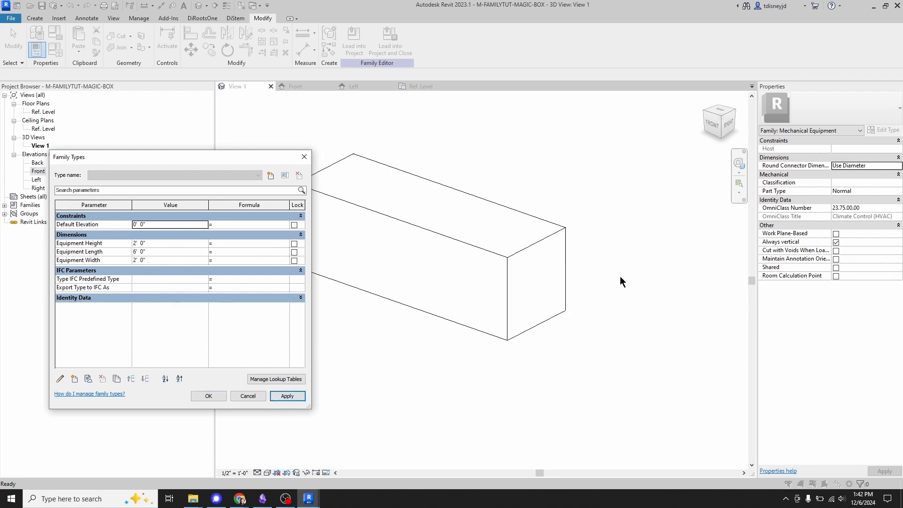
click(166, 244)
text(3)
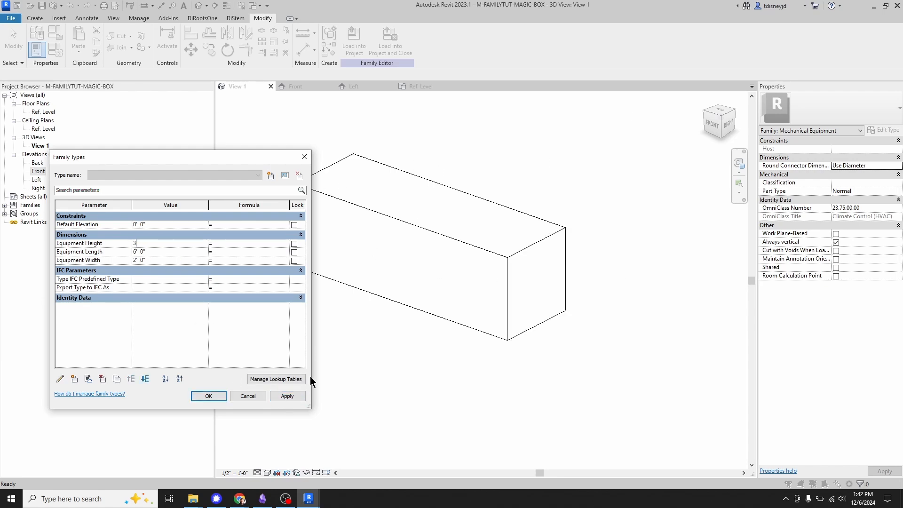
click(288, 396)
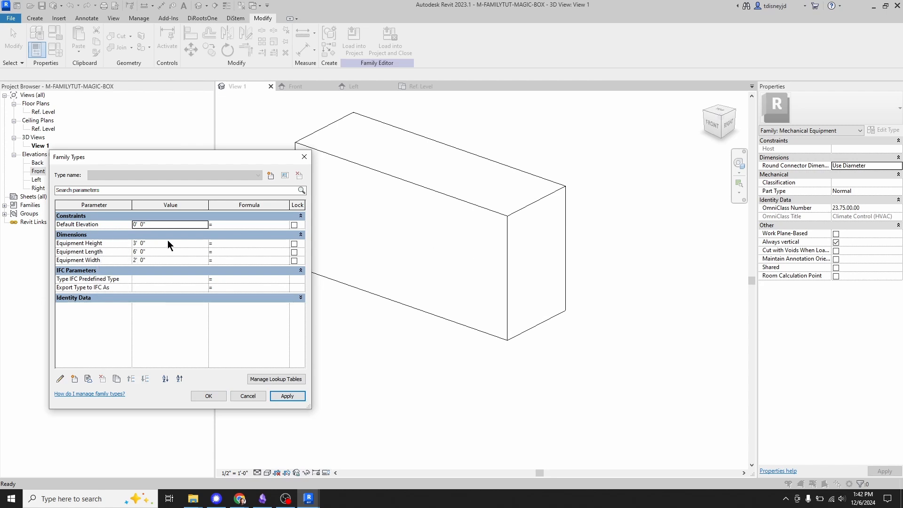
Flex the box's Equipment Width at 1' 0" and at 3' 0", applying each value.
click(160, 260)
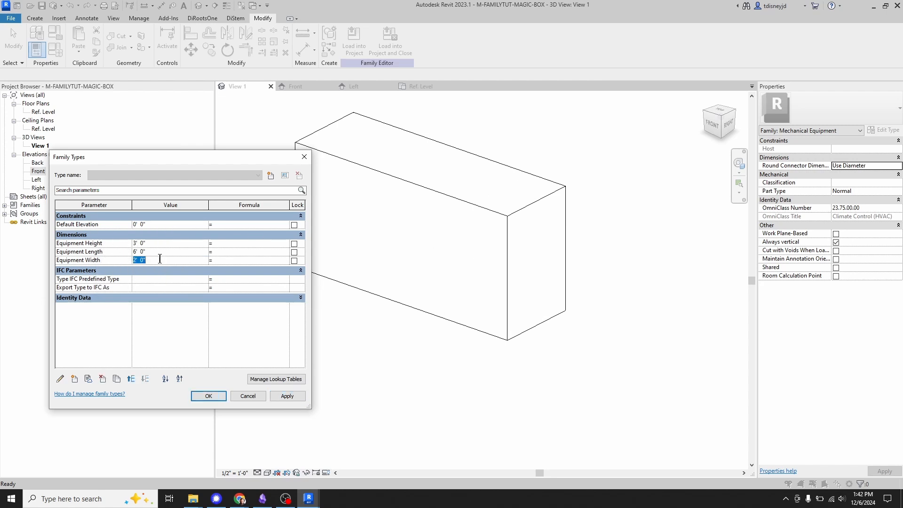
text(1)
key(Tab)
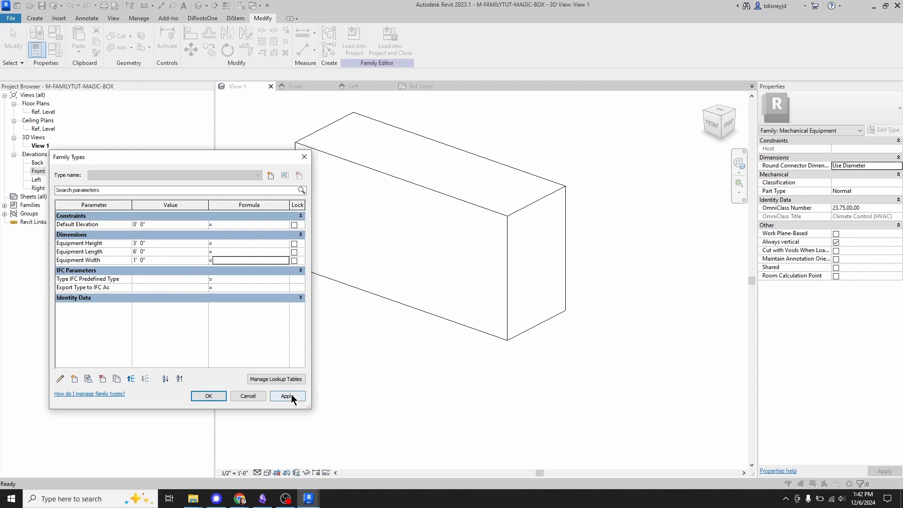
click(275, 396)
click(166, 261)
text(3)
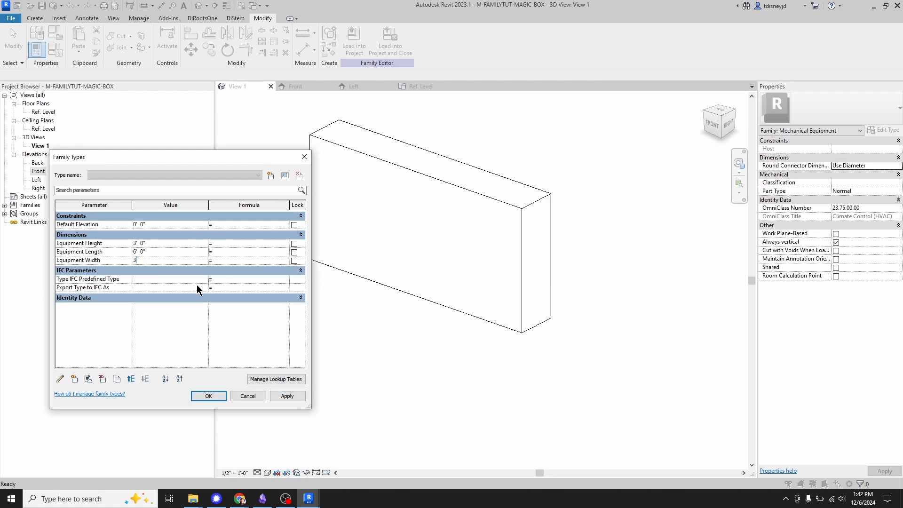
key(Tab)
click(288, 396)
click(167, 243)
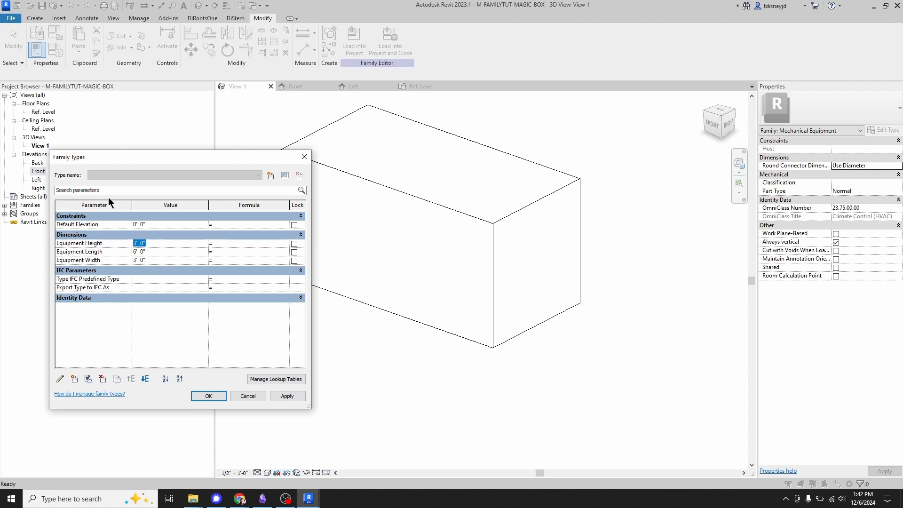
Create a new family type named Type A.
drag(215, 160, 202, 141)
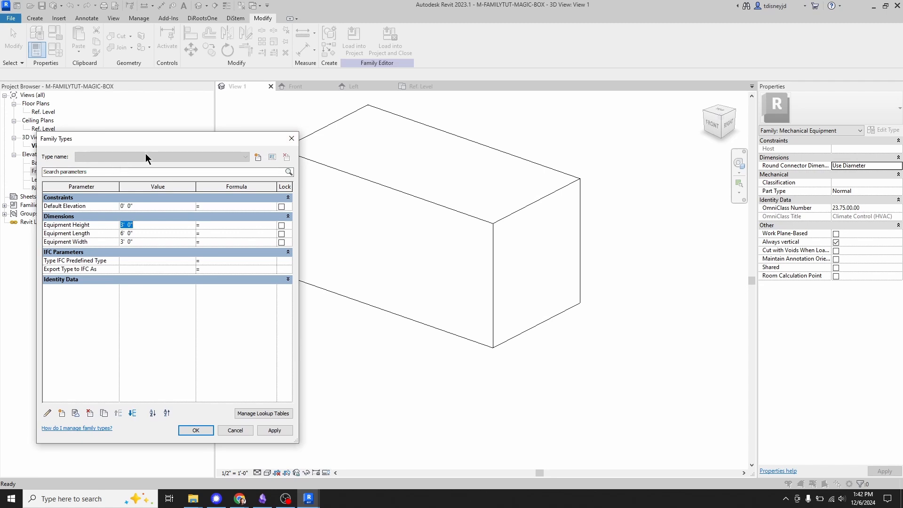
click(259, 157)
text(Type A)
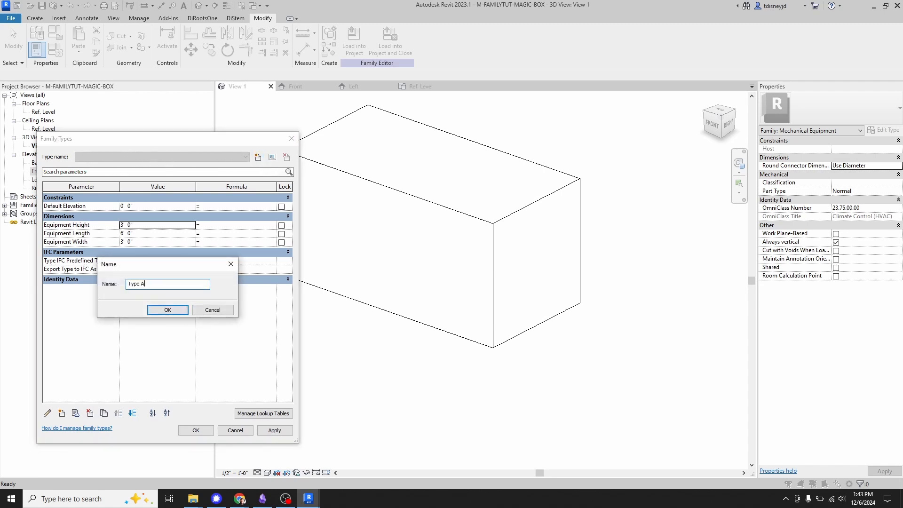
key(Return)
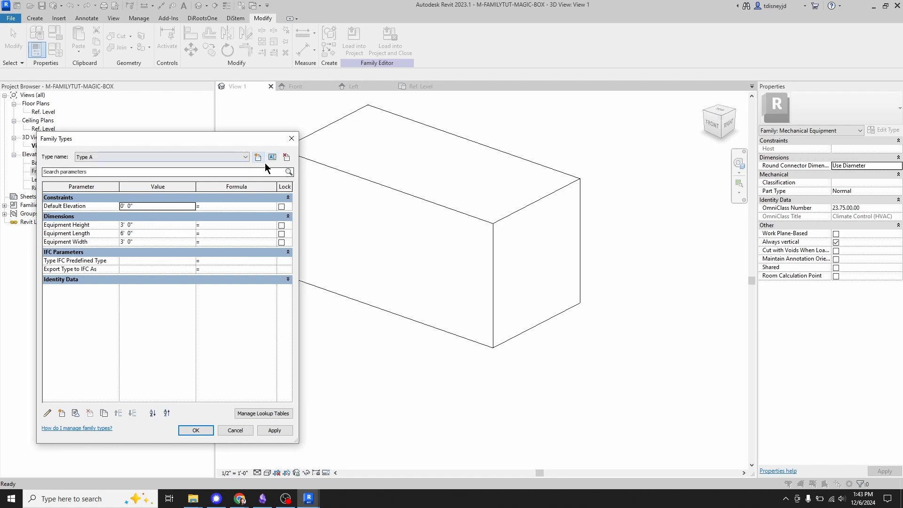
Create a second family type named Type B with Equipment Height, Length and Width of 2' 0" each.
click(257, 157)
text(Type )
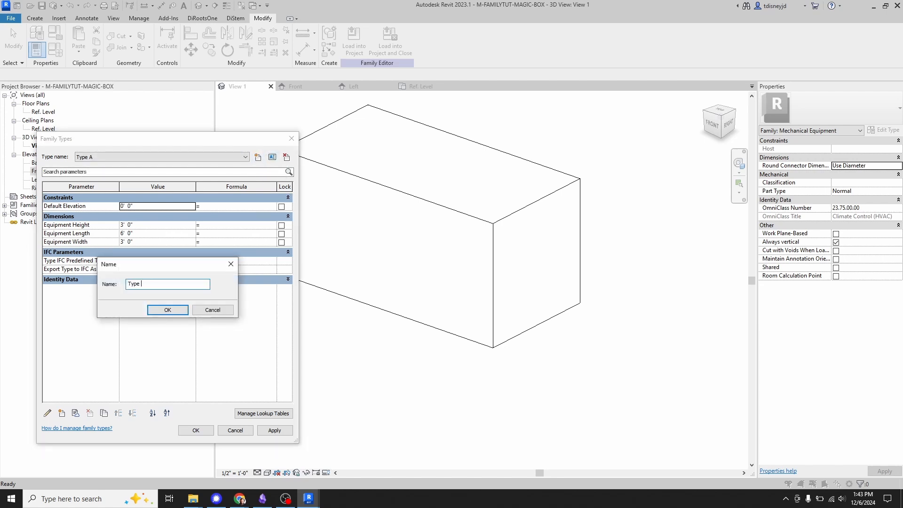
text(B)
key(Return)
click(143, 226)
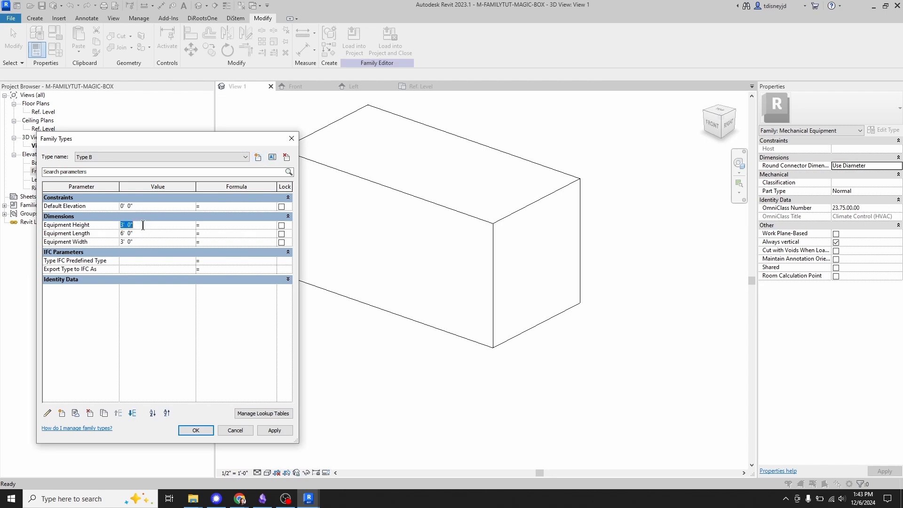
key(Tab)
Switch to Type A, set its Equipment Height and Equipment Width to 6' 0", and accept the family types.
click(249, 158)
click(213, 166)
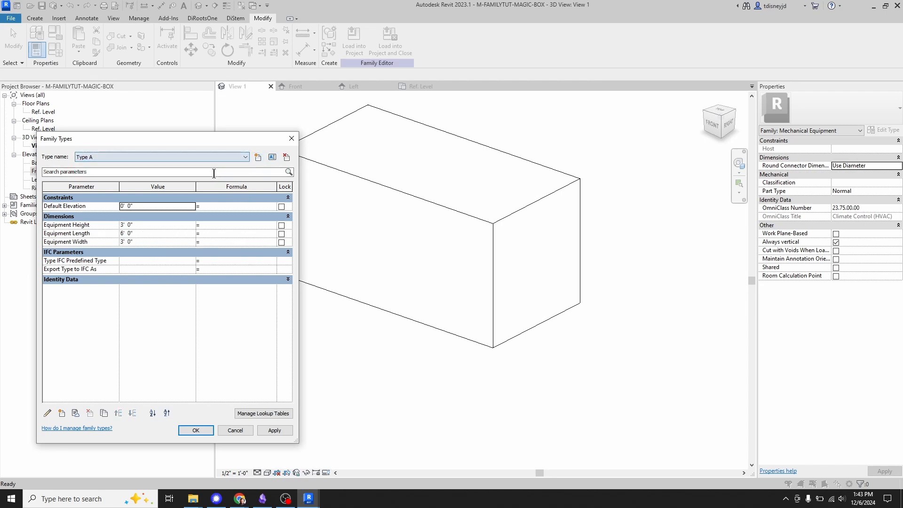
click(128, 226)
text(6)
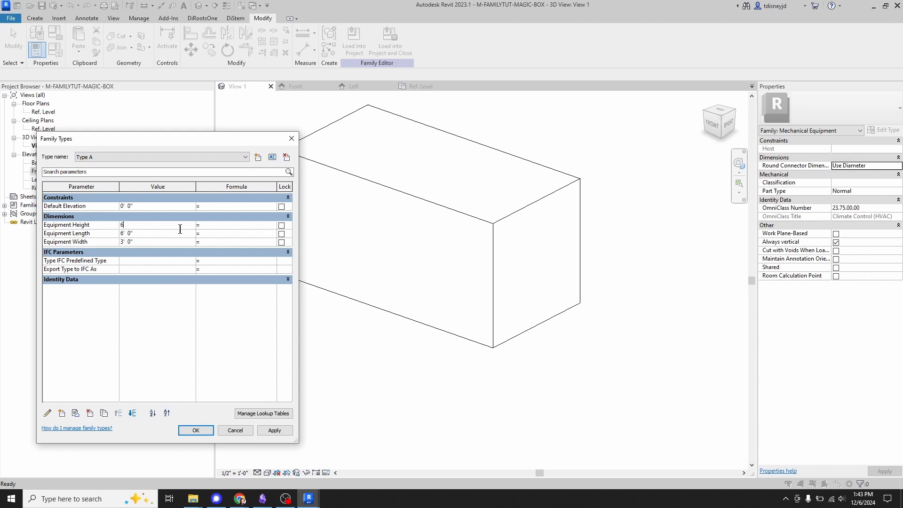
key(Tab)
click(153, 242)
text(6)
key(Tab)
click(195, 429)
scroll(508, 282, down, 2)
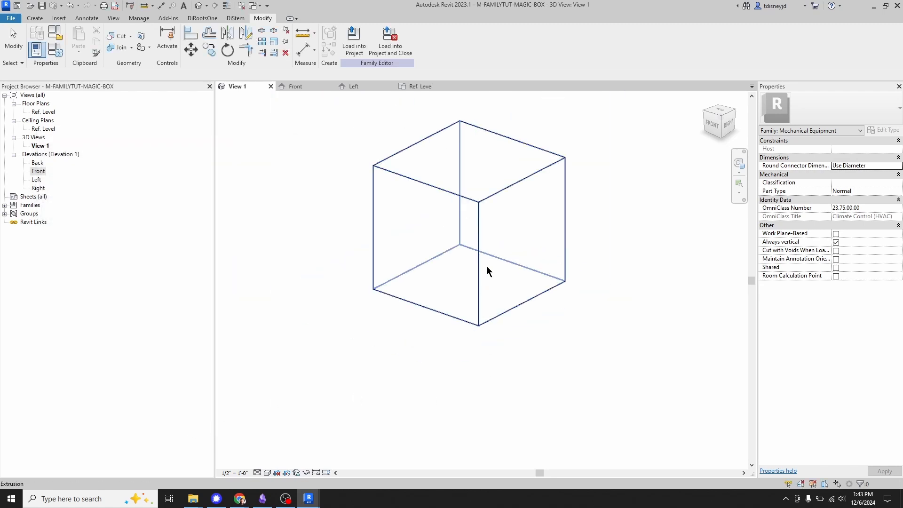
middle_drag(486, 265, 463, 306)
scroll(502, 296, up, 3)
key(h)
key(l)
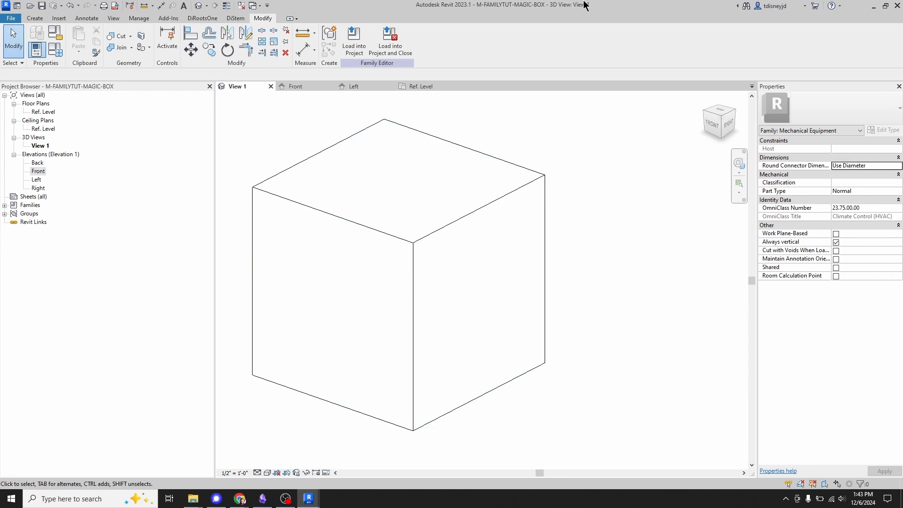
Make Type B the current family type and apply it to the box in the 3D view.
click(38, 51)
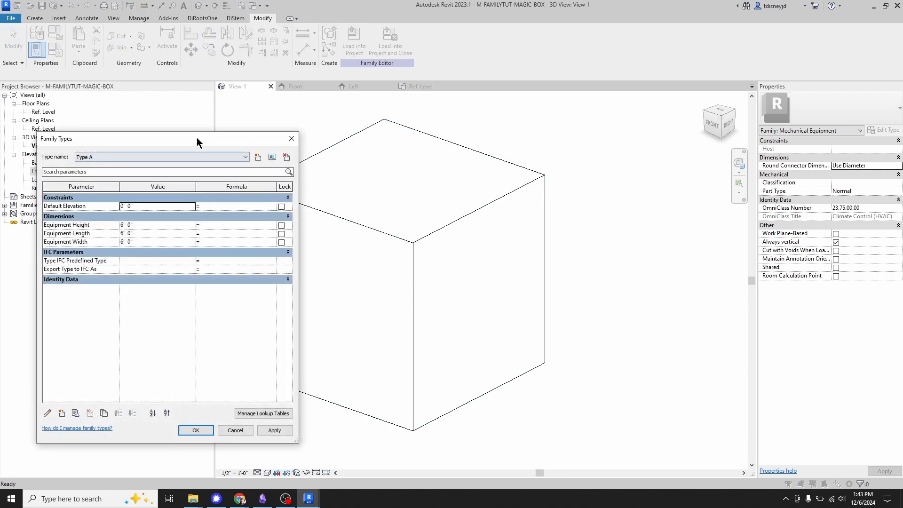
drag(195, 139, 175, 131)
click(164, 149)
click(146, 165)
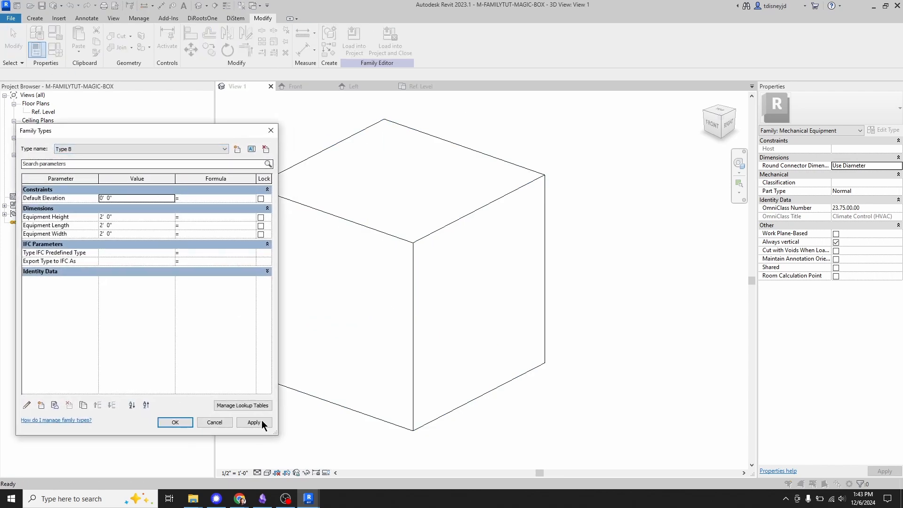
click(259, 422)
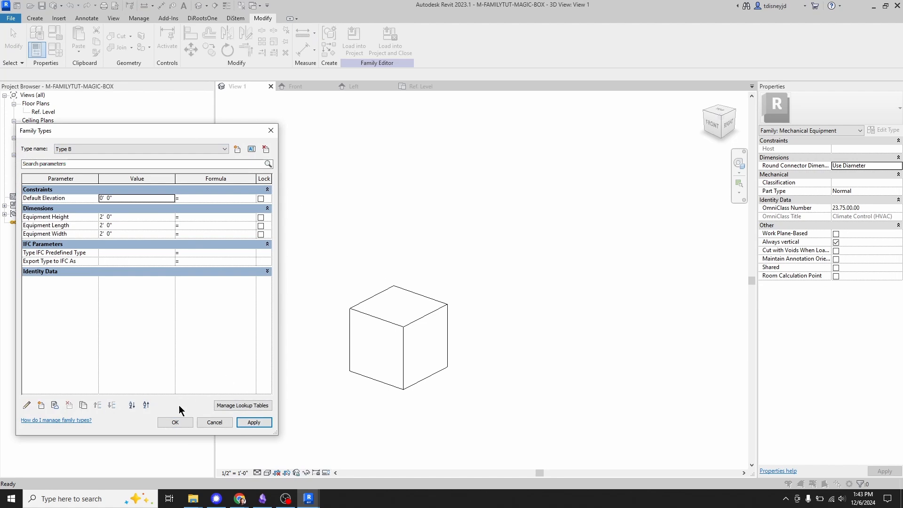
click(175, 422)
scroll(414, 155, down, 2)
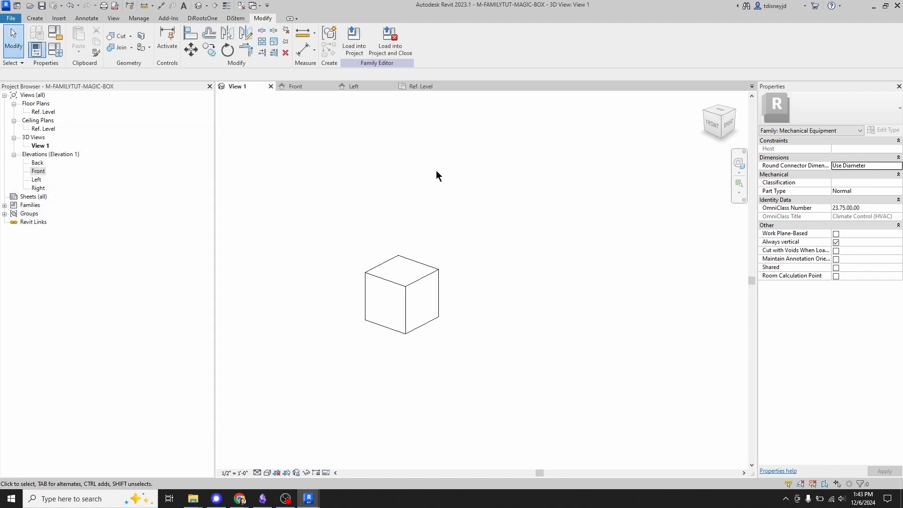
middle_drag(408, 230, 416, 209)
scroll(416, 210, up, 1)
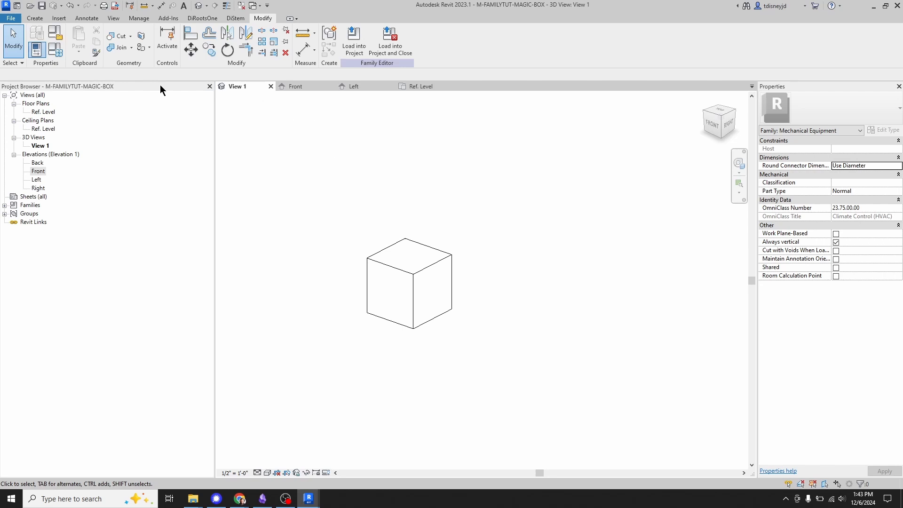
Create a new project from the Imperial-Construction Template.
click(11, 18)
mouse_move(47, 57)
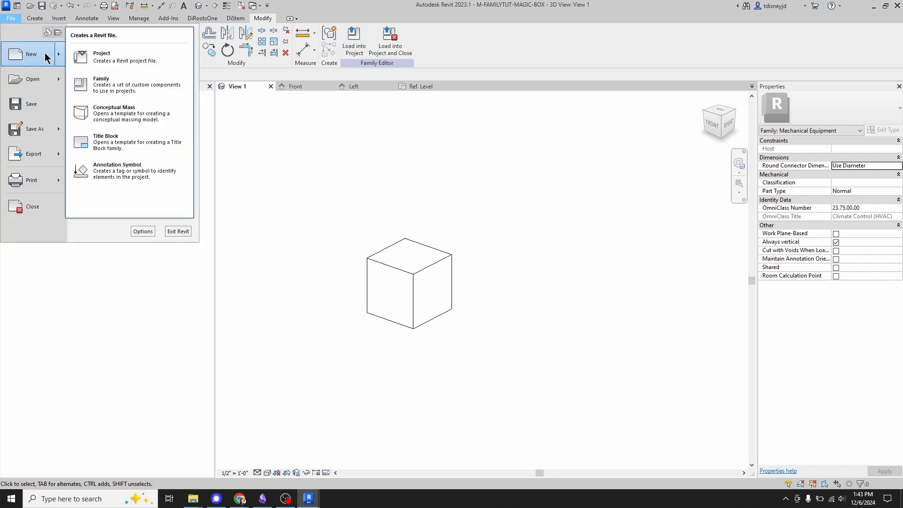
click(118, 58)
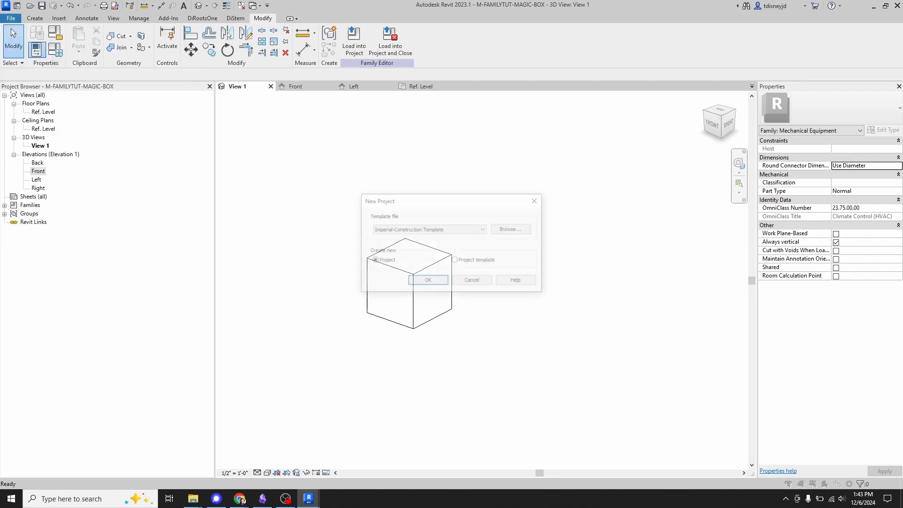
click(428, 281)
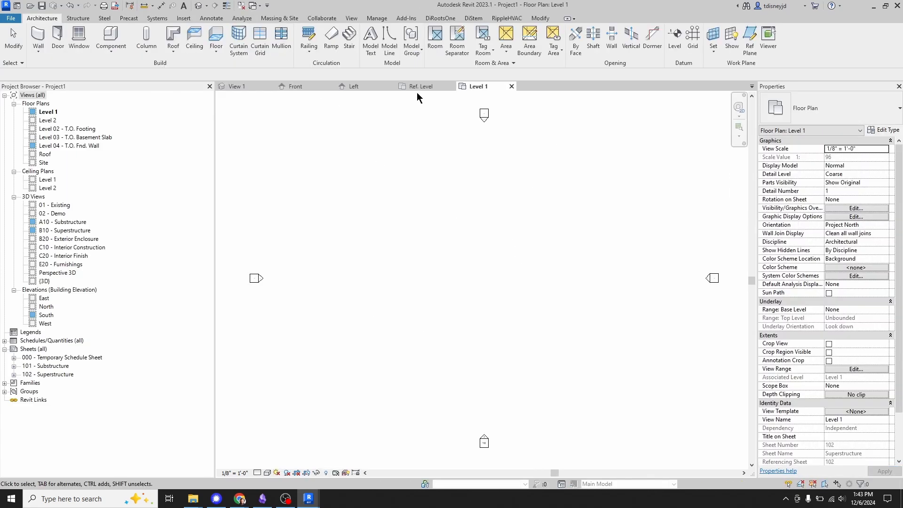
Load the magic box family into the new project and place one Type A instance on Level 1.
click(421, 85)
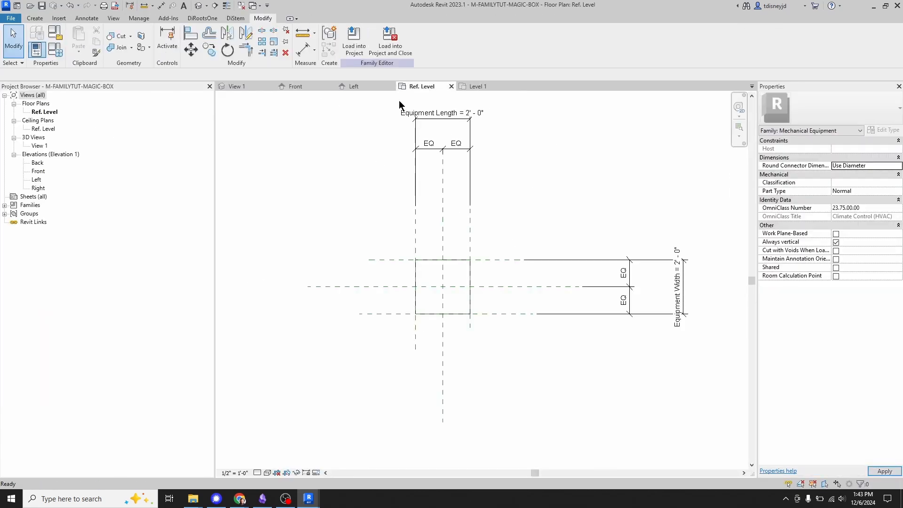
click(352, 43)
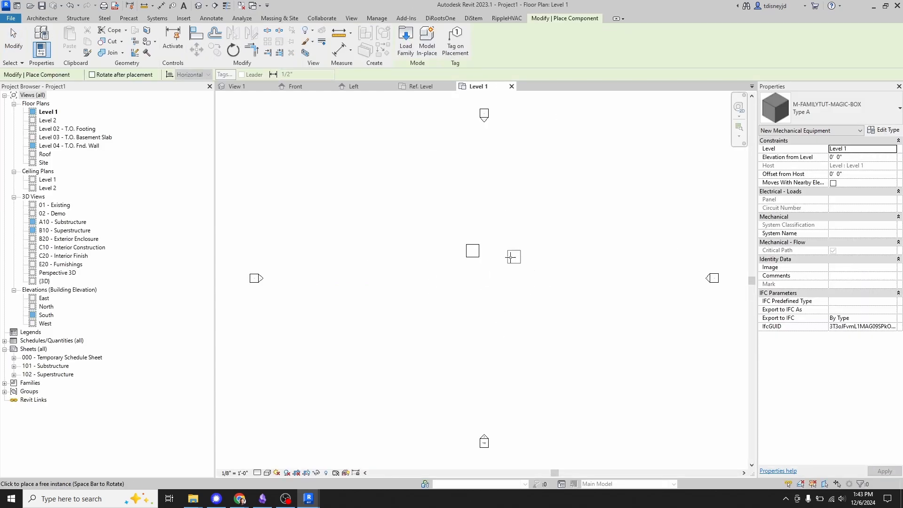
key(Escape)
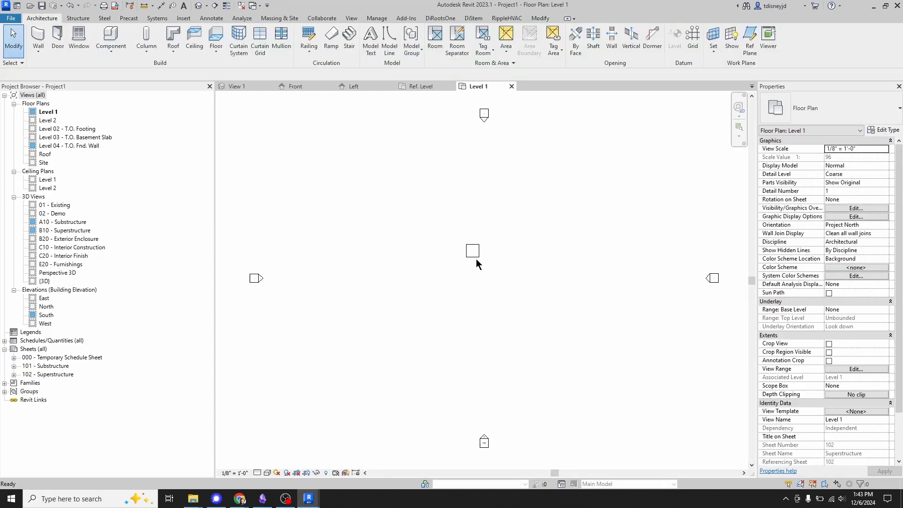
Find M-FAMILYTUT-MAGIC-BOX under the project's Mechanical Equipment families and place a second Type A instance to the left of the first box.
click(4, 384)
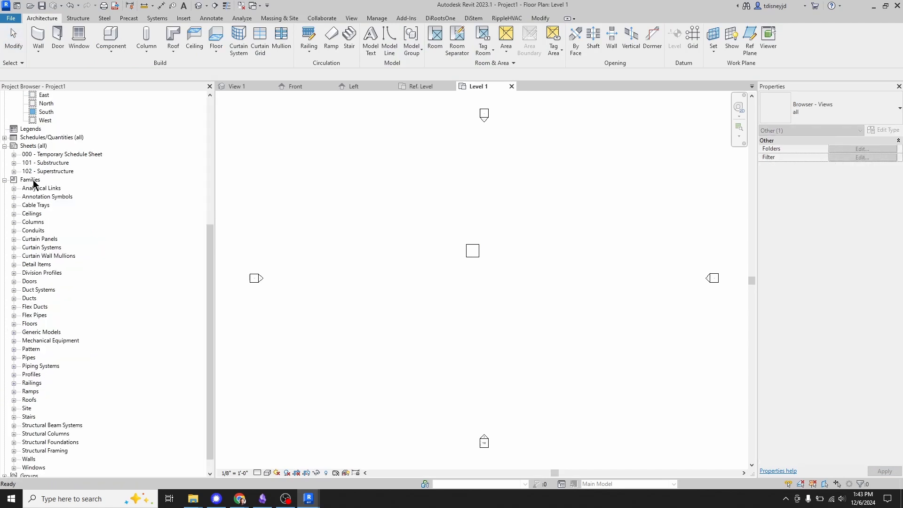
click(14, 341)
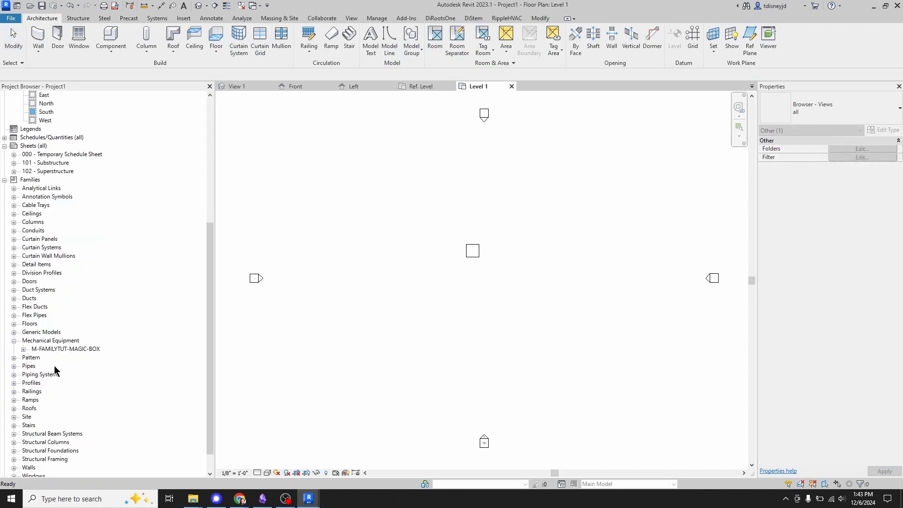
click(24, 350)
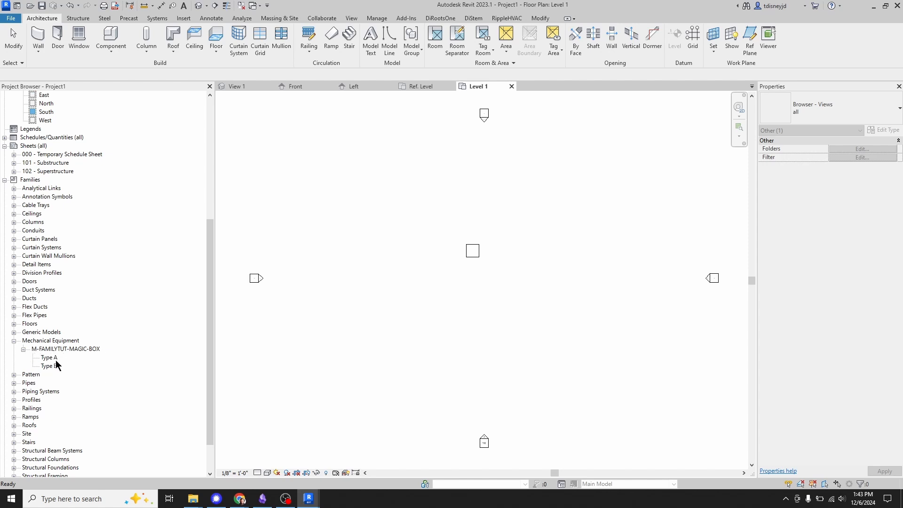
click(51, 357)
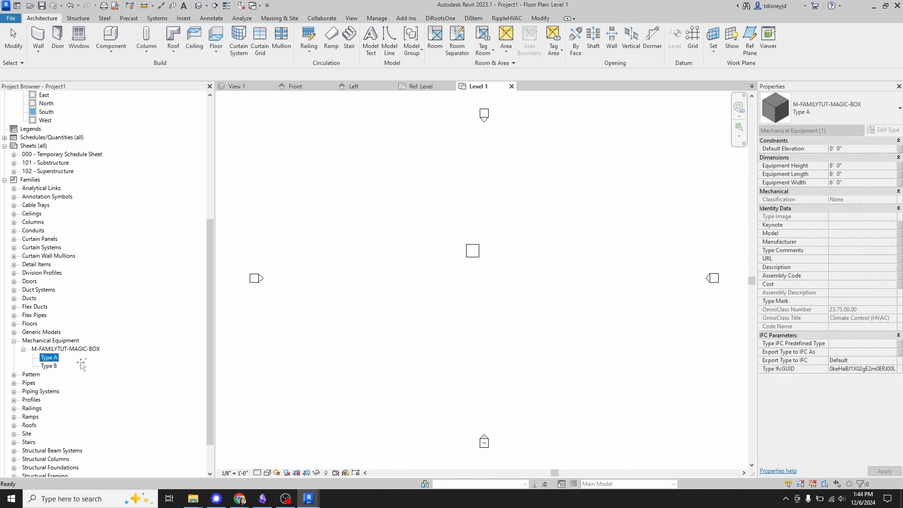
drag(80, 361, 524, 280)
click(402, 279)
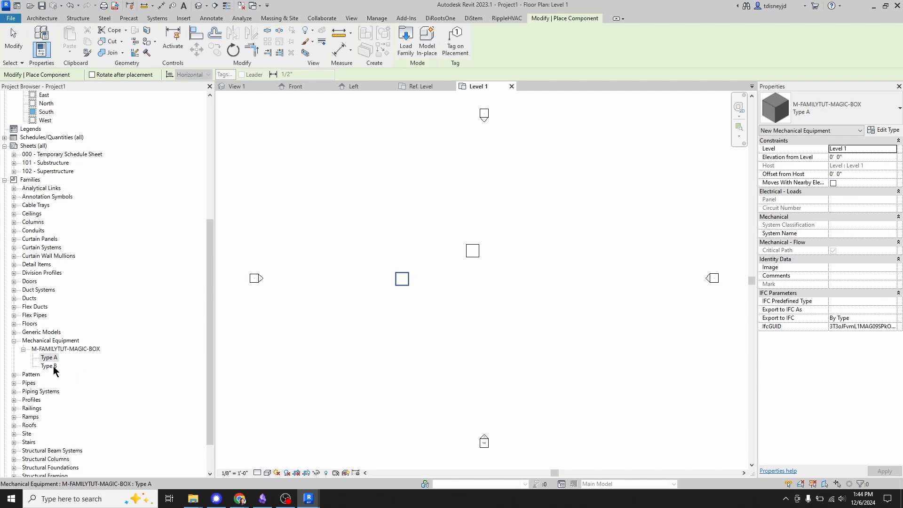
Place a Type B instance of the magic box just to the right of the left Type A box.
drag(53, 369, 439, 276)
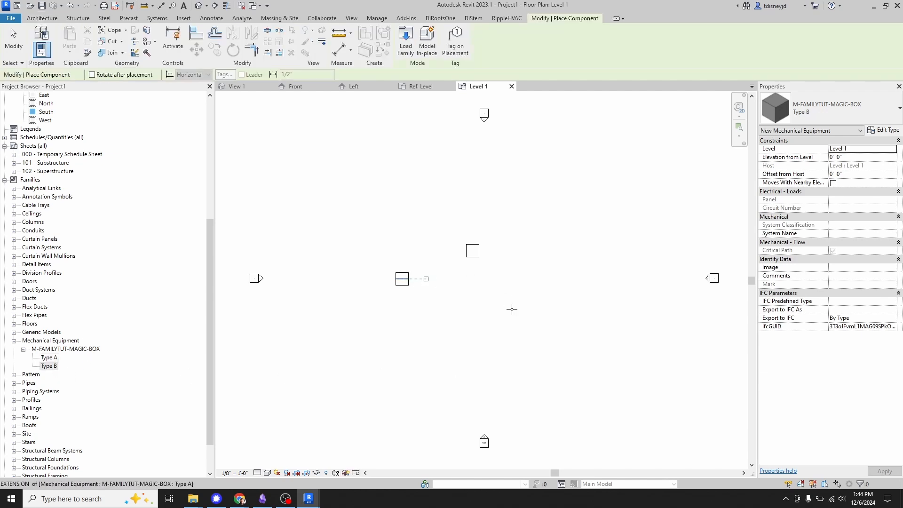
key(Escape)
key(Escape)
scroll(474, 272, up, 3)
Review the type properties of the left Type A box, checking its equipment height, length and width.
click(334, 288)
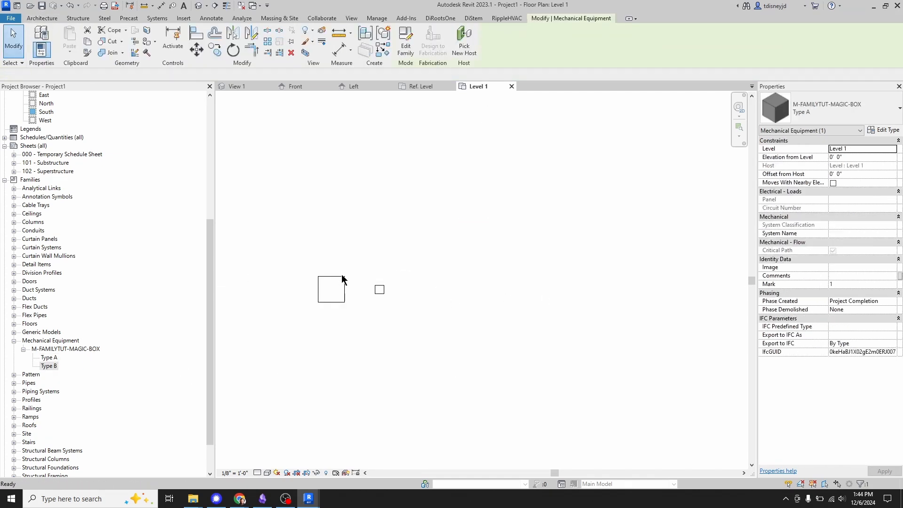
key(Escape)
click(344, 282)
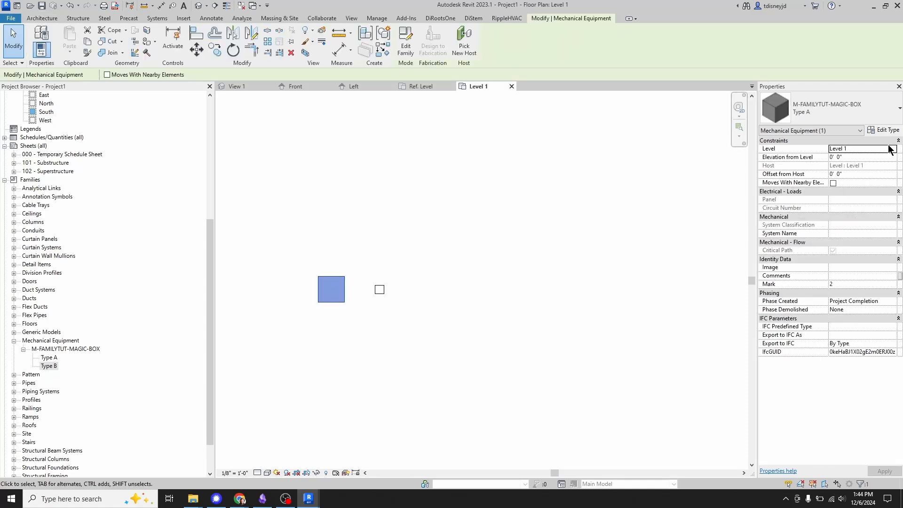
click(884, 129)
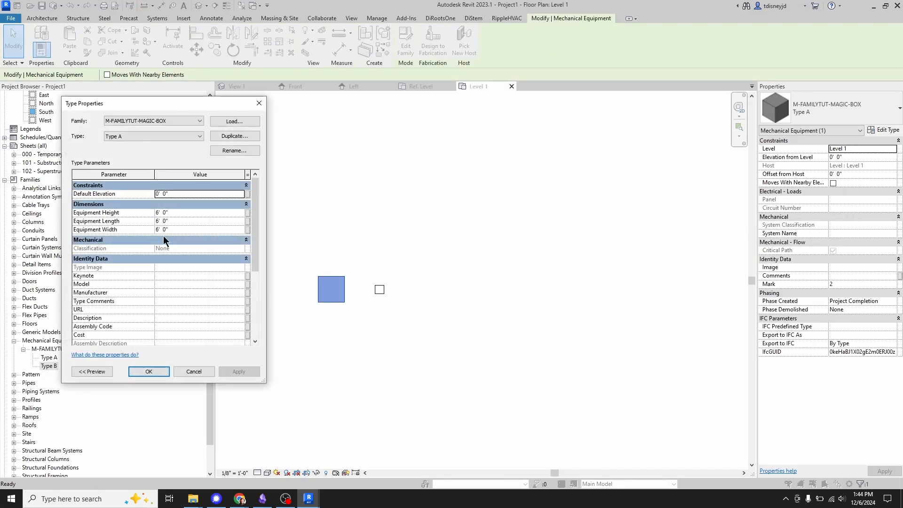
click(259, 103)
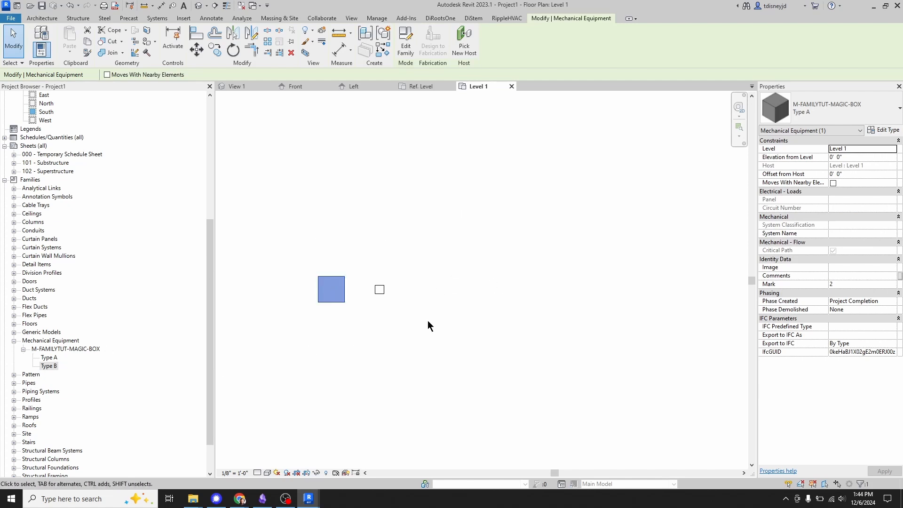
middle_drag(317, 320, 378, 333)
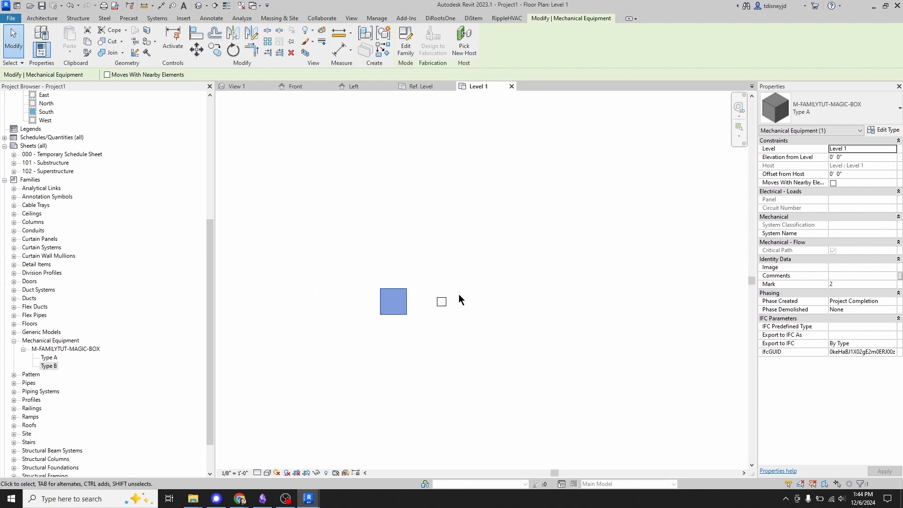
Return to the magic box family's 3D view and inspect the box from different angles.
click(241, 86)
scroll(412, 299, up, 3)
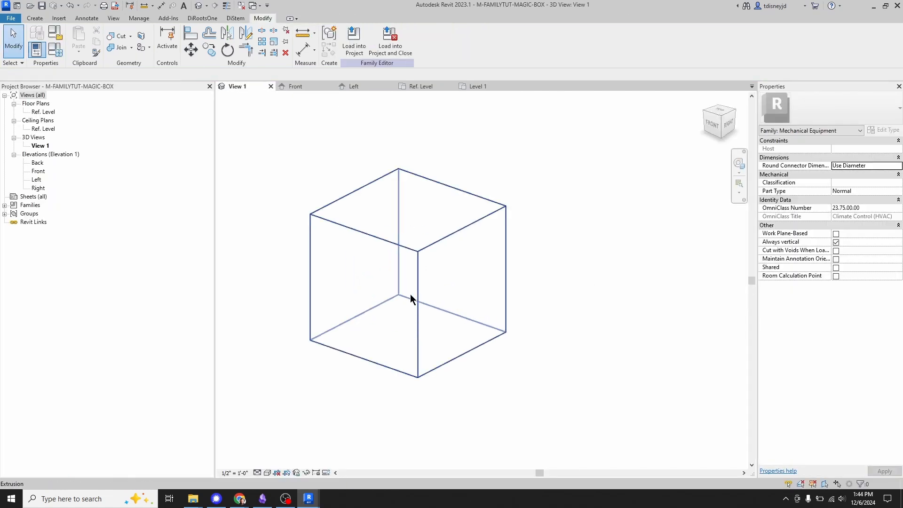
scroll(414, 299, down, 4)
shift+middle_drag(539, 304, 510, 286)
shift+middle_drag(470, 262, 371, 233)
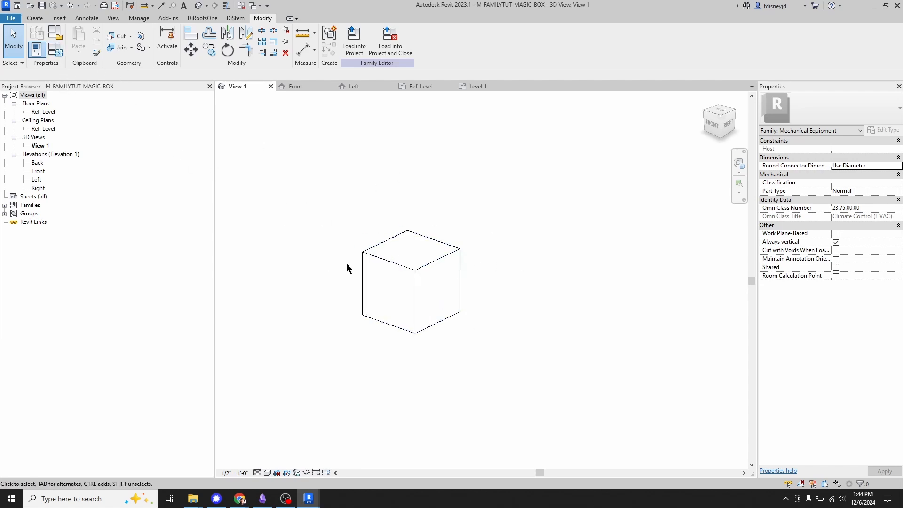
middle_drag(347, 263, 344, 278)
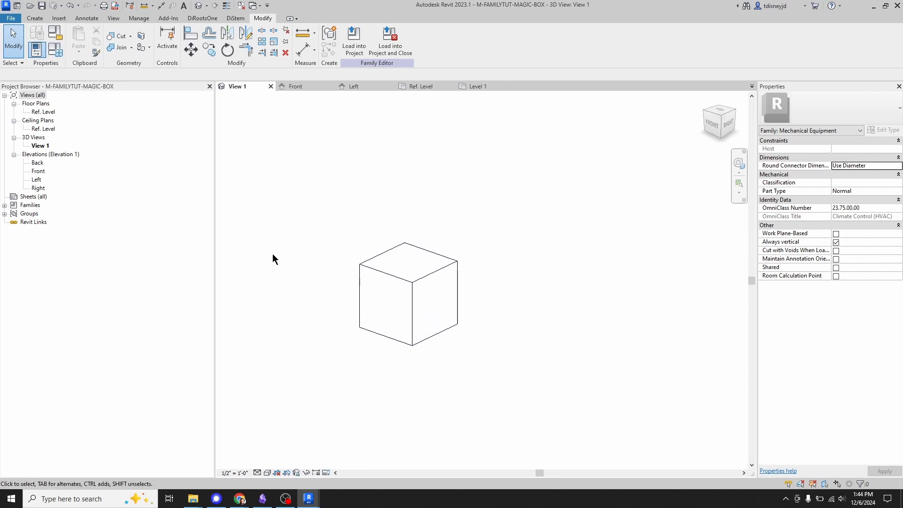
Make Type A the current family type and set its Equipment Height to 1'.
click(55, 51)
drag(109, 127, 156, 108)
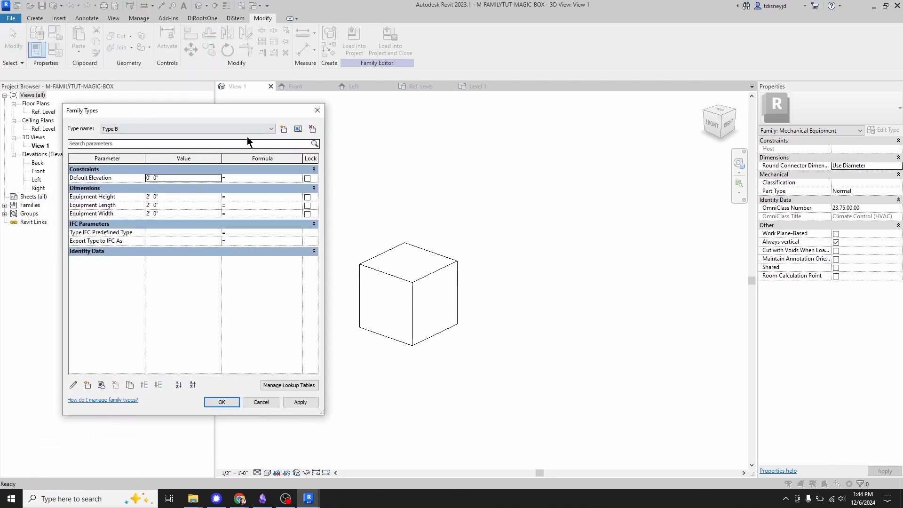
click(191, 128)
click(190, 129)
click(169, 128)
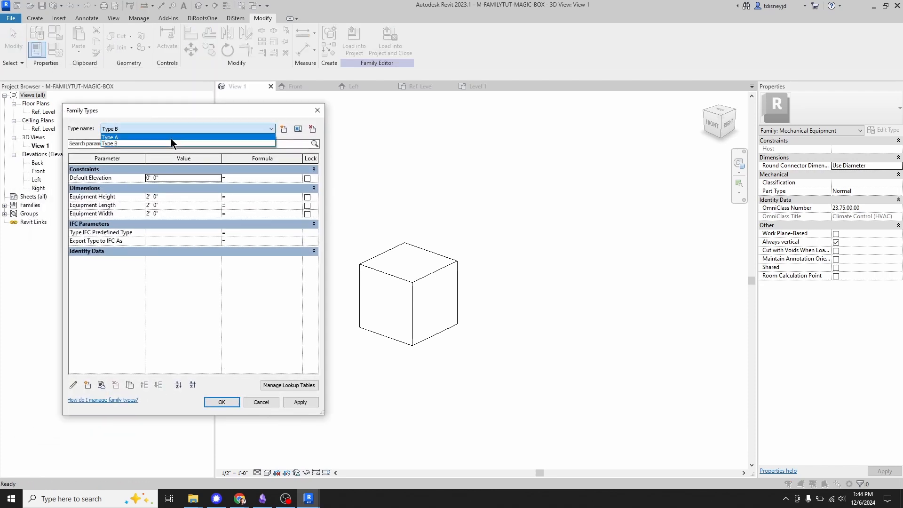
click(170, 137)
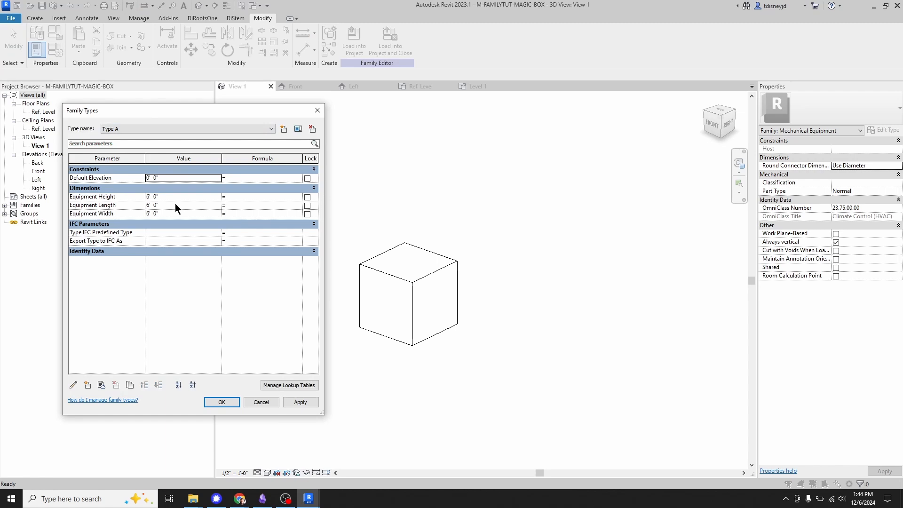
key(Tab)
text(1)
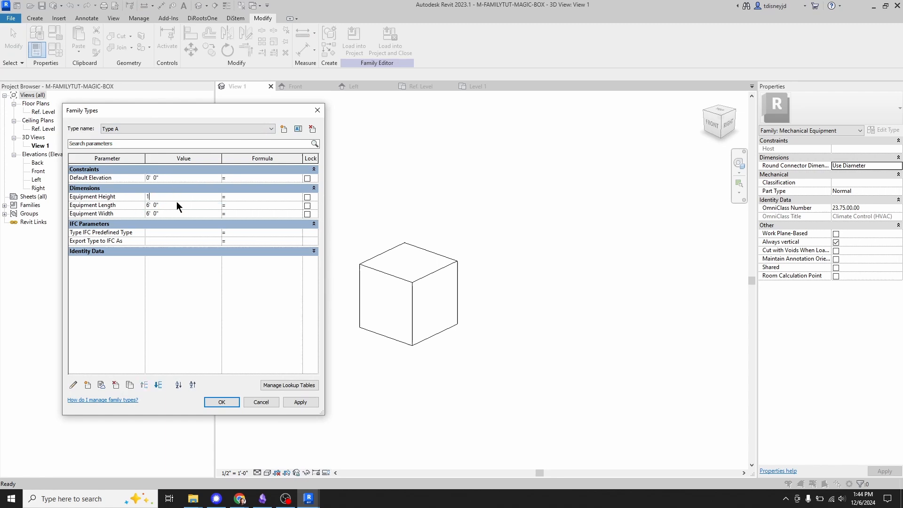
key(Tab)
click(232, 401)
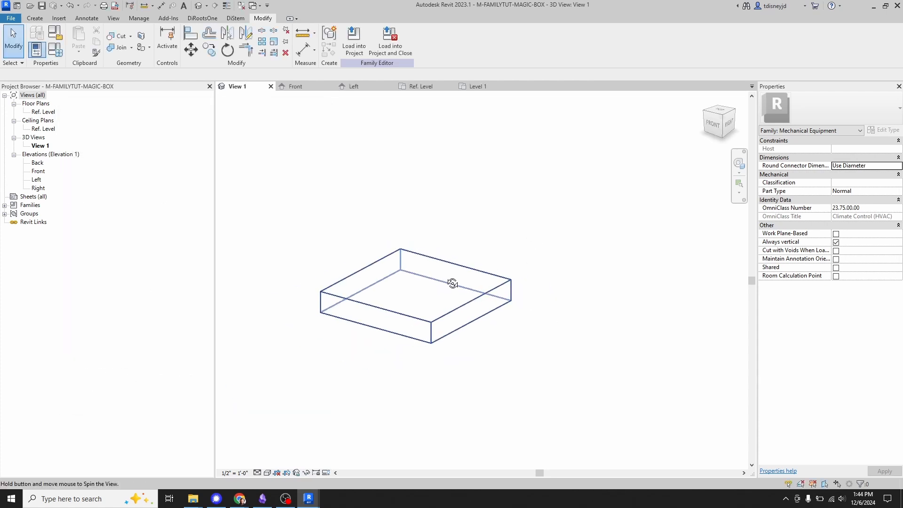
Apply Type B and Type A in turn to compare the box shapes in the family, finishing with Type A.
click(55, 49)
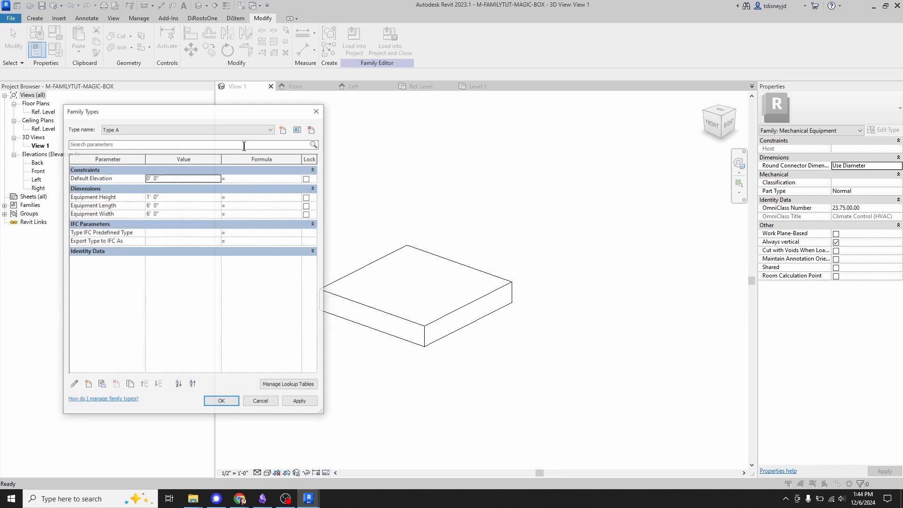
click(219, 129)
click(303, 391)
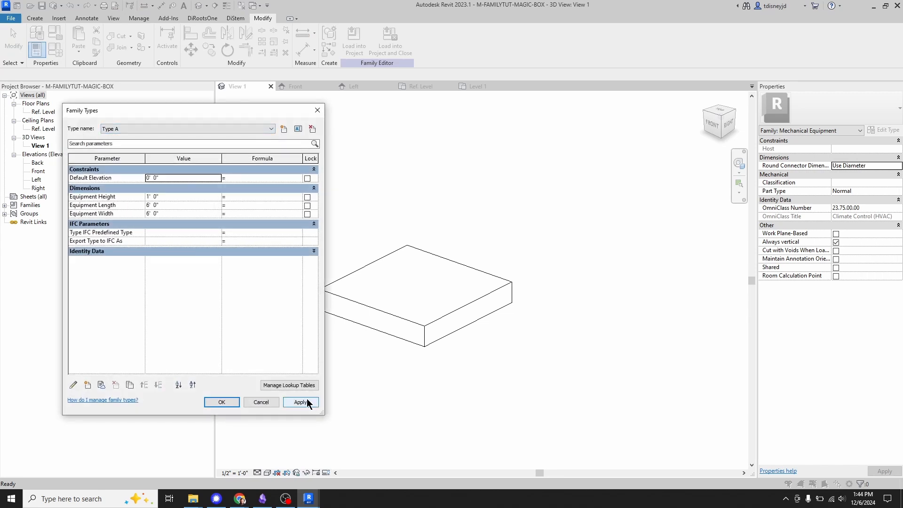
click(309, 404)
click(207, 129)
click(209, 141)
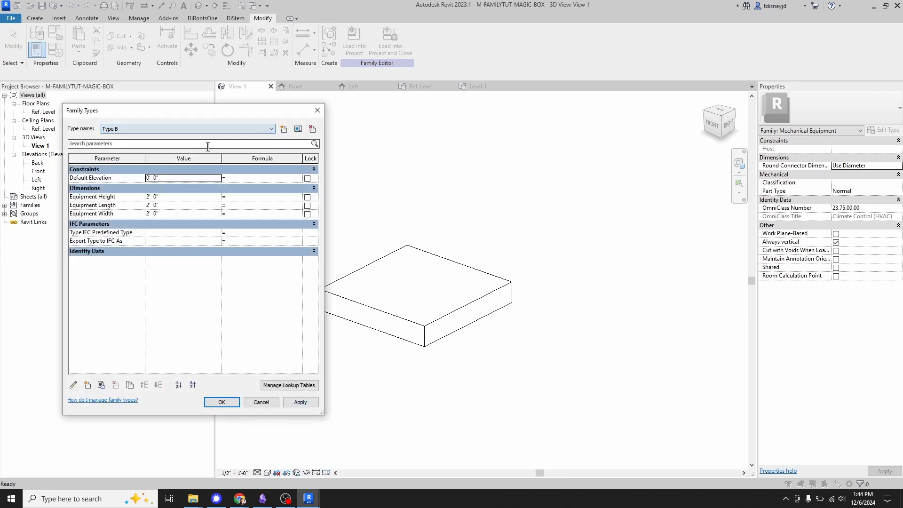
click(303, 402)
click(206, 129)
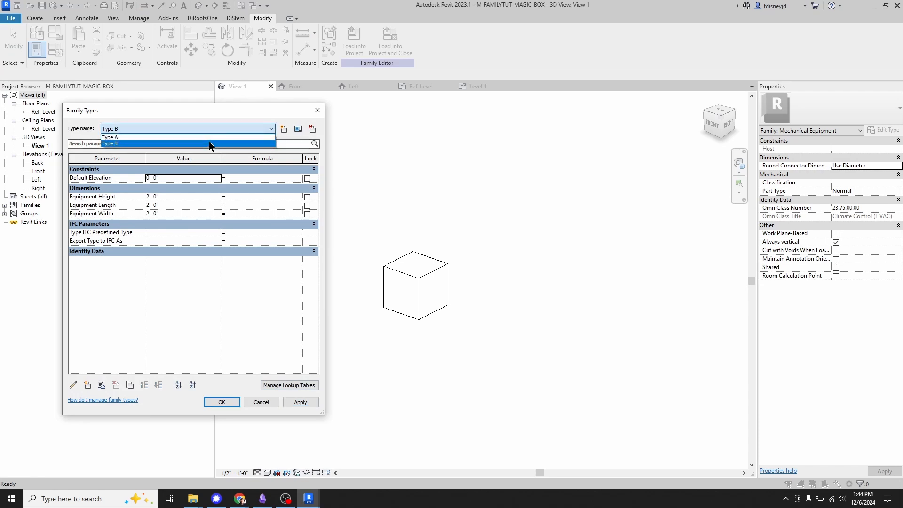
click(209, 136)
click(295, 401)
click(222, 402)
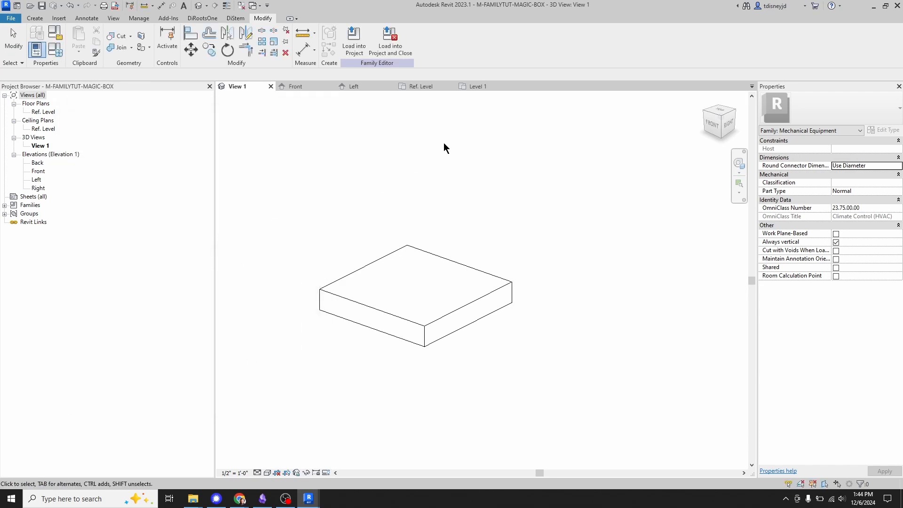
Load the family into the project, overwriting only the existing version, and inspect the left Type A box in the {3D} view.
click(352, 43)
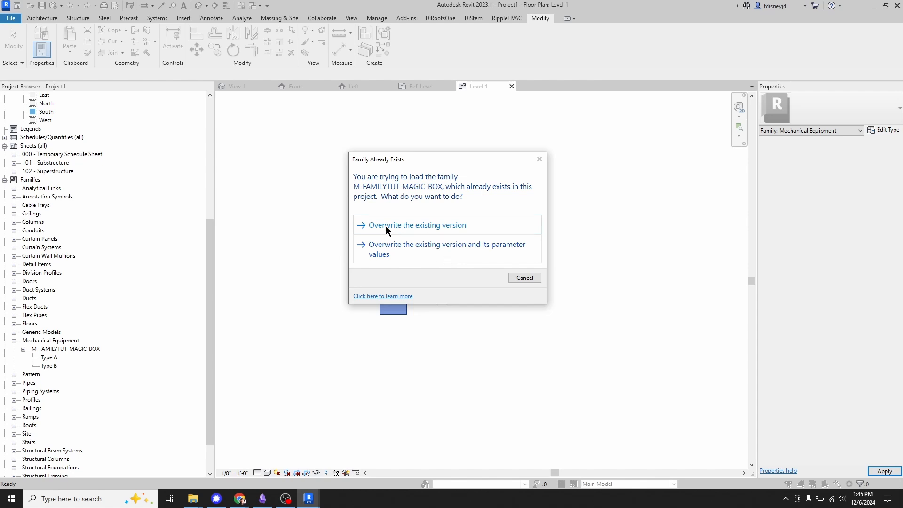
click(441, 225)
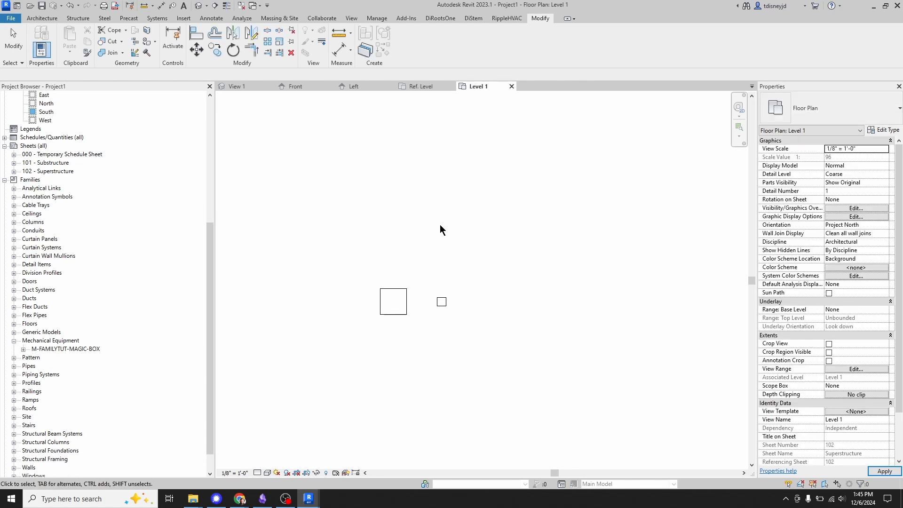
scroll(82, 177, up, 8)
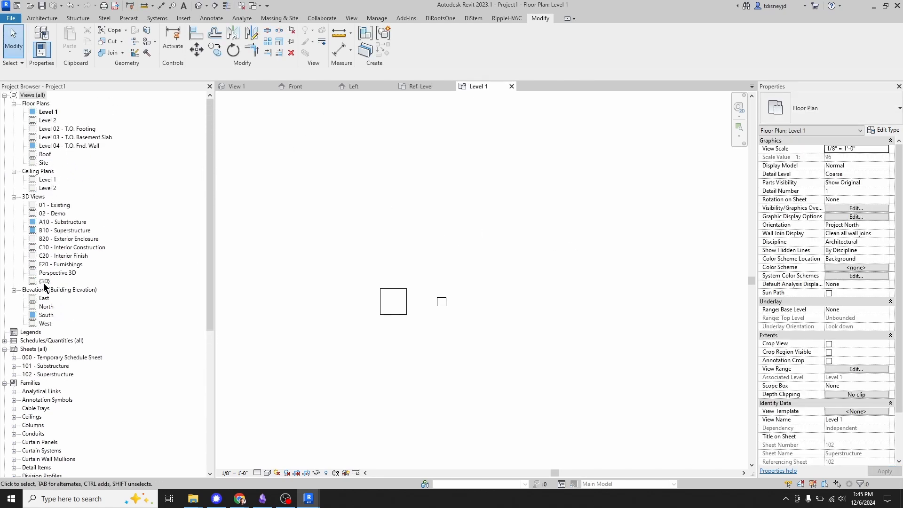
double_click(44, 282)
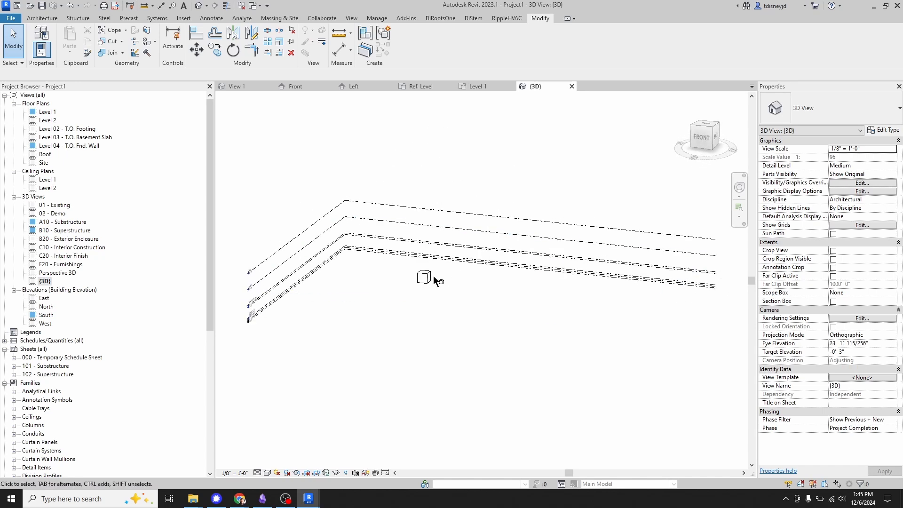
scroll(435, 281, up, 6)
click(399, 225)
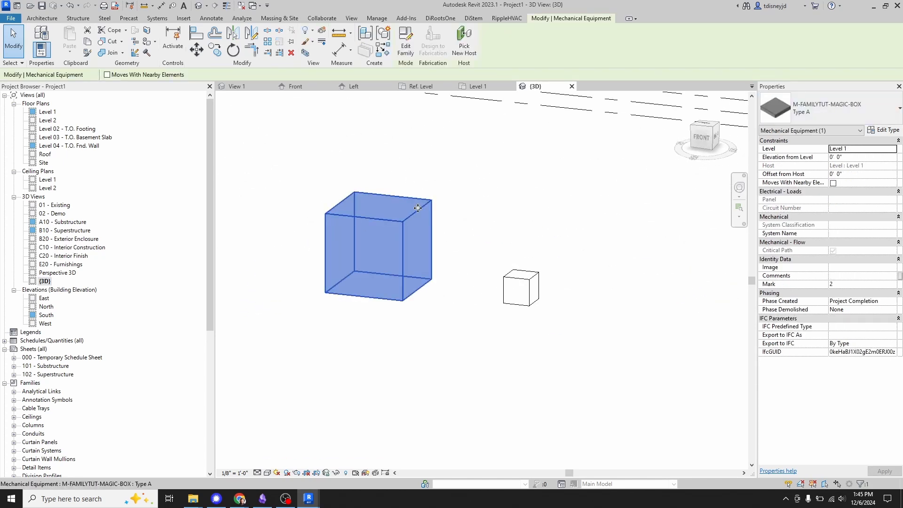
shift+middle_drag(497, 266, 474, 258)
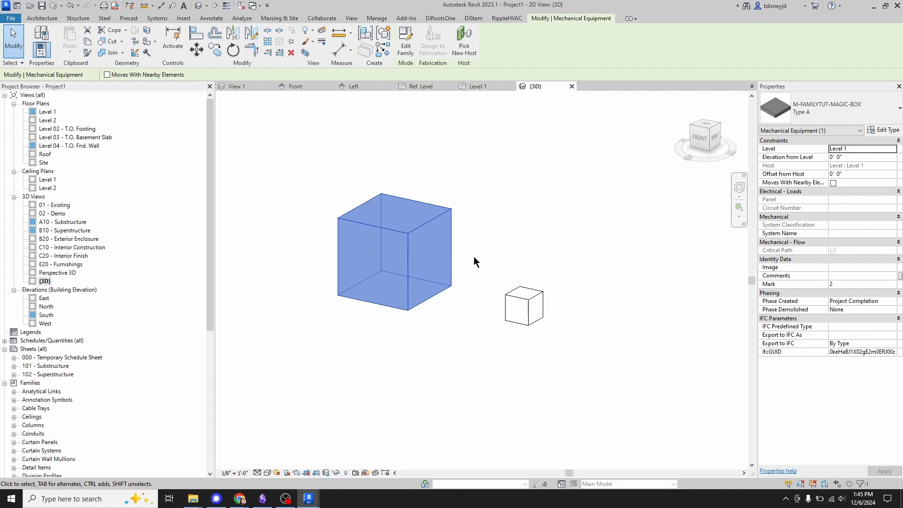
Open the selected box's family for editing and load it into the project again.
click(405, 46)
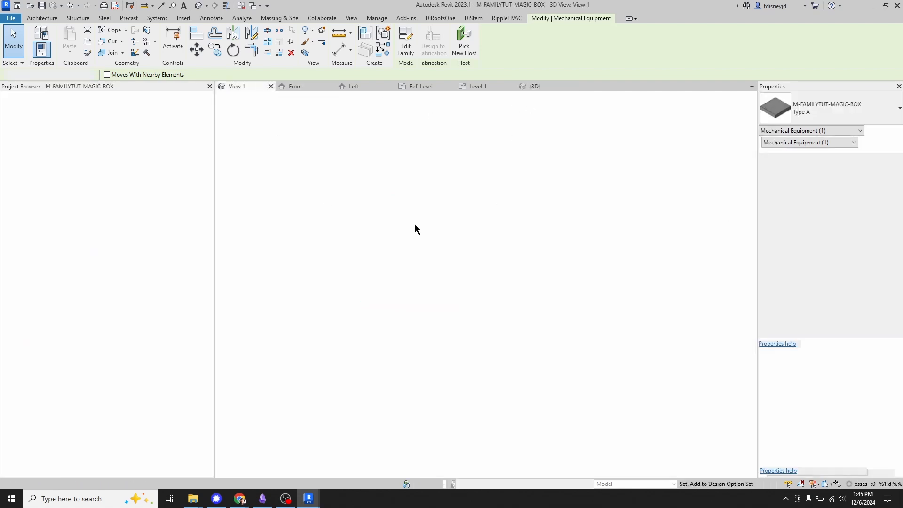
shift+middle_drag(435, 233, 351, 203)
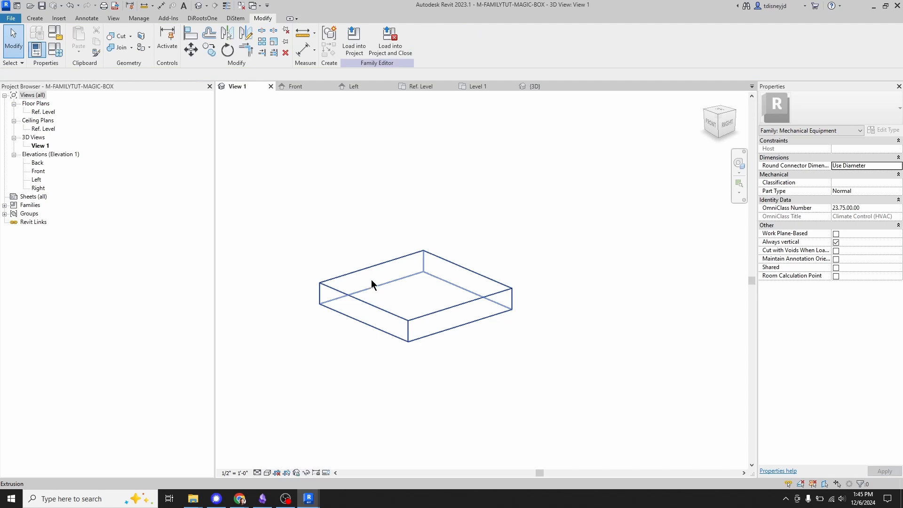
click(347, 47)
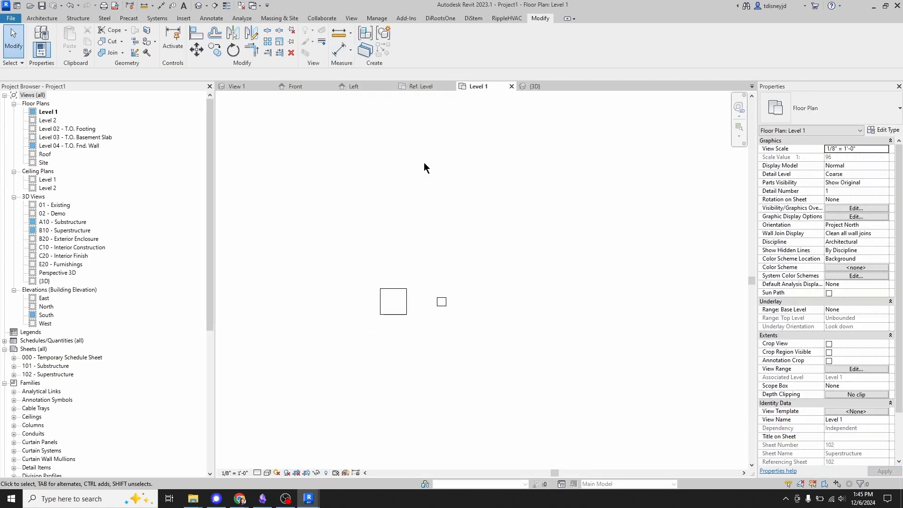
Return to the family's 3D view and set Type A's Equipment Height to 6".
click(244, 87)
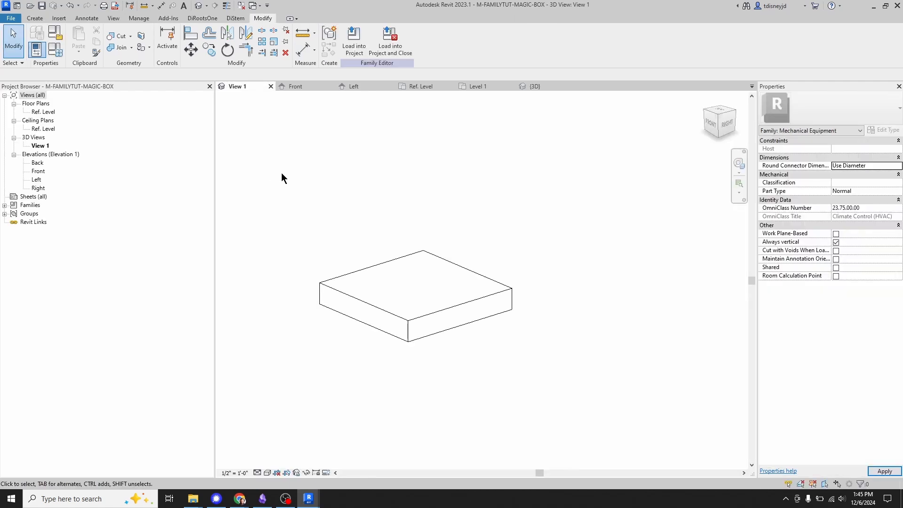
shift+middle_drag(281, 173, 341, 225)
click(53, 52)
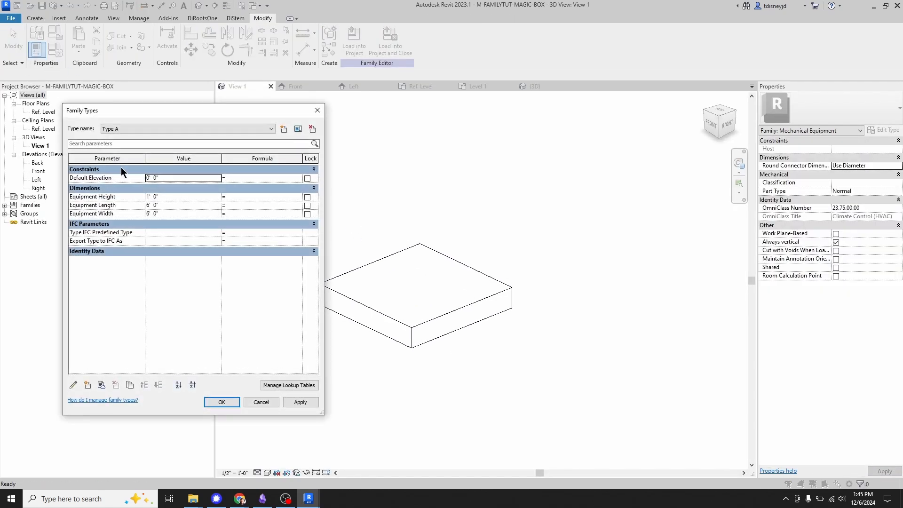
click(197, 197)
text(6")
key(Tab)
click(216, 402)
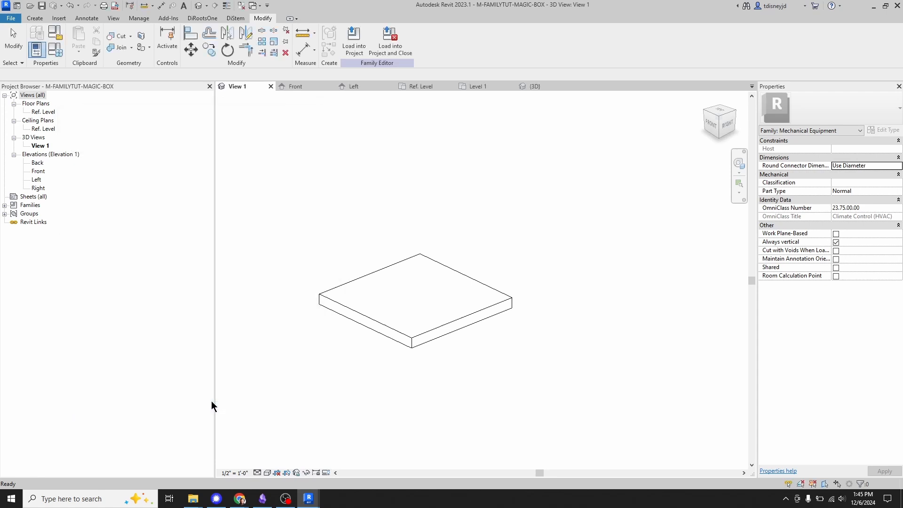
Load the family into the project, overwriting the existing version and its parameter values, and inspect both boxes in the {3D} view.
click(354, 44)
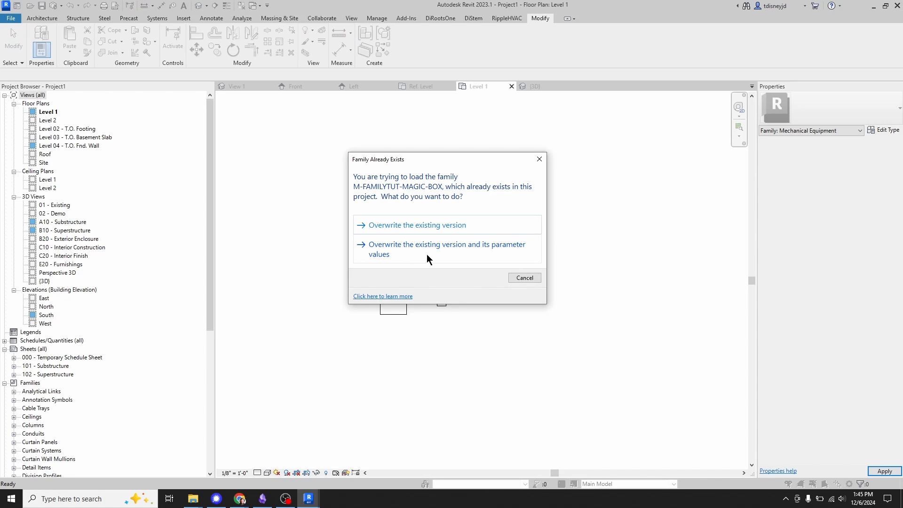
click(428, 258)
click(541, 87)
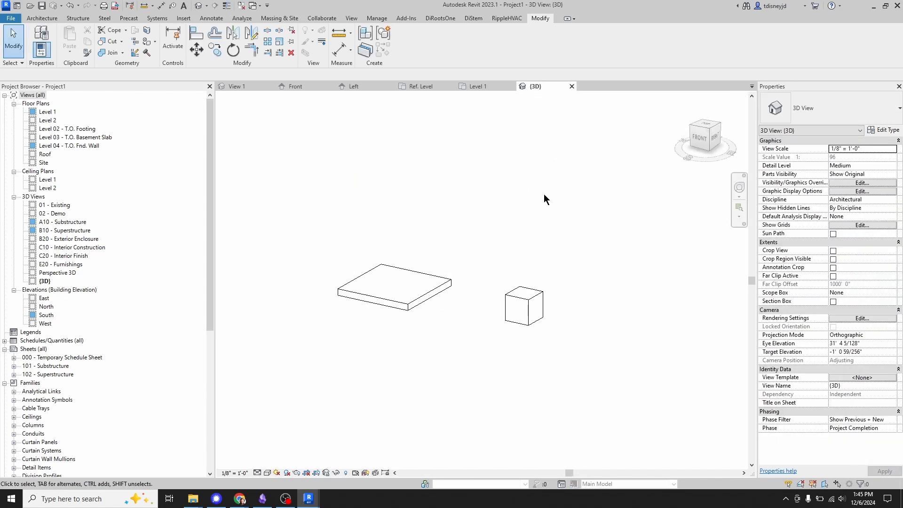
shift+middle_drag(455, 273, 475, 251)
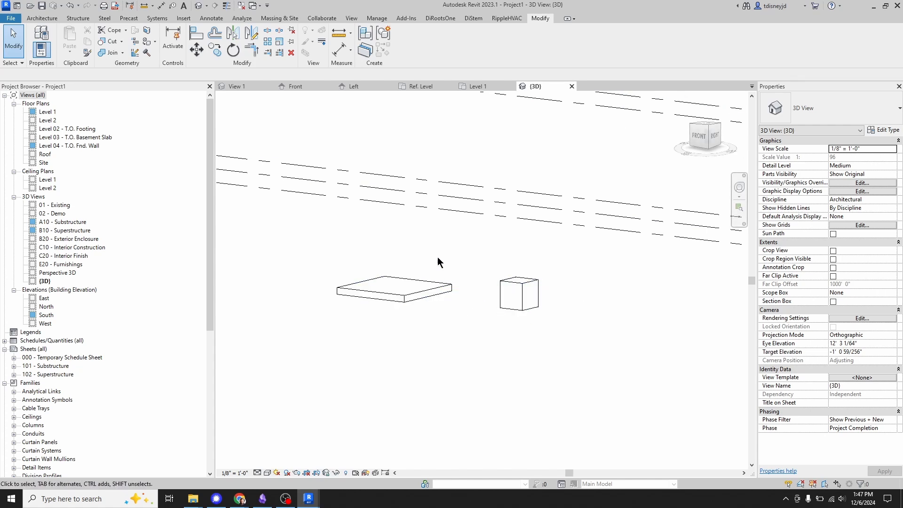
middle_drag(418, 244, 420, 277)
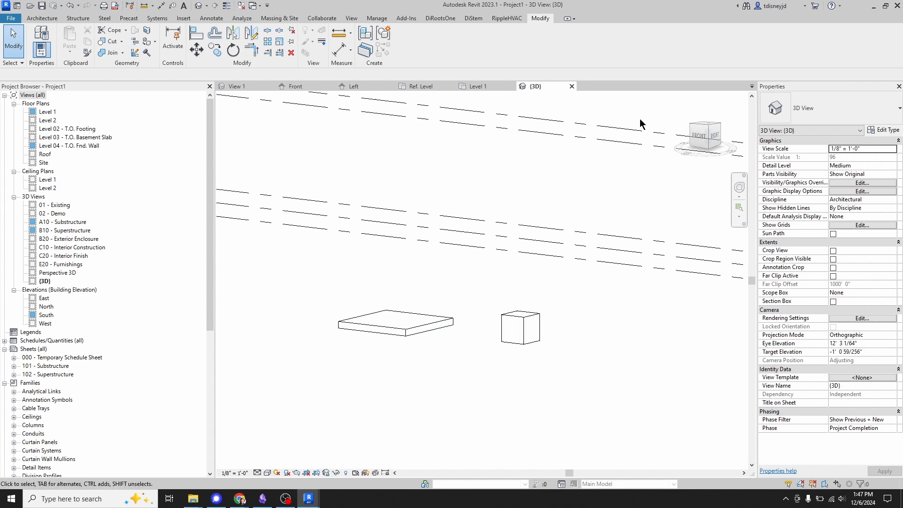
Return to the family's 3D view, load it into the project and close it without saving the changes.
click(242, 86)
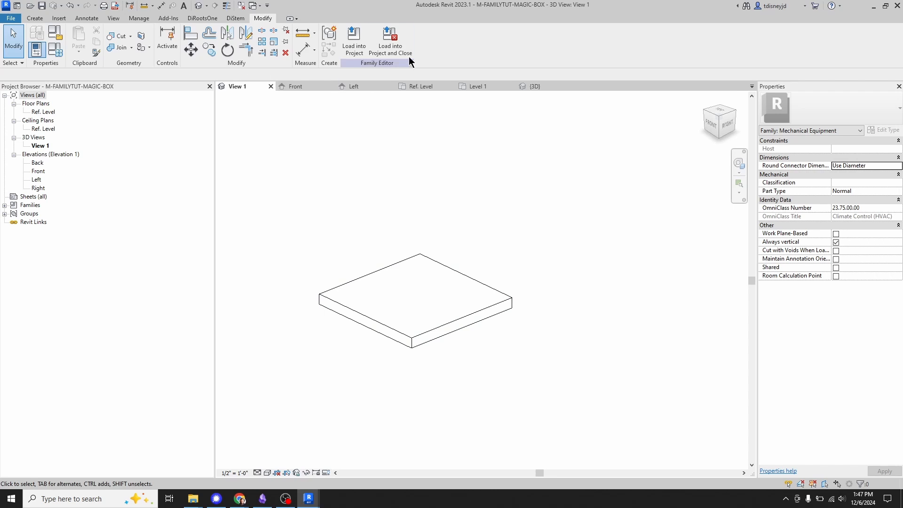
click(389, 38)
click(472, 254)
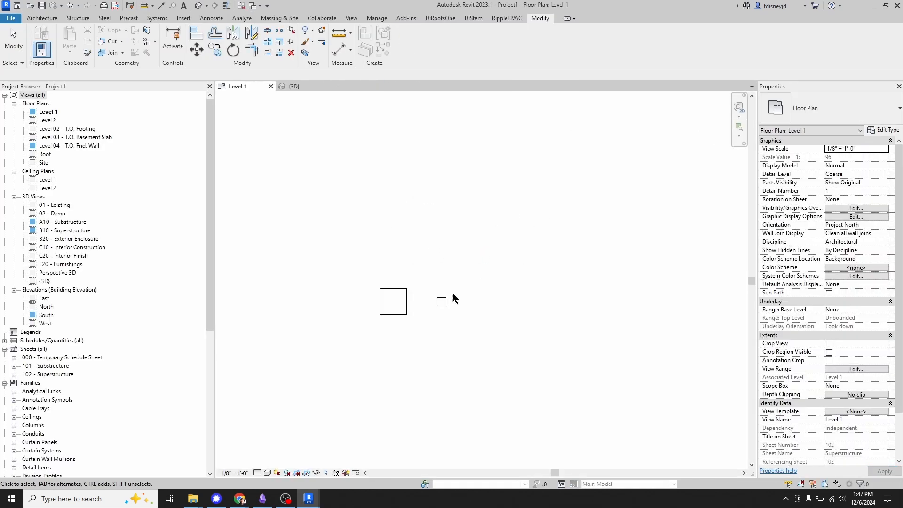
middle_drag(395, 344, 397, 324)
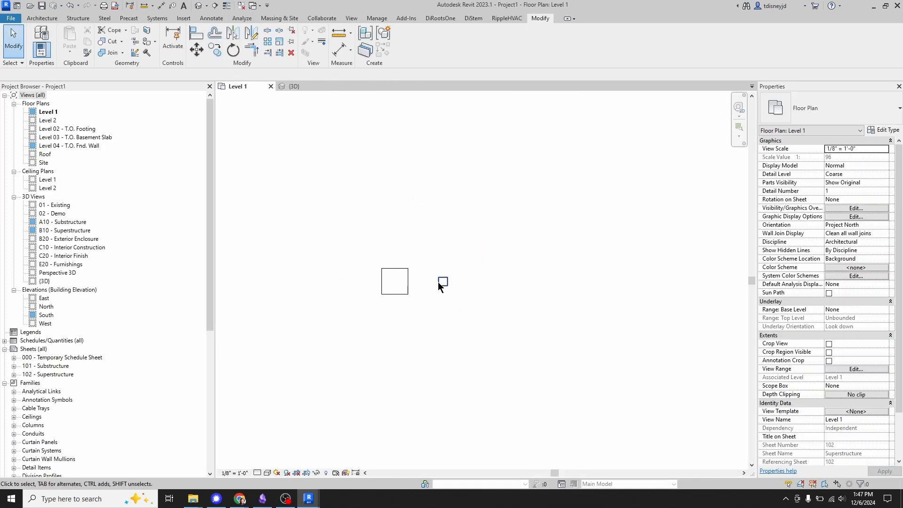
In the {3D} view, set the Type B box's Equipment Length to 3' 0" through its type properties.
click(294, 86)
click(514, 344)
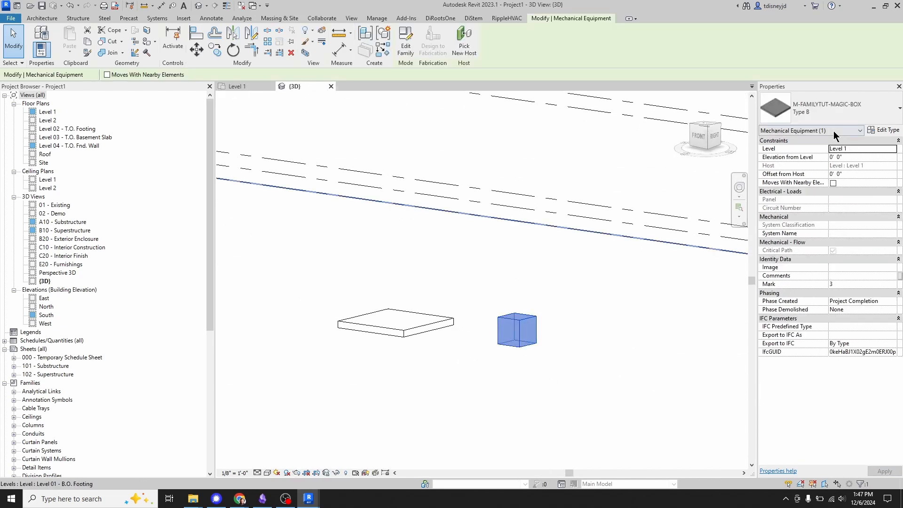
click(882, 129)
click(174, 221)
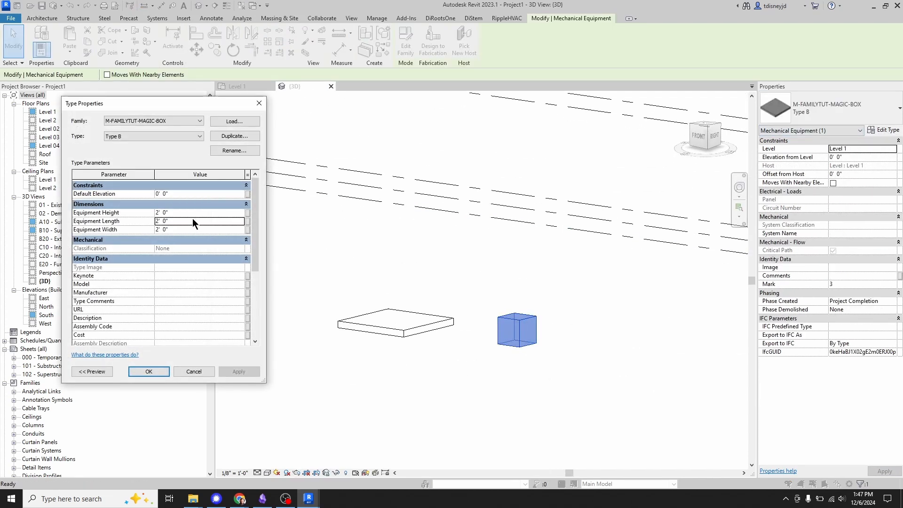
text(3)
key(Return)
click(150, 371)
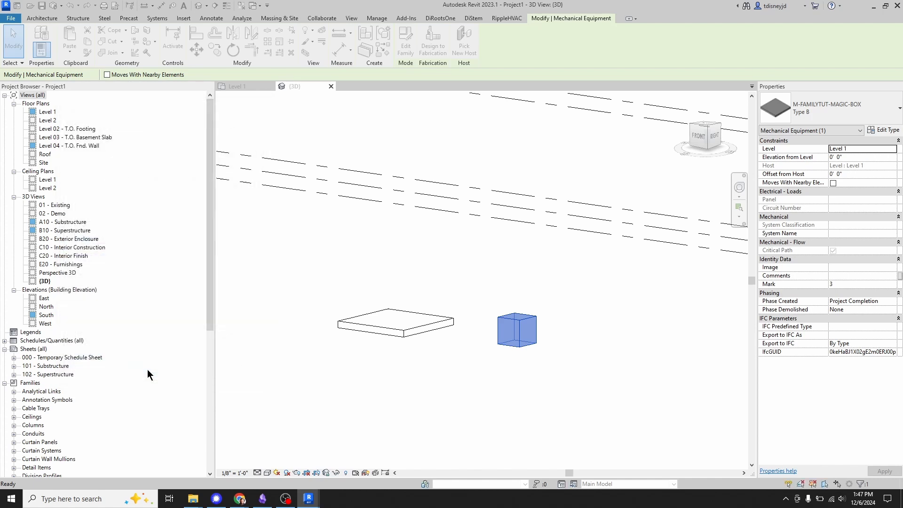
click(510, 298)
shift+middle_drag(368, 264, 372, 263)
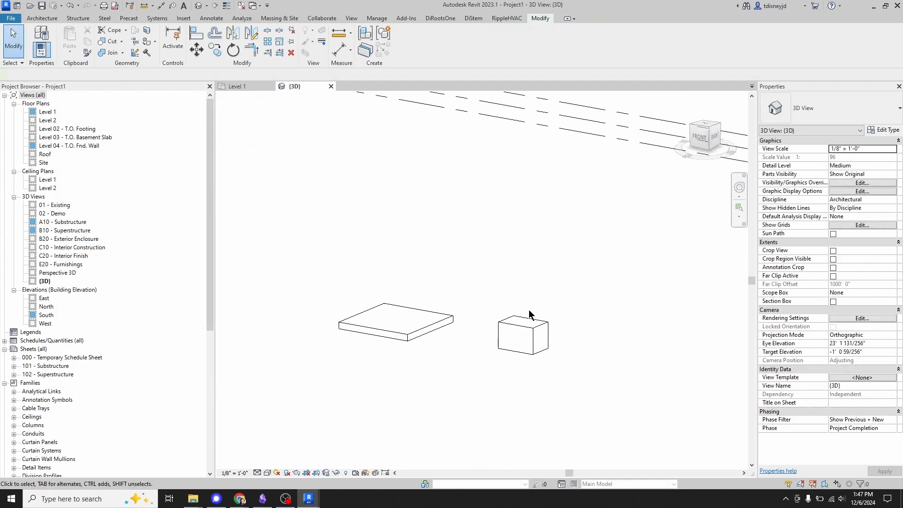
Open the Type B box's family for editing and make Type B the current family type.
click(529, 316)
click(405, 43)
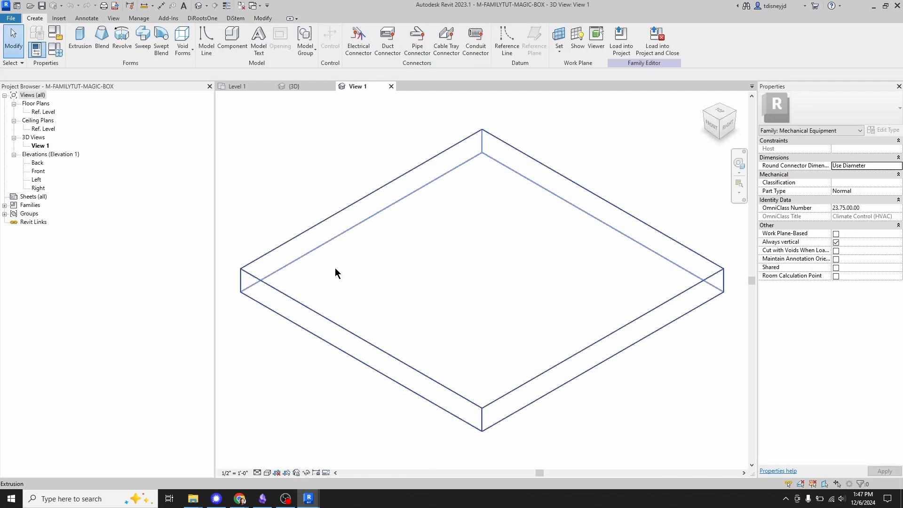
click(56, 50)
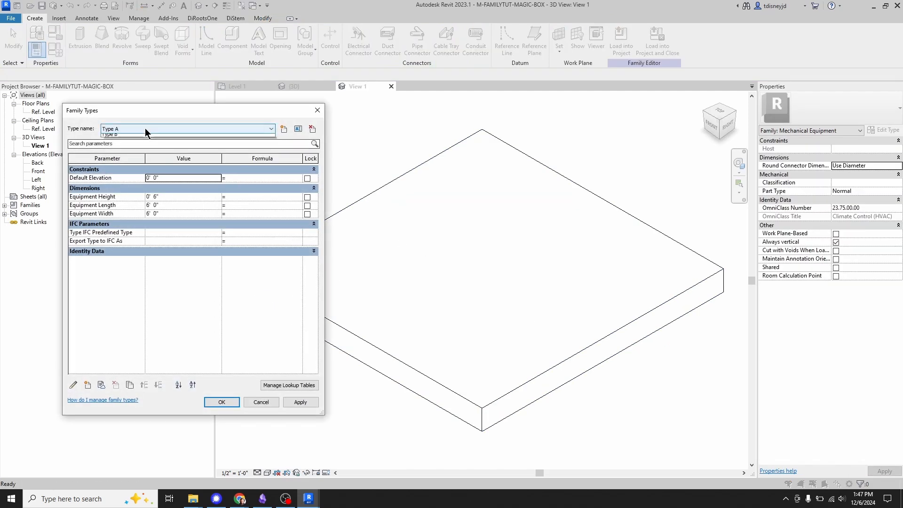
click(144, 128)
click(137, 144)
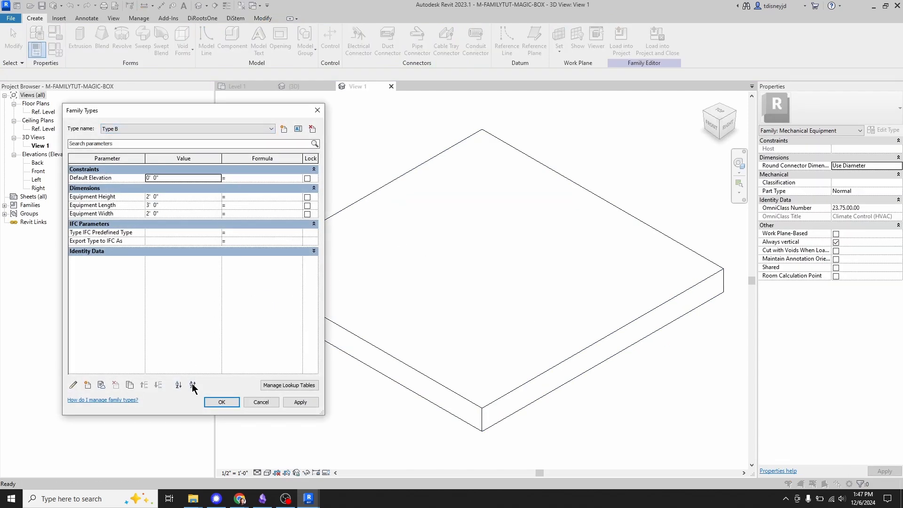
click(222, 401)
mouse_move(497, 281)
shift+middle_down()
mouse_move(524, 229)
mouse_move(487, 246)
mouse_move(510, 264)
mouse_move(509, 289)
shift+middle_up()
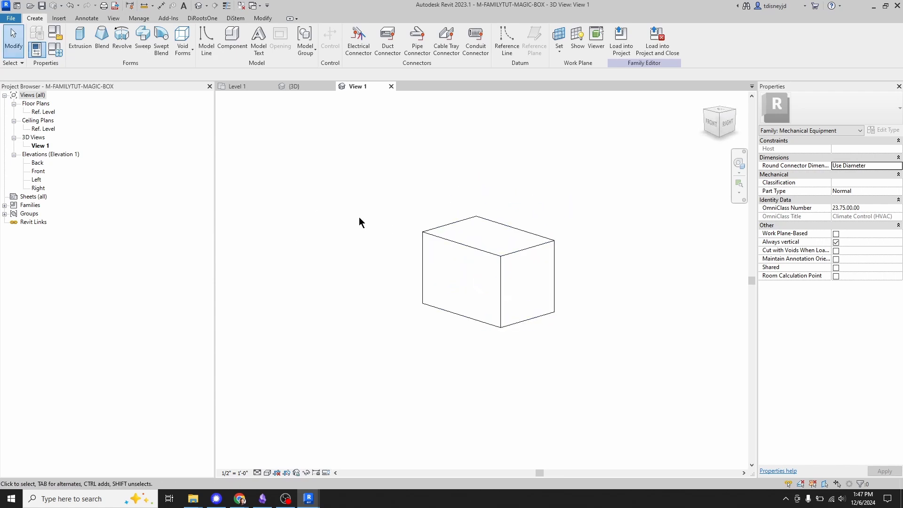
middle_drag(360, 222, 358, 265)
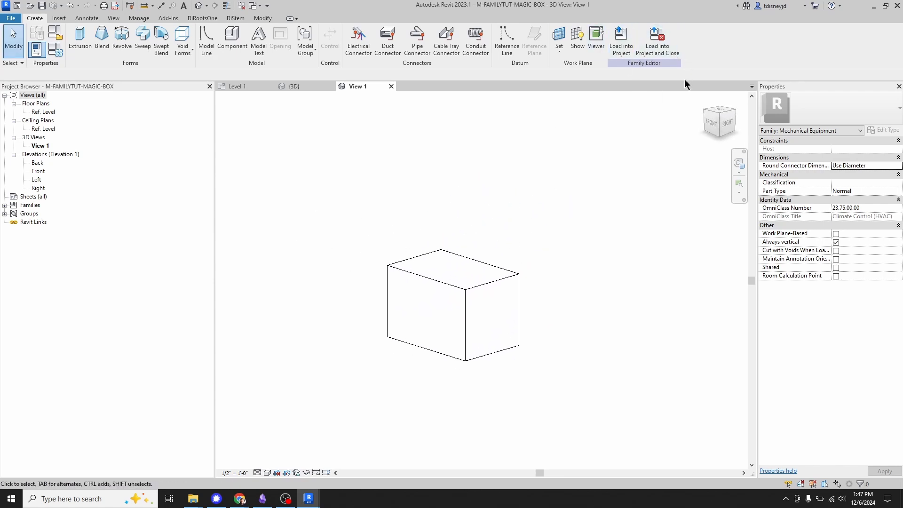
Load the family into the project and close it unsaved, overwriting the existing version and its parameter values, and inspect both boxes.
click(660, 55)
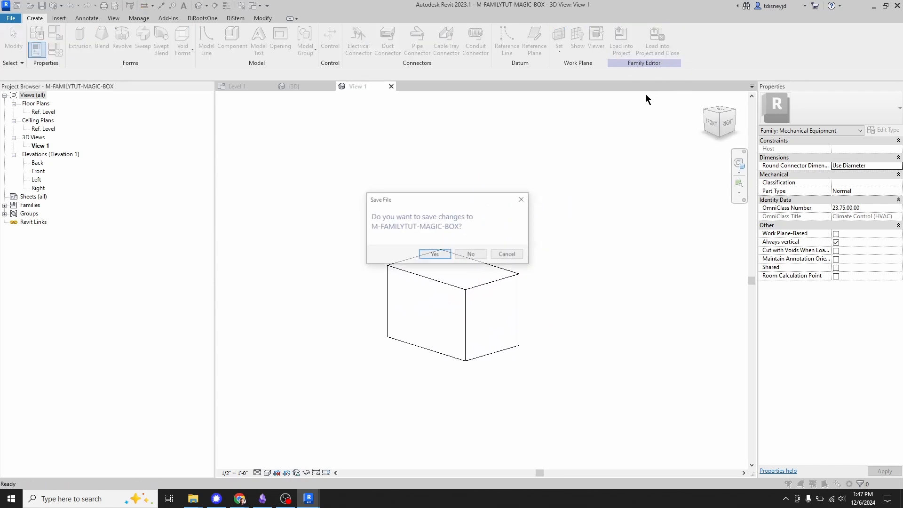
click(470, 254)
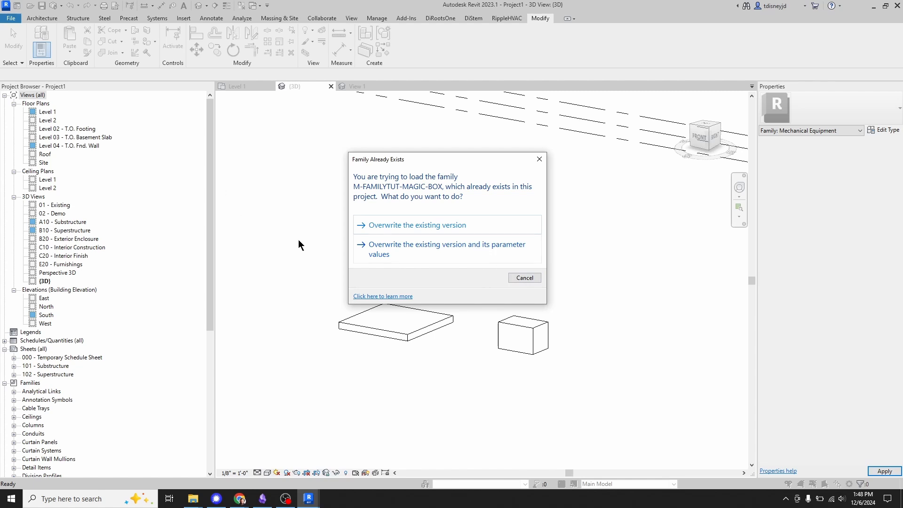
click(476, 254)
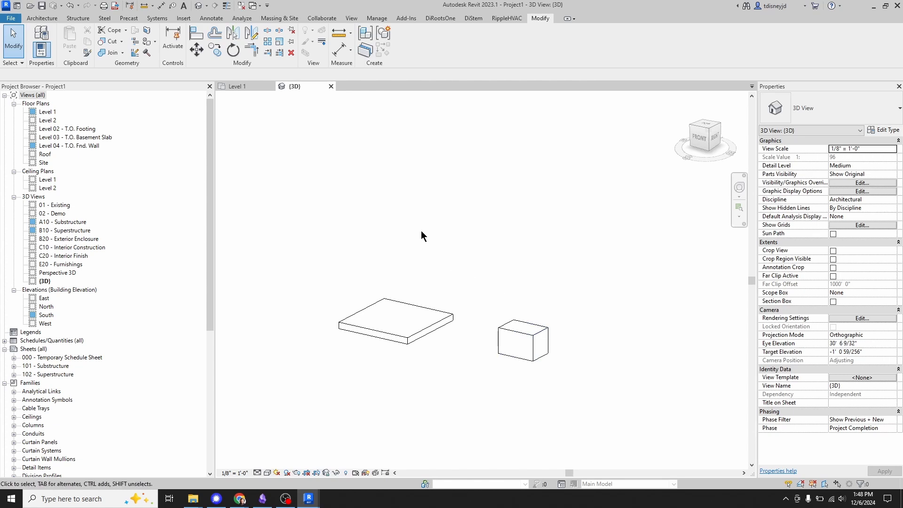
mouse_move(444, 238)
shift+middle_down()
mouse_move(451, 241)
mouse_move(450, 224)
shift+middle_up()
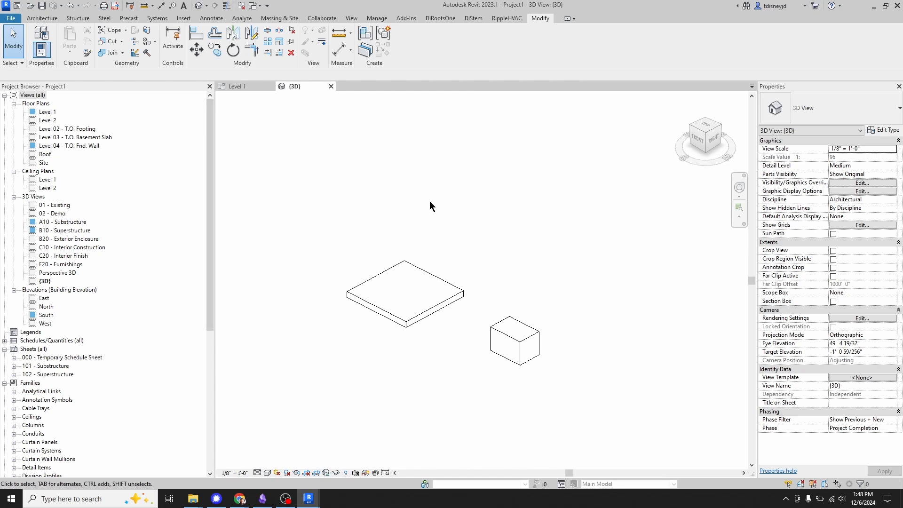
shift+middle_drag(427, 249, 440, 226)
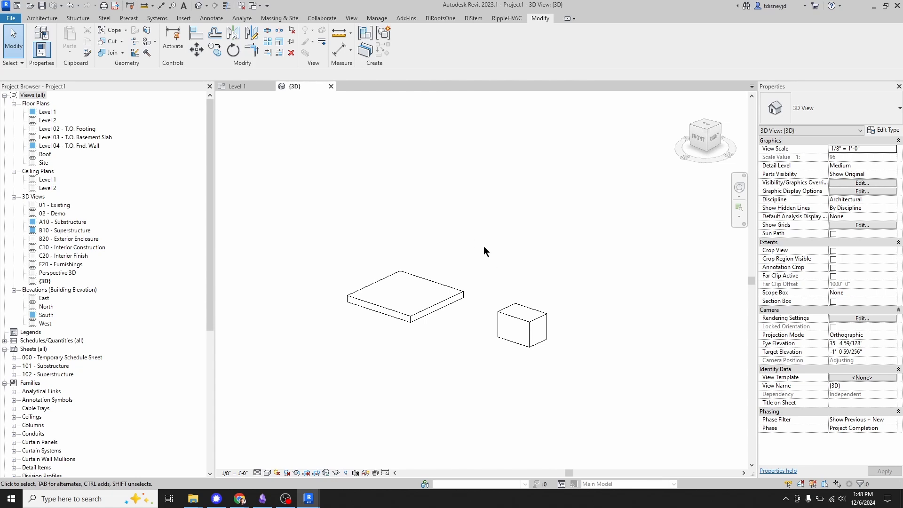
middle_drag(484, 248, 462, 309)
scroll(461, 308, up, 3)
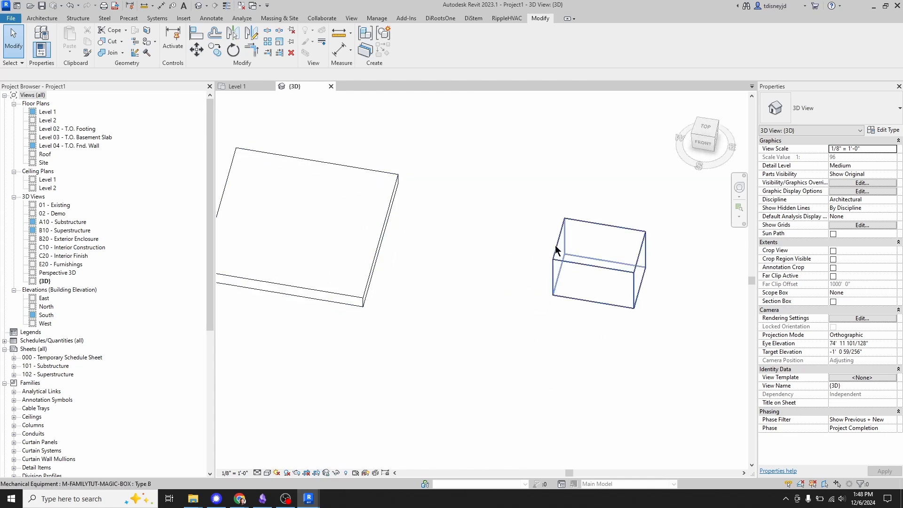
mouse_move(507, 281)
shift+middle_down()
mouse_move(459, 256)
mouse_move(509, 277)
shift+middle_up()
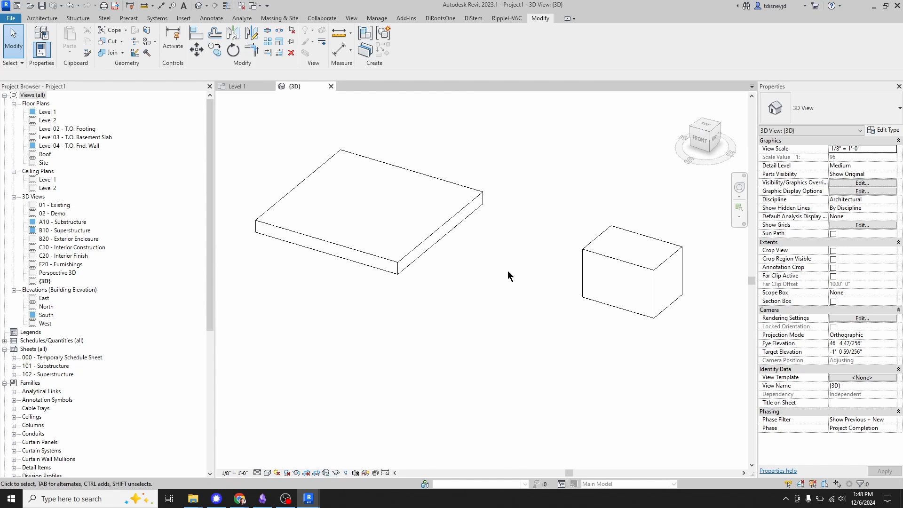
Open the Type B box's family for editing and display its Ref. Level floor plan.
click(583, 262)
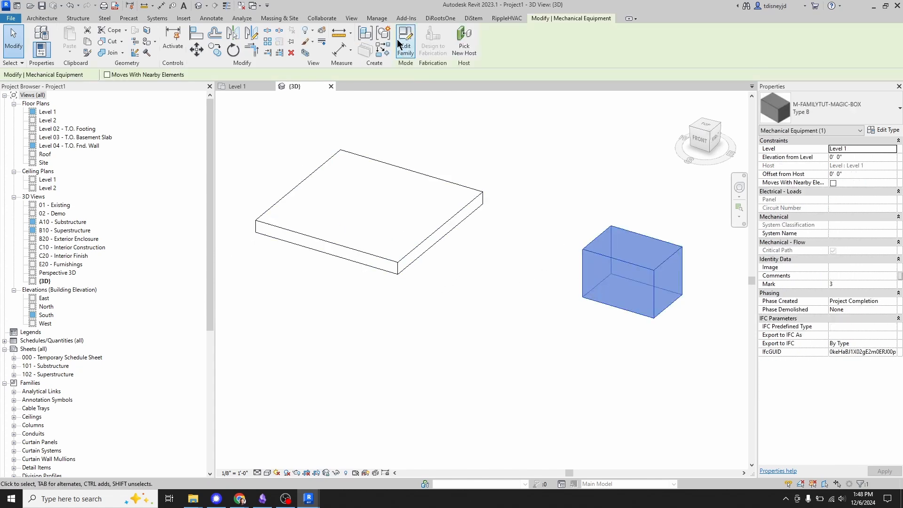
click(404, 53)
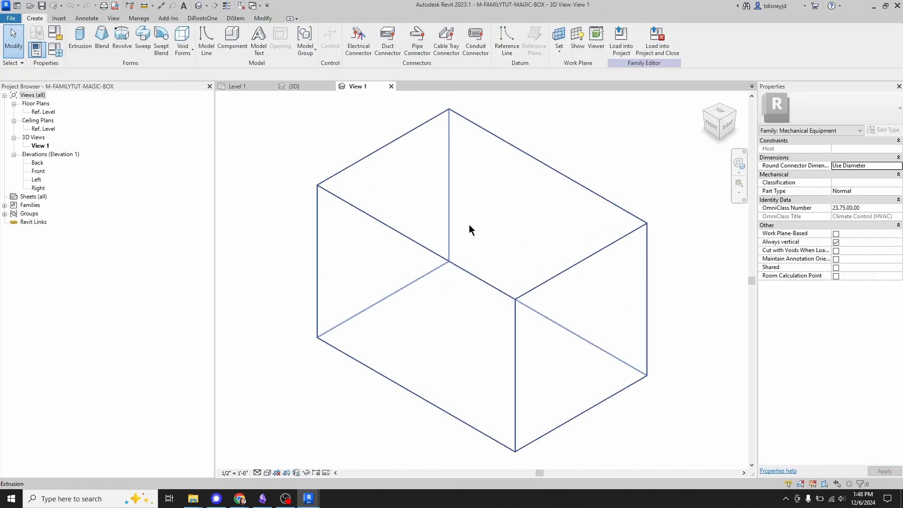
click(43, 112)
double_click(44, 112)
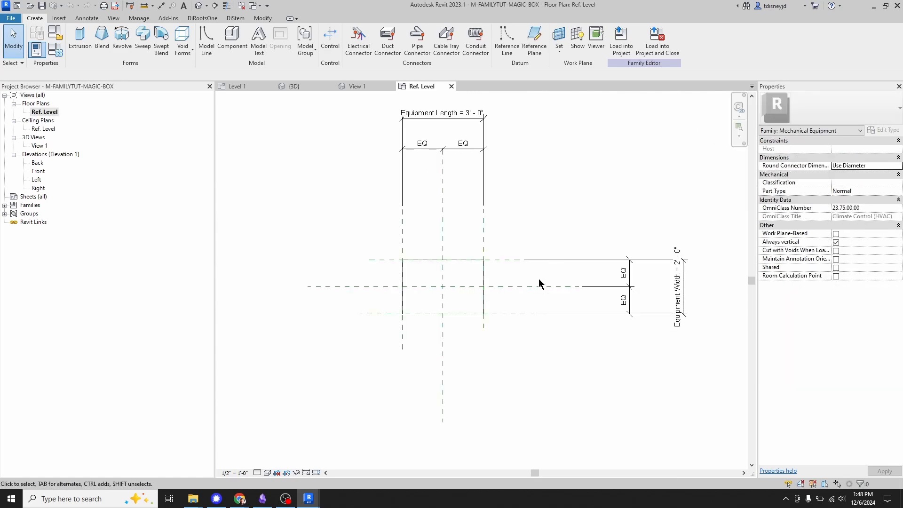
Lengthen the two outer vertical reference planes so that they extend well below the box in plan.
click(487, 330)
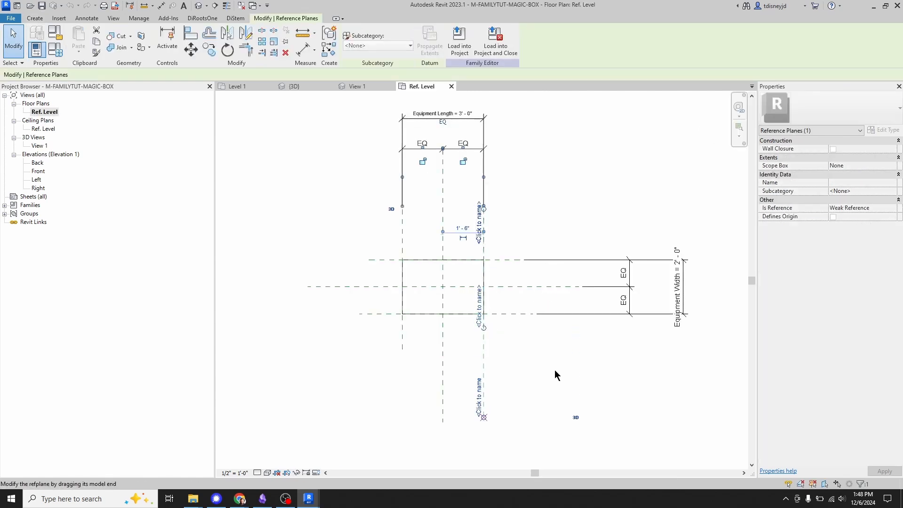
click(399, 342)
click(403, 347)
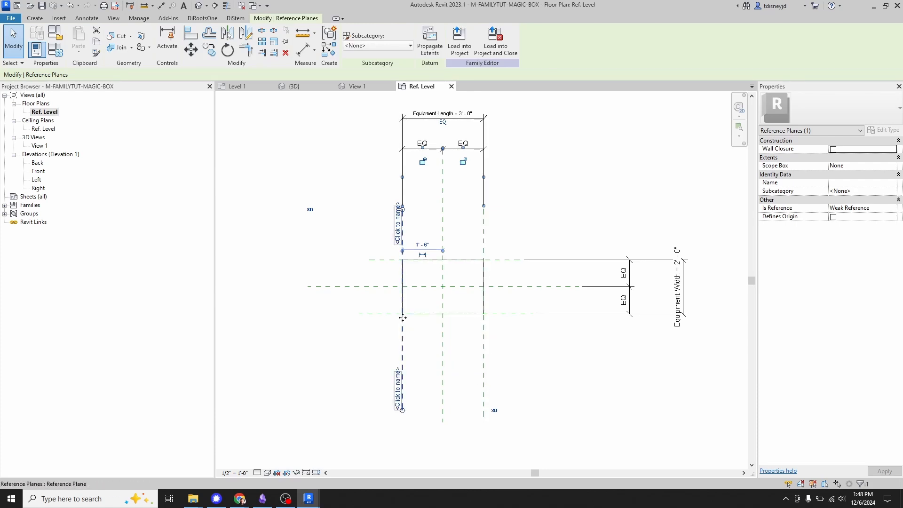
scroll(412, 366, up, 3)
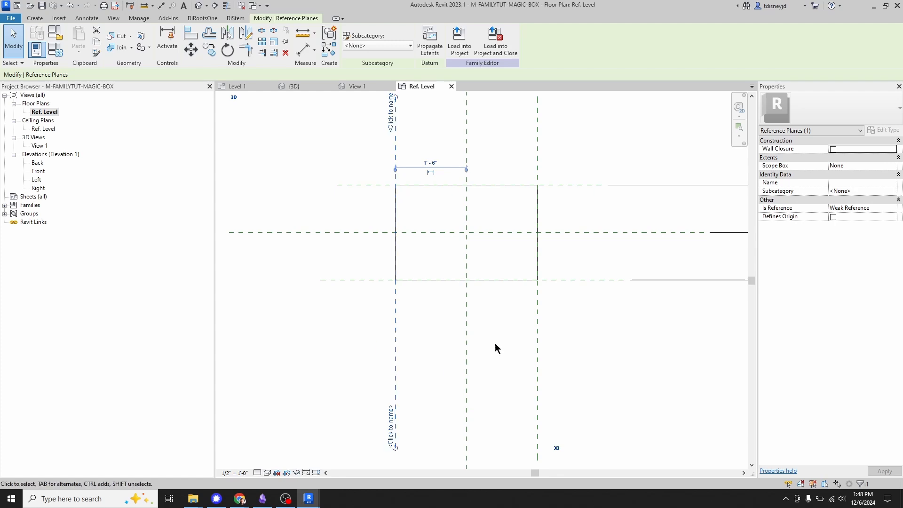
click(356, 329)
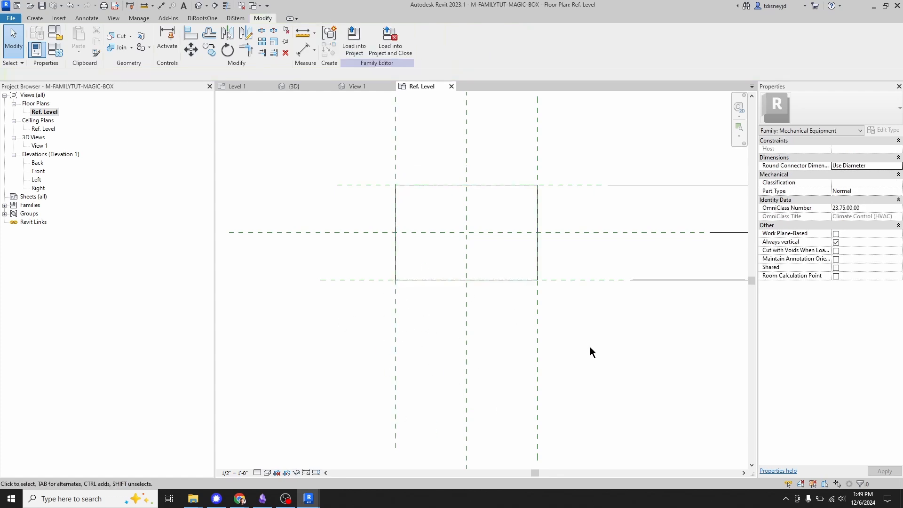
middle_drag(344, 336, 327, 335)
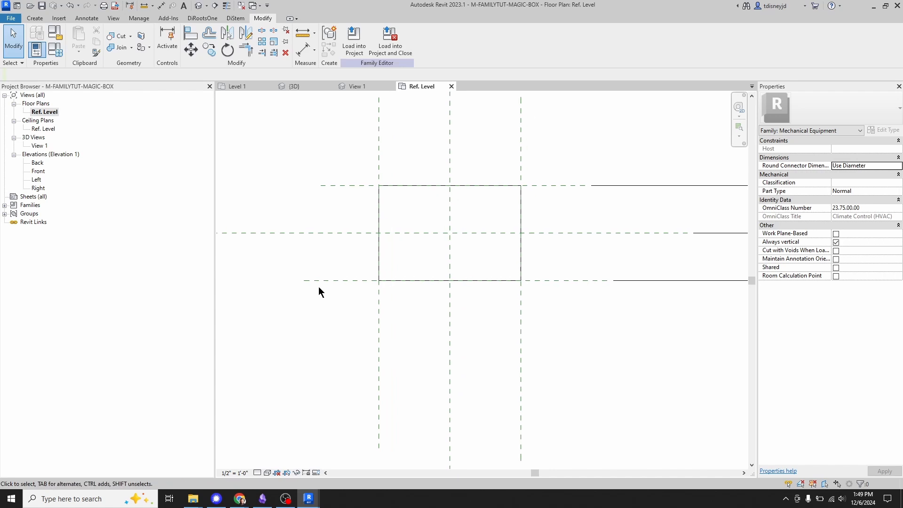
Draw a horizontal reference plane across the vertical planes, about 2' 3" below the box's lower edge.
key(r)
key(p)
click(332, 385)
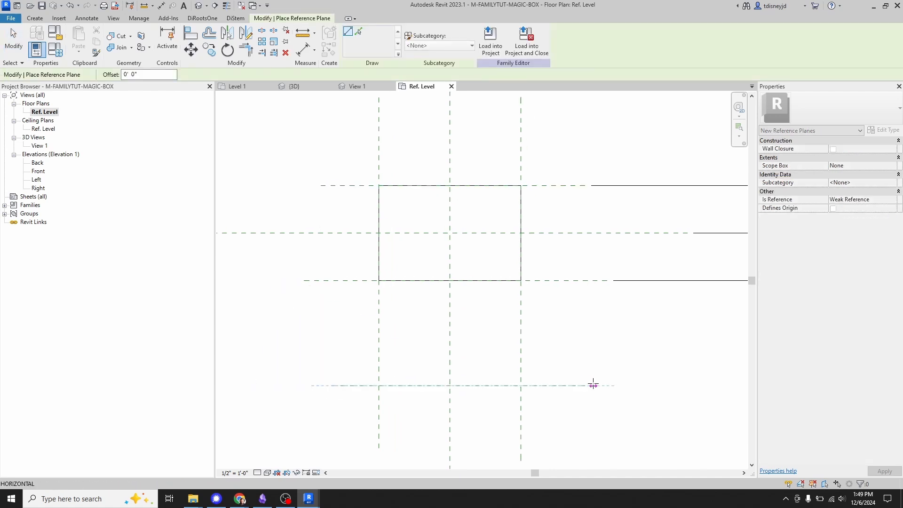
click(593, 385)
key(Escape)
key(Escape)
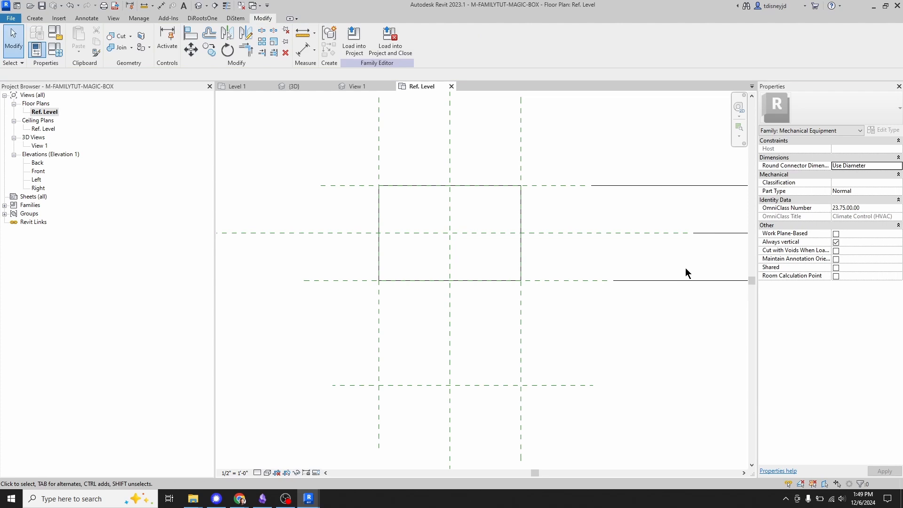
Place an aligned dimension between the box's lower reference plane and the new horizontal plane, set to the right of the box.
key(d)
key(i)
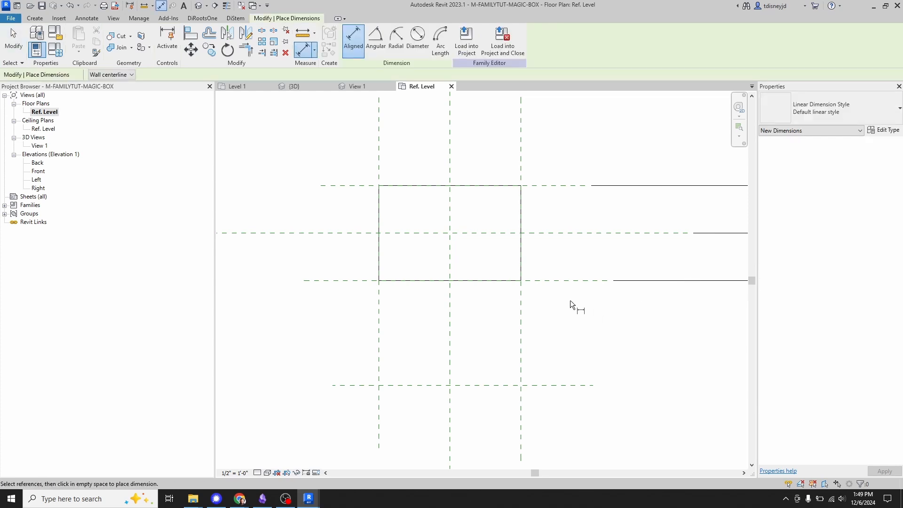
middle_drag(585, 319, 436, 292)
scroll(429, 295, down, 1)
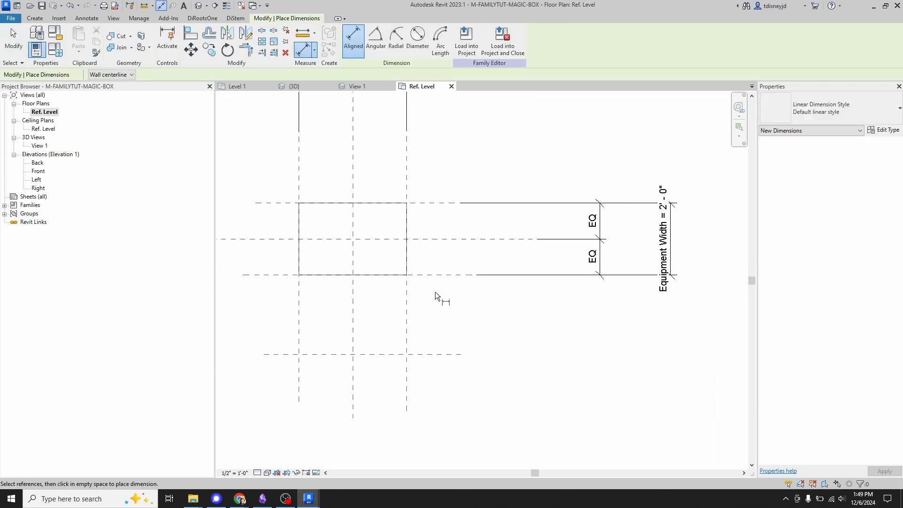
scroll(436, 290, up, 1)
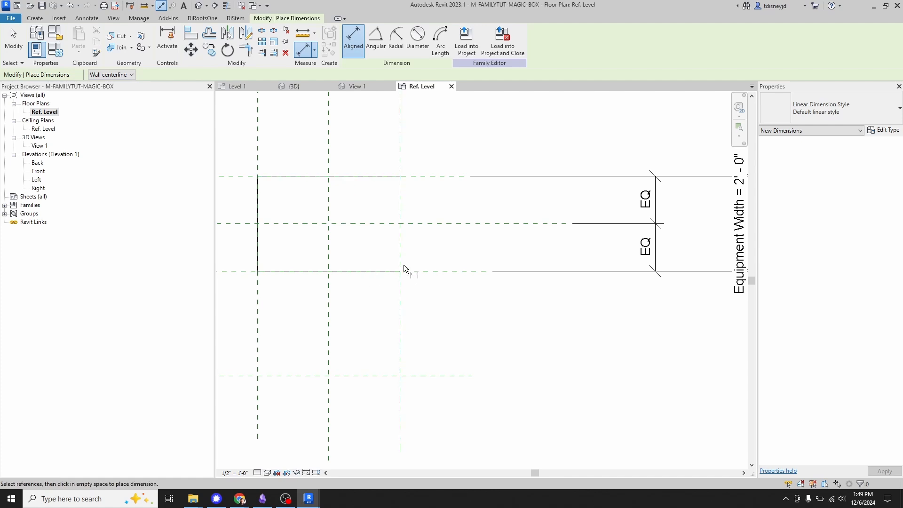
click(428, 271)
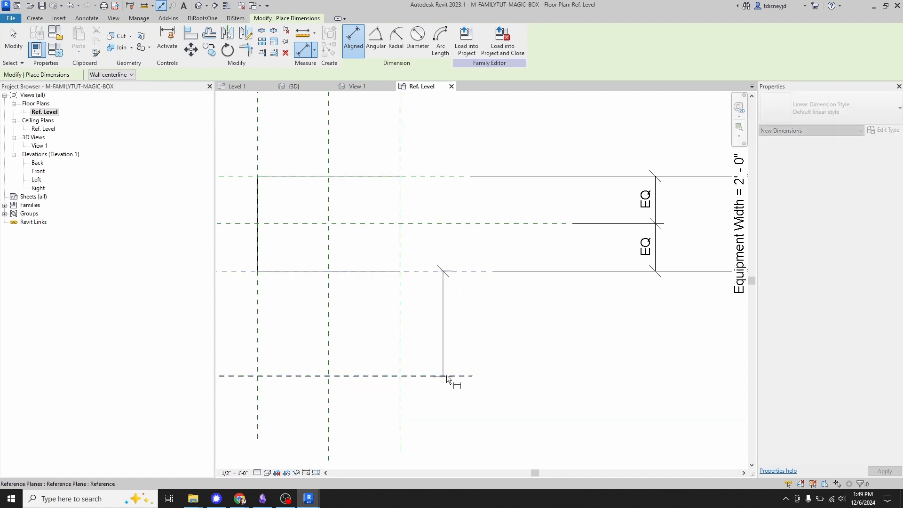
click(420, 376)
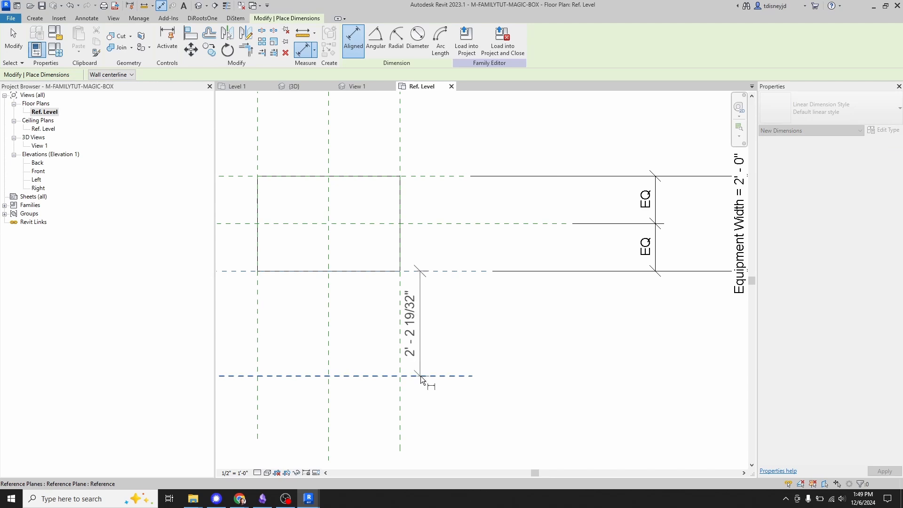
click(551, 332)
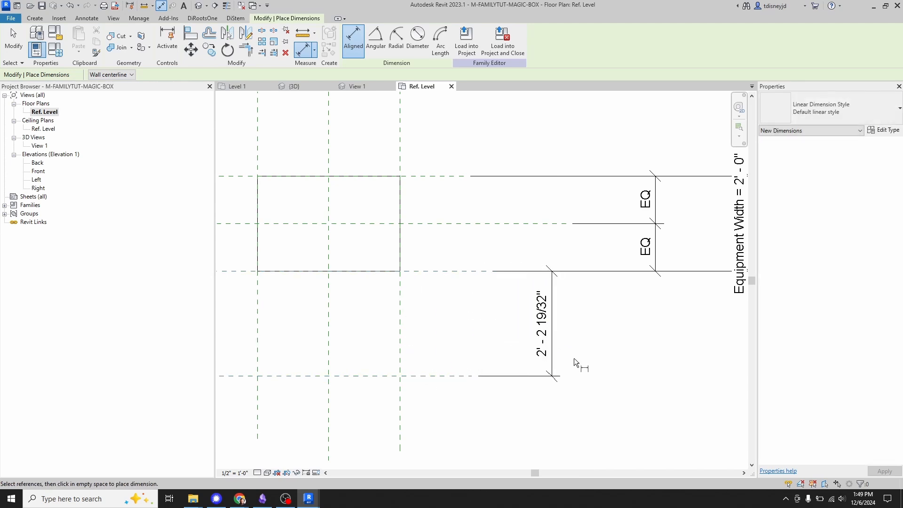
Label the new dimension below the box with a new type family parameter named Clearance Front.
key(Escape)
click(575, 323)
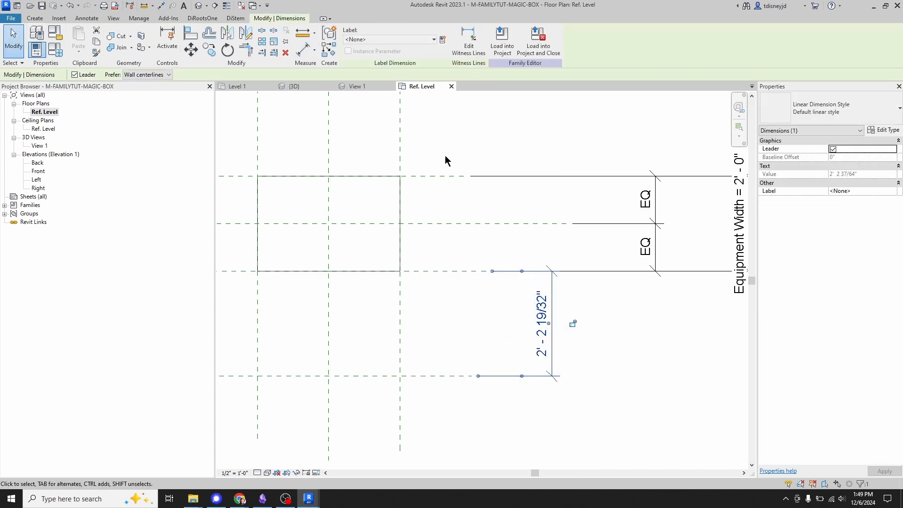
click(443, 40)
text(Cl)
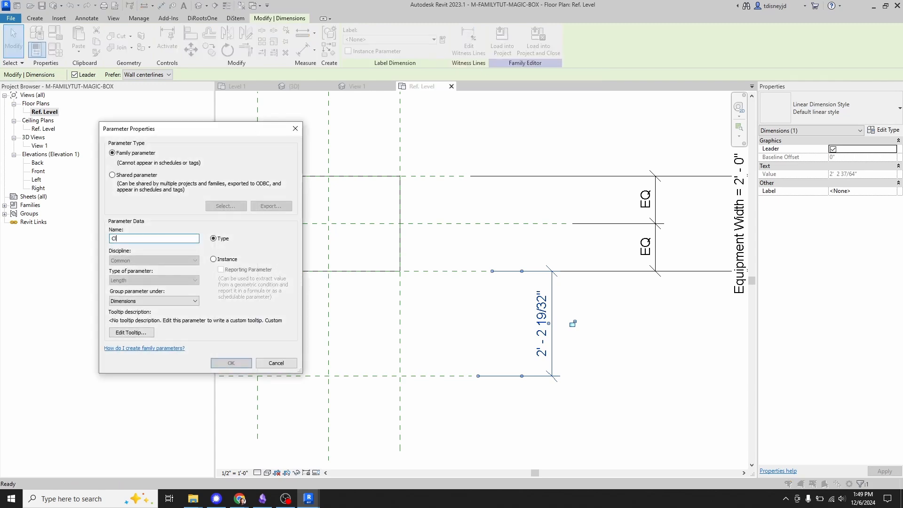
text(earance Front)
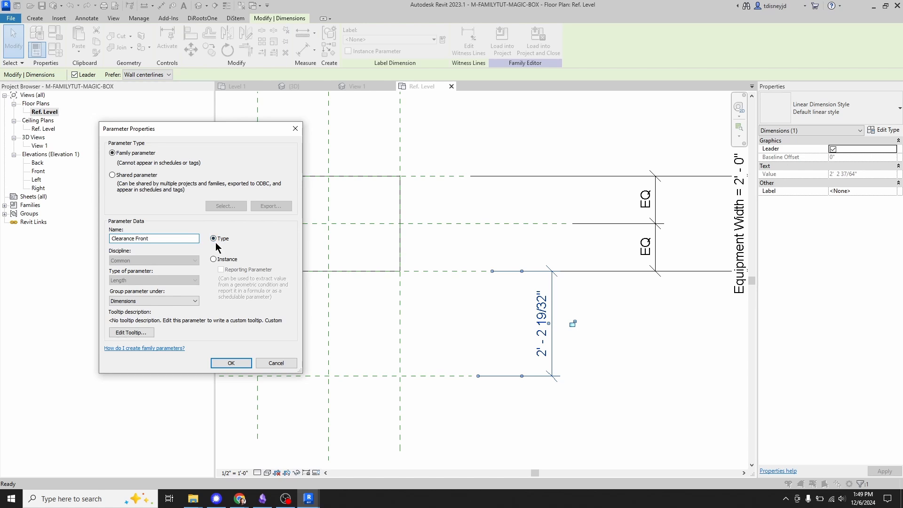
click(230, 363)
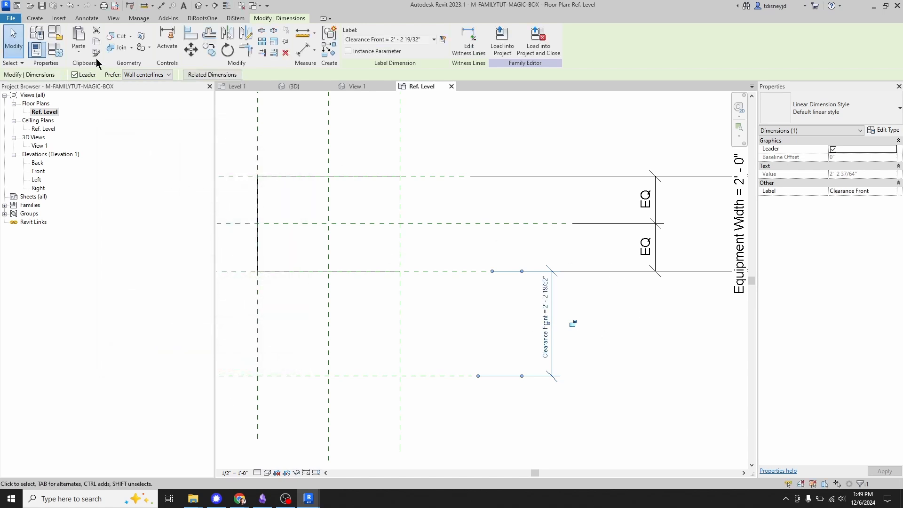
Set Clearance Front to 1' 6" for Type B in the family types.
click(53, 56)
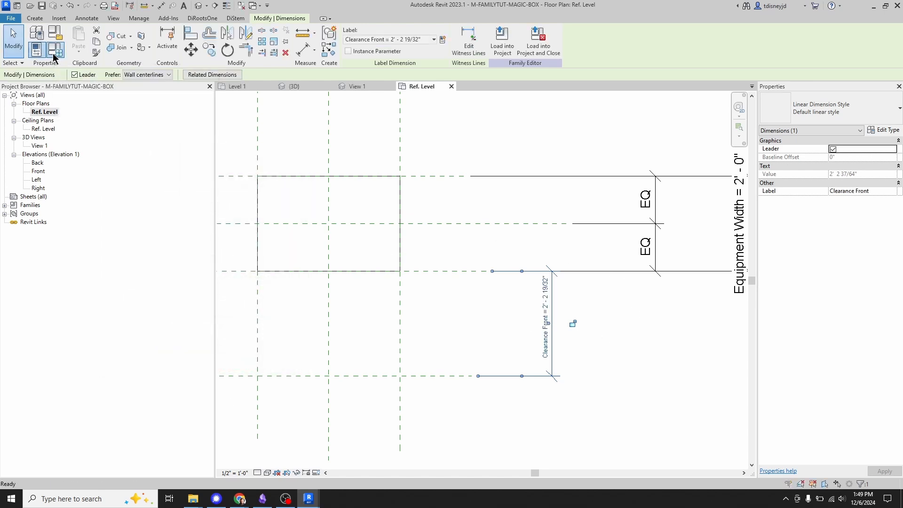
click(202, 196)
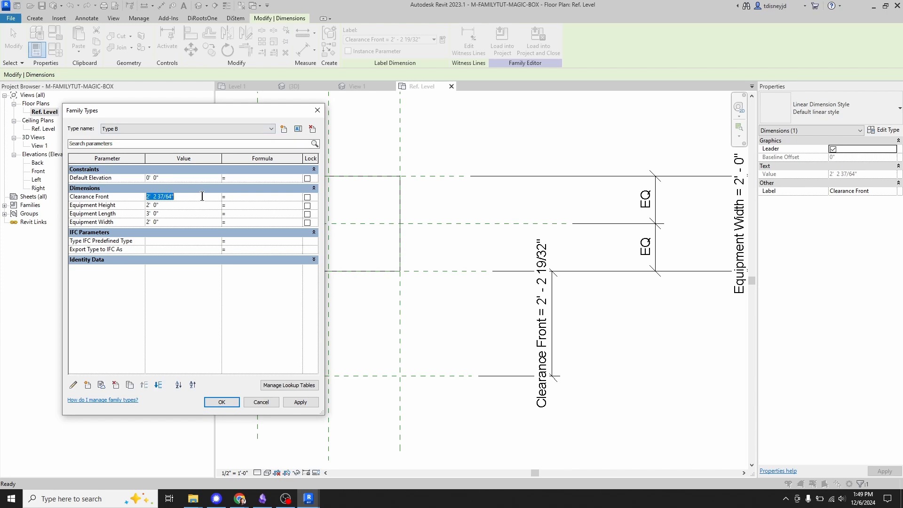
text(18)
key(Tab)
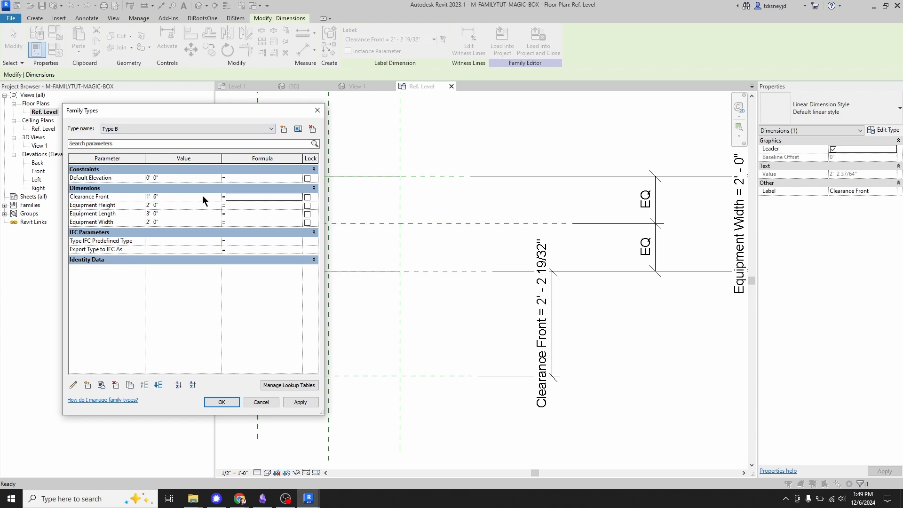
Switch to Type A and set its Clearance Front to 1' 6".
click(157, 128)
click(163, 139)
click(203, 197)
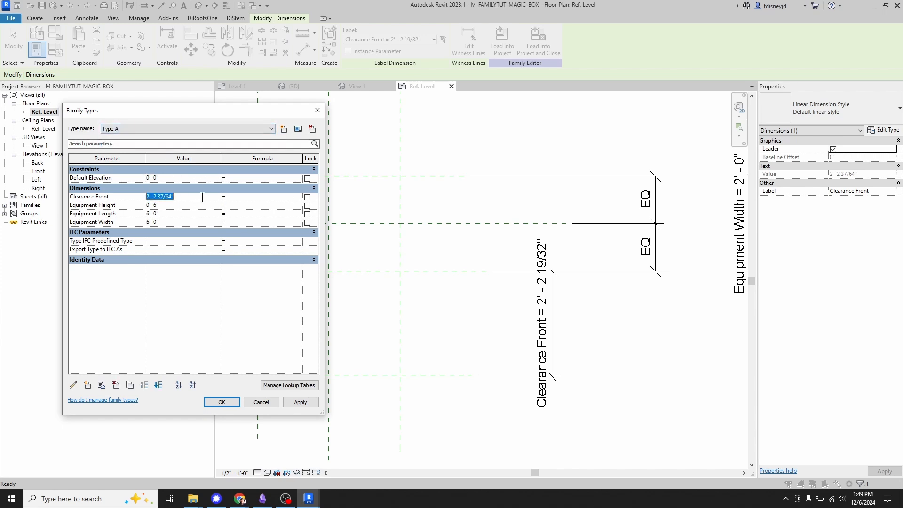
text(18)
key(Tab)
Set Type A's Equipment Height to 6' 0".
click(194, 206)
text(6)
key(Tab)
click(198, 206)
text(6')
key(Tab)
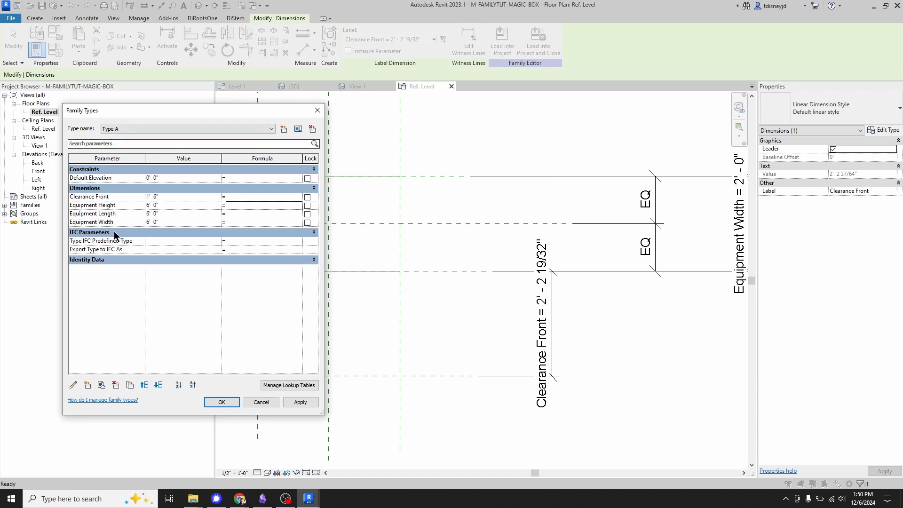
Make Type B the current family type again and accept the family type changes.
click(209, 129)
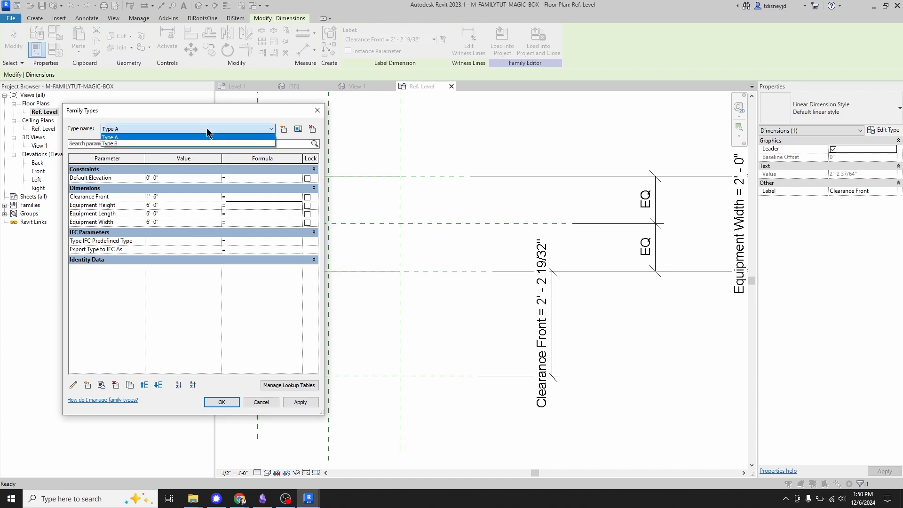
click(177, 143)
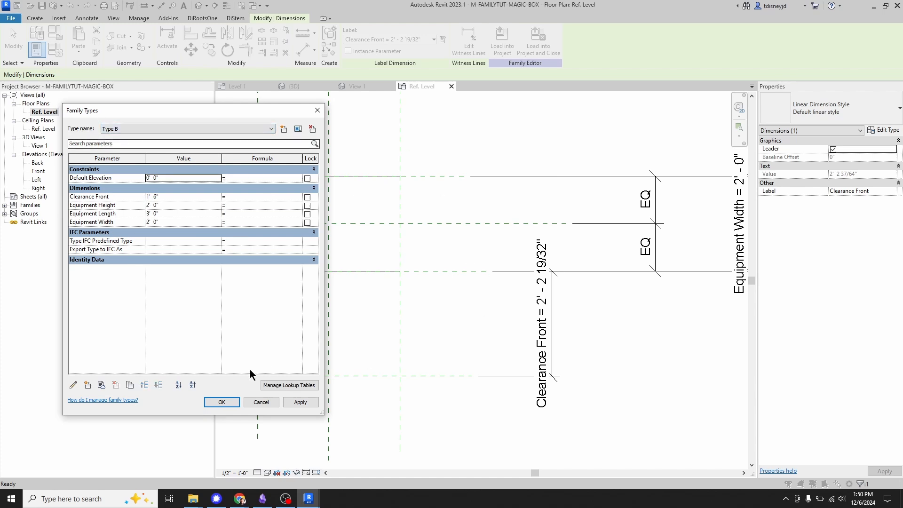
click(217, 401)
middle_drag(388, 276, 480, 242)
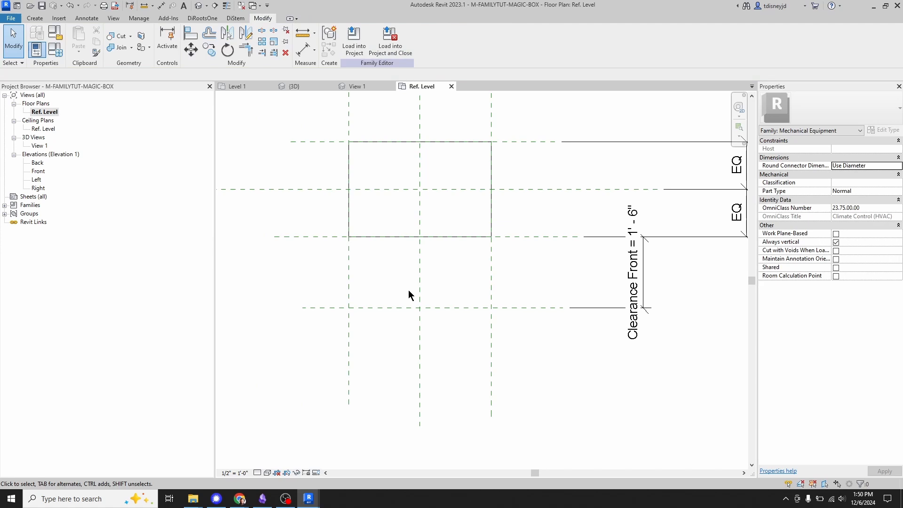
click(37, 19)
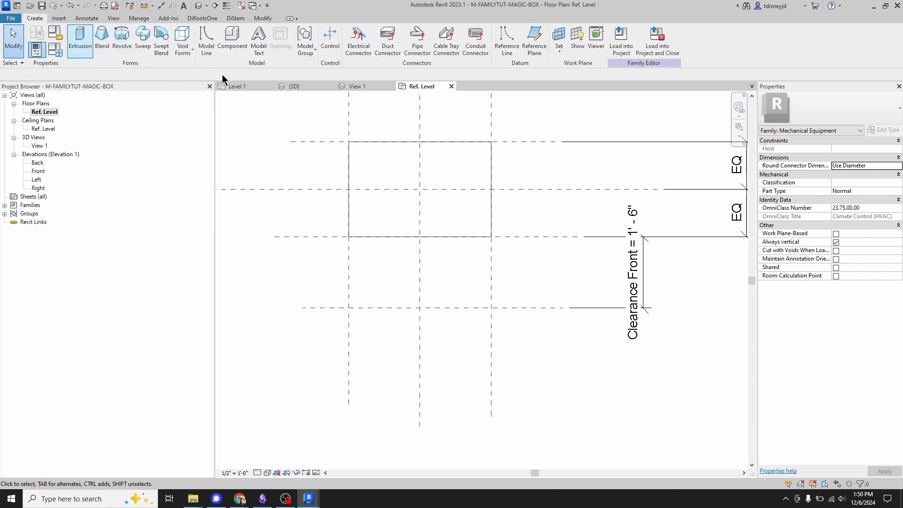
click(207, 45)
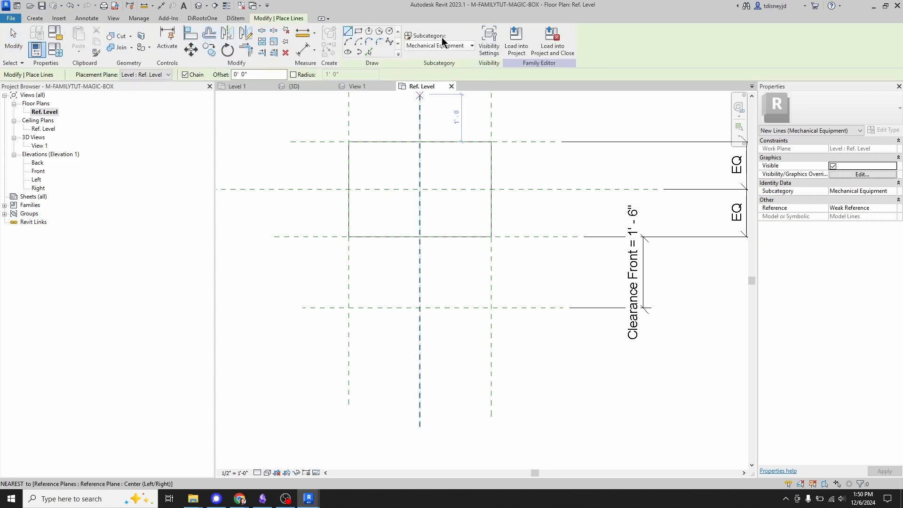
click(458, 44)
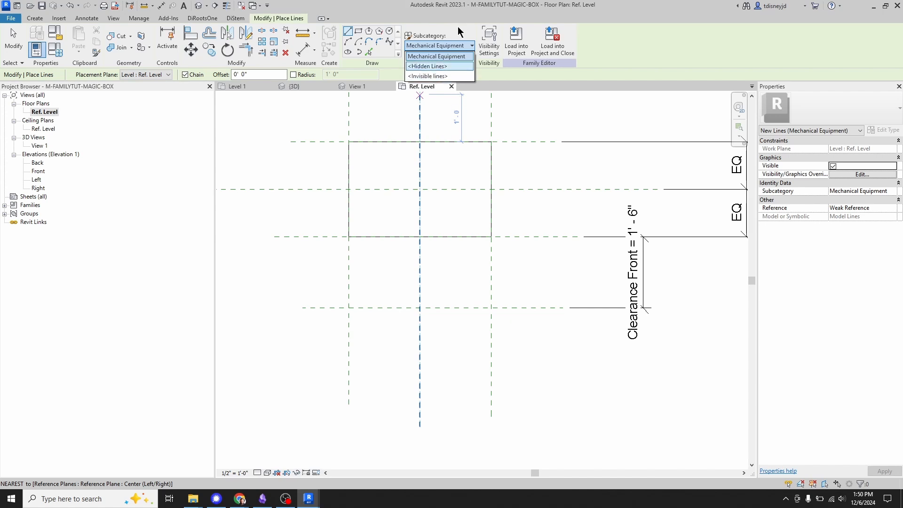
click(447, 41)
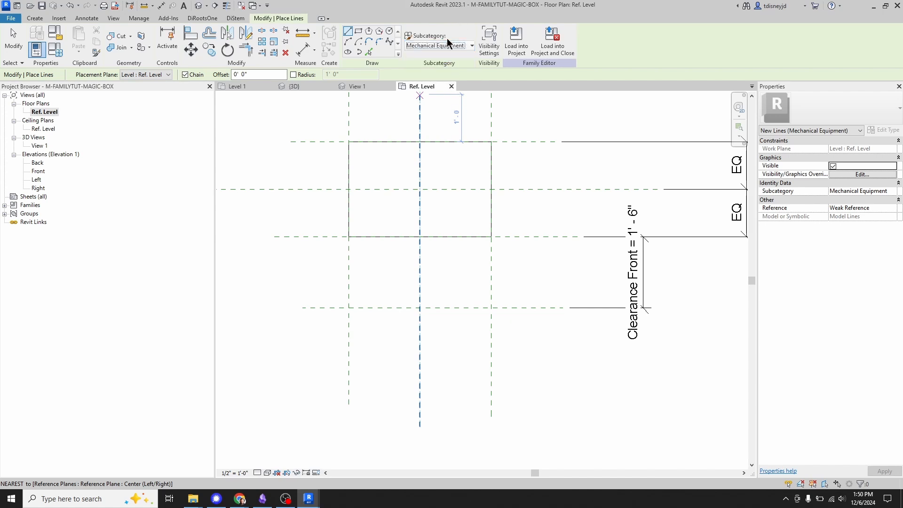
Create a new object style subcategory named Clearance Zones under Mechanical Equipment.
click(140, 18)
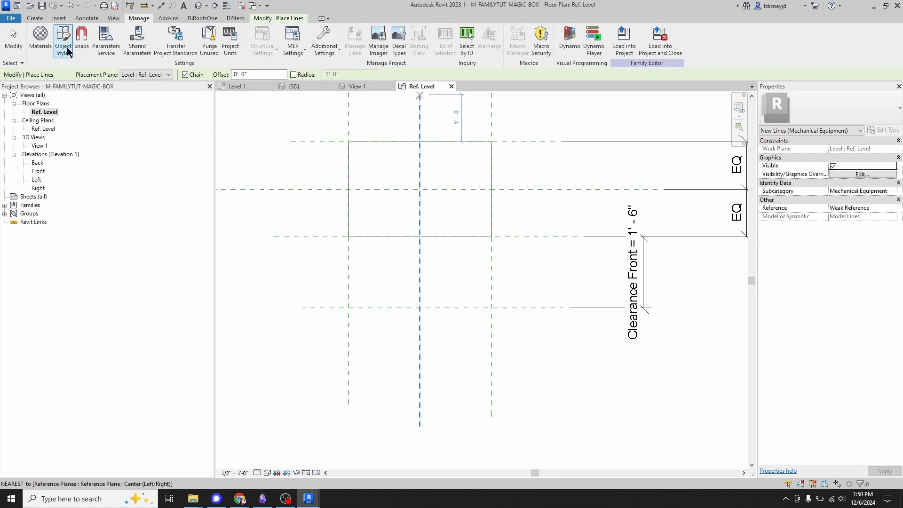
click(63, 40)
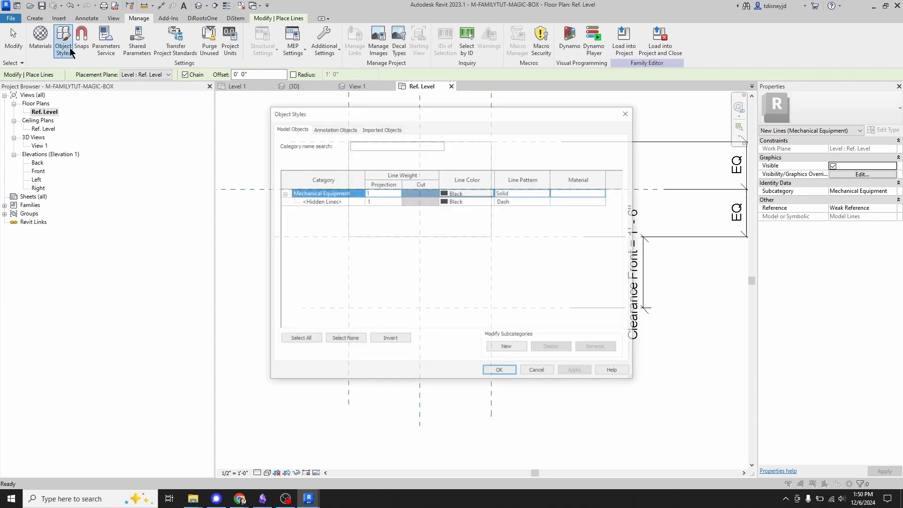
click(516, 351)
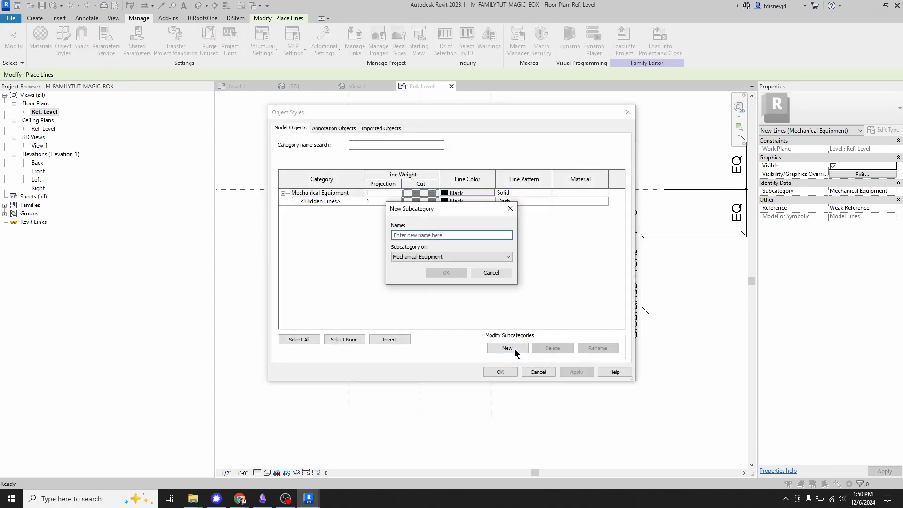
text(Clearance)
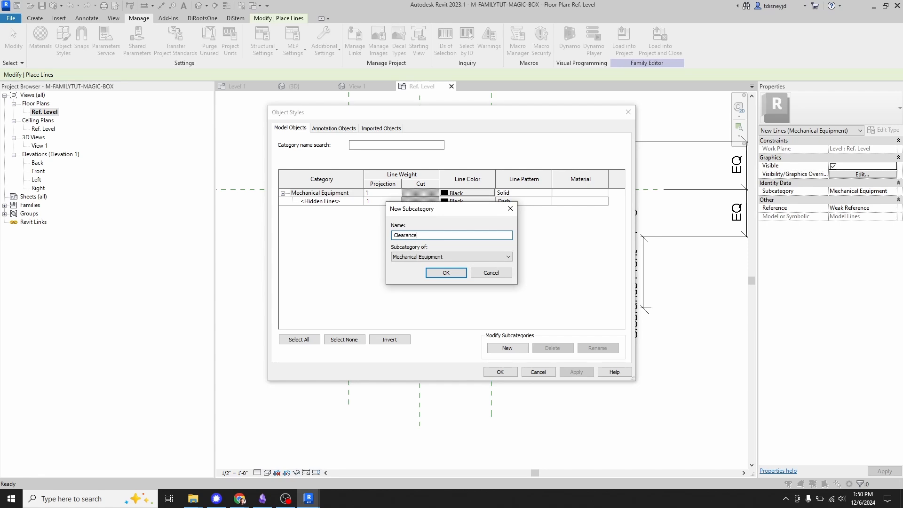
text( Zones)
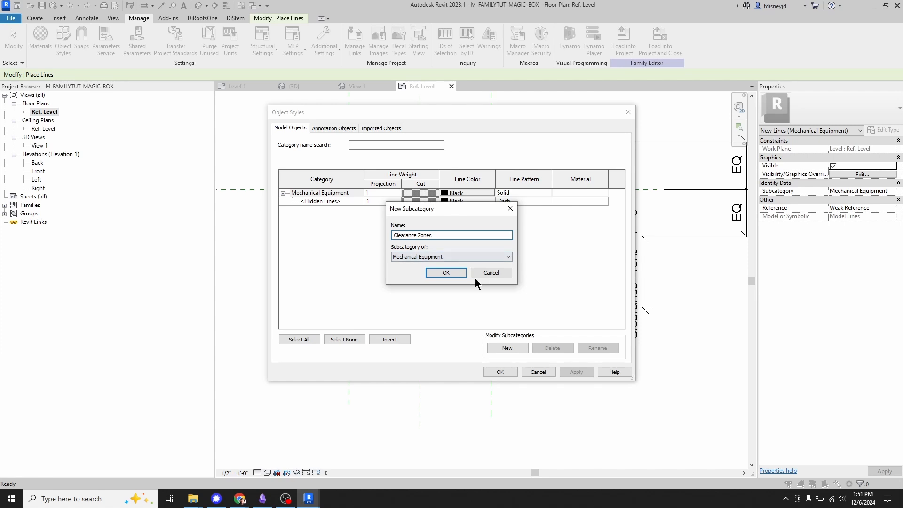
click(446, 273)
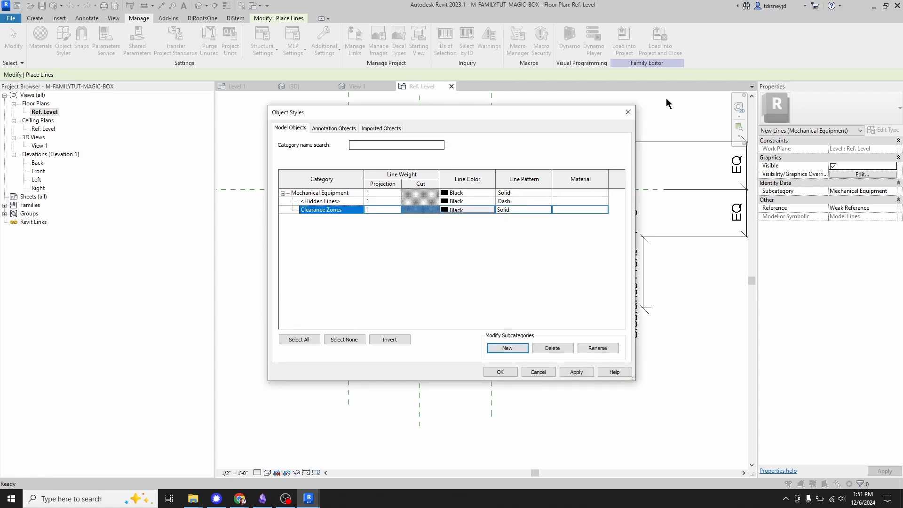
Give the Clearance Zones subcategory a red line color and the Dash line pattern, and accept the object styles.
click(467, 212)
click(353, 190)
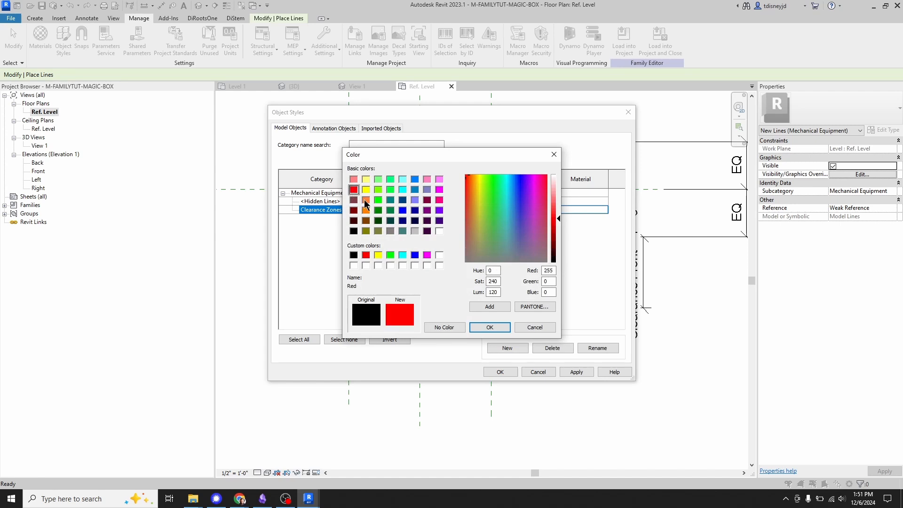
click(495, 329)
click(527, 209)
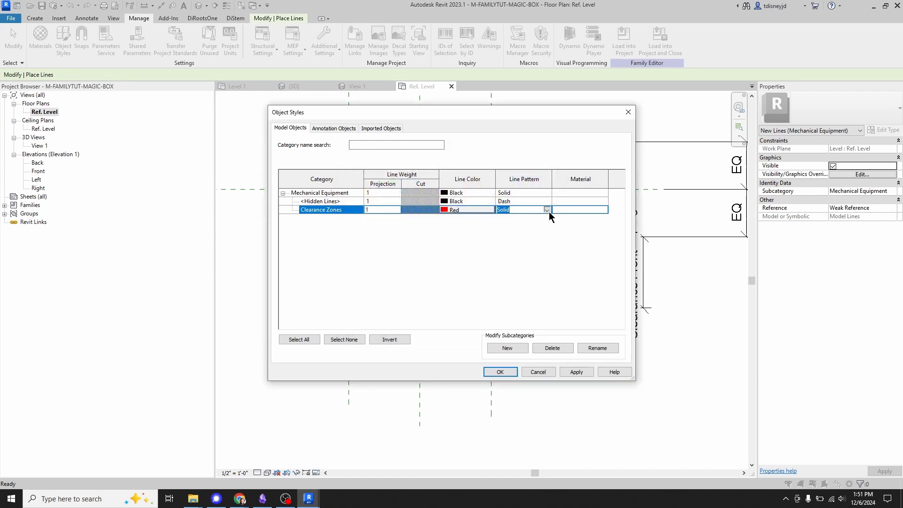
click(546, 210)
click(510, 245)
click(503, 372)
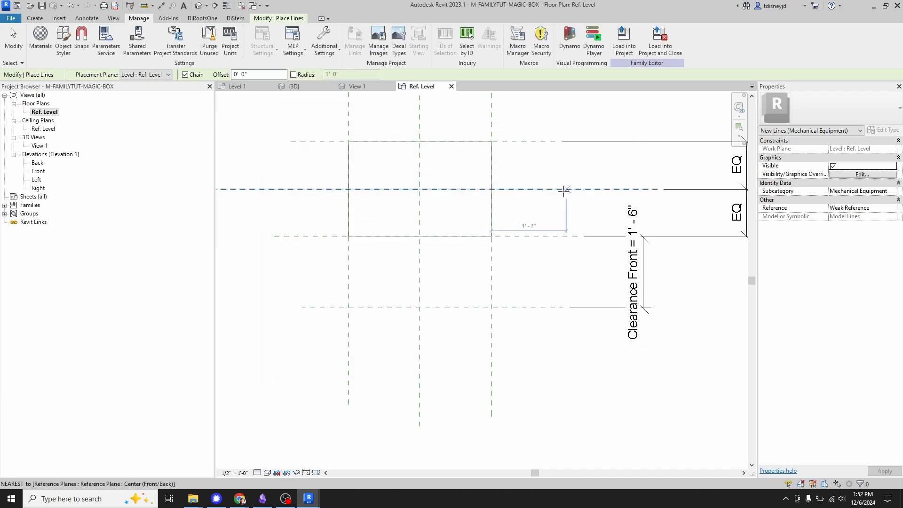
click(35, 18)
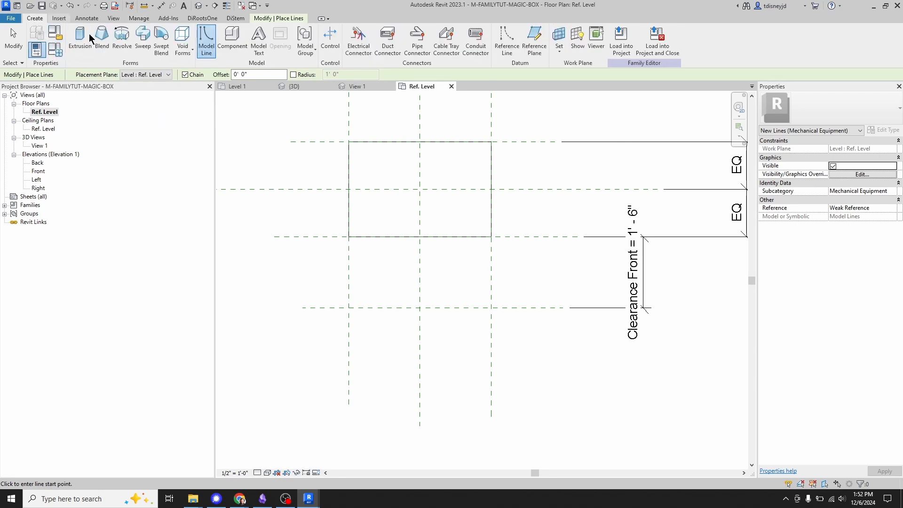
click(207, 52)
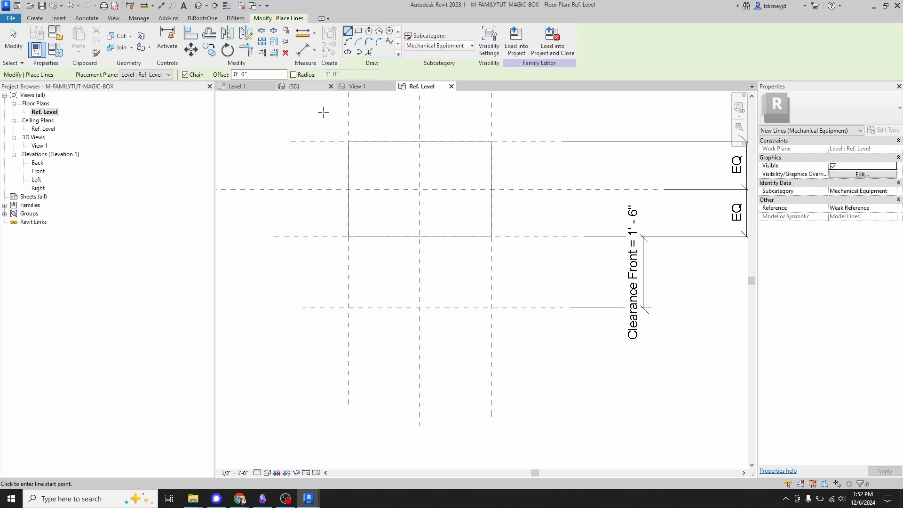
key(Escape)
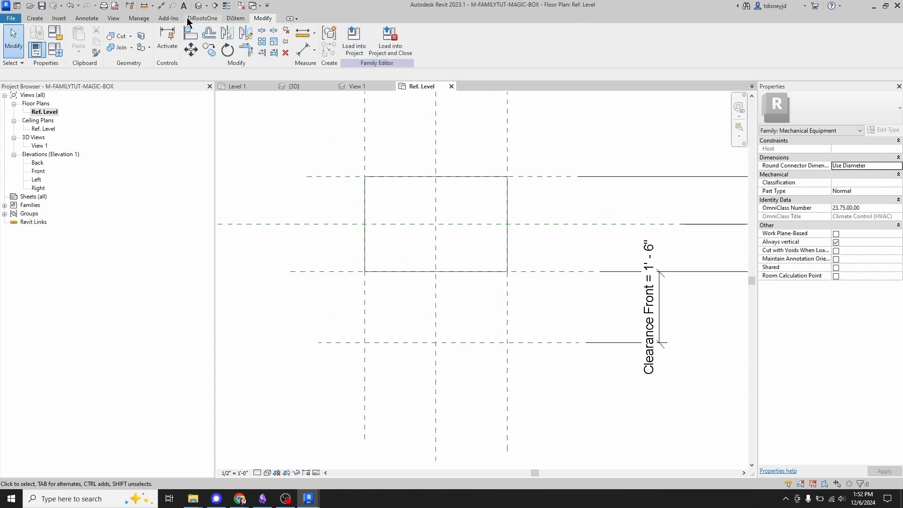
Check the Clearance Zones subcategory's line settings in the object styles.
click(138, 18)
click(63, 42)
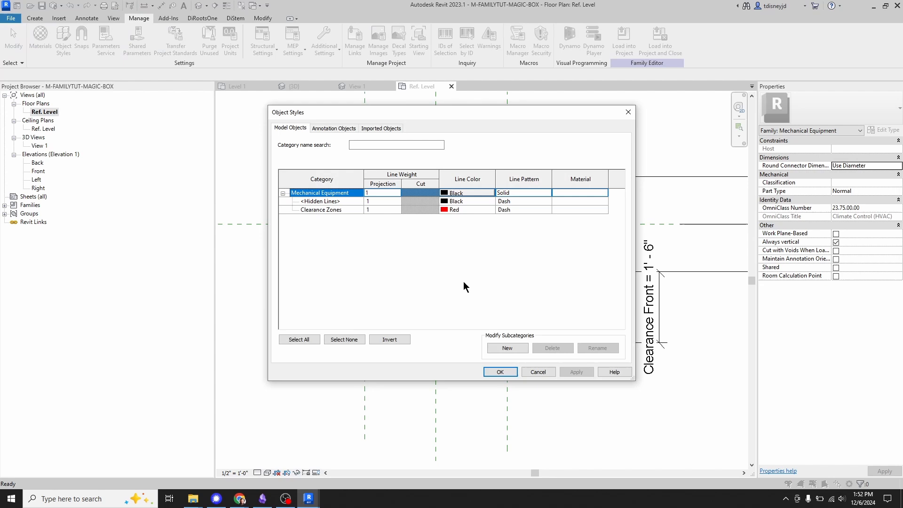
click(508, 374)
Draw two chained model lines in the Clearance Zones subcategory below the box: one vertical, one nearly horizontal about 3' 6" long.
click(36, 19)
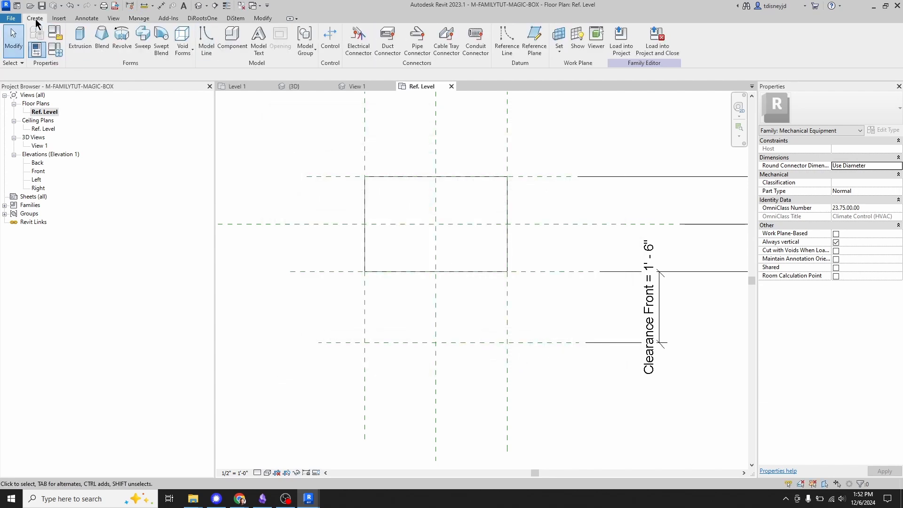
click(206, 42)
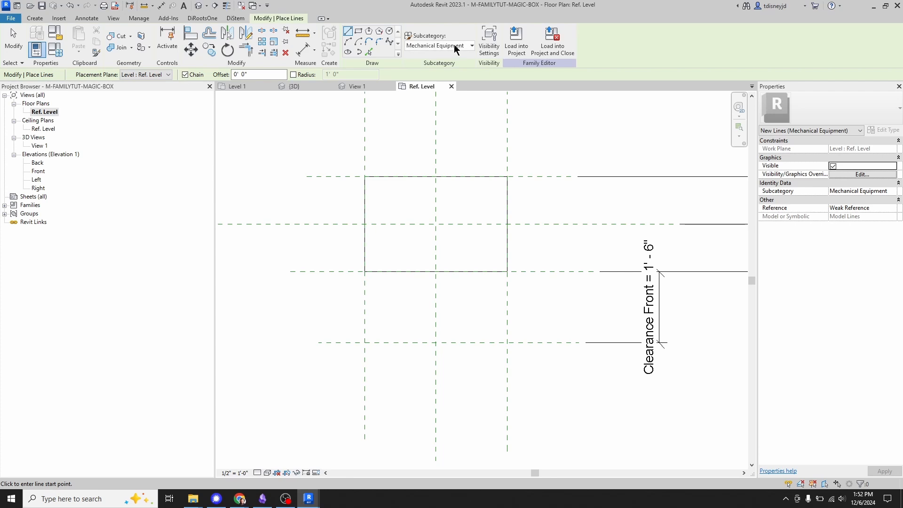
click(437, 45)
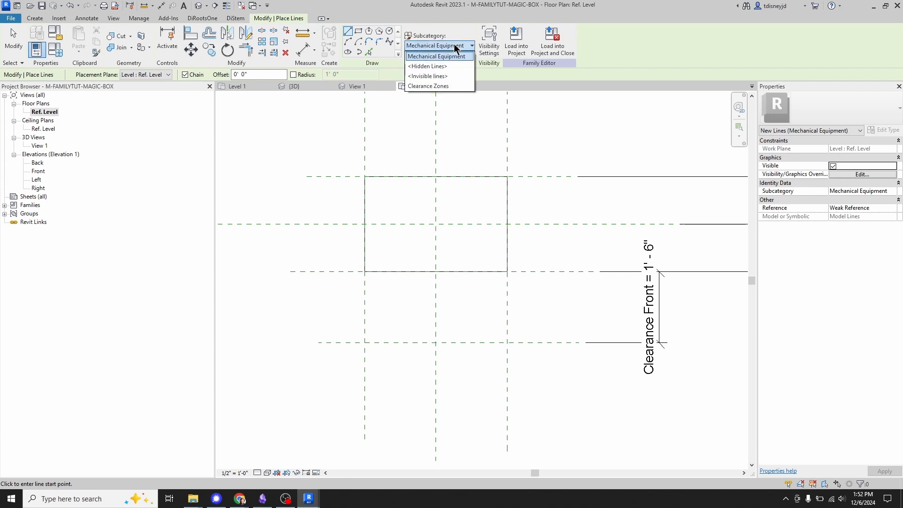
click(430, 85)
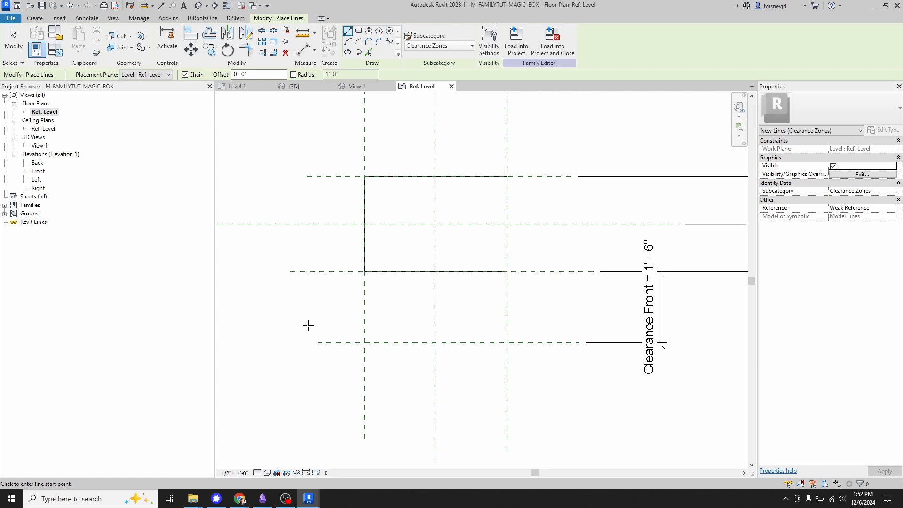
click(310, 300)
click(309, 386)
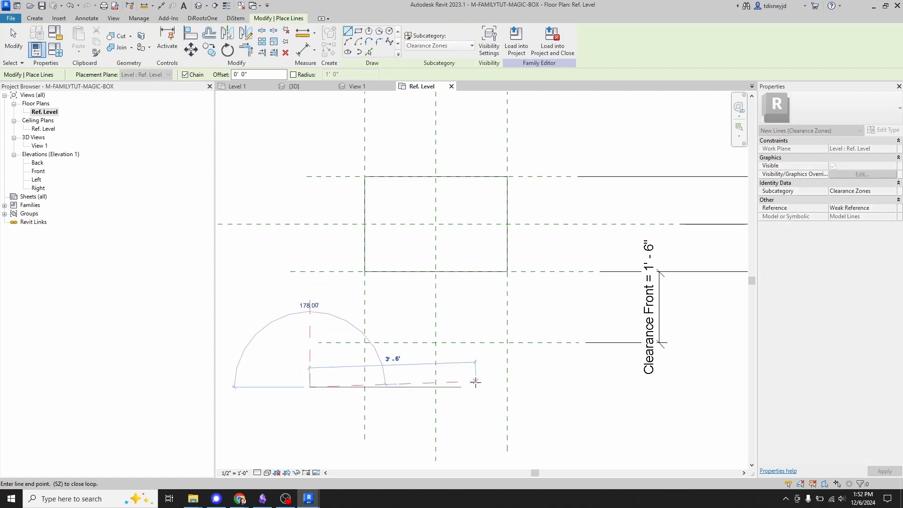
click(475, 381)
key(Escape)
key(Escape)
Delete the nearly horizontal Clearance Zones line in front of the box.
click(435, 384)
key(Delete)
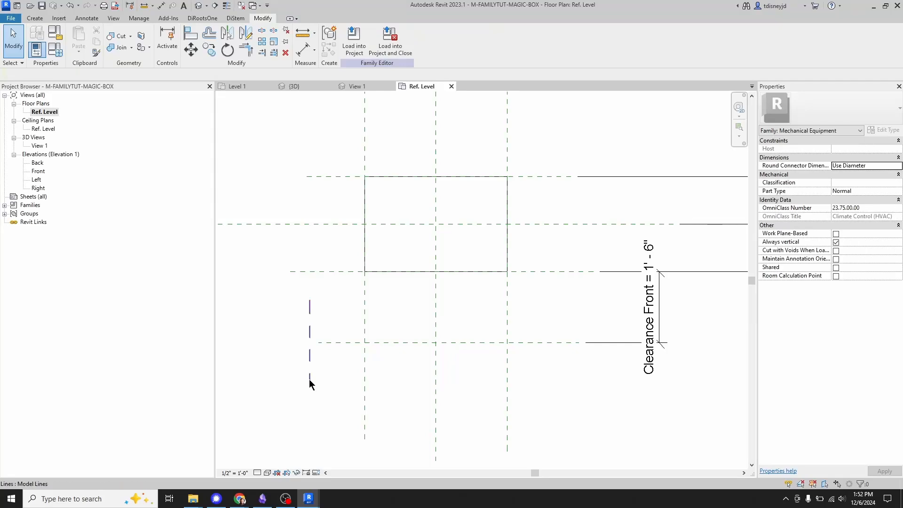
click(309, 374)
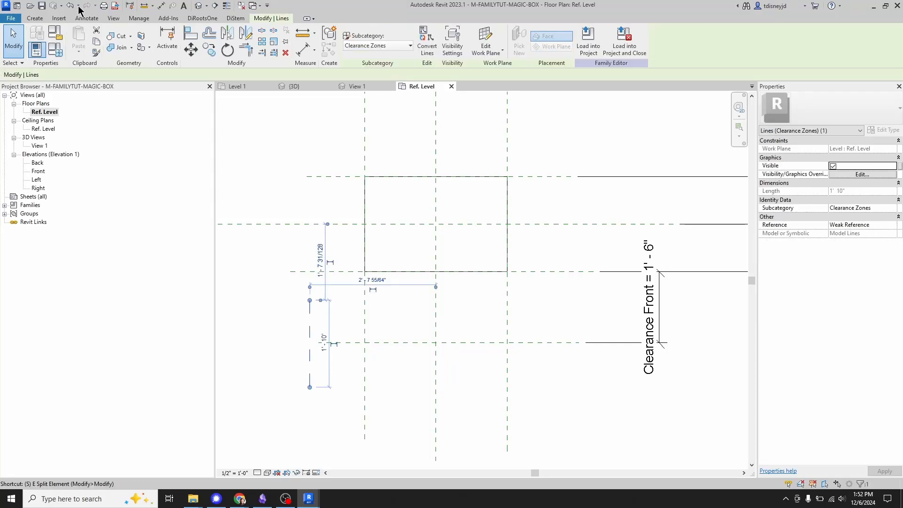
Draw chained Clearance Zones model lines from the vertical line's lower end: one horizontal, then one vertical about 1' 4" long.
click(37, 19)
click(206, 42)
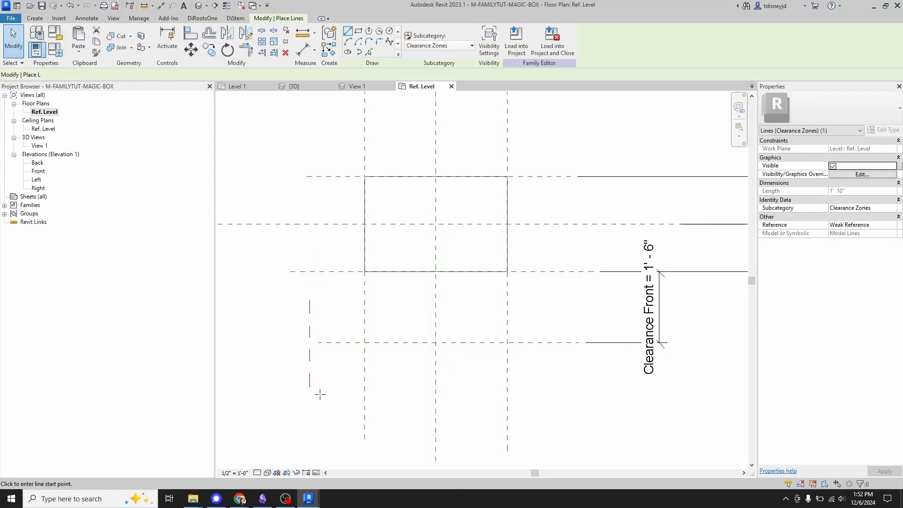
click(309, 387)
click(476, 387)
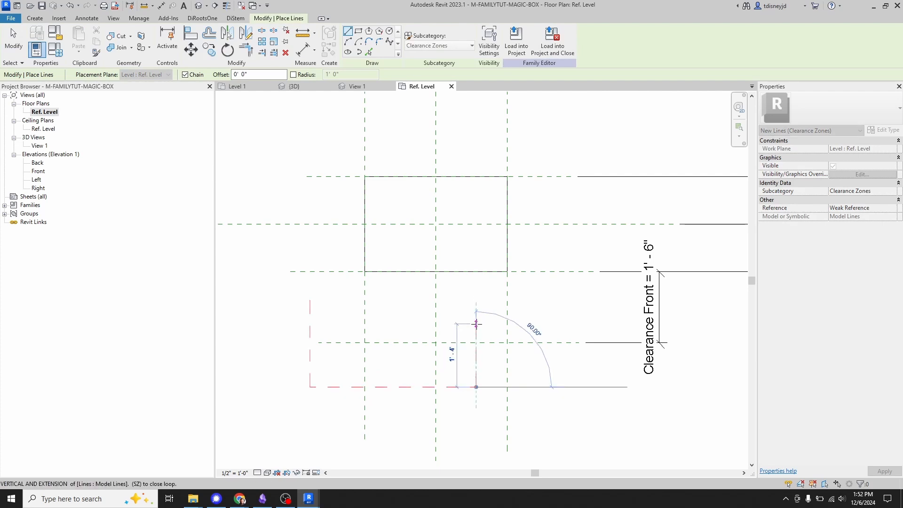
click(476, 324)
key(Escape)
key(Escape)
Align the upper endpoints of both vertical clearance lines to the reference plane at the box's front face.
key(a)
key(l)
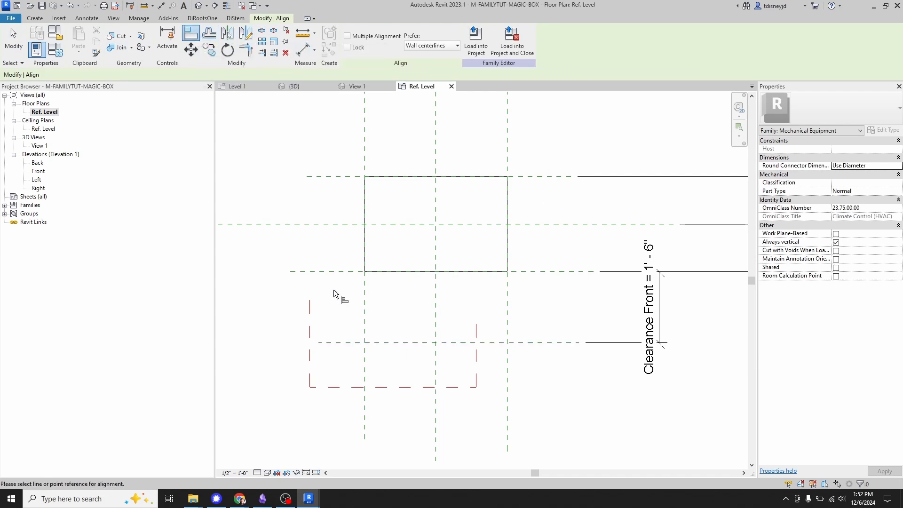
middle_drag(411, 305, 424, 294)
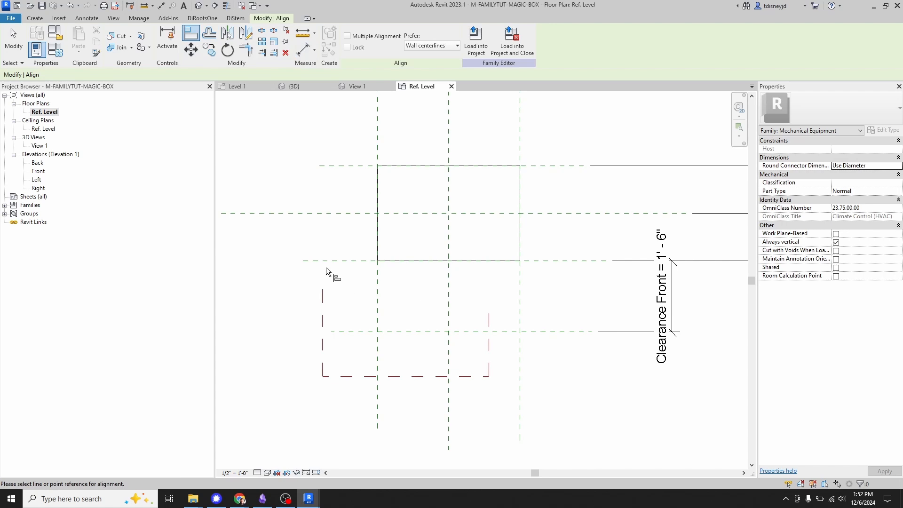
middle_drag(350, 301, 350, 282)
scroll(354, 280, up, 1)
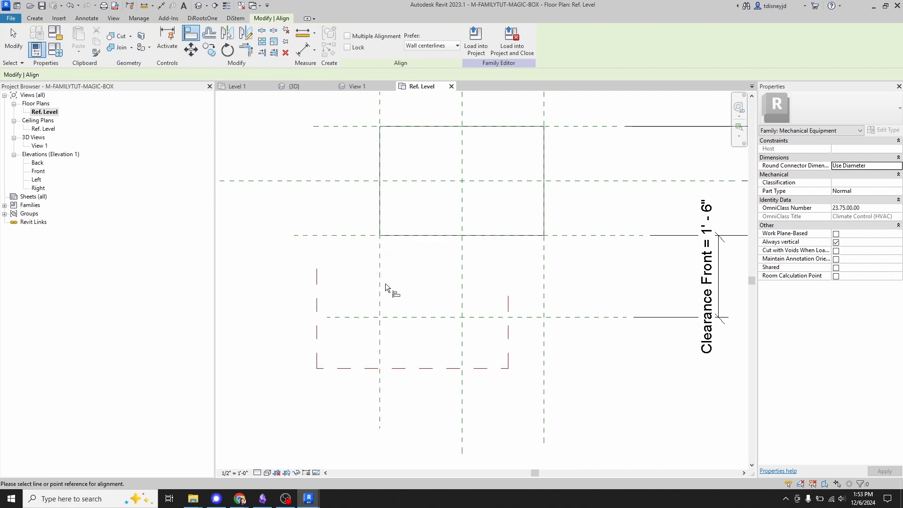
click(348, 236)
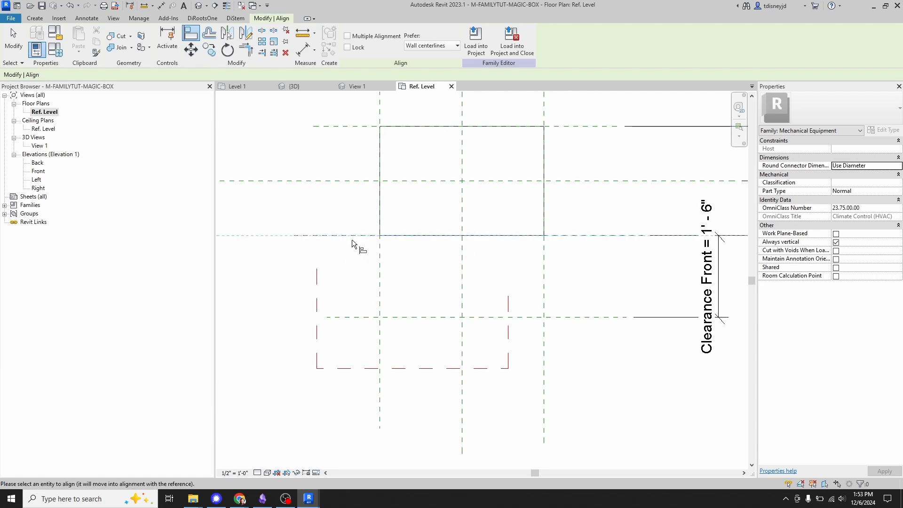
click(317, 267)
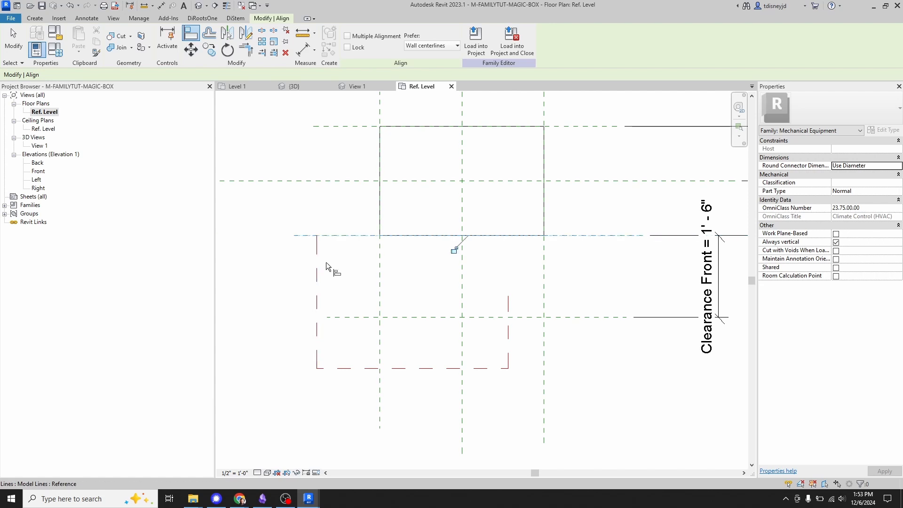
click(345, 237)
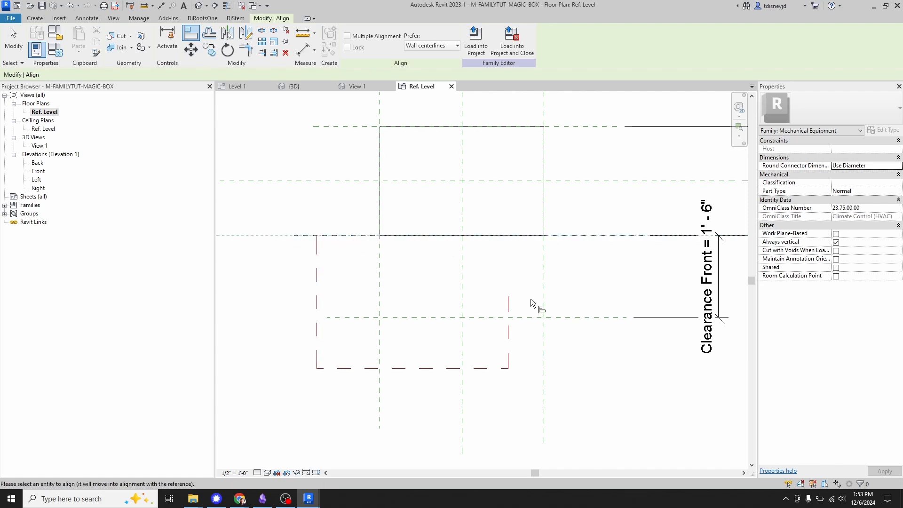
click(509, 299)
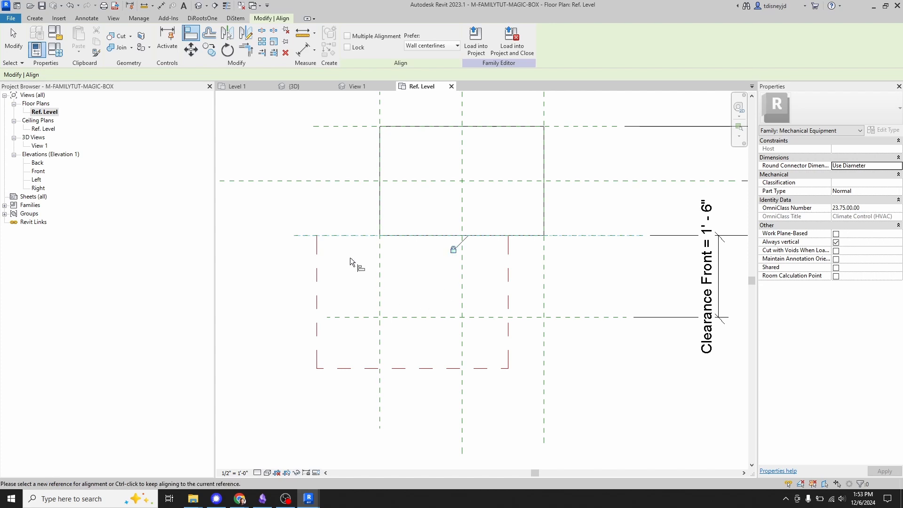
Align the vertical clearance lines to the box's side reference planes and the horizontal one to the front clearance reference plane.
click(380, 264)
click(318, 271)
click(422, 317)
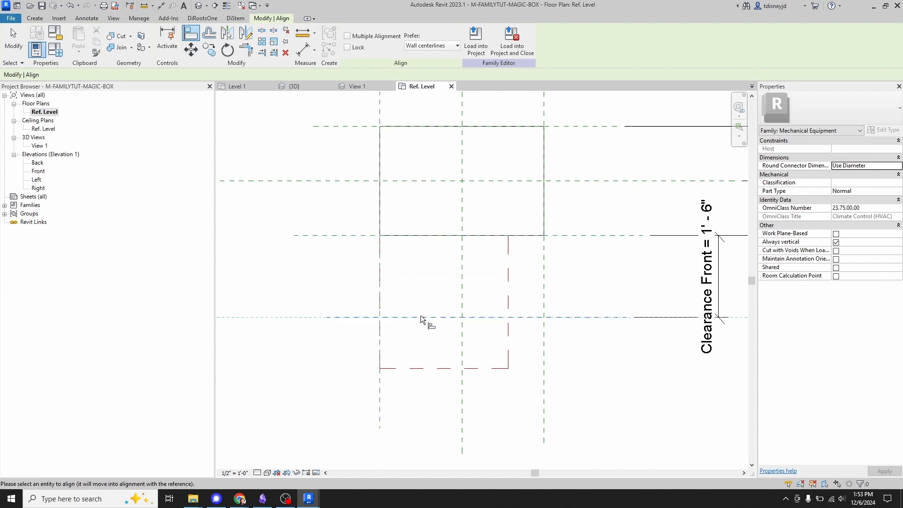
click(440, 368)
click(545, 277)
click(508, 274)
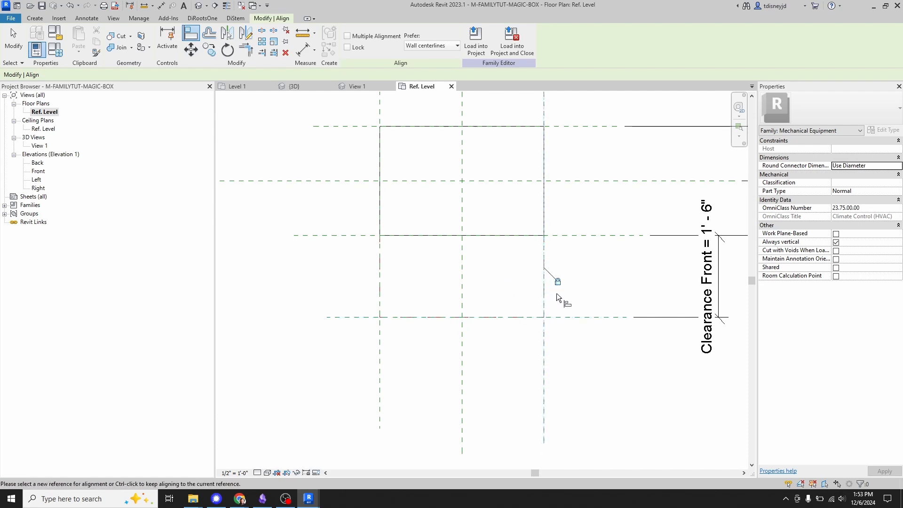
middle_drag(383, 196, 399, 205)
key(Escape)
key(Escape)
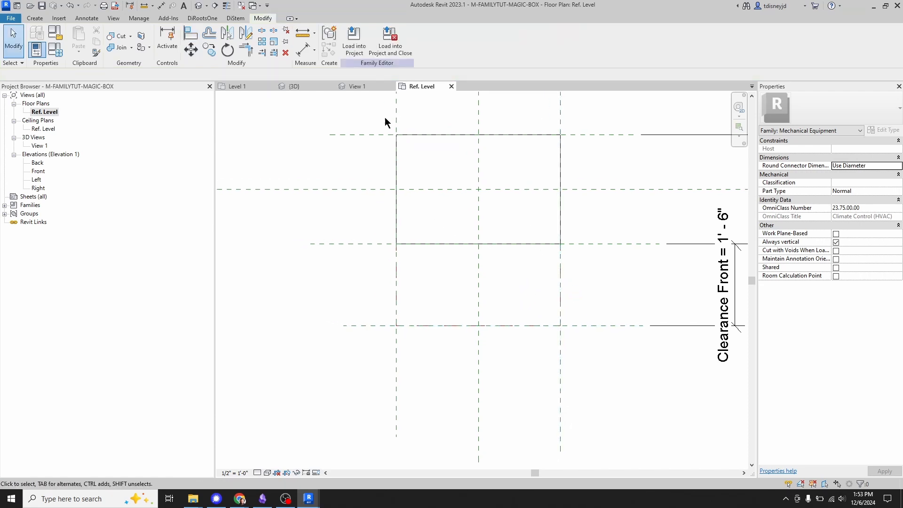
Apply Type A to the family in the 3D view to test how the clearance lines follow the box.
click(366, 86)
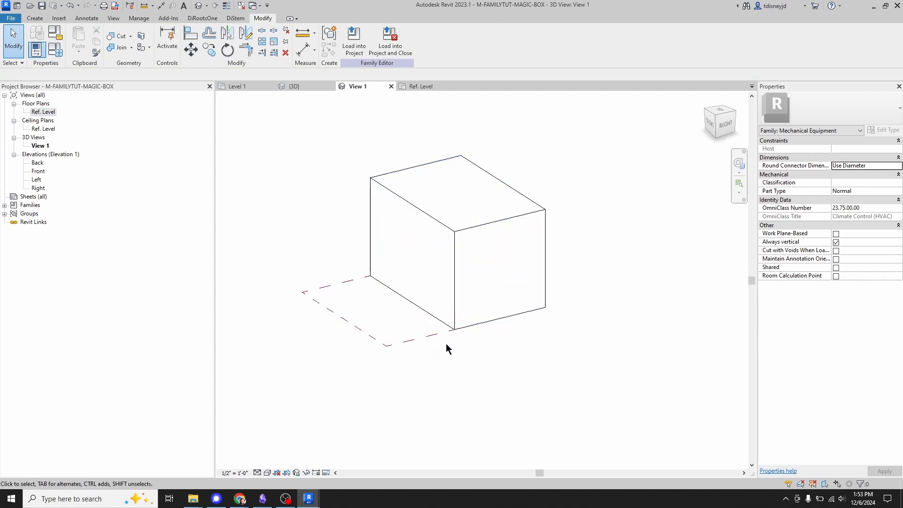
shift+middle_drag(380, 290, 415, 304)
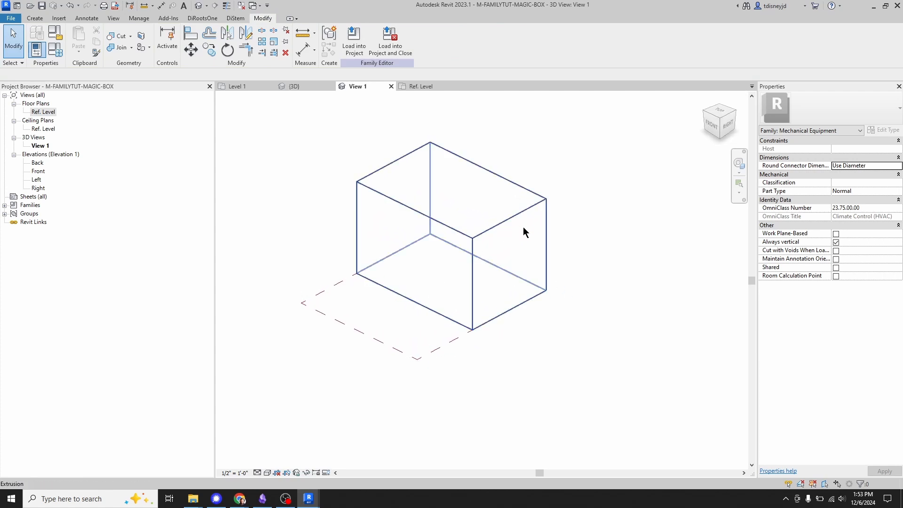
click(55, 49)
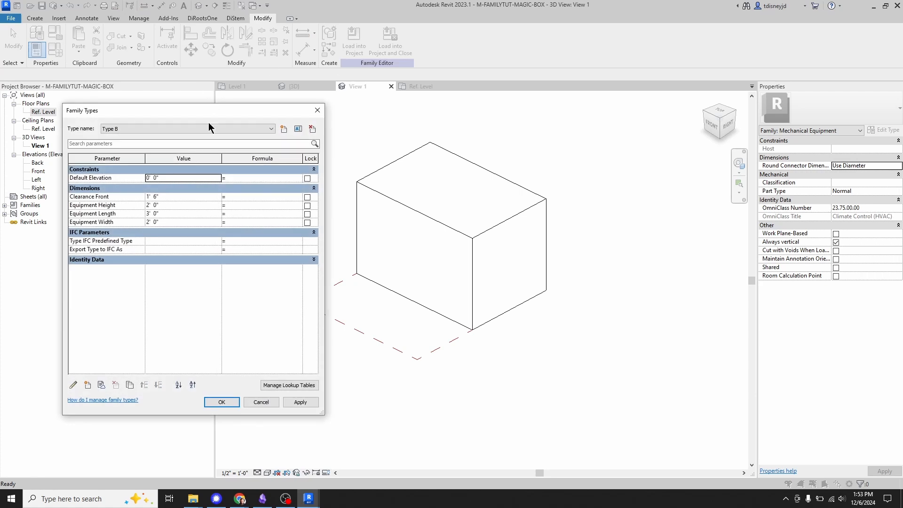
click(157, 129)
click(141, 135)
click(299, 402)
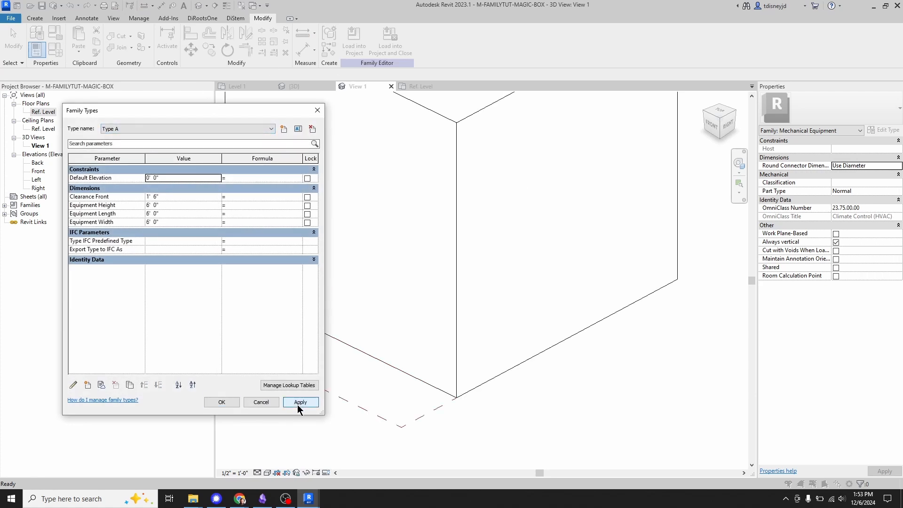
drag(263, 110, 201, 89)
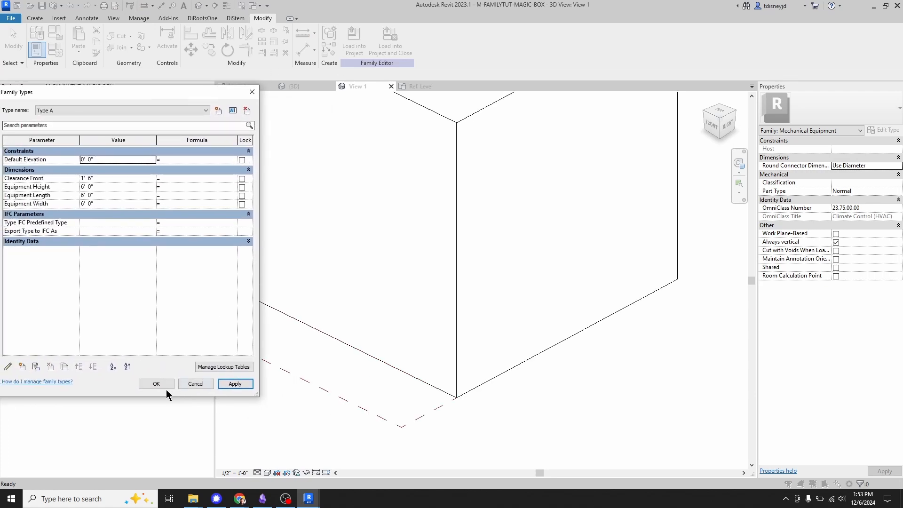
click(161, 382)
scroll(466, 306, down, 3)
shift+middle_drag(475, 298, 407, 277)
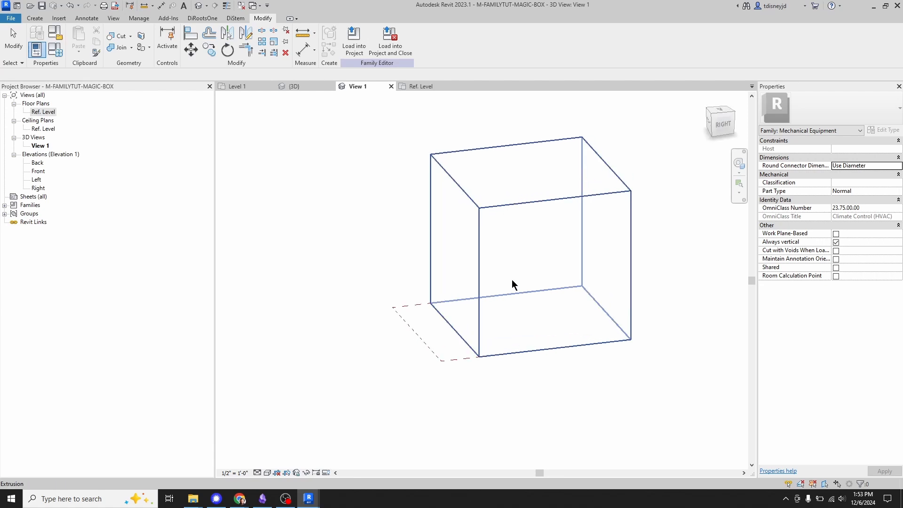
Set Type A's Clearance Front parameter to 2' 0" and apply it.
click(55, 50)
click(117, 180)
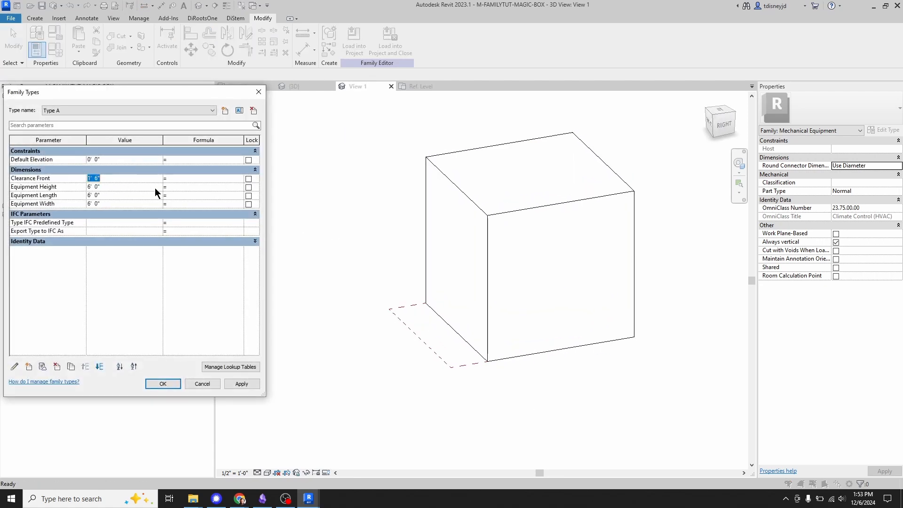
text(2)
key(Tab)
click(254, 384)
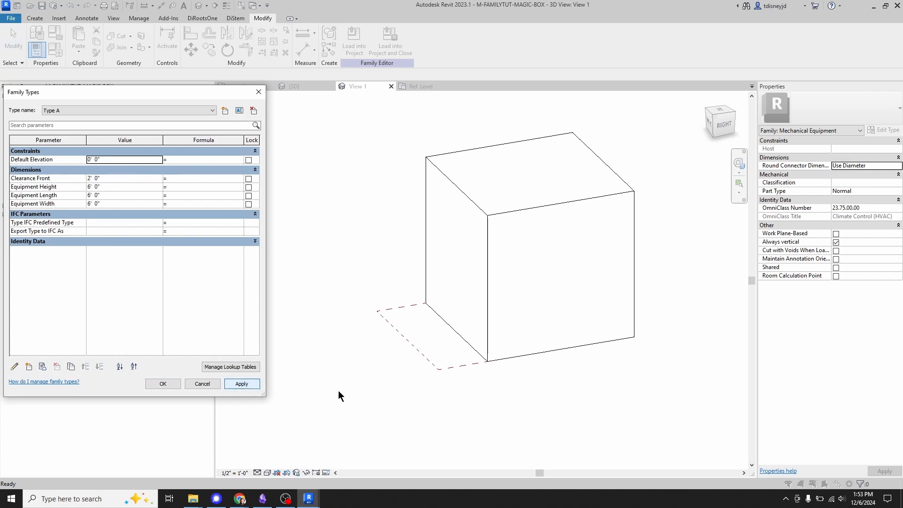
Set Type A's Clearance Front parameter to 1' 0" and apply it.
click(108, 177)
text(1)
key(Tab)
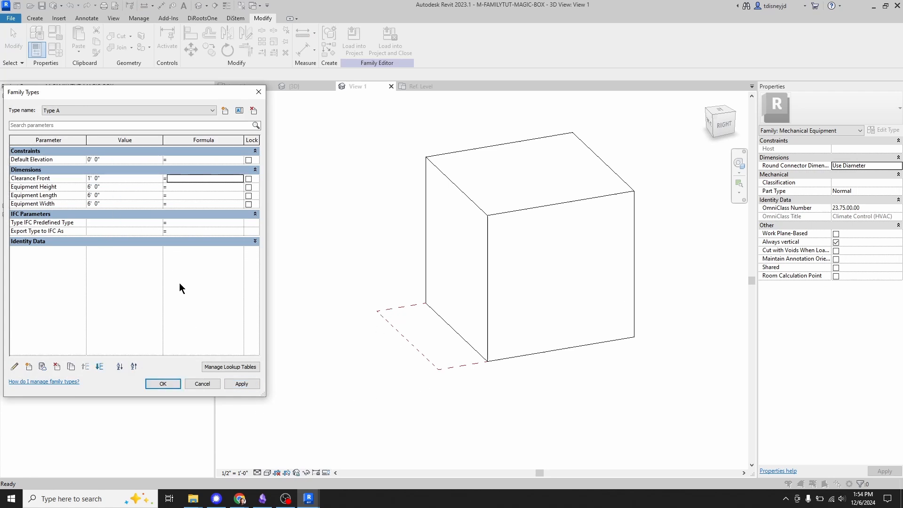
click(240, 383)
Set Type A's Clearance Front parameter to 4' 0", apply it and accept the family types.
click(109, 178)
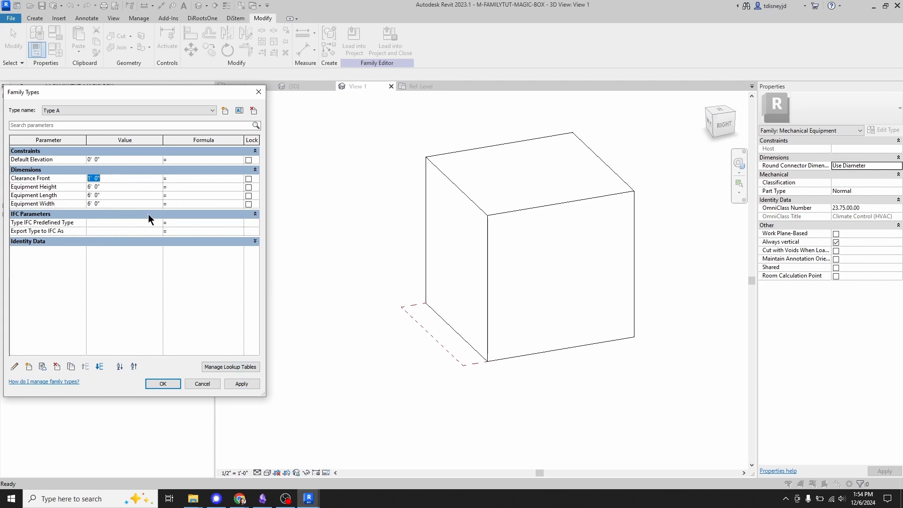
text(4)
key(Tab)
click(239, 383)
click(173, 383)
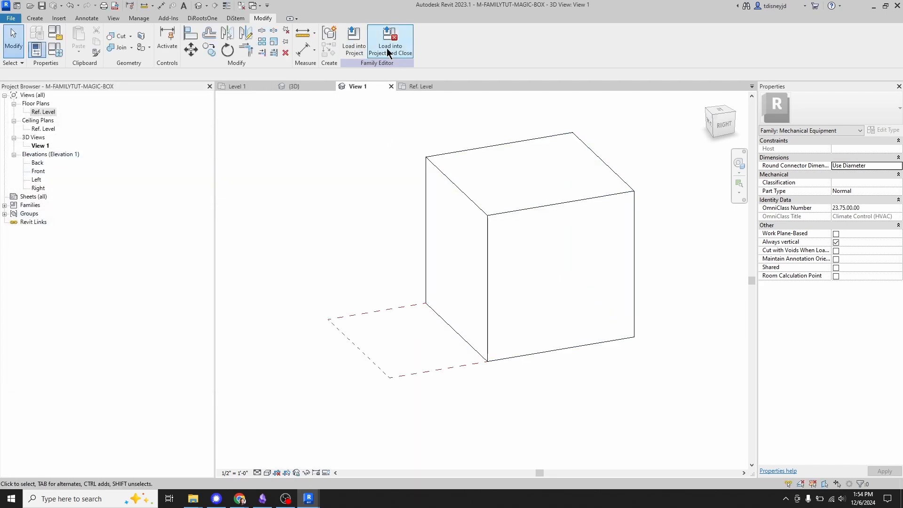
Load the family into the project and close it, overwriting the existing version and its parameter values.
shift+middle_drag(338, 182, 366, 179)
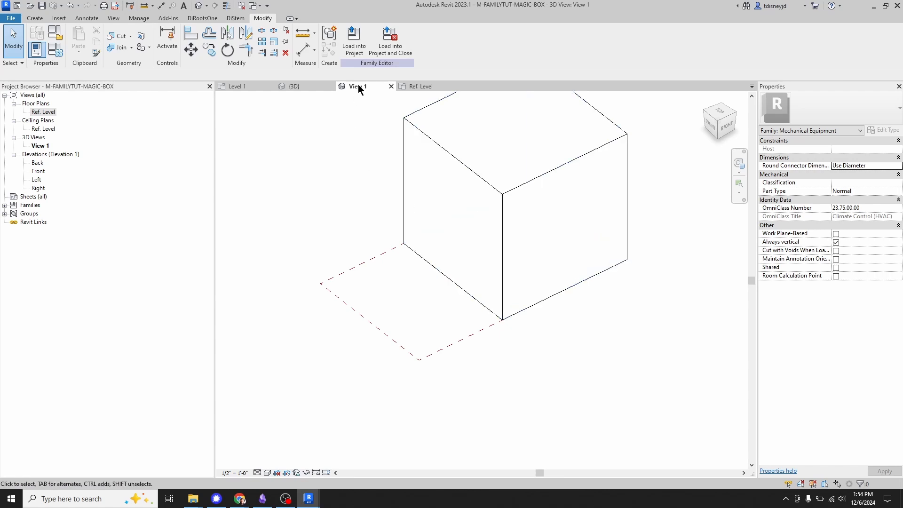
click(389, 46)
click(424, 250)
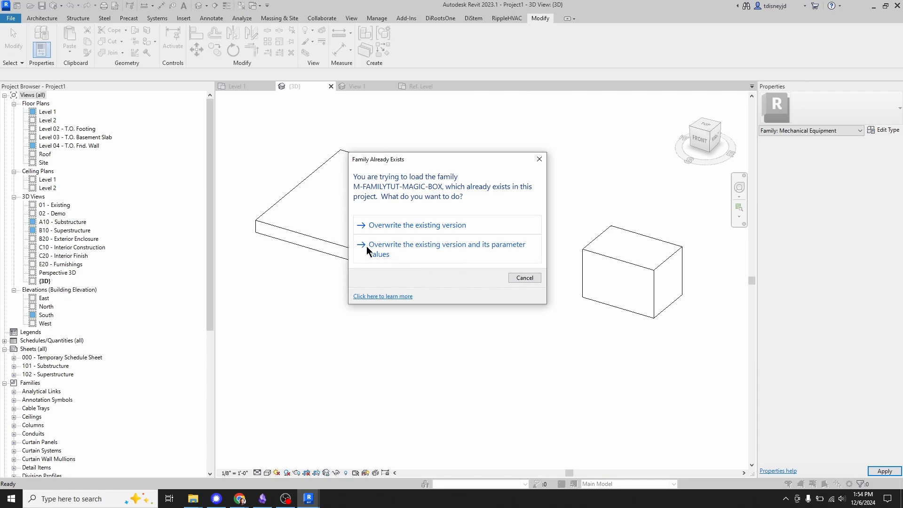
click(501, 250)
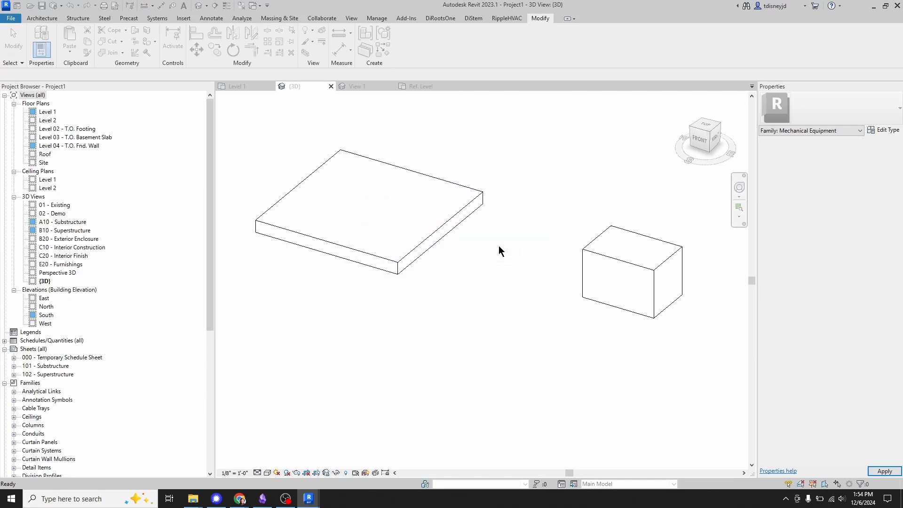
shift+middle_drag(568, 269, 447, 288)
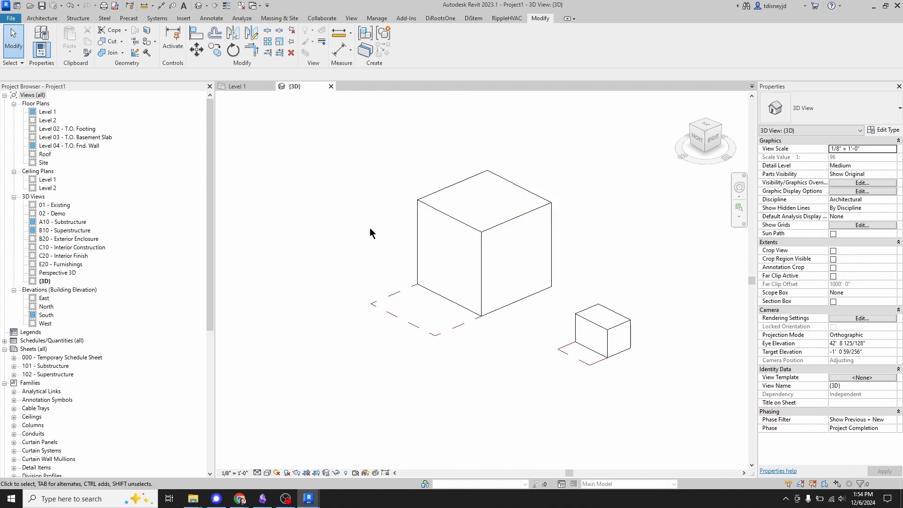
Hide the Clearance Zones subcategory of Mechanical Equipment in the project's 3D view and apply the visibility change.
key(v)
key(g)
click(464, 272)
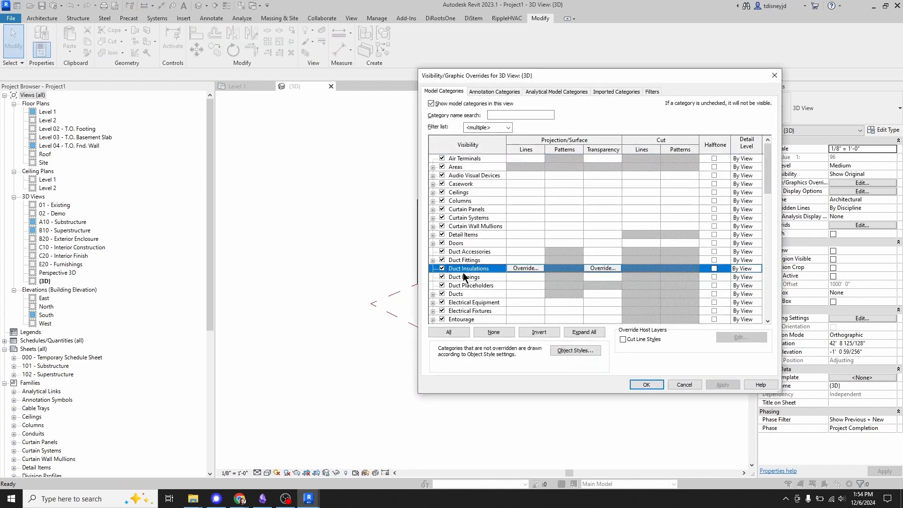
scroll(464, 278, down, 6)
click(465, 278)
click(433, 285)
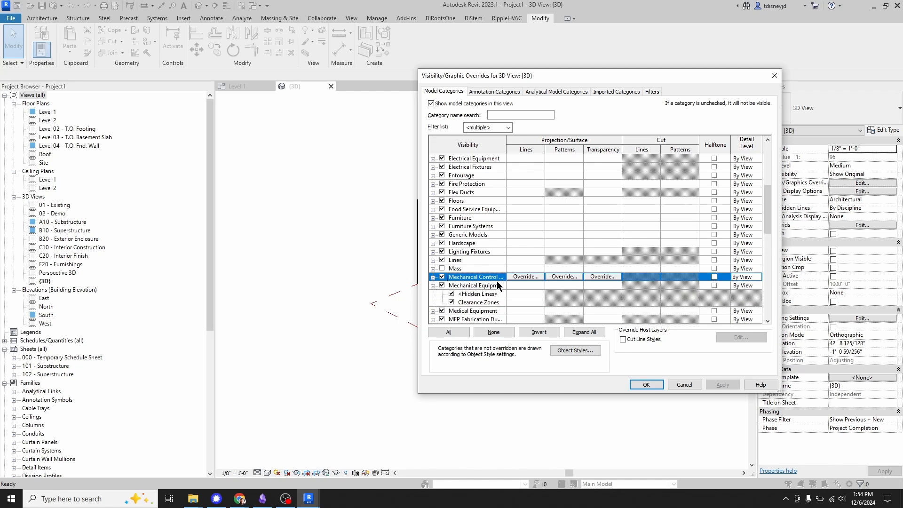
click(470, 303)
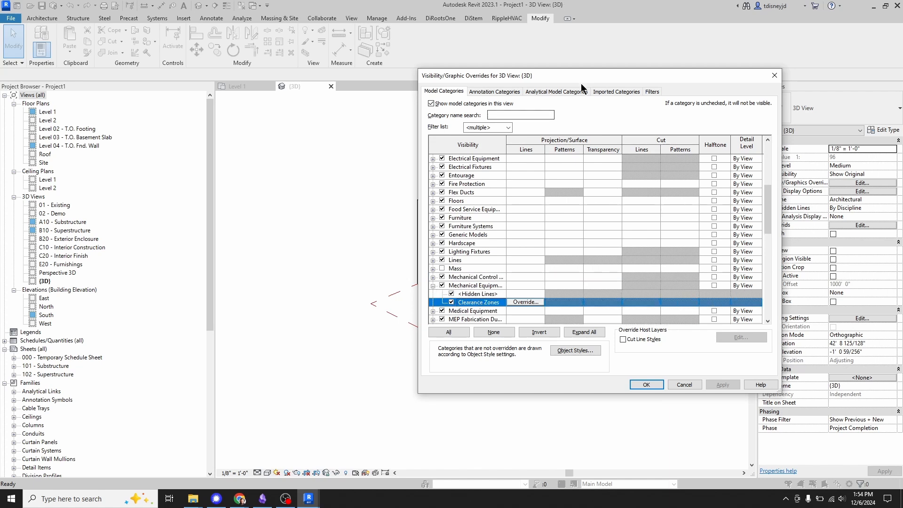
drag(594, 77, 243, 111)
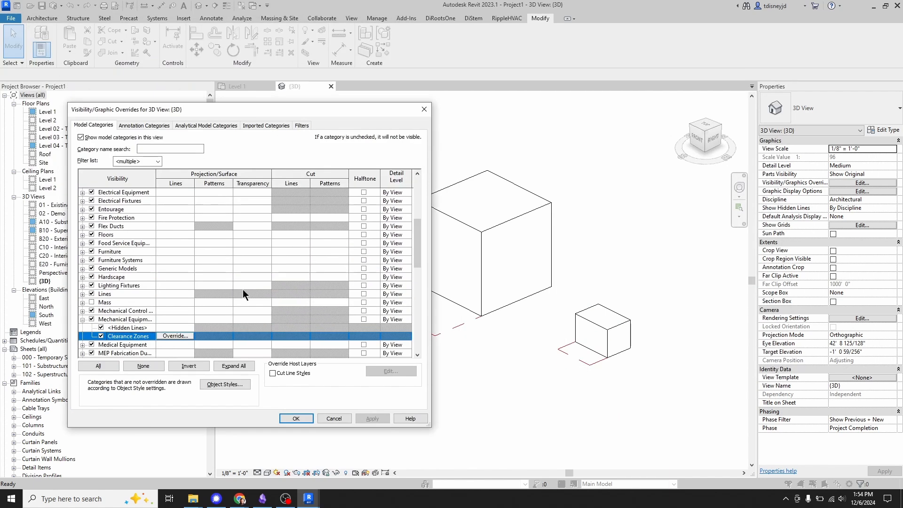
click(101, 335)
click(373, 419)
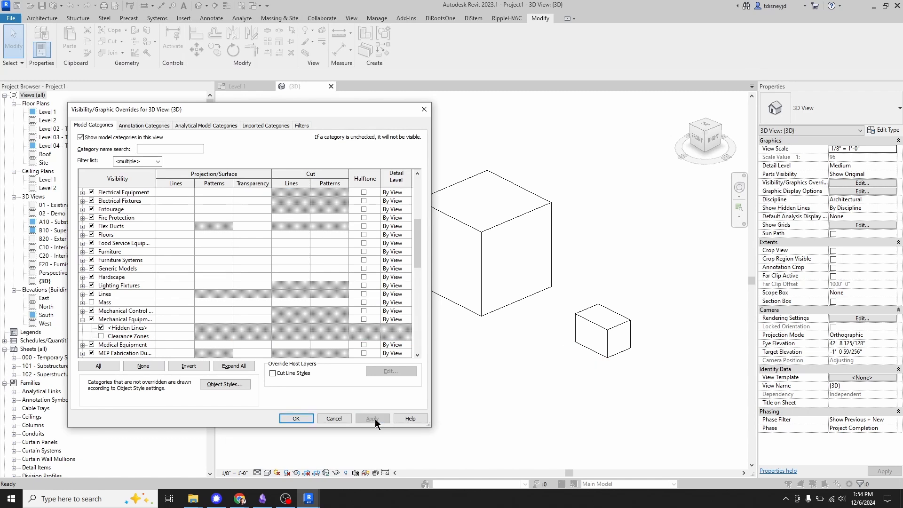
Show the Clearance Zones subcategory and override its projection line color to RGB 096-255-000 in the 3D view.
click(101, 336)
click(175, 336)
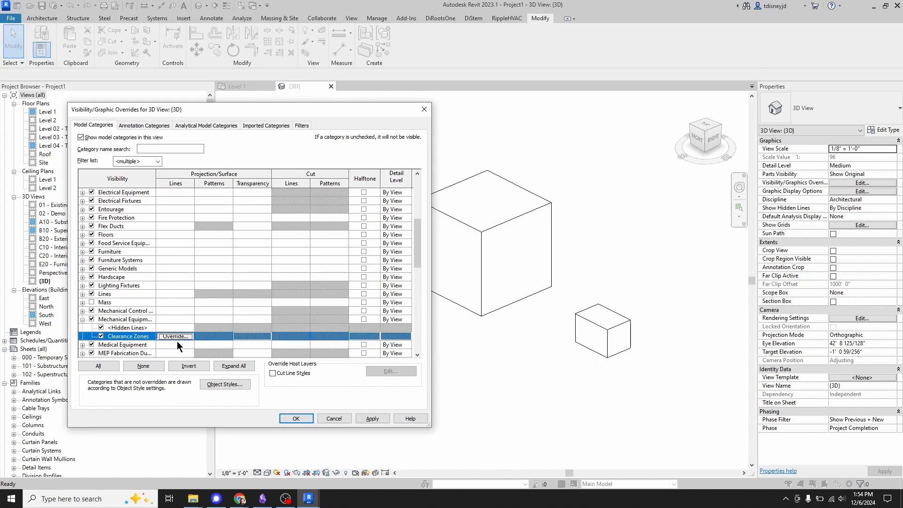
click(175, 336)
click(295, 266)
click(306, 204)
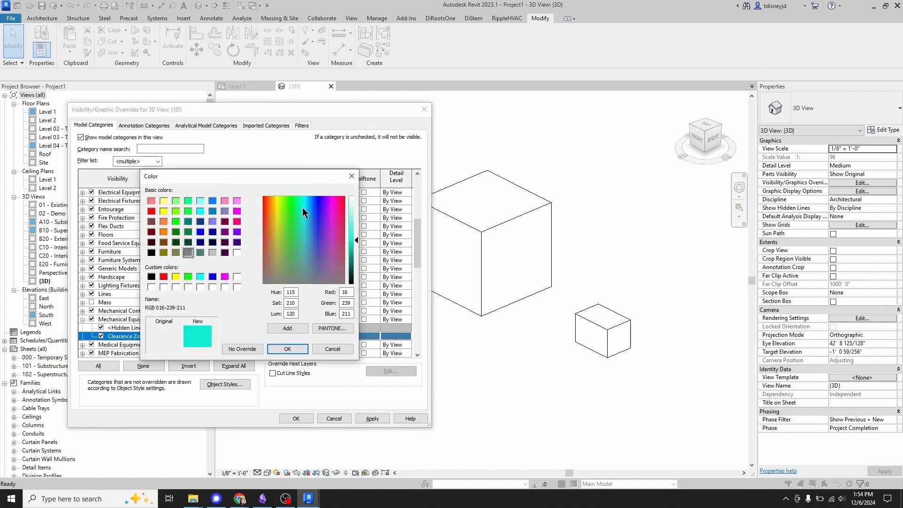
click(288, 201)
click(287, 348)
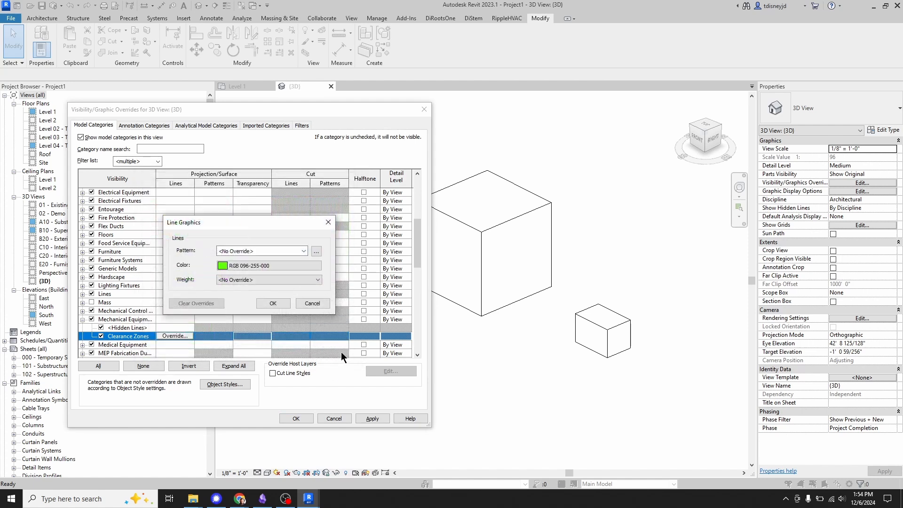
click(274, 304)
click(296, 418)
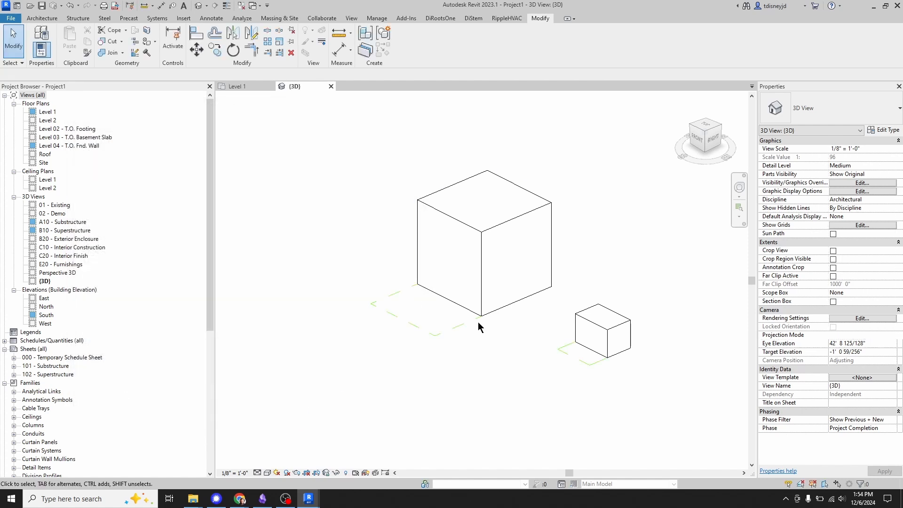
middle_drag(497, 353, 504, 353)
scroll(504, 353, up, 3)
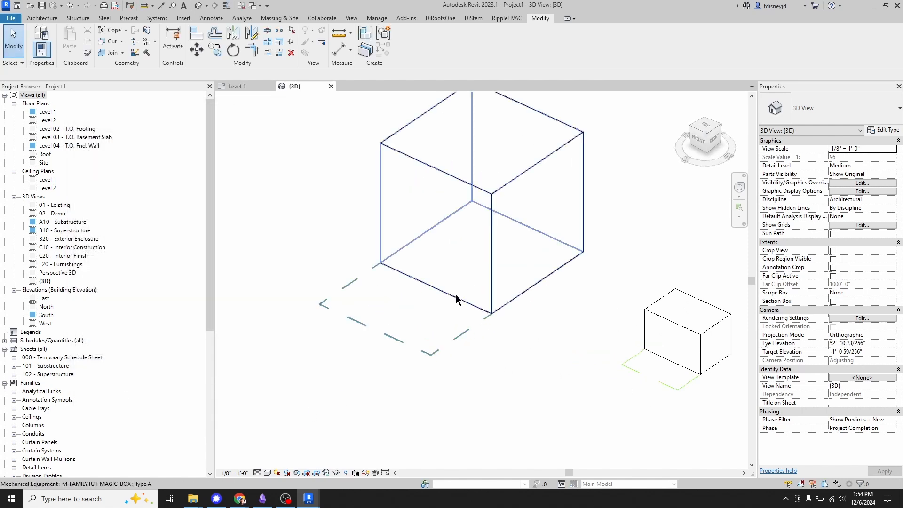
scroll(475, 267, down, 1)
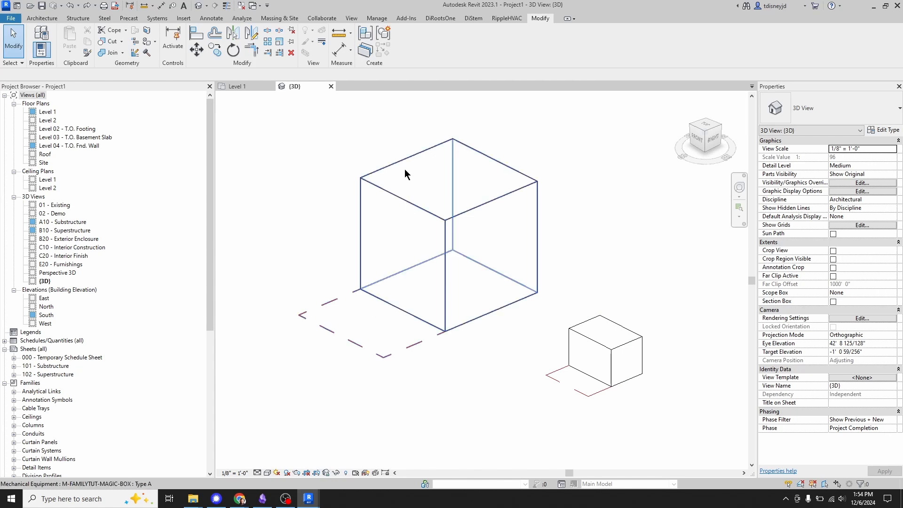
Select the large Type A box and the small Type B box in turn to examine their instance properties.
click(446, 228)
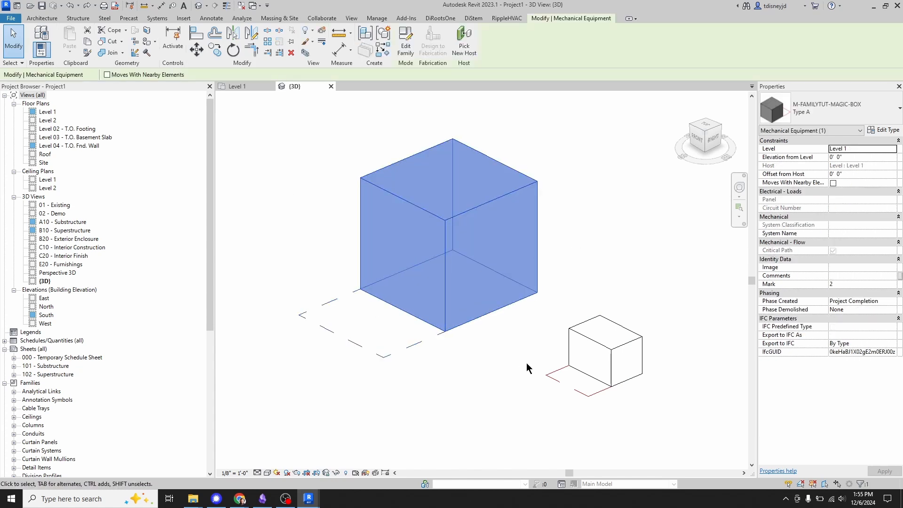
click(605, 346)
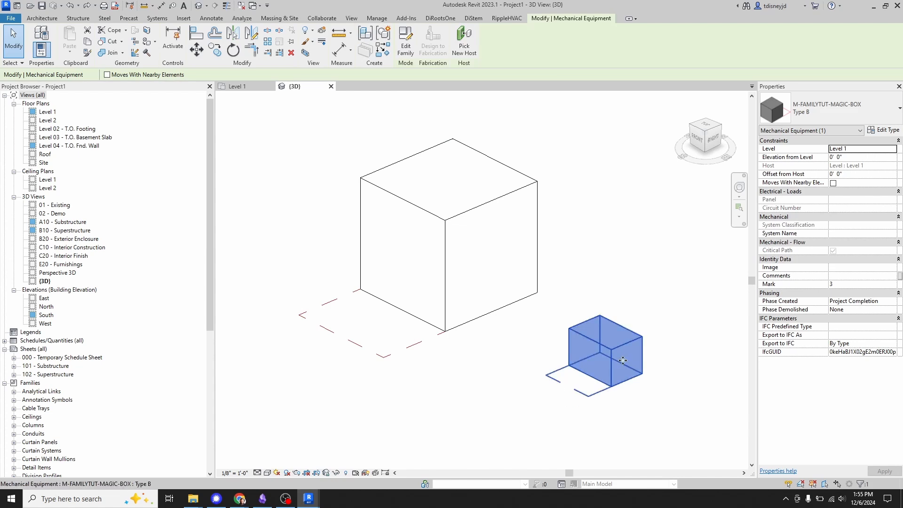
click(462, 232)
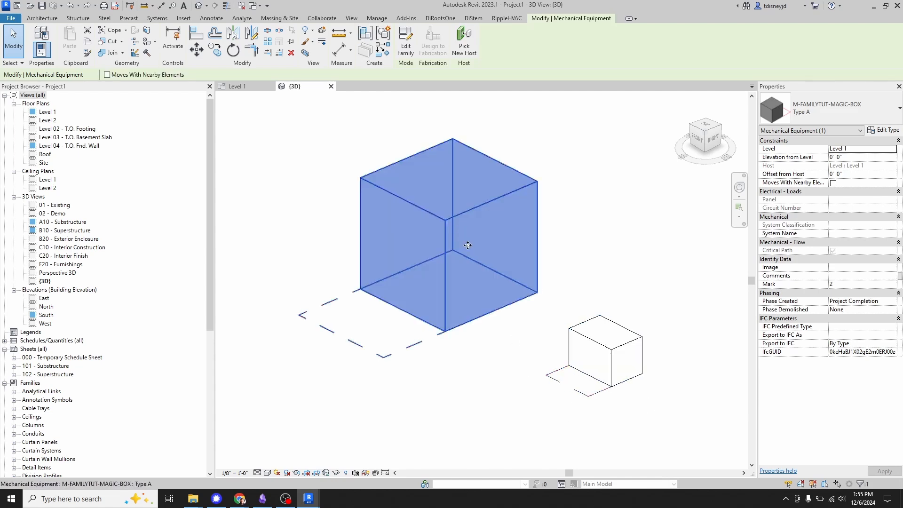
click(554, 351)
key(v)
key(v)
click(124, 337)
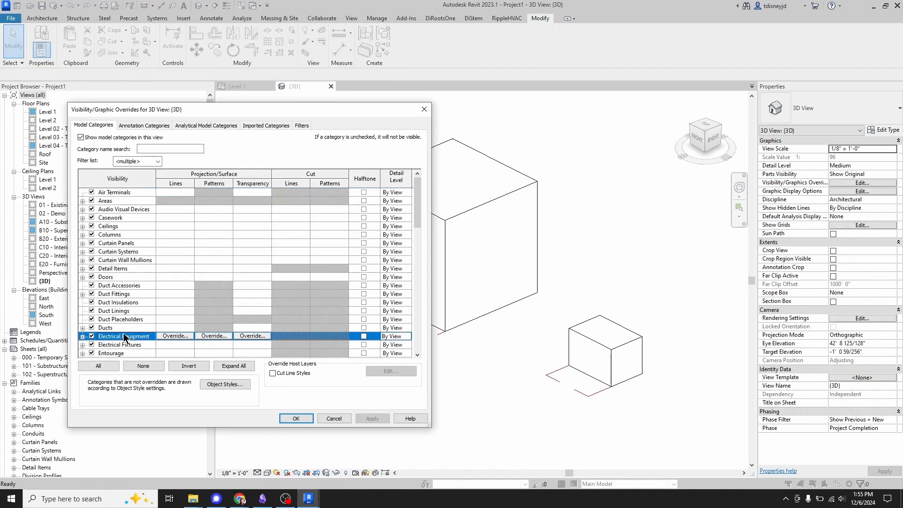
text(me)
scroll(124, 331, down, 2)
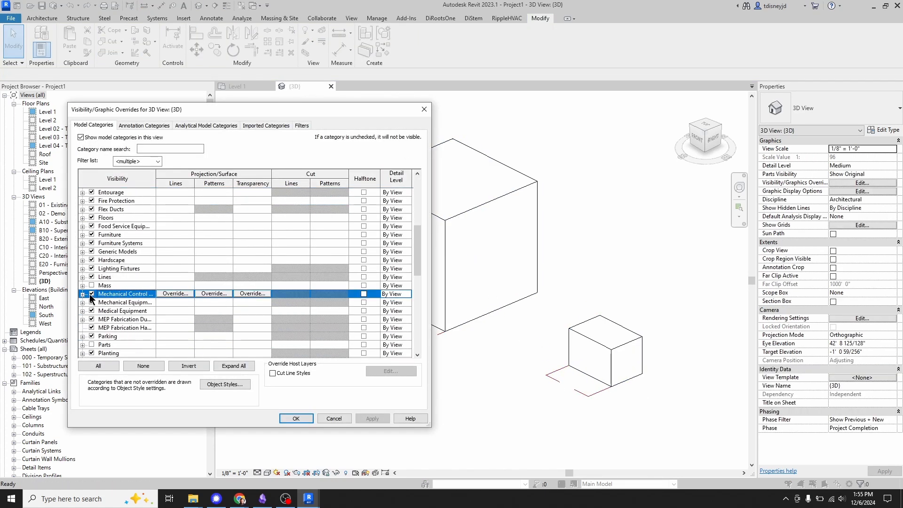
click(329, 418)
Open the large Type A box's family for editing and select its three connected front clearance zone lines.
middle_drag(557, 371, 529, 346)
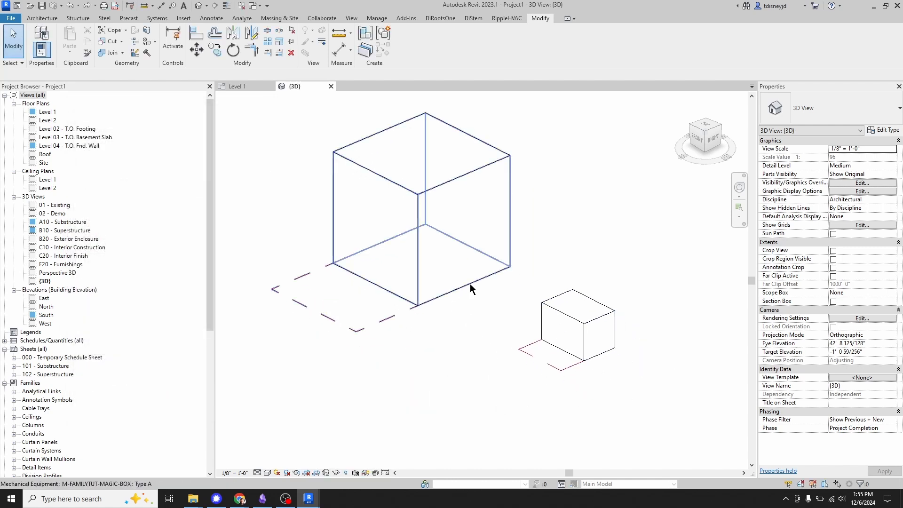
click(412, 197)
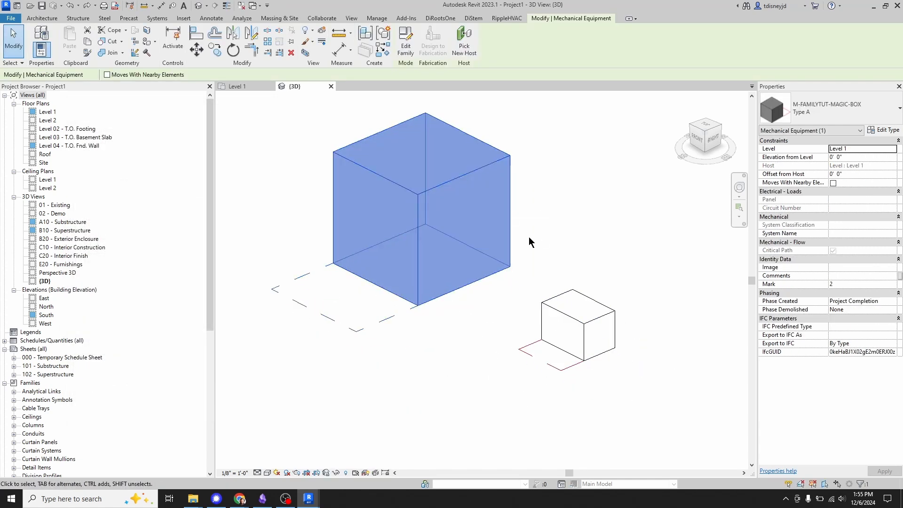
click(405, 47)
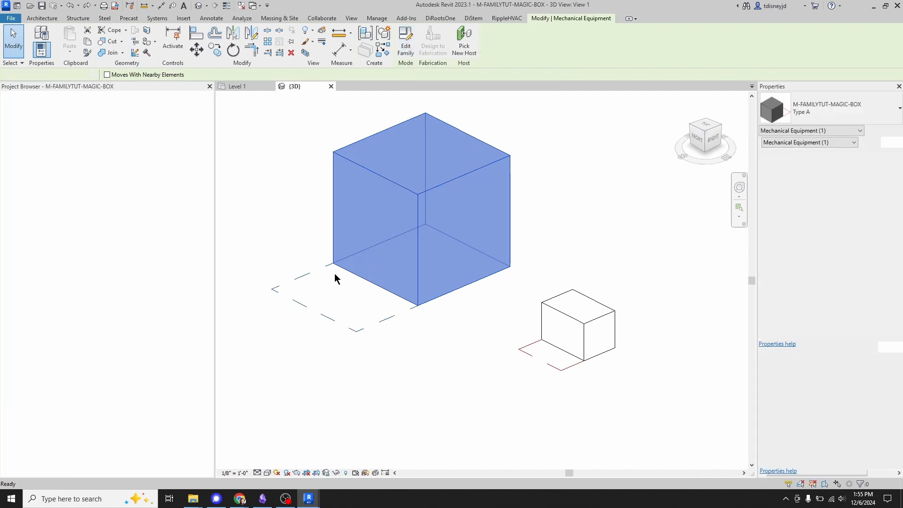
middle_drag(338, 236, 308, 186)
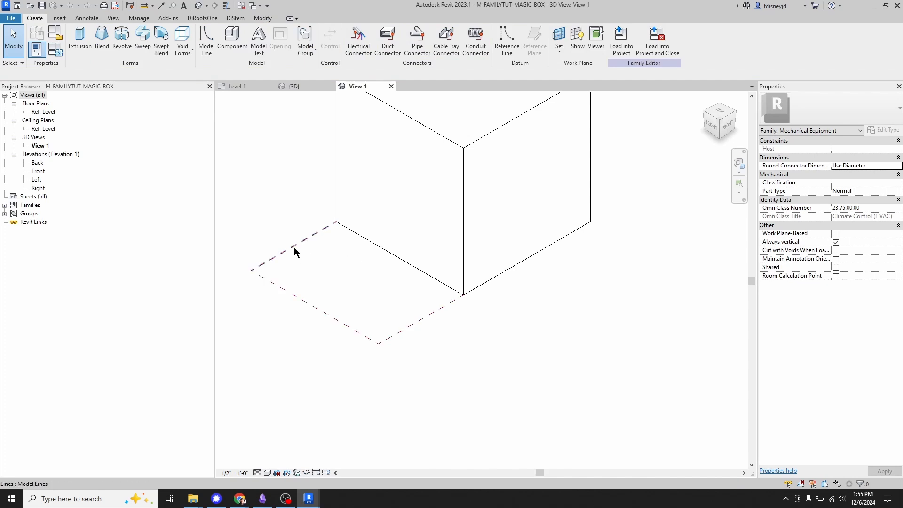
key(Tab)
click(296, 244)
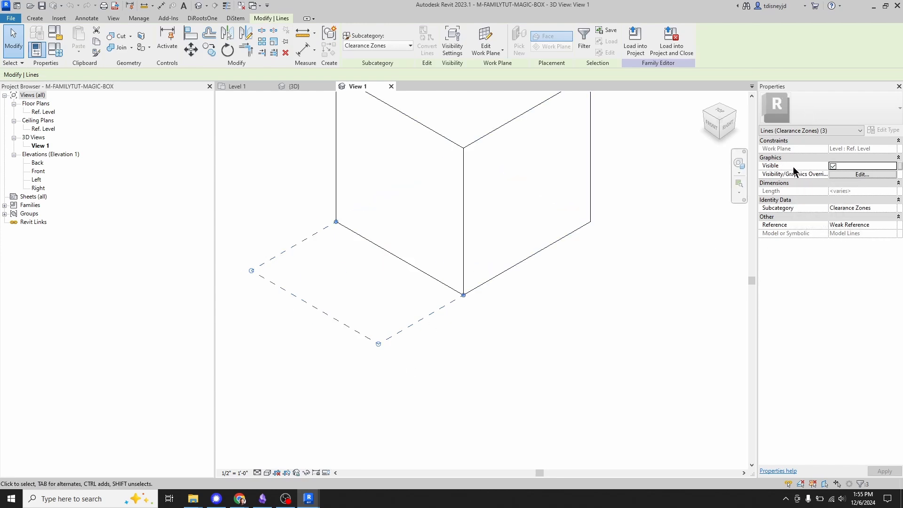
Try to associate the clearance lines' Visible property with a new instance parameter named Clearance Front, grouped under Visibility.
click(833, 166)
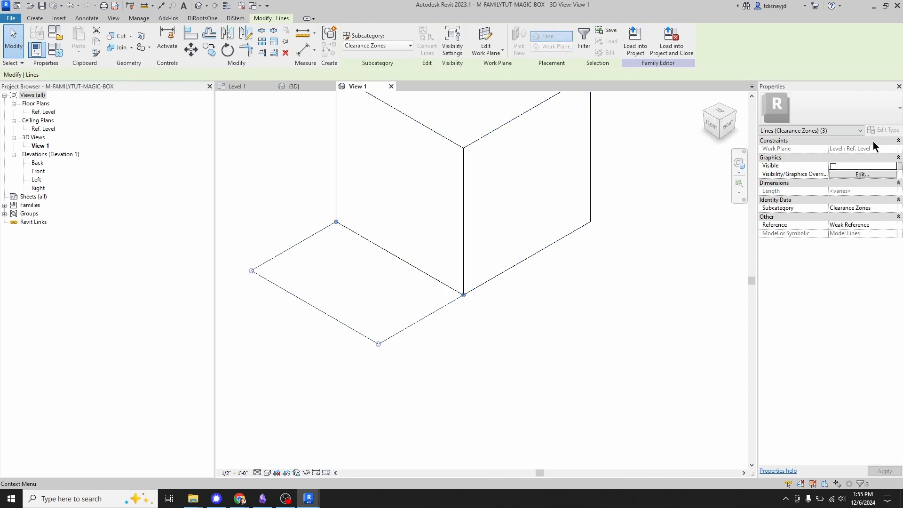
click(833, 166)
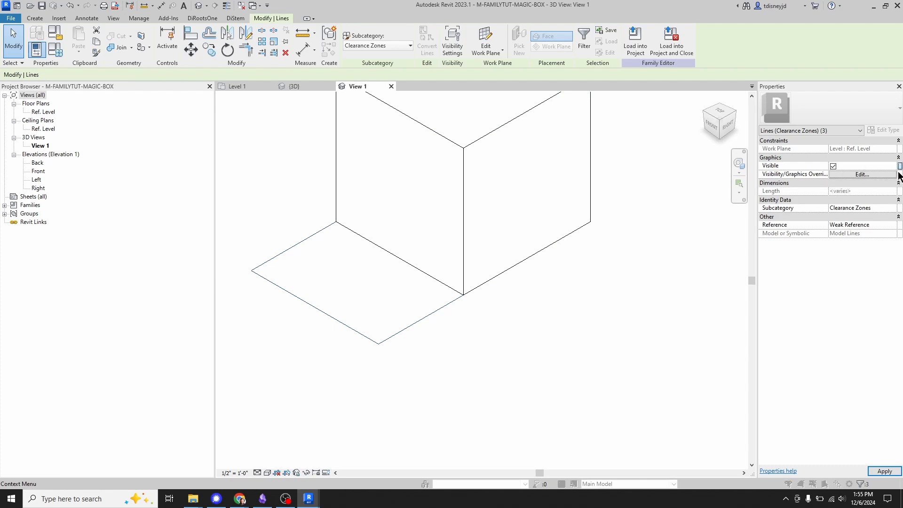
click(900, 167)
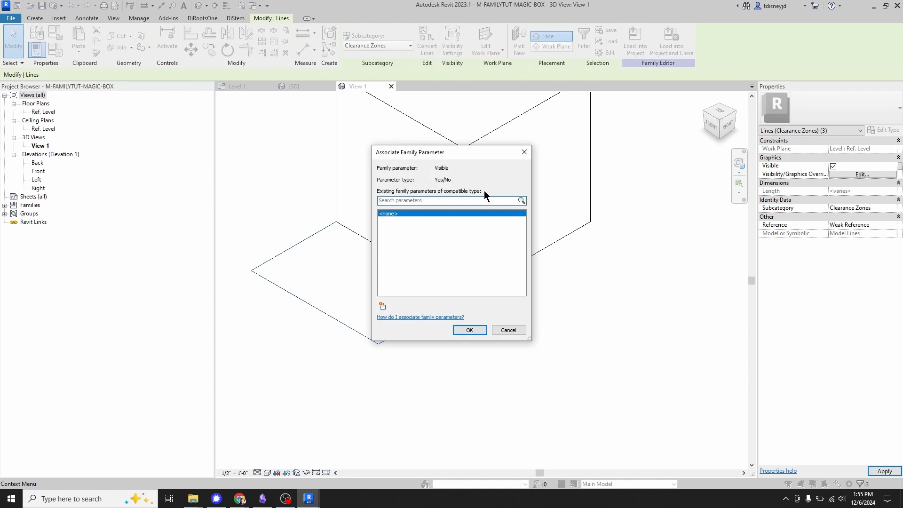
click(383, 306)
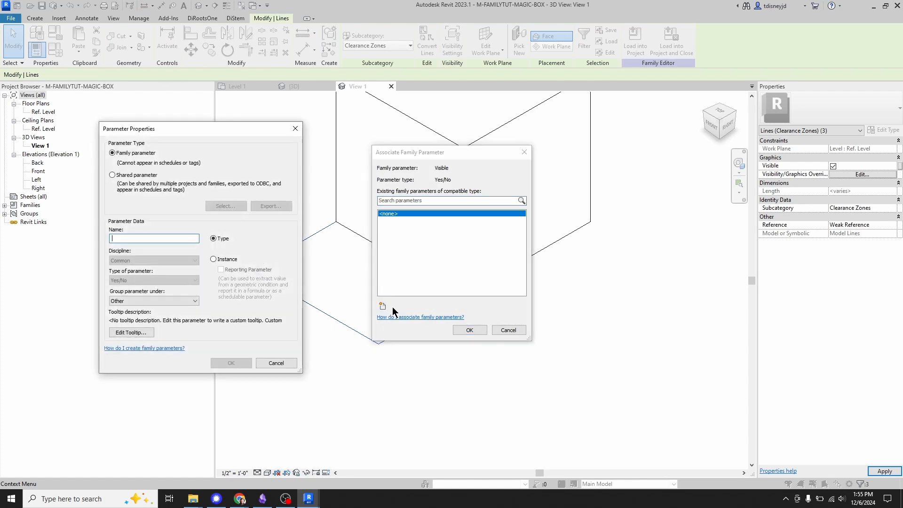
text(Clearance Front)
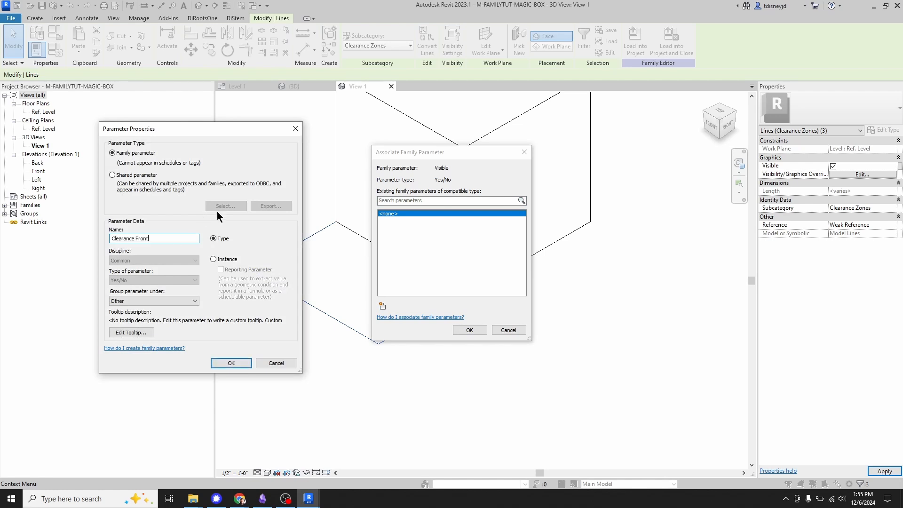
click(214, 259)
click(195, 301)
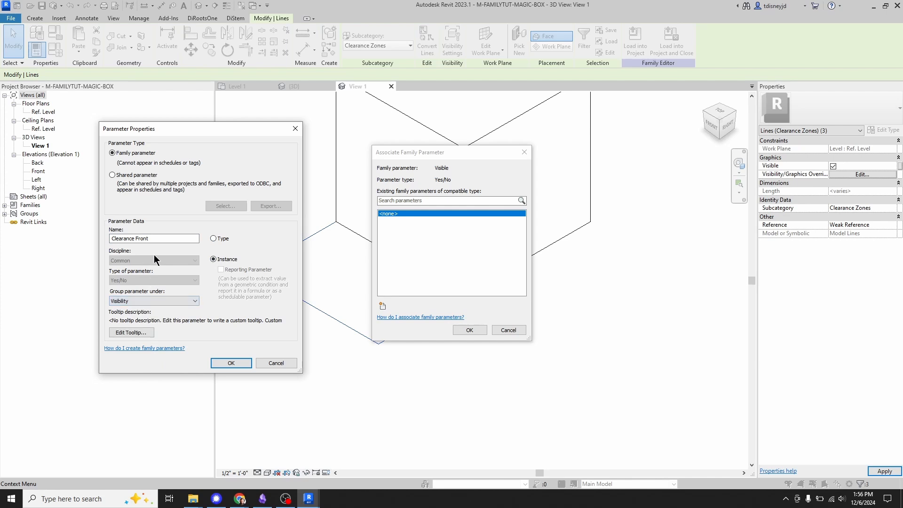
click(232, 363)
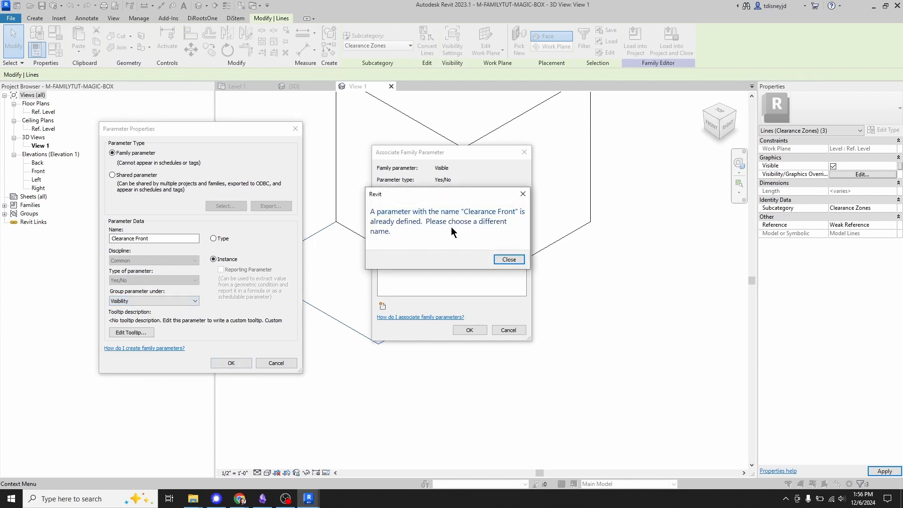
click(506, 262)
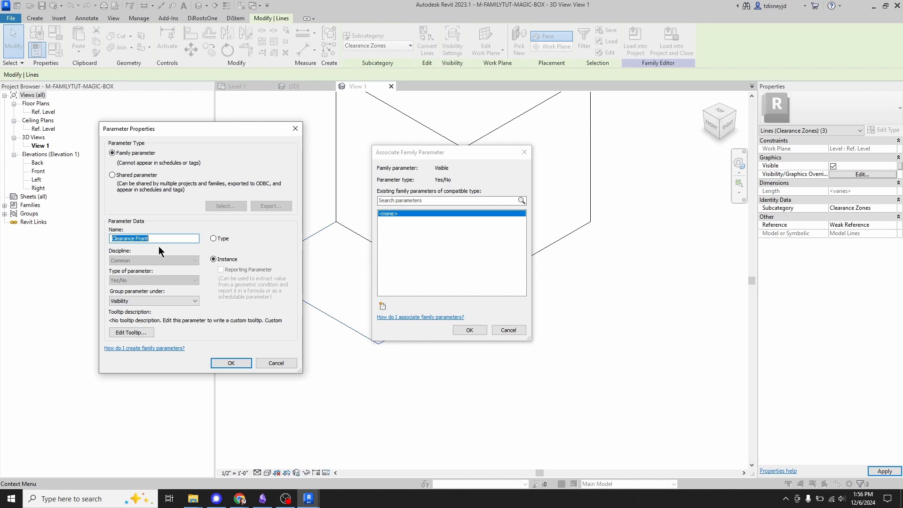
Name the new parameter Clearance Front Visibility and associate it with the clearance lines' Visible property.
click(175, 238)
click(236, 365)
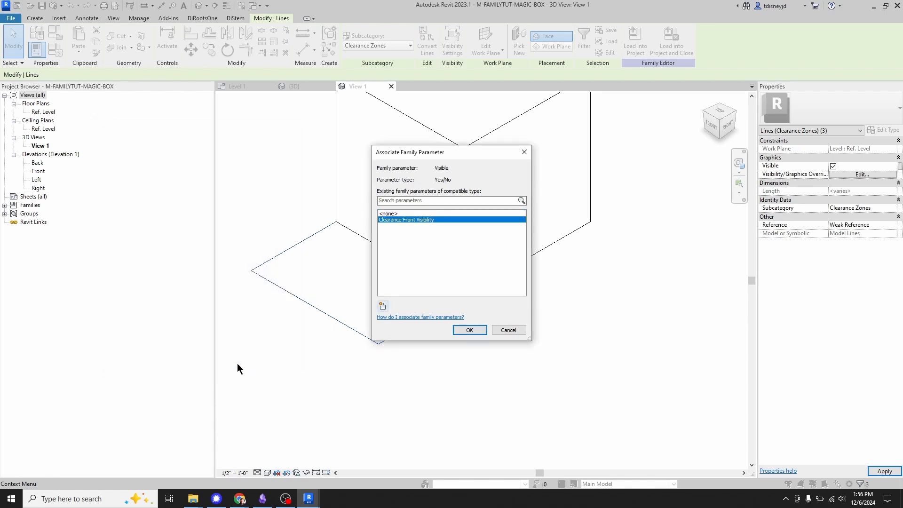
click(468, 330)
click(582, 336)
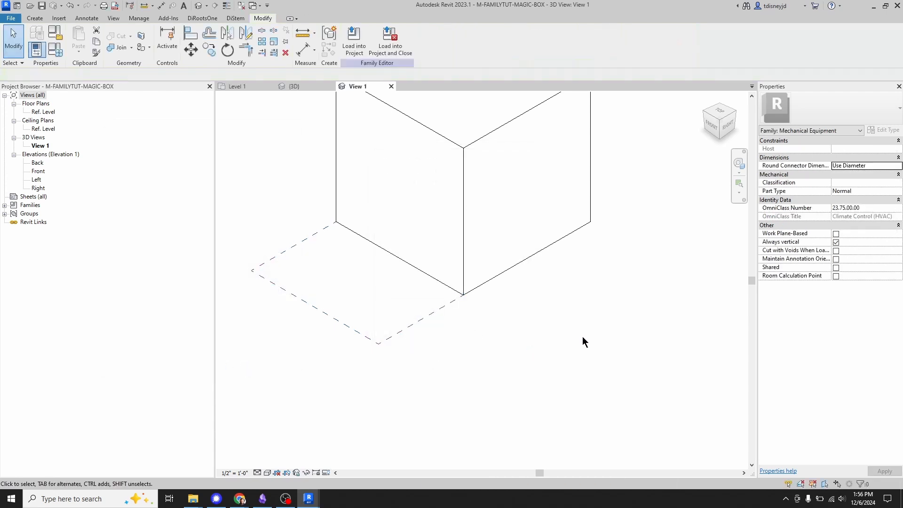
Load the family into the project and close it without saving, overwriting the existing version.
middle_drag(369, 270, 422, 329)
click(391, 43)
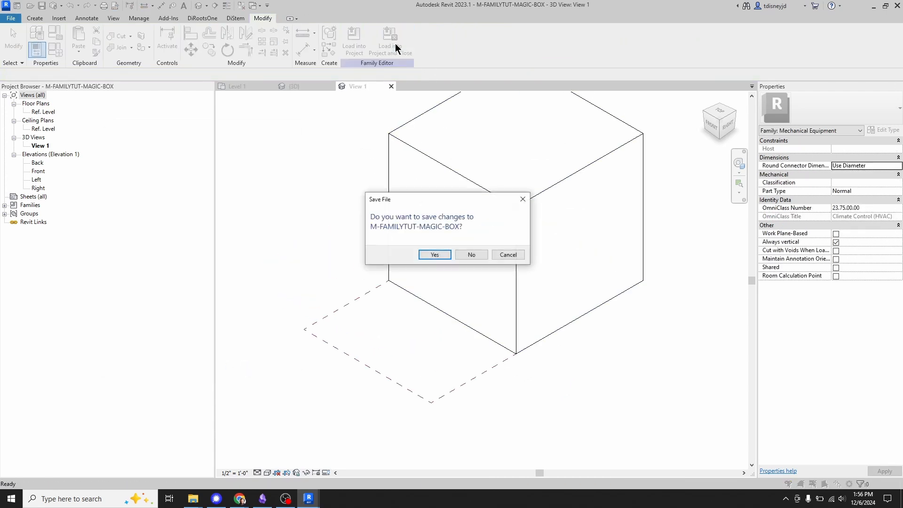
click(471, 254)
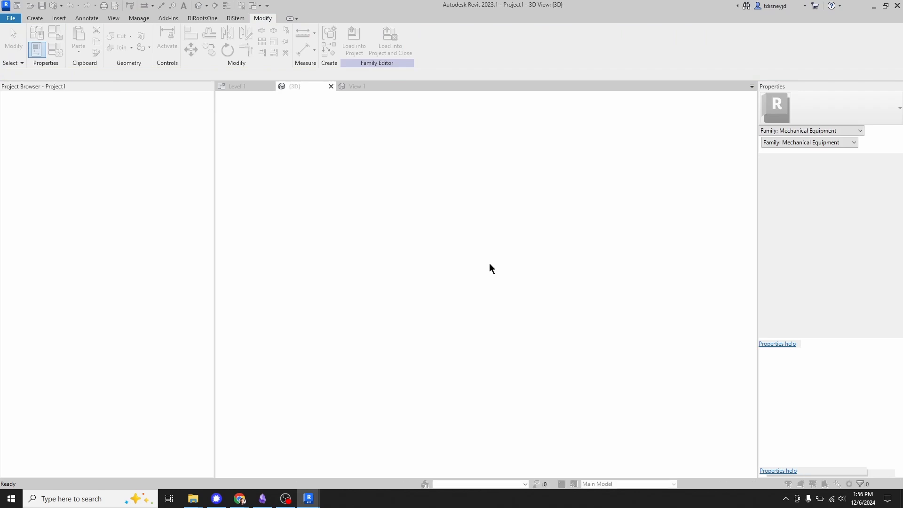
click(441, 245)
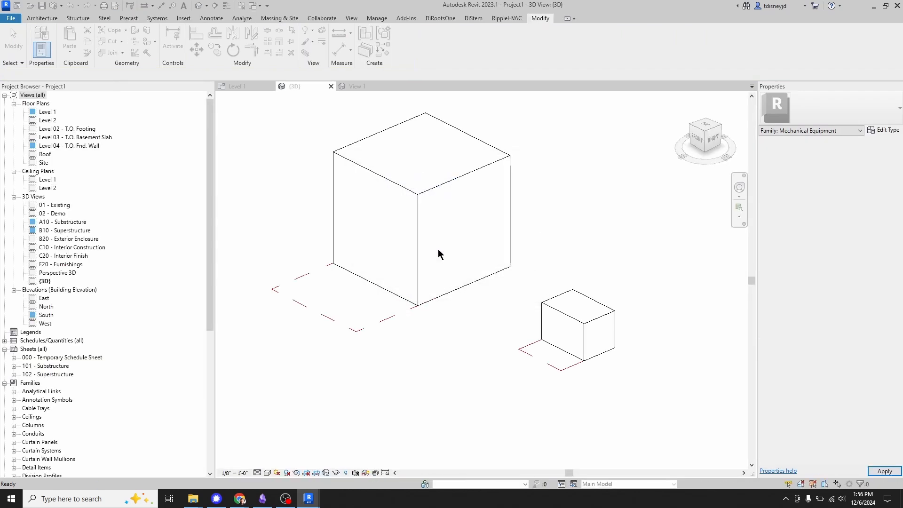
Turn off Clearance Front Visibility for the small Type B box in the project's 3D view.
click(585, 331)
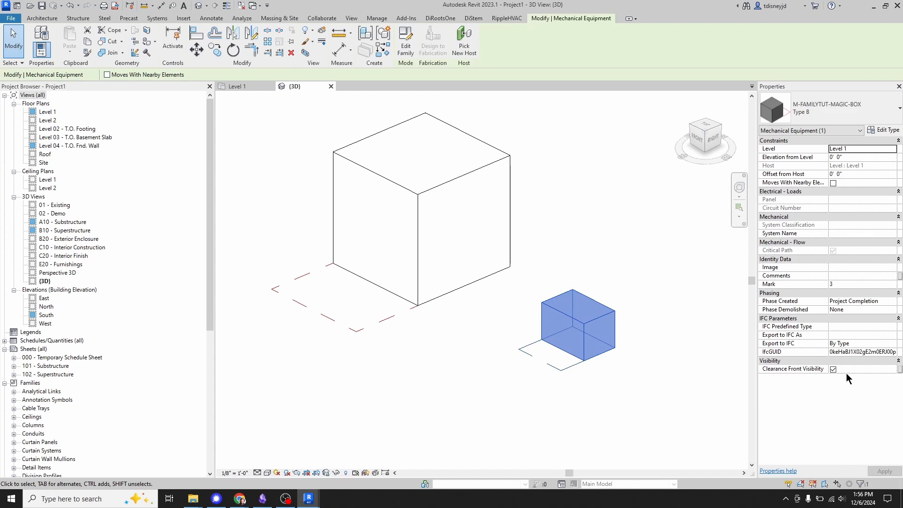
click(834, 369)
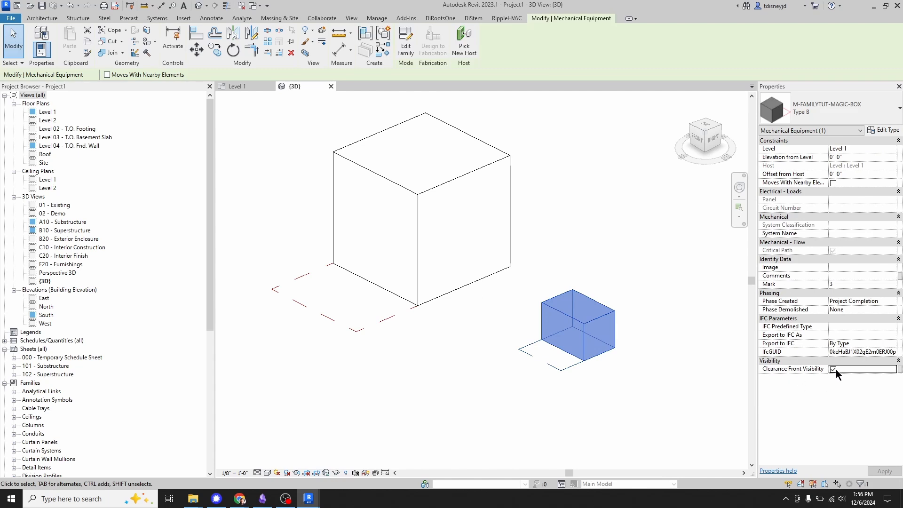
click(637, 247)
click(585, 329)
scroll(550, 296, down, 2)
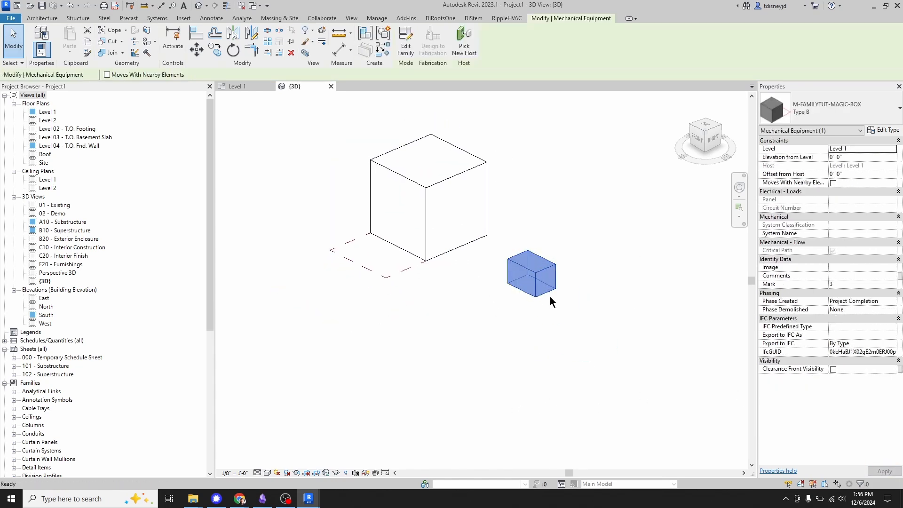
key(c)
key(s)
key(Escape)
Place another Type B box beside the small one with Create Similar and select the new instance.
click(542, 285)
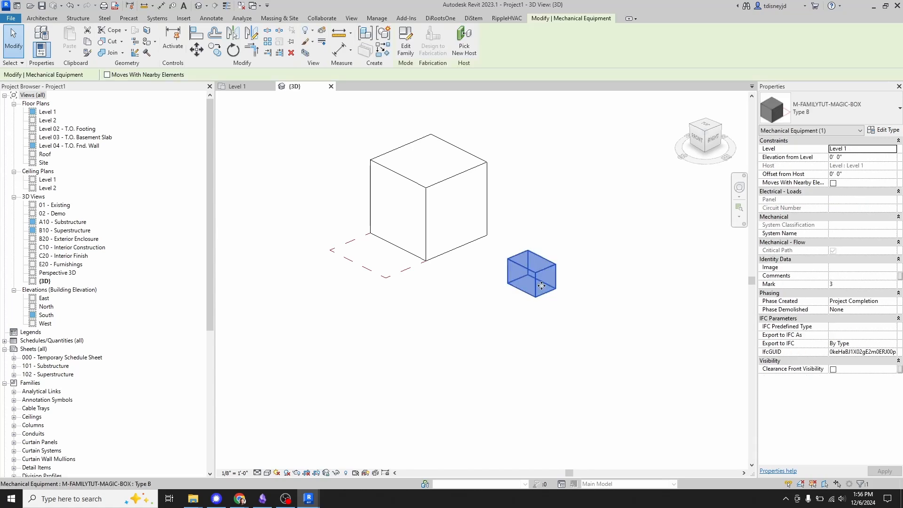
key(c)
key(s)
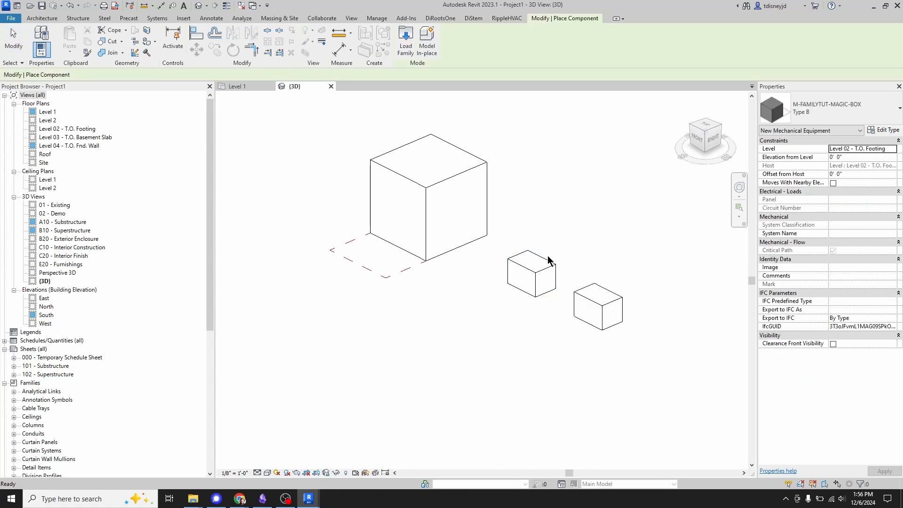
key(Escape)
click(604, 304)
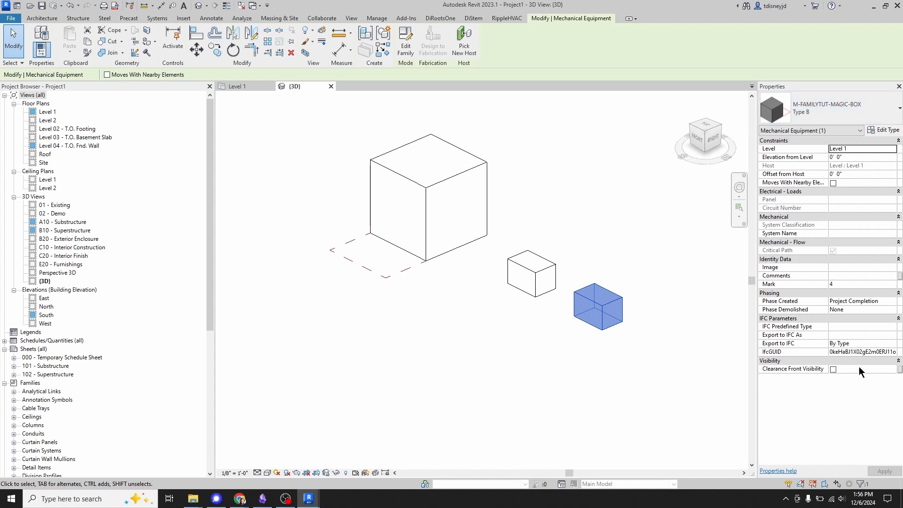
Turn on Clearance Front Visibility for the newly placed Type B box and deselect it.
click(833, 369)
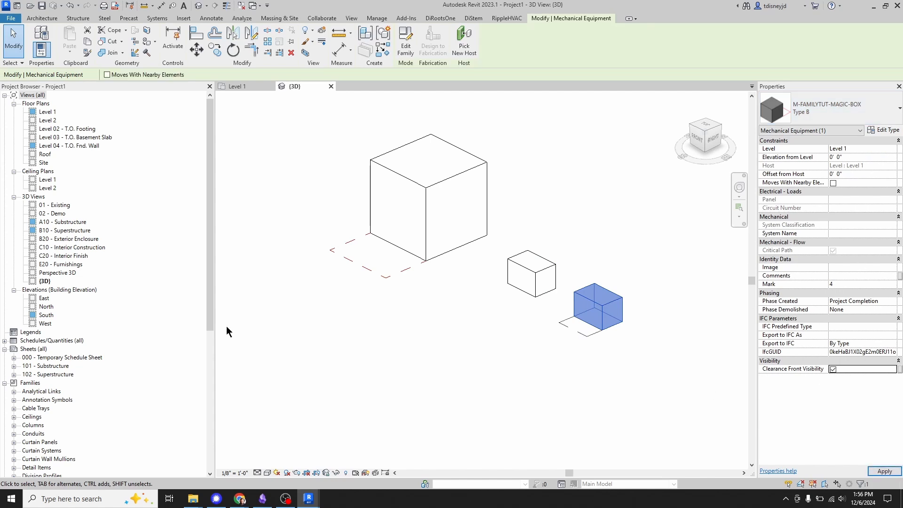
click(504, 383)
scroll(564, 373, up, 3)
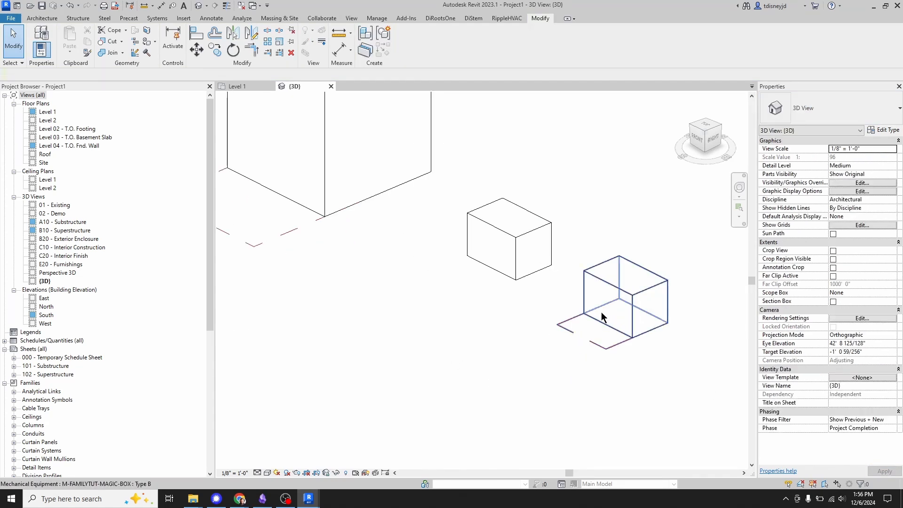
scroll(405, 303, down, 2)
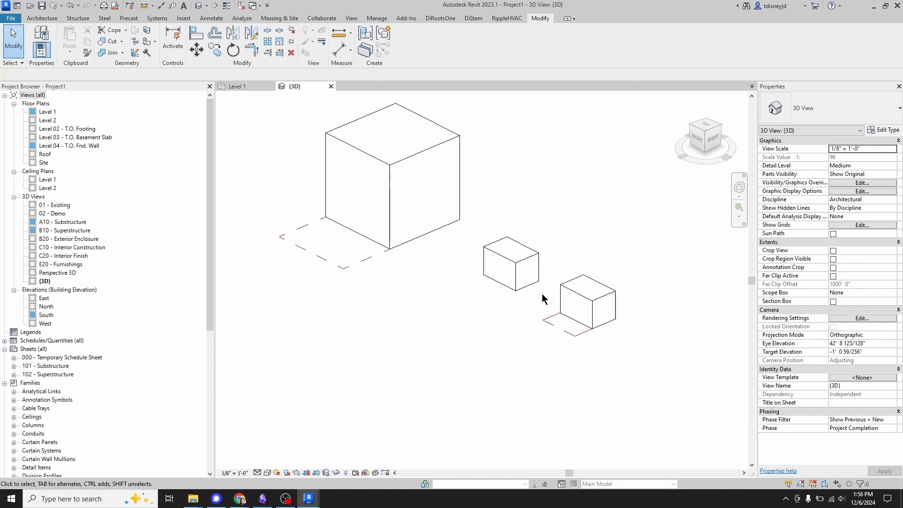
scroll(547, 346, up, 3)
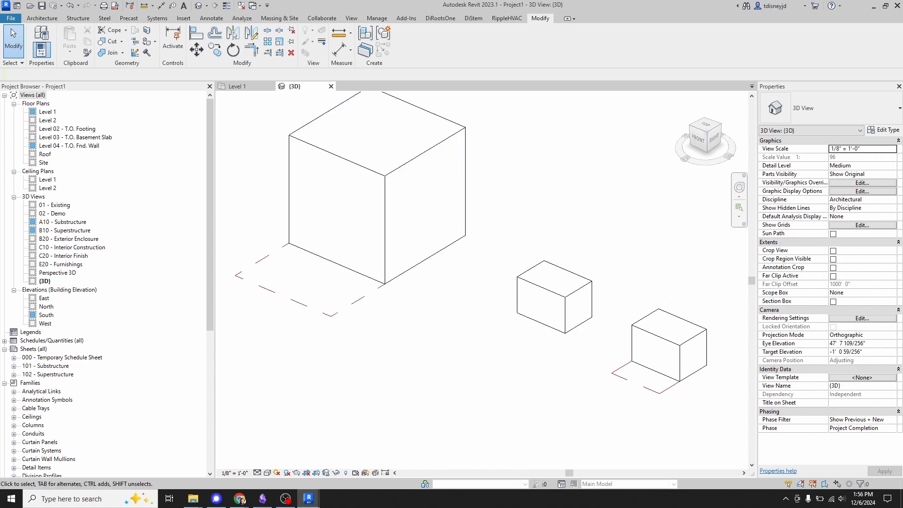
key(alt+Tab)
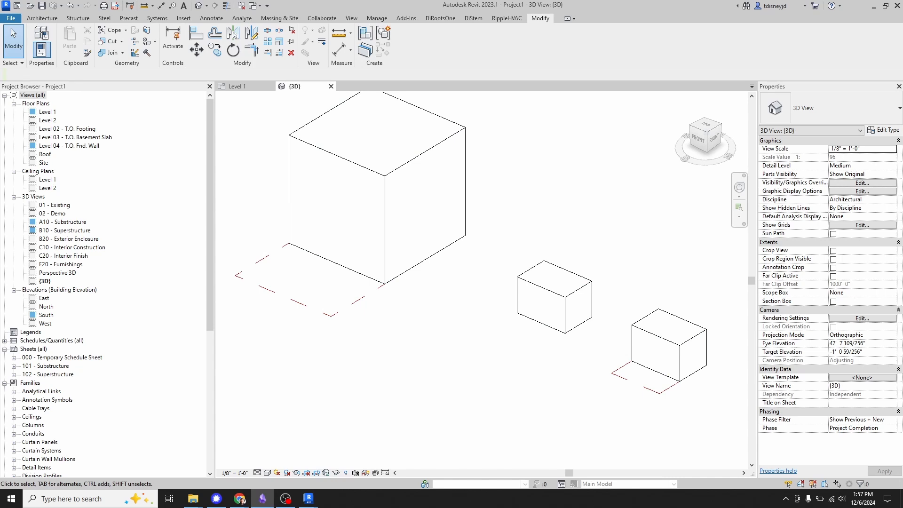
click(434, 340)
scroll(417, 200, down, 3)
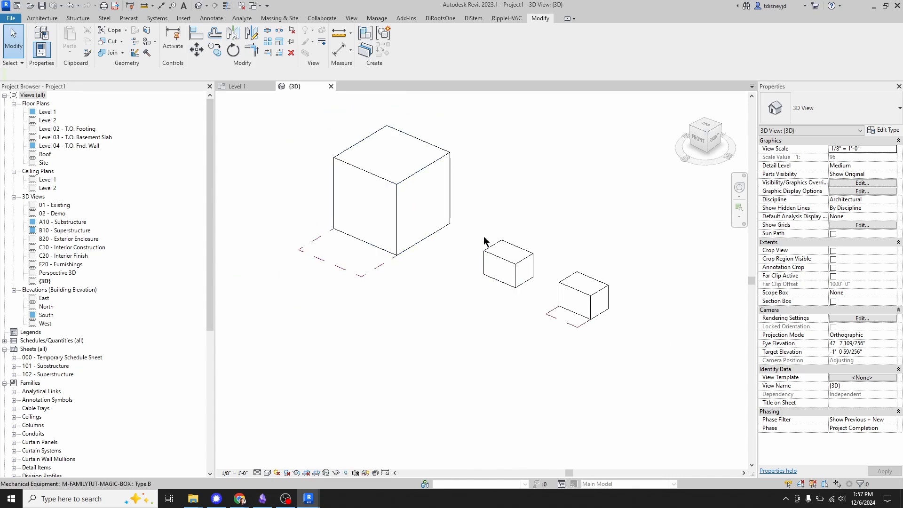
middle_drag(499, 206, 484, 264)
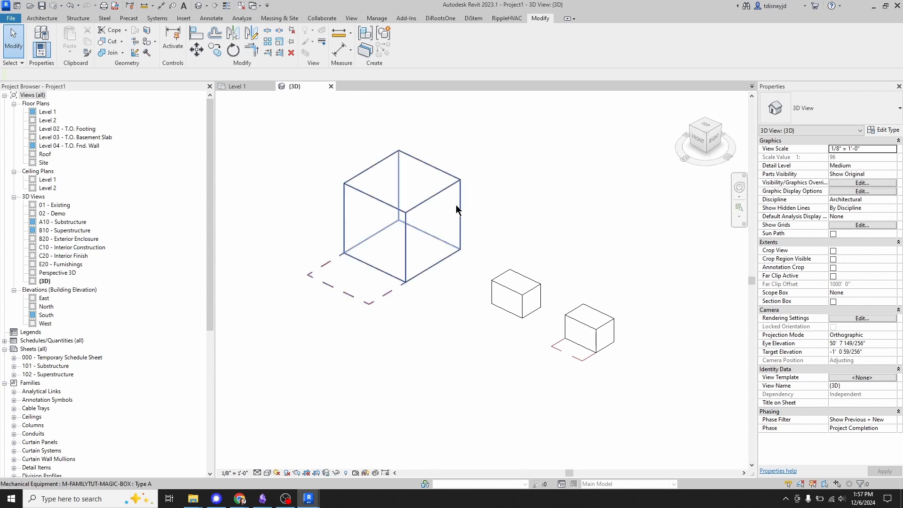
click(442, 201)
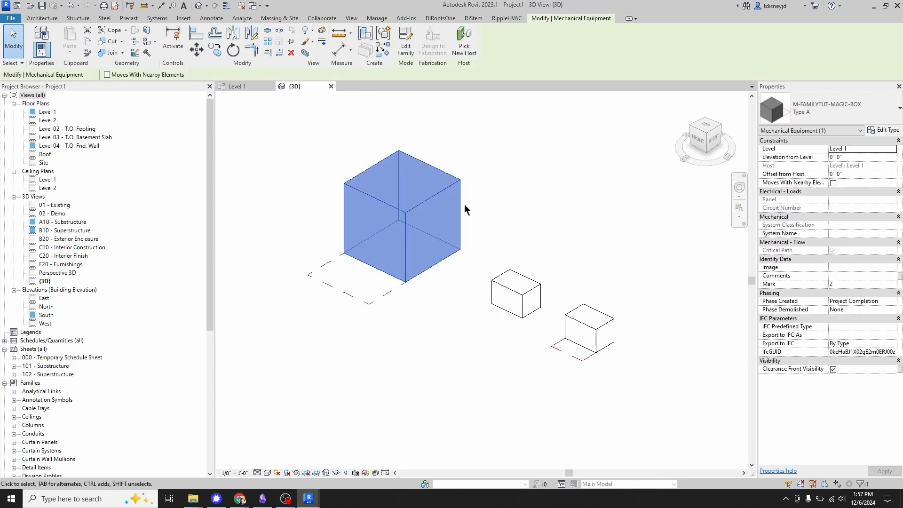
click(373, 23)
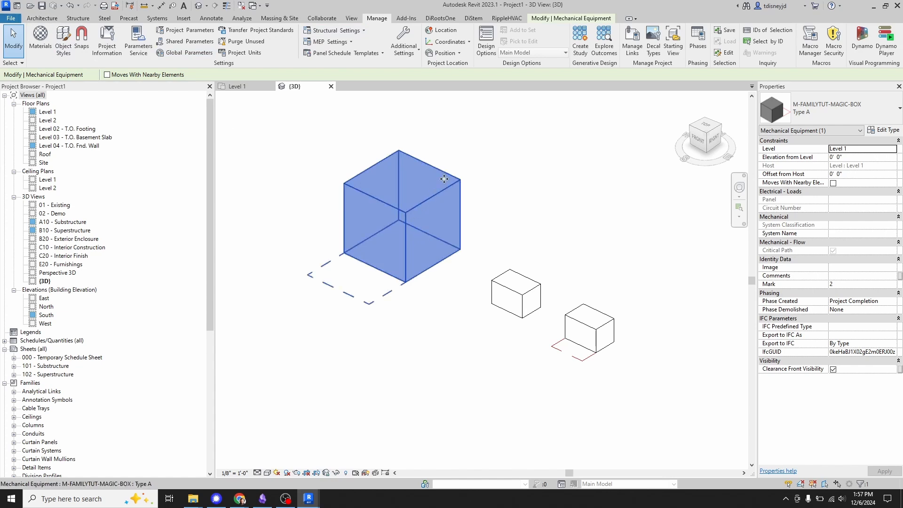
right_click(447, 179)
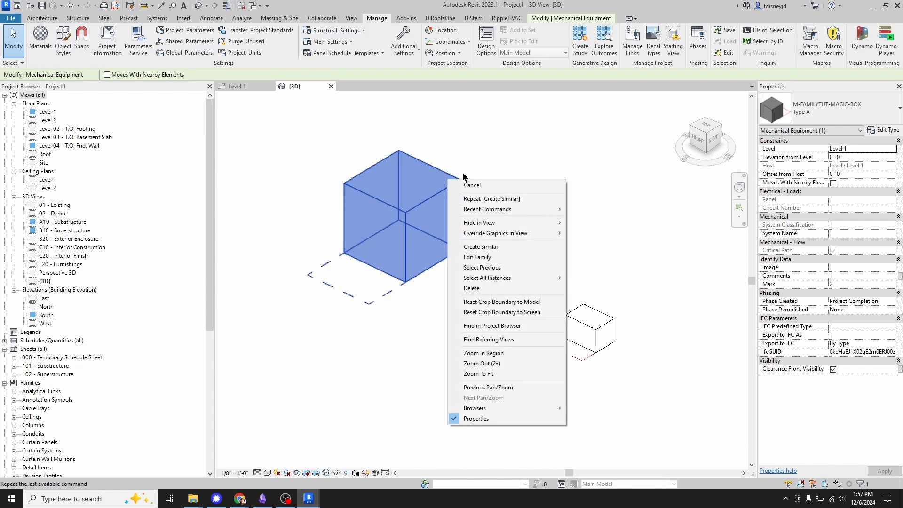
click(461, 168)
click(43, 18)
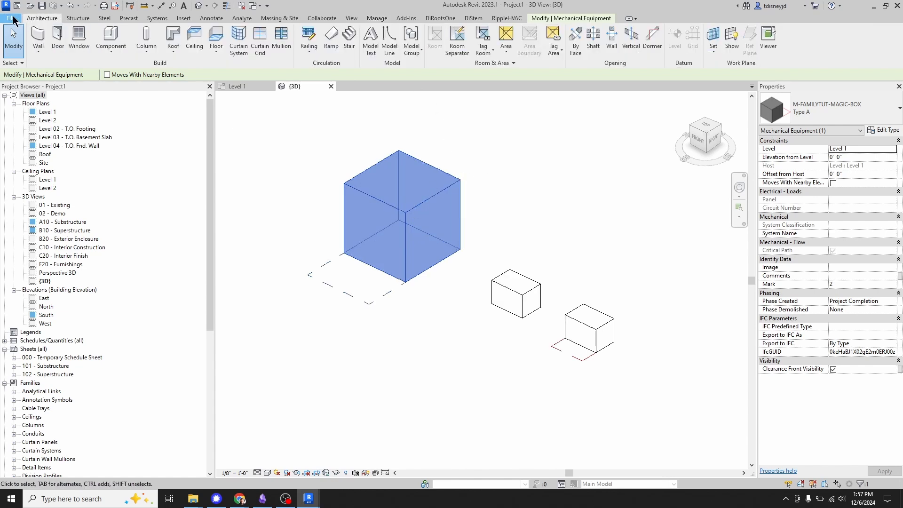
click(10, 18)
click(240, 90)
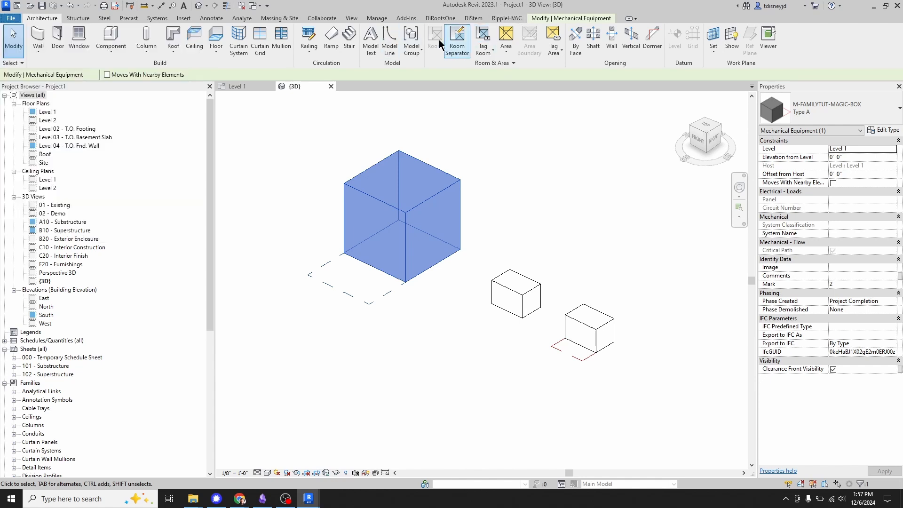
click(376, 18)
click(352, 18)
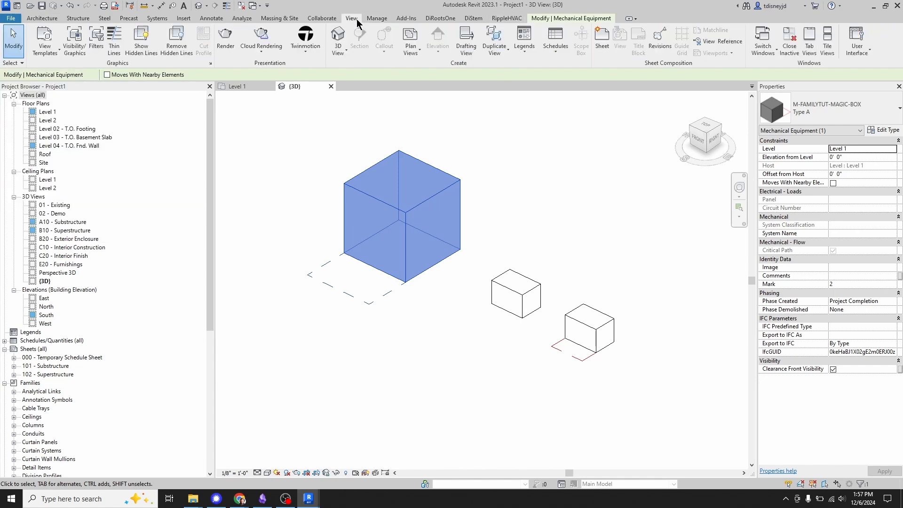
click(571, 169)
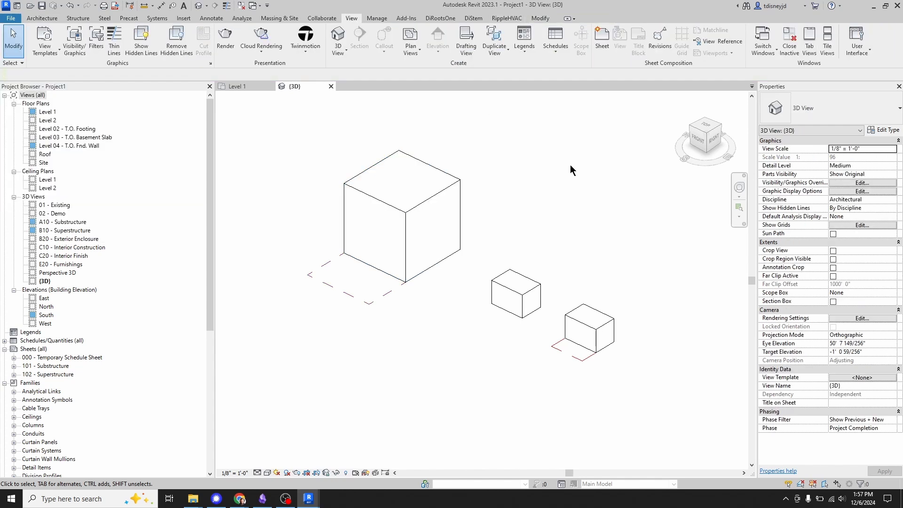
Open the large Type A box's family for editing and bring up its Family Types settings.
click(461, 185)
click(402, 46)
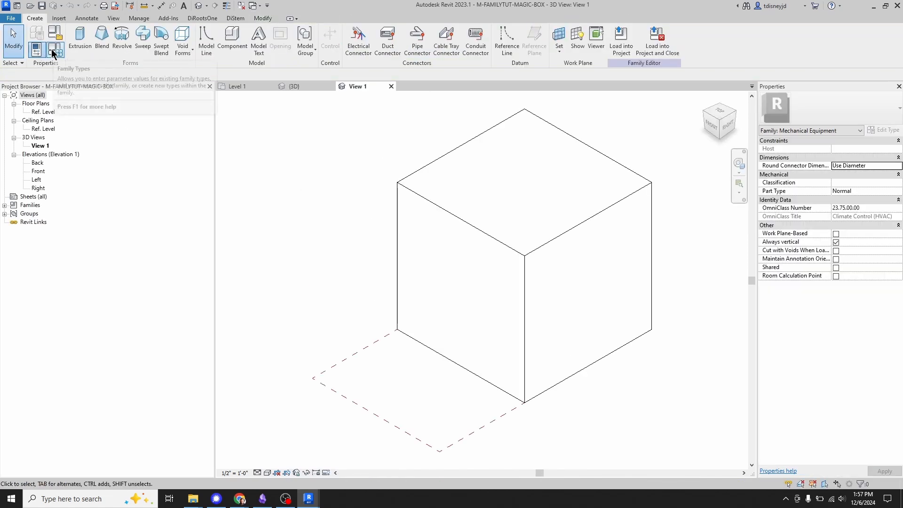
click(51, 50)
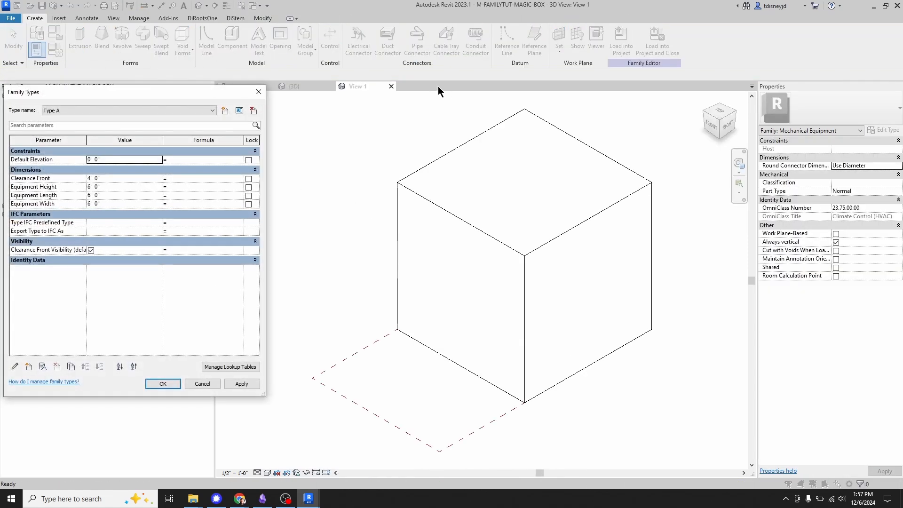
drag(132, 95, 190, 105)
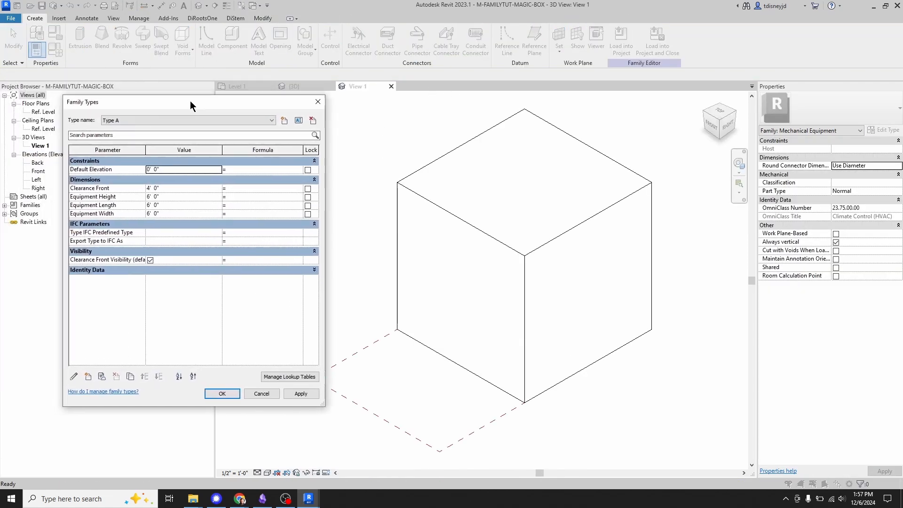
Start a new shared parameter and load MEPGUY_SP_MASTER_.txt from the desktop's Family Creation Tutorial folder as the shared parameter file.
click(88, 377)
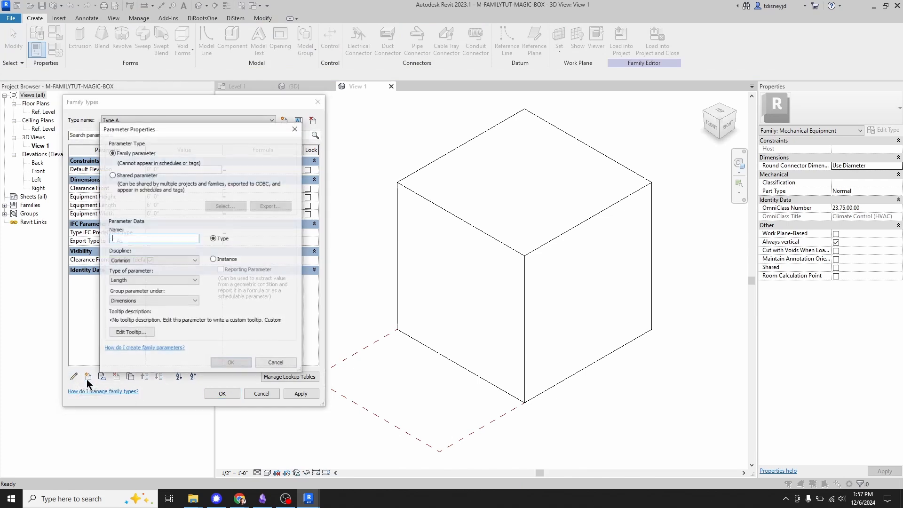
click(113, 175)
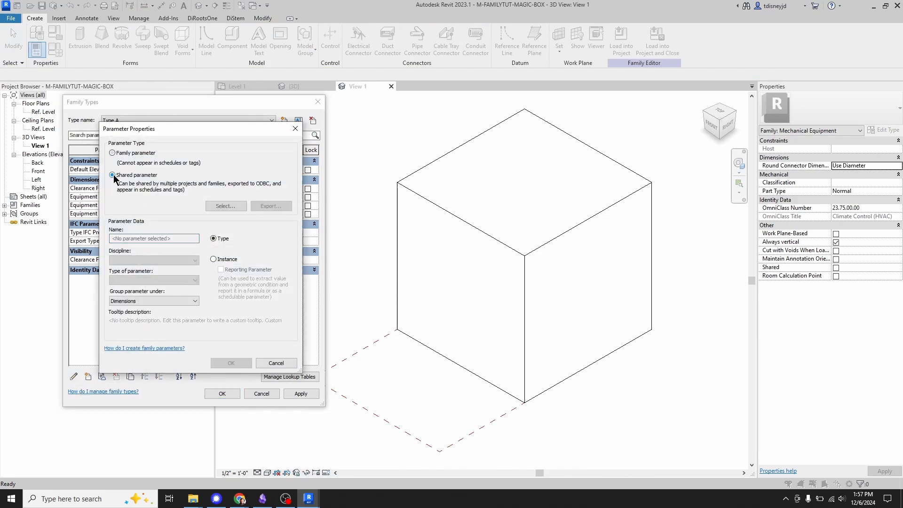
click(223, 206)
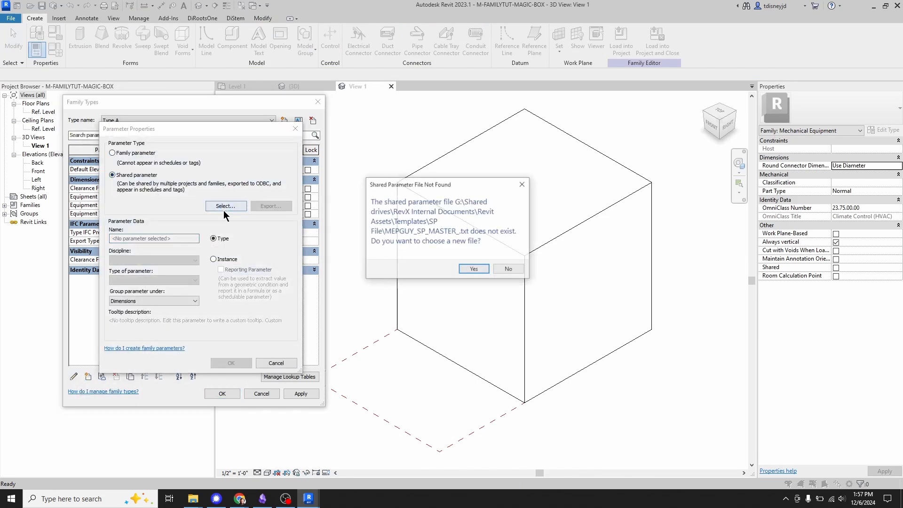
click(474, 271)
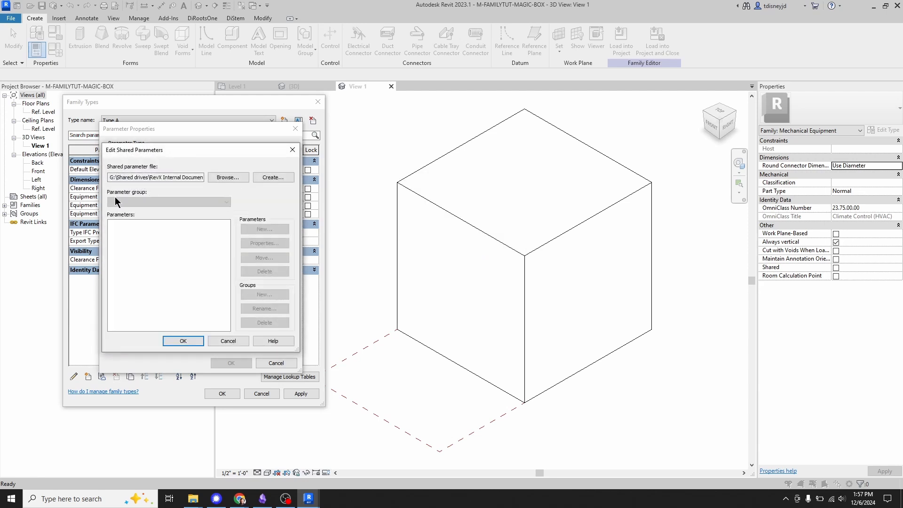
click(227, 178)
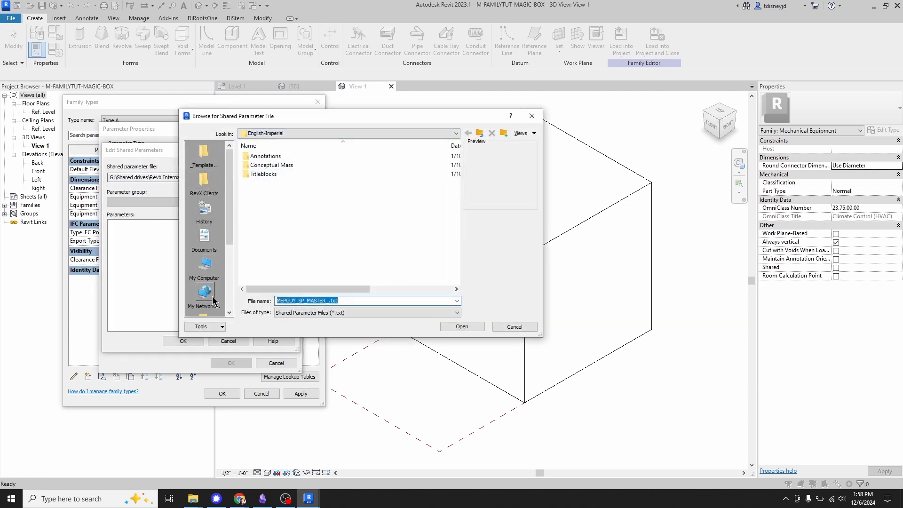
scroll(204, 291, down, 2)
click(204, 237)
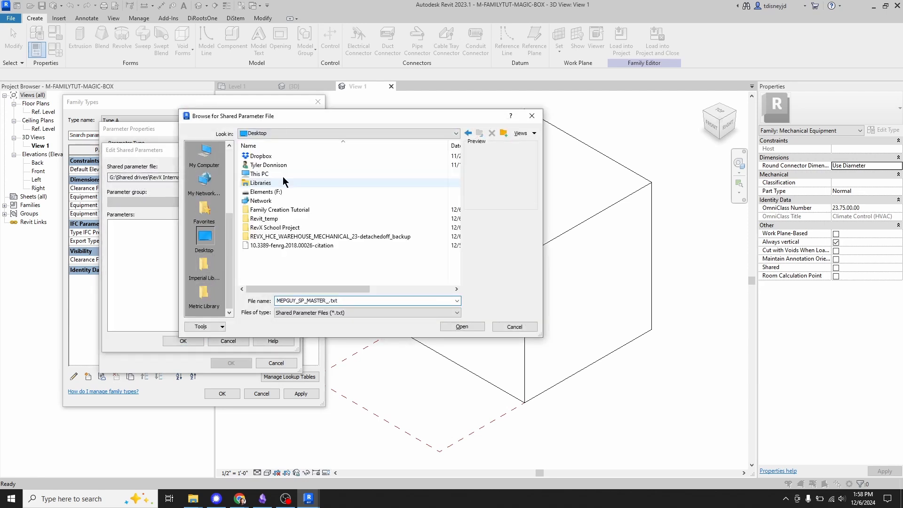
double_click(280, 209)
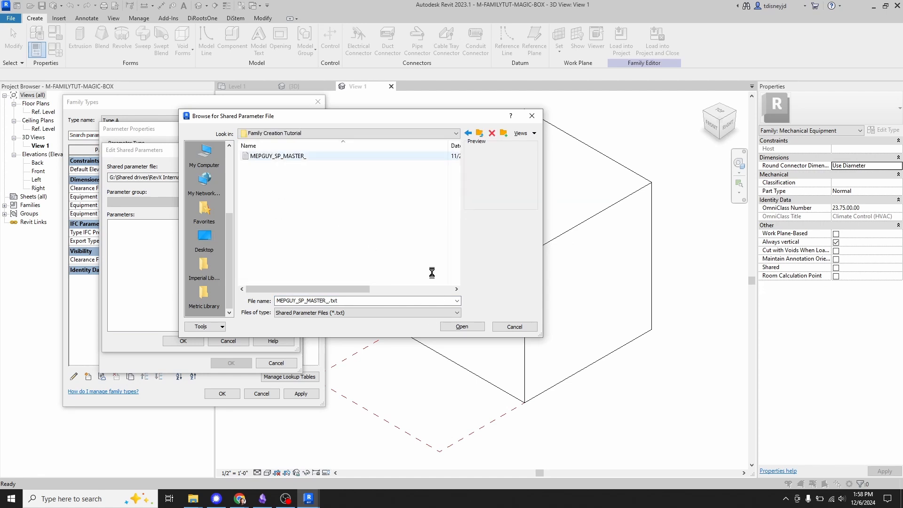
key(Return)
click(203, 202)
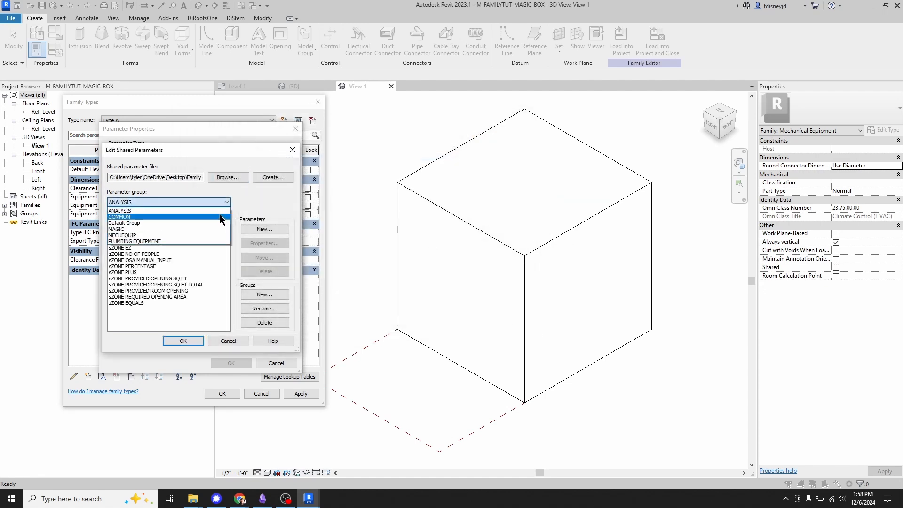
click(210, 222)
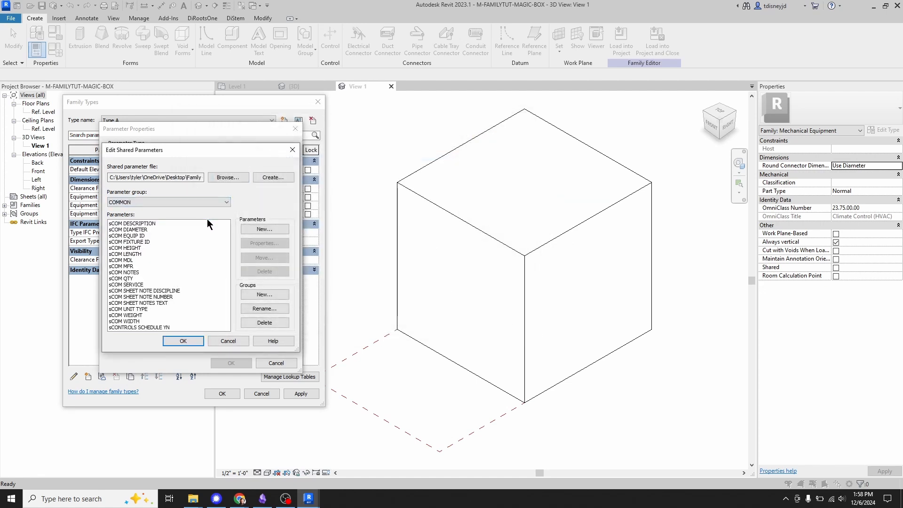
click(146, 236)
click(187, 343)
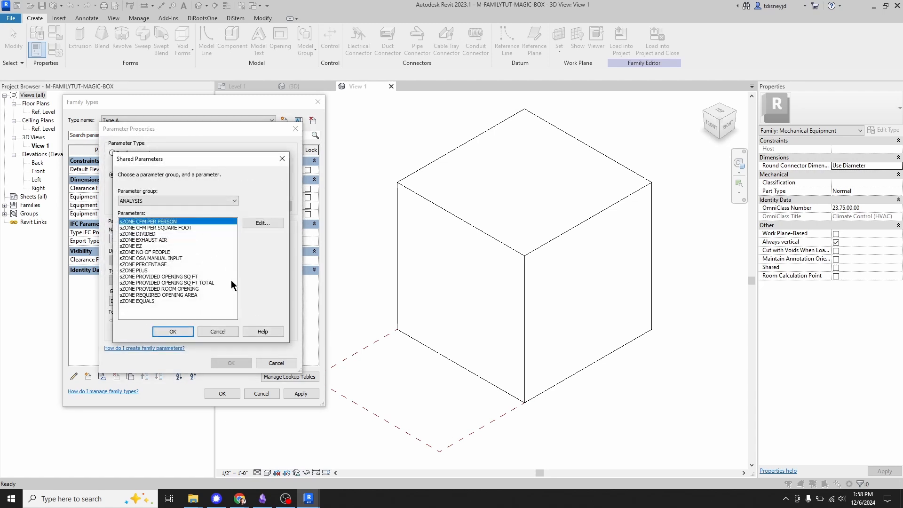
Try adding the shared parameter sCOM EQUIP ID from the COMMON group as an instance parameter, and discard the family type changes.
click(184, 201)
click(176, 221)
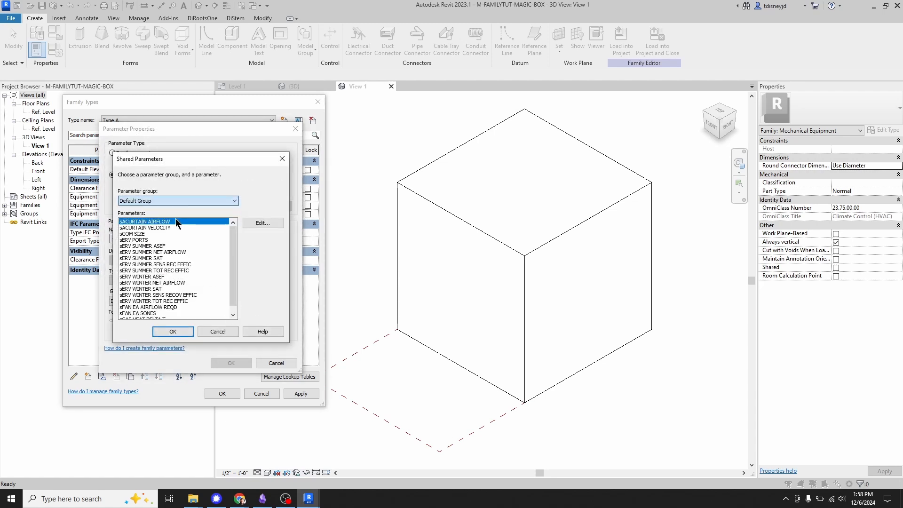
click(184, 201)
click(183, 211)
click(151, 234)
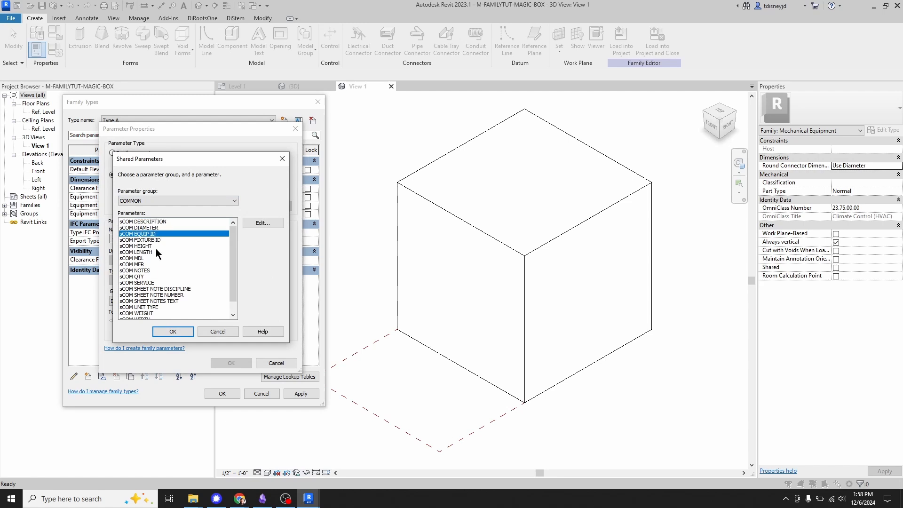
click(172, 331)
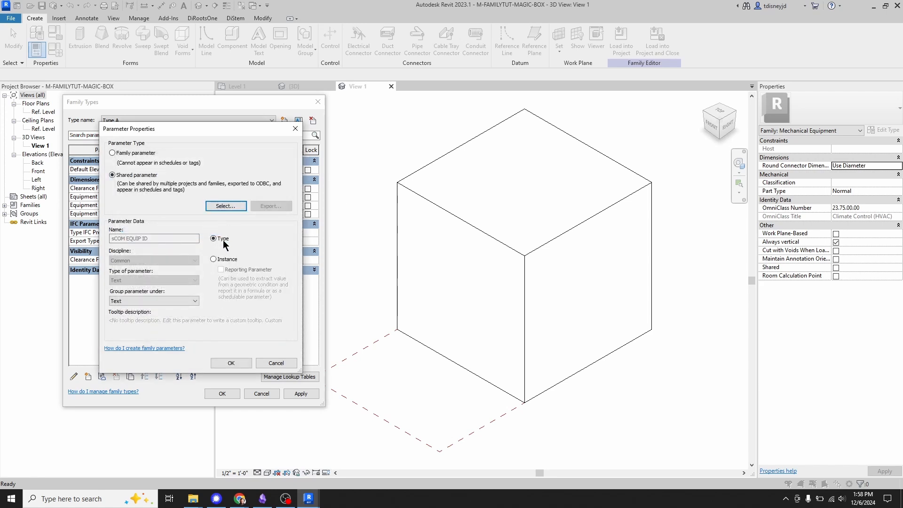
click(220, 261)
click(241, 365)
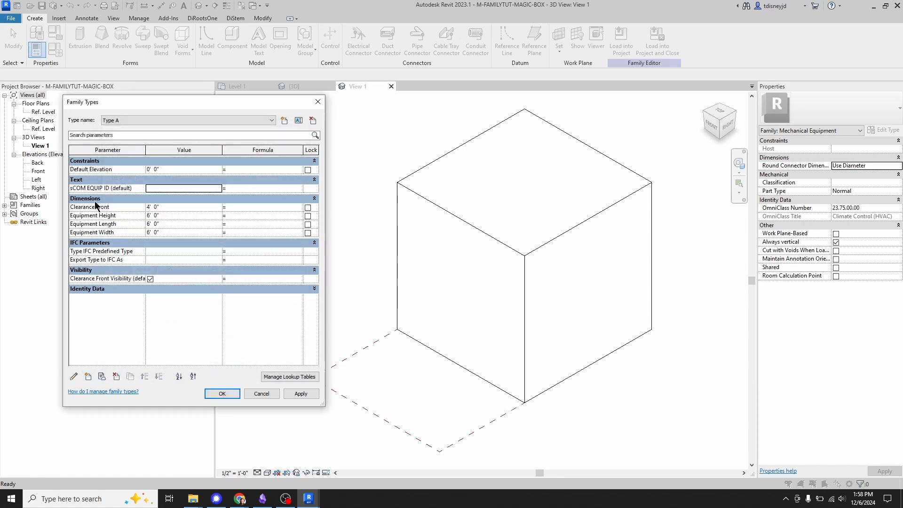
click(135, 188)
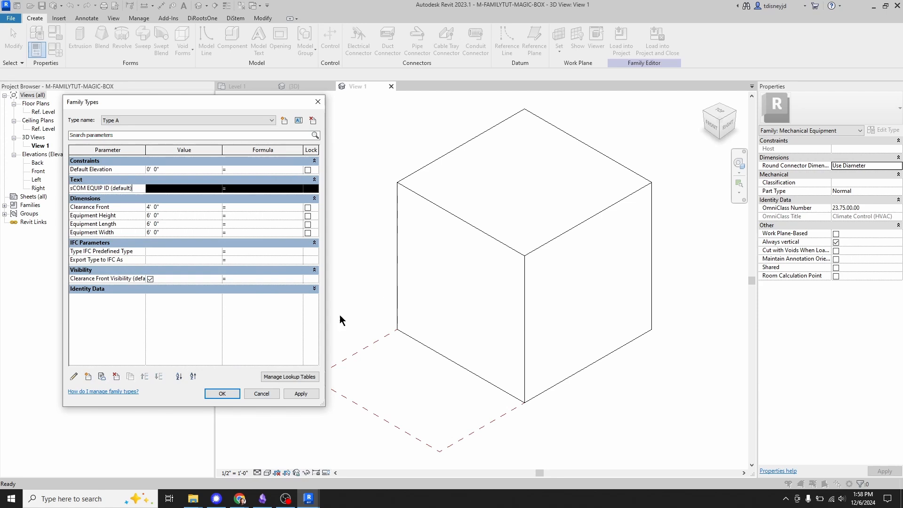
click(269, 393)
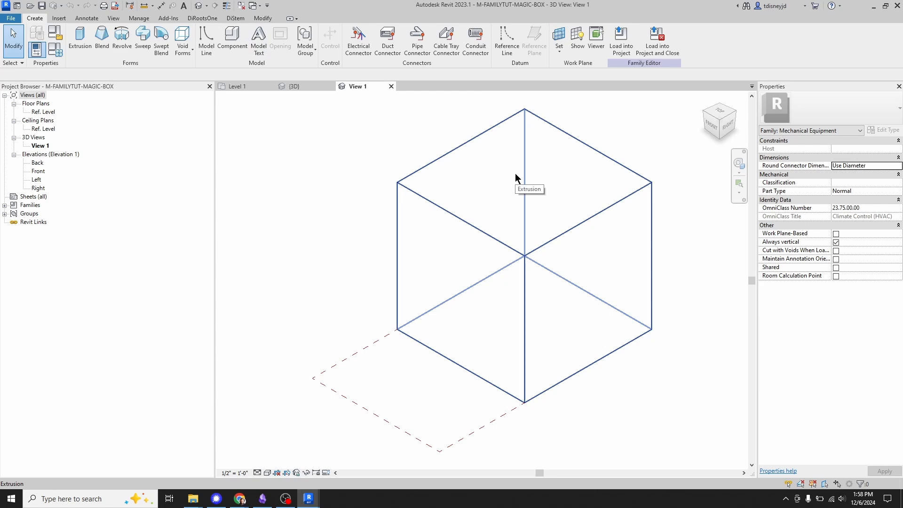
middle_drag(360, 170, 372, 193)
scroll(347, 165, down, 1)
scroll(365, 205, up, 1)
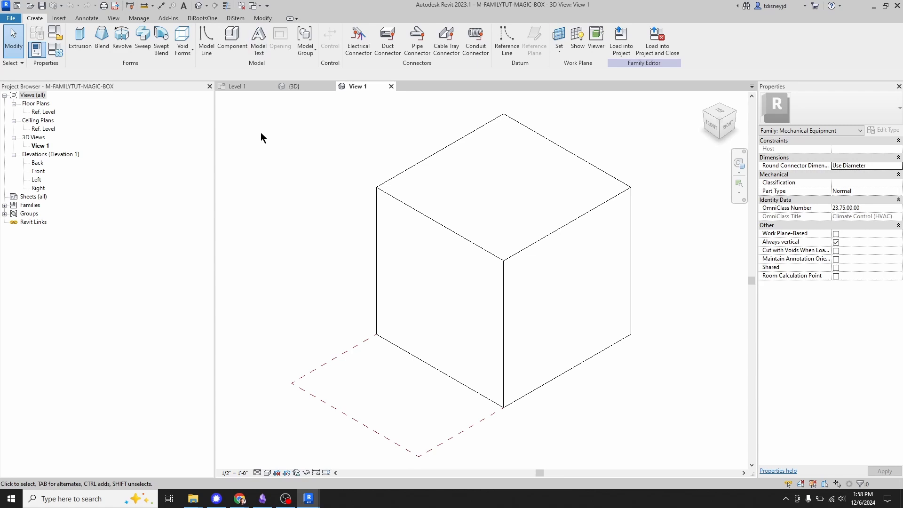
shift+middle_drag(335, 173, 331, 205)
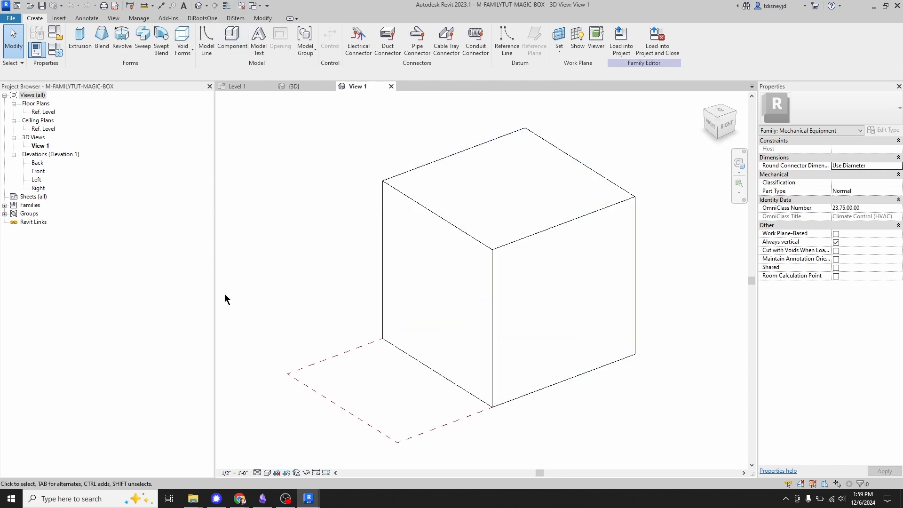
Open the DiRootsOne ParaManager for the magic box family and look through its existing parameters.
middle_drag(366, 221, 390, 221)
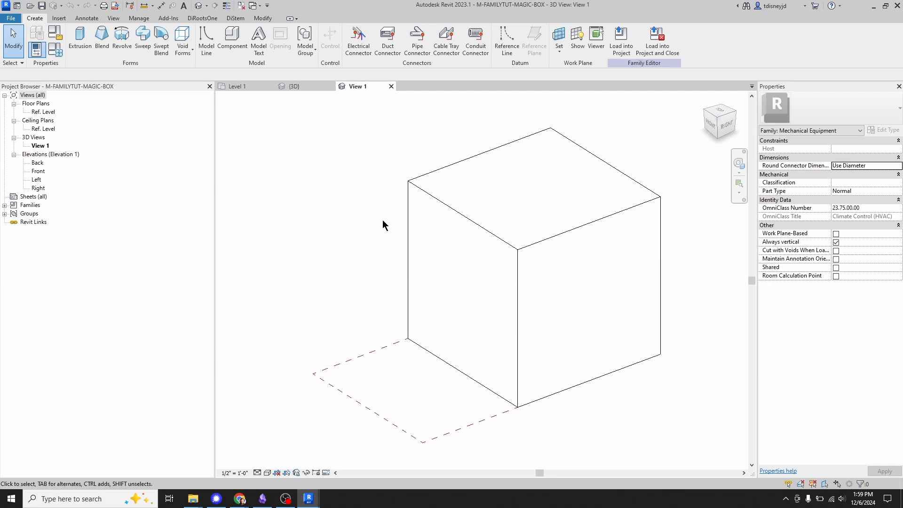
click(201, 20)
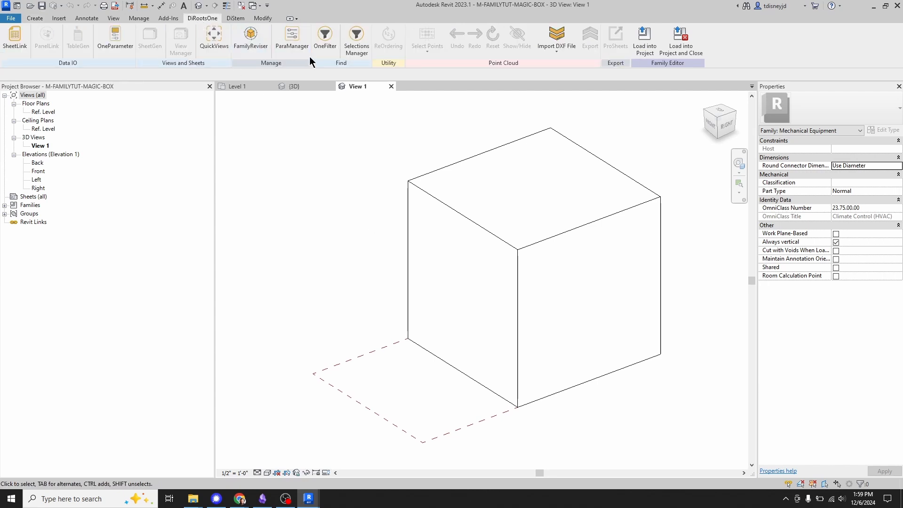
click(289, 46)
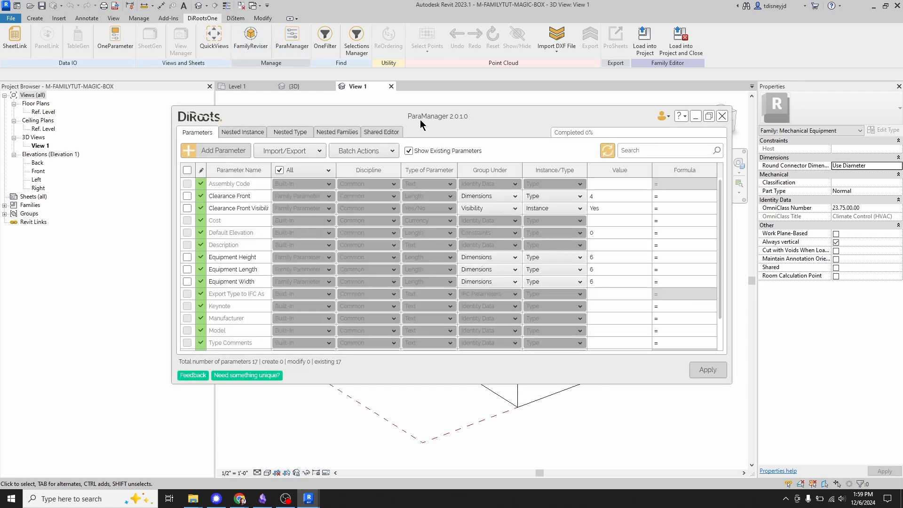
drag(401, 116, 301, 111)
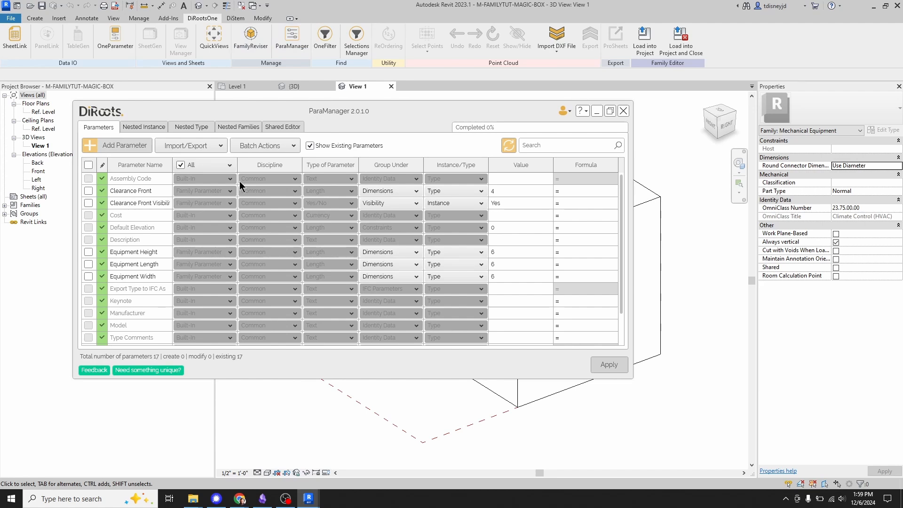
scroll(141, 292, down, 1)
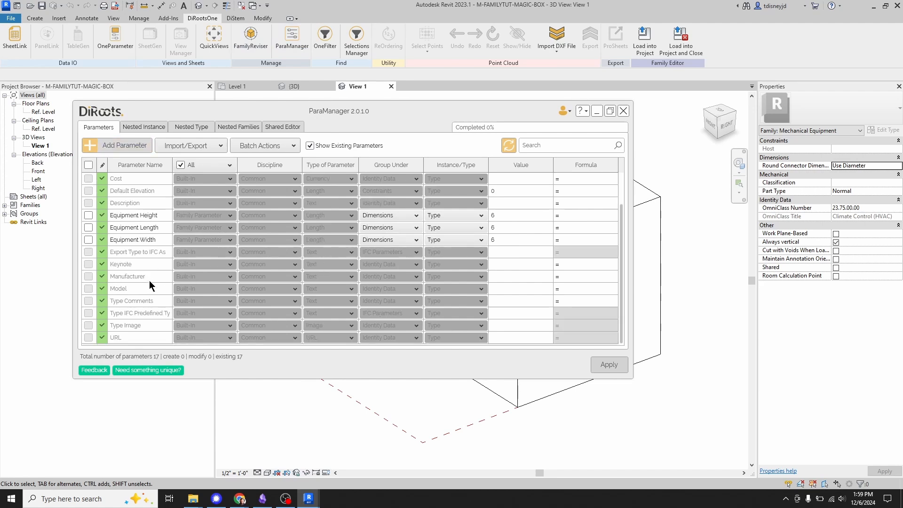
scroll(148, 287, up, 1)
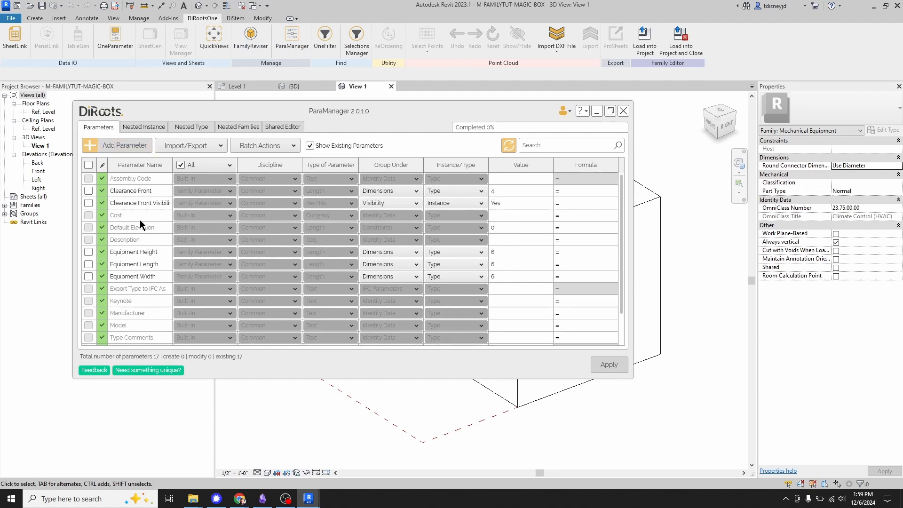
Filter the ParaManager list to shared parameters only, excluding family and built-in parameters.
click(228, 170)
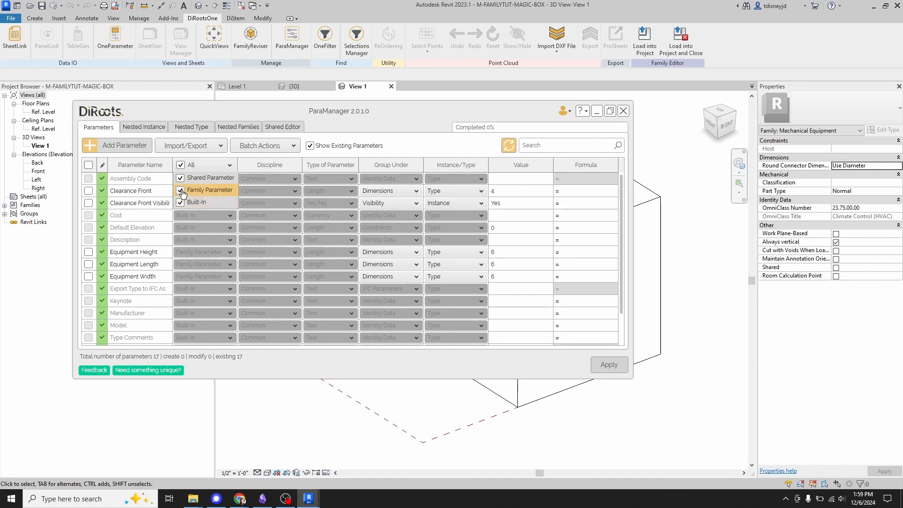
click(181, 206)
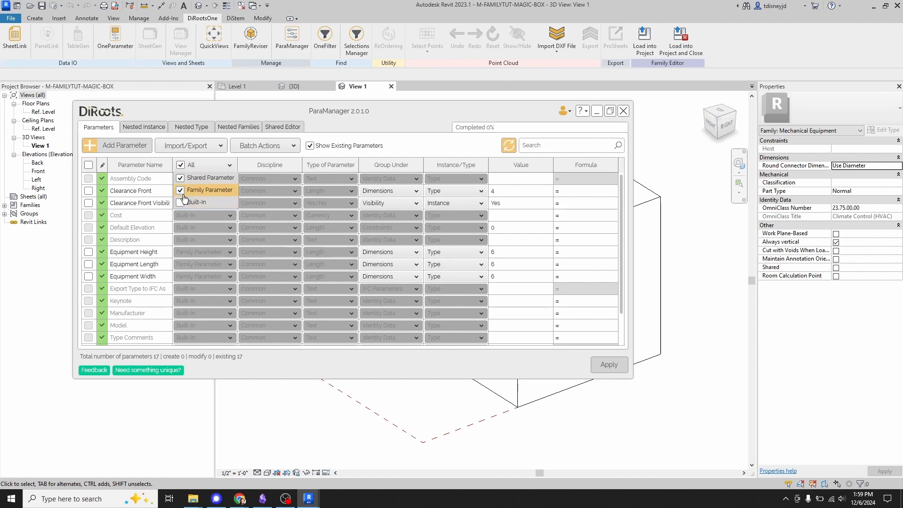
click(163, 273)
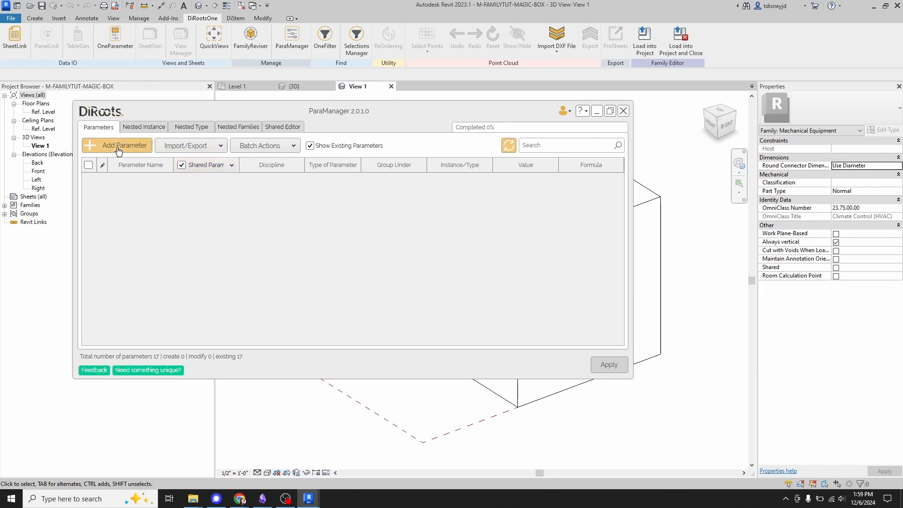
Start importing shared parameters from a text file into ParaManager.
click(213, 147)
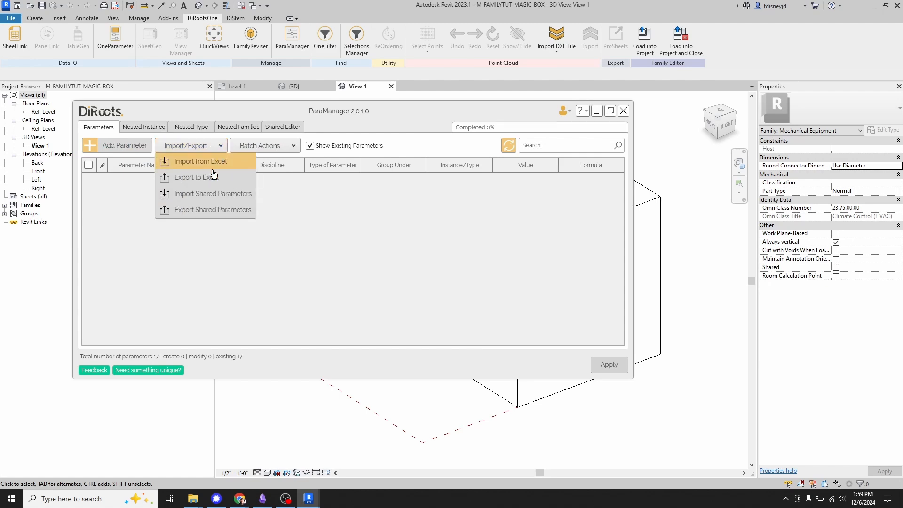
click(214, 194)
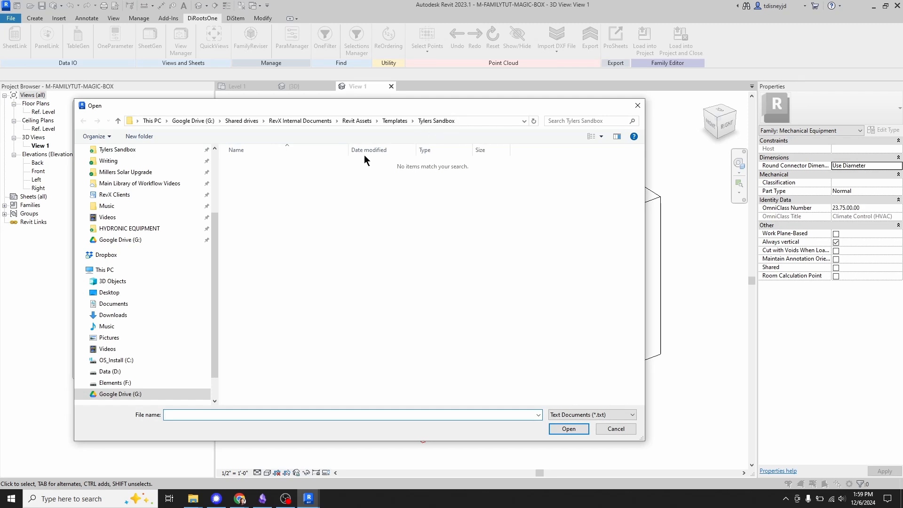
Load the shared parameter file MEPGUY_SP_MASTER_ from the Family Creation Tutorial folder on the Desktop.
click(115, 293)
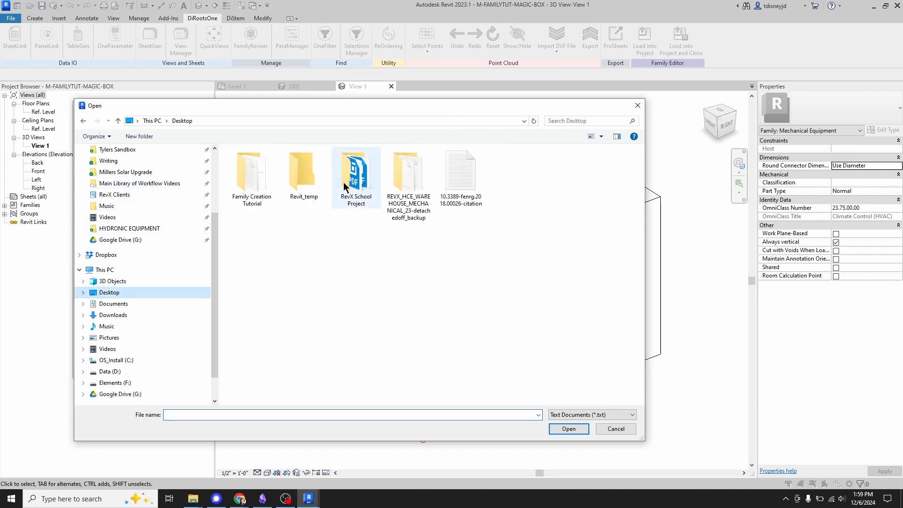
click(356, 185)
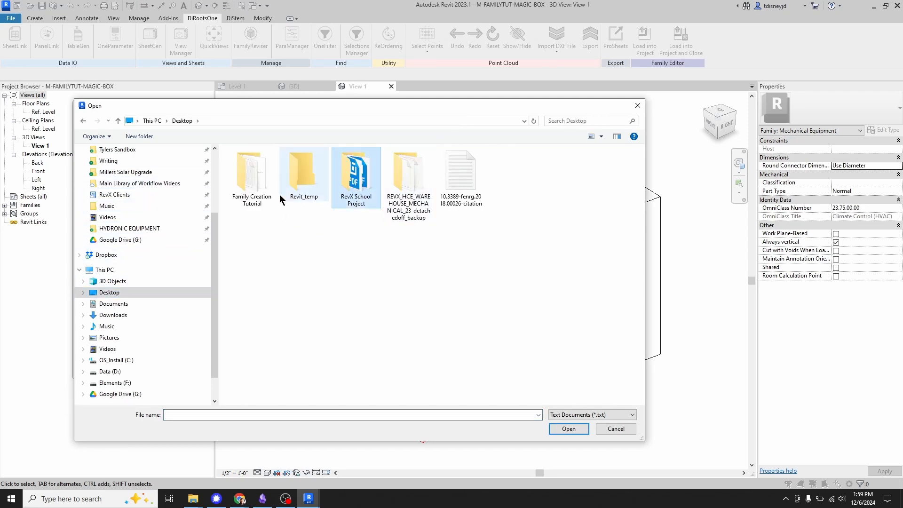
double_click(258, 195)
click(266, 164)
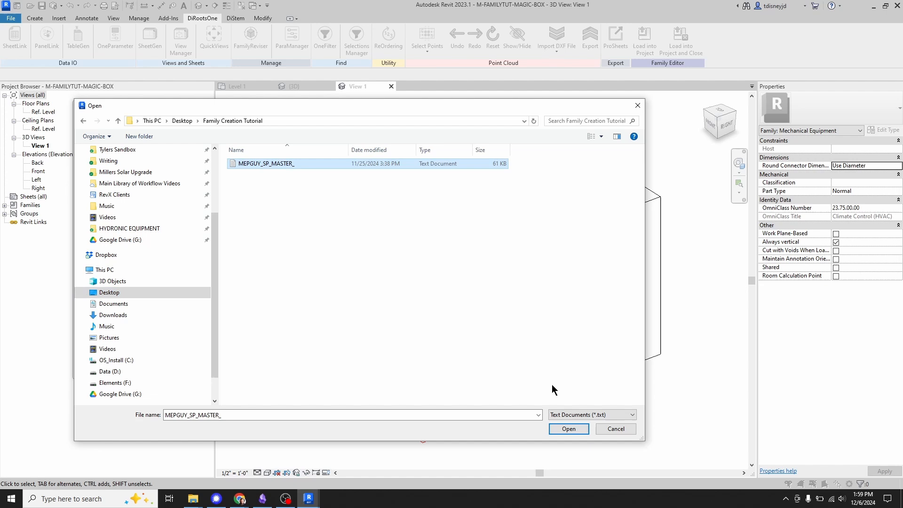
click(568, 429)
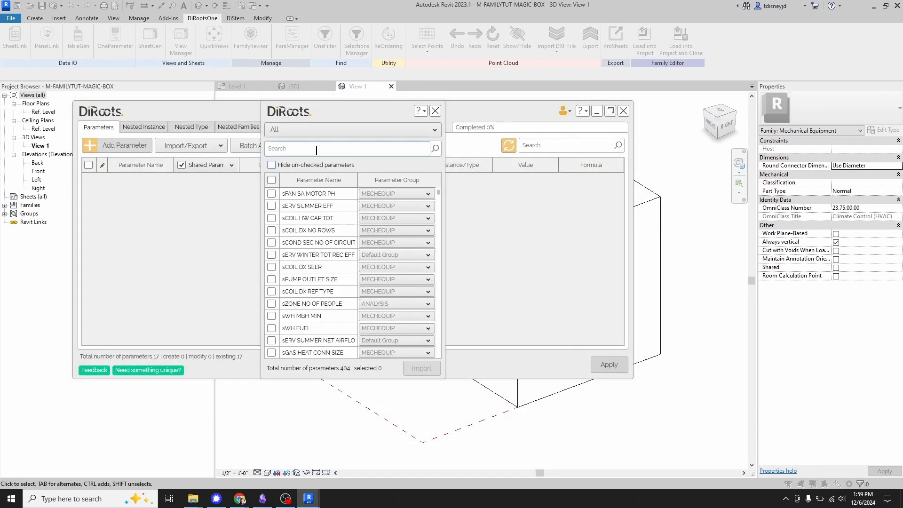
Filter the shared parameters by "scom" and select sCOM WIDTH, NOTES, LENGTH, HEIGHT, DESCRIPTION, UNIT TYPE, WEIGHT and SERVICE.
click(316, 150)
text(scom)
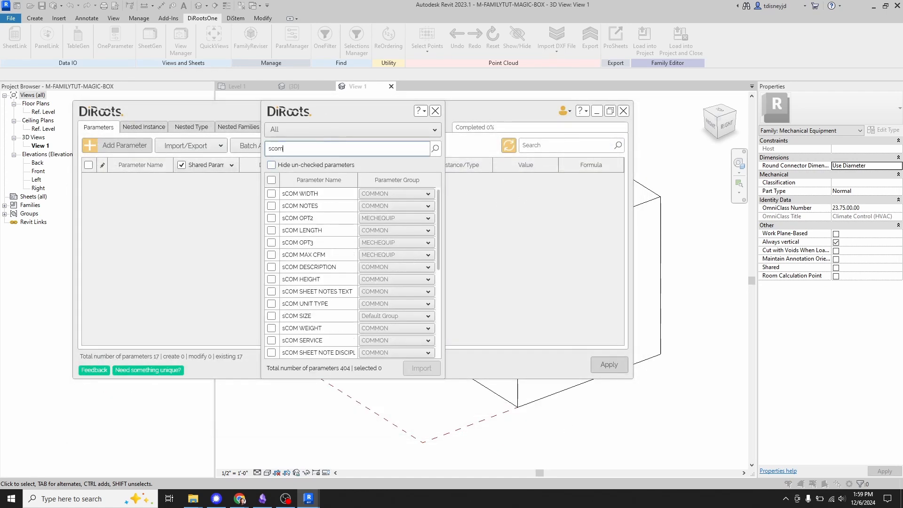
click(271, 207)
click(271, 194)
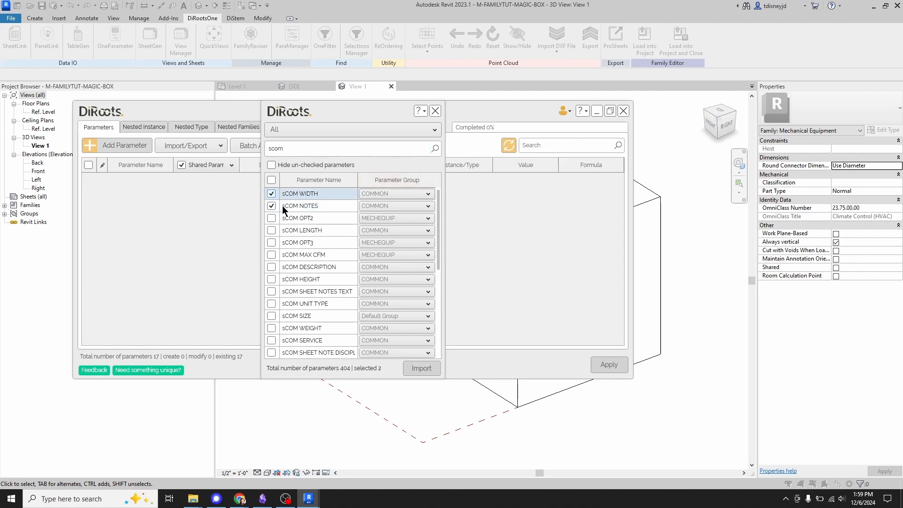
click(271, 230)
click(272, 279)
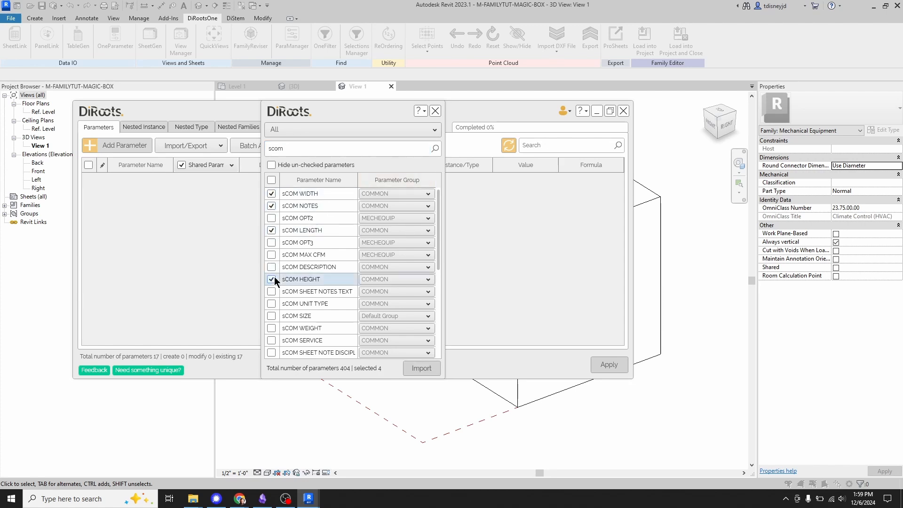
click(271, 267)
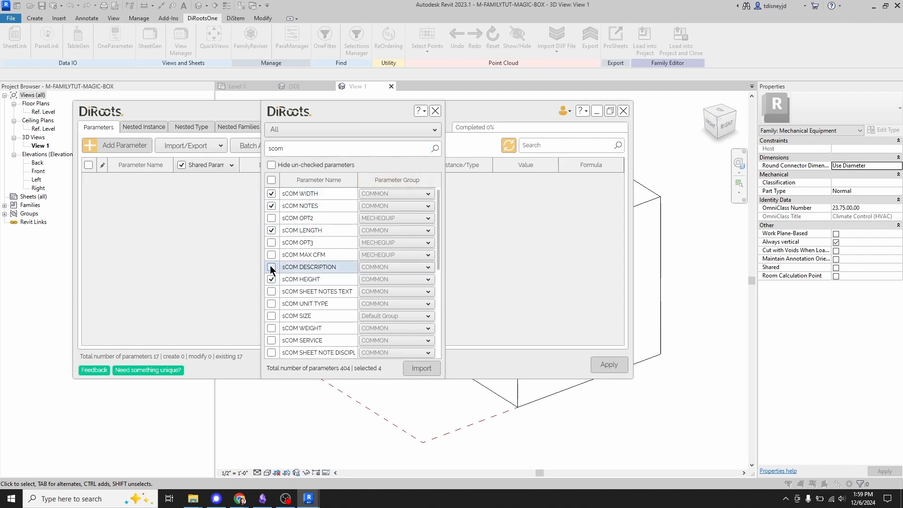
click(272, 304)
click(272, 328)
click(271, 340)
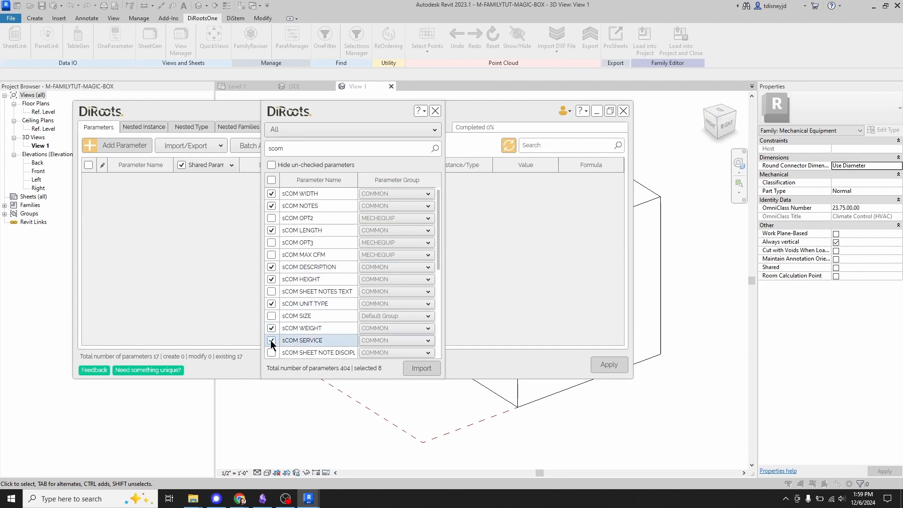
Add sCOM EQUIP ID, MDL, MFR and LOCATION to the selection and import all selected shared parameters.
scroll(348, 325, down, 4)
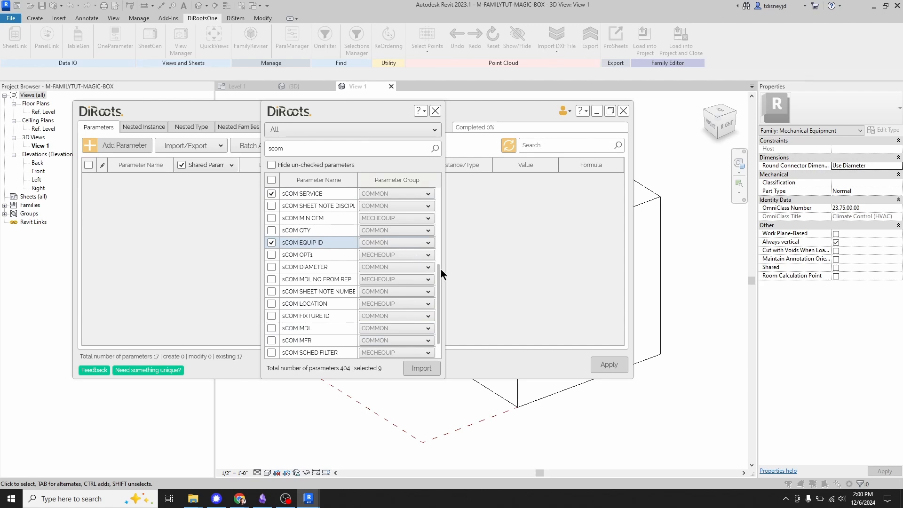
scroll(439, 273, down, 1)
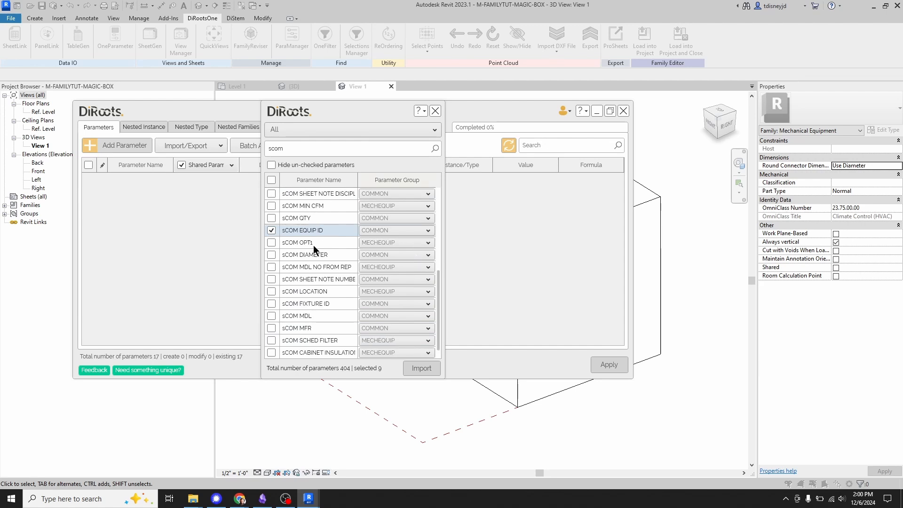
click(271, 315)
click(271, 327)
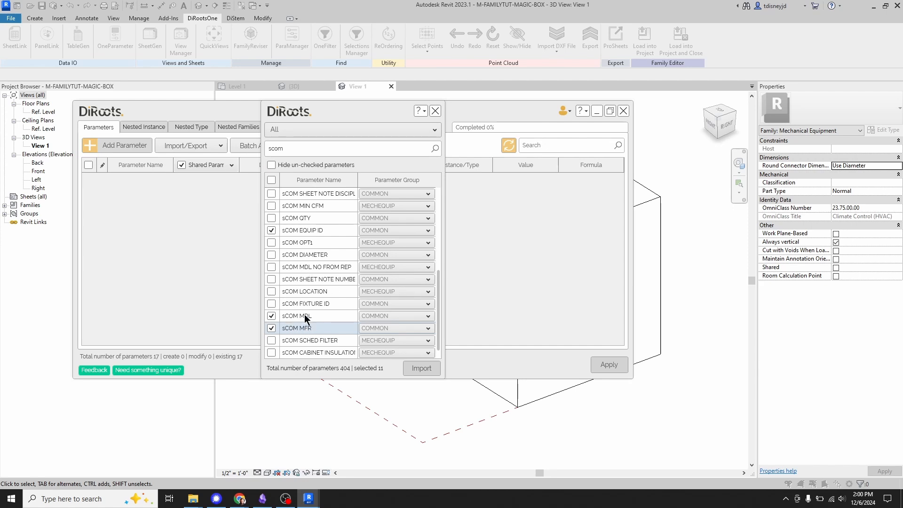
scroll(342, 329, down, 1)
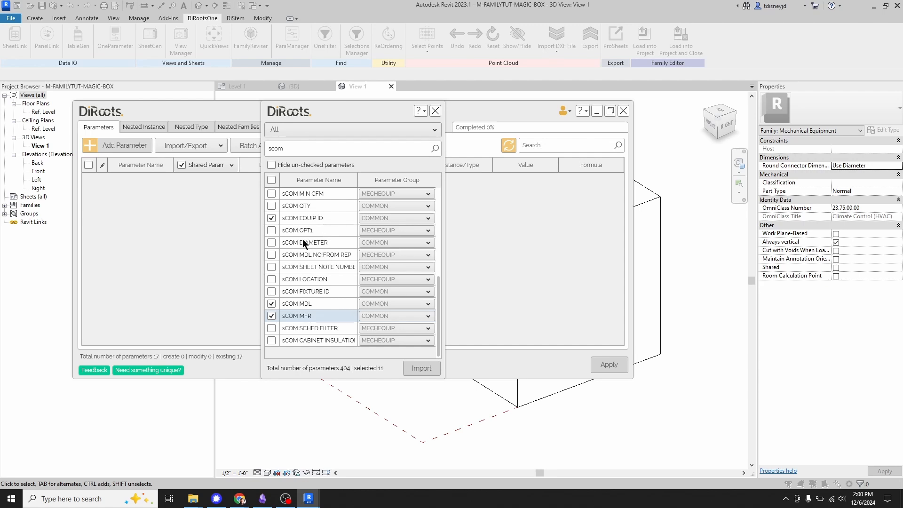
scroll(297, 243, up, 5)
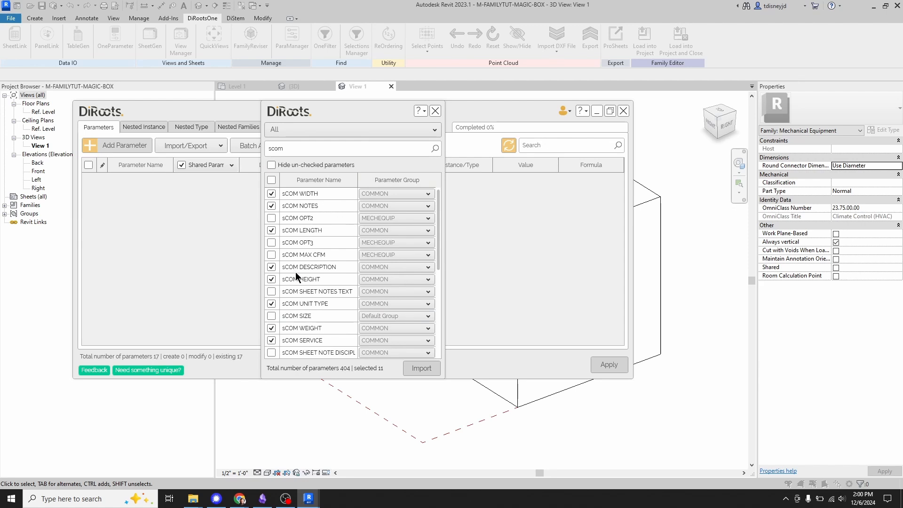
scroll(300, 295, down, 2)
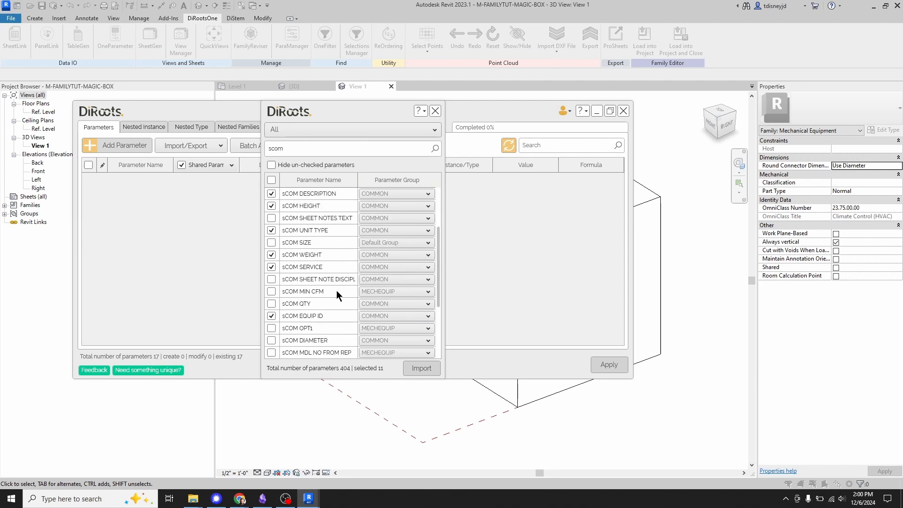
scroll(336, 294, down, 3)
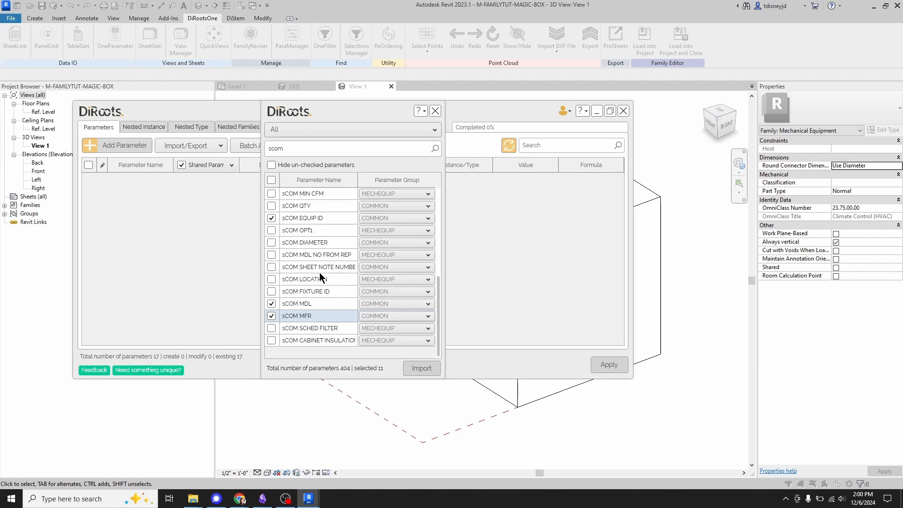
click(272, 279)
click(422, 368)
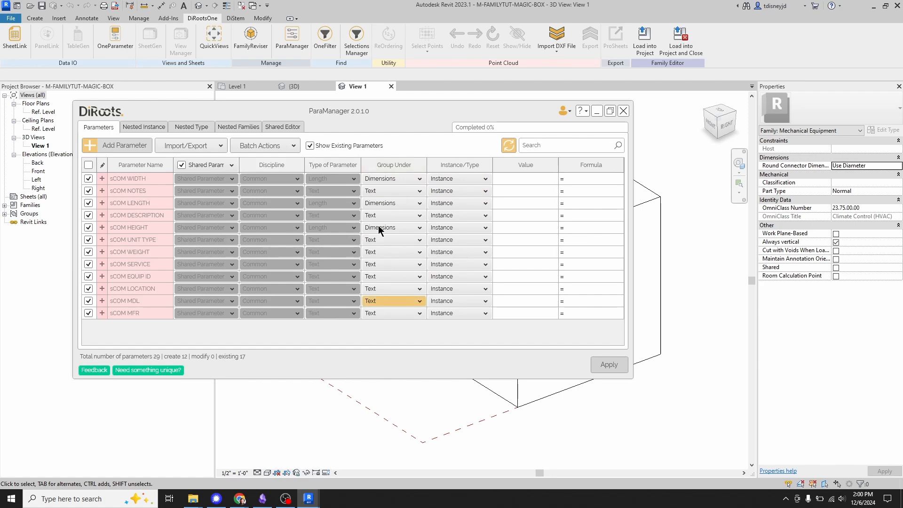
Group all imported parameters, from sCOM WIDTH through sCOM MFR, under Other.
click(131, 180)
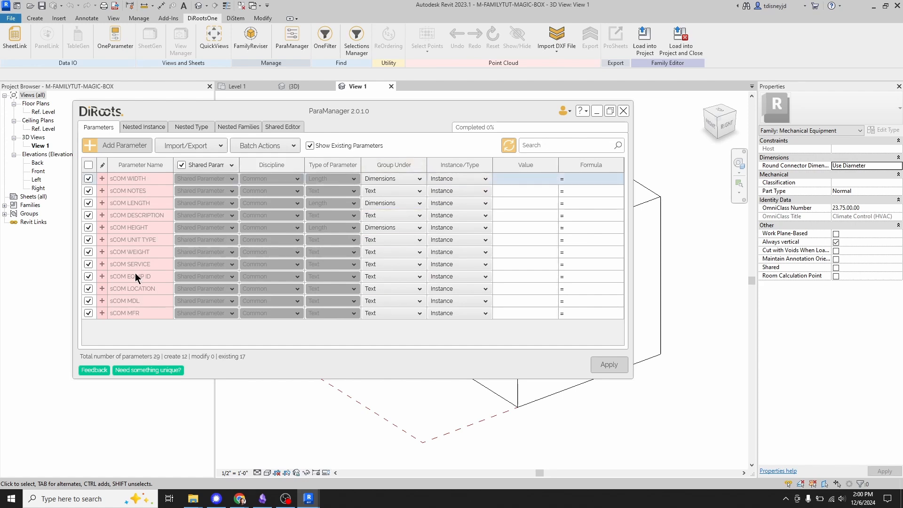
shift+click(138, 317)
click(404, 179)
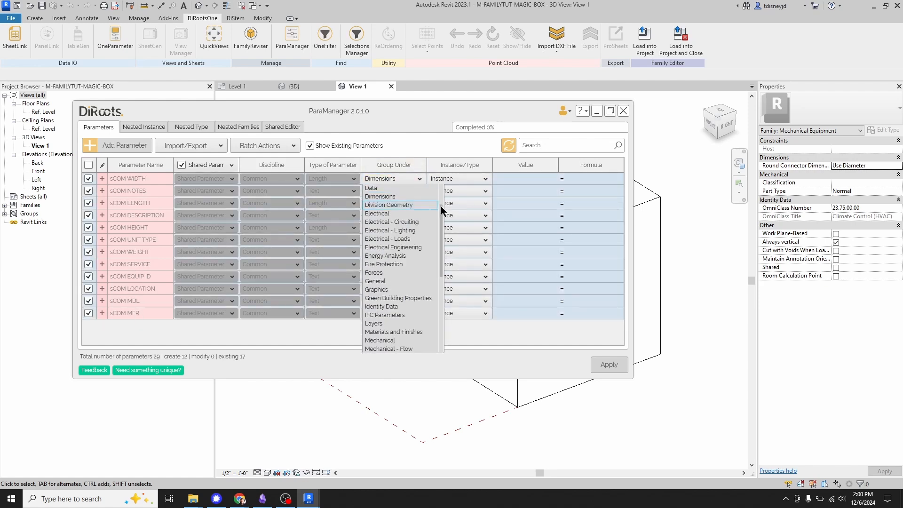
scroll(399, 334, down, 7)
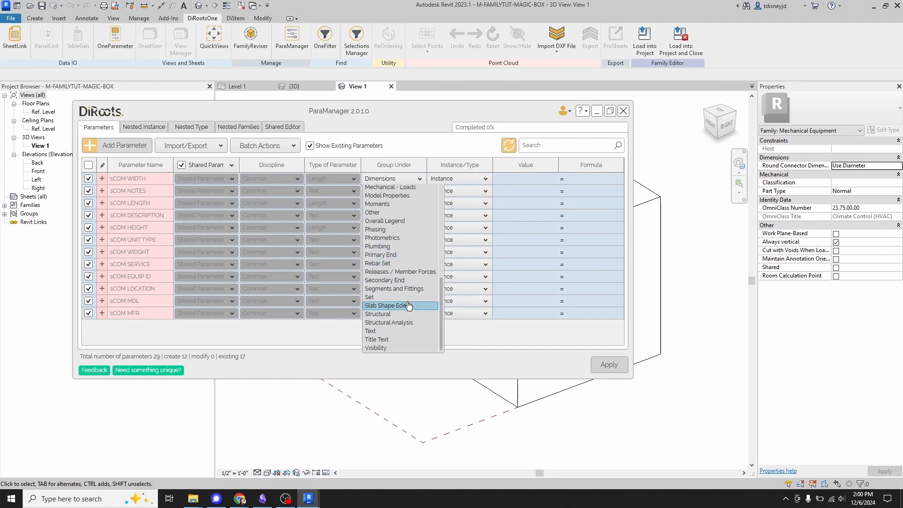
click(378, 212)
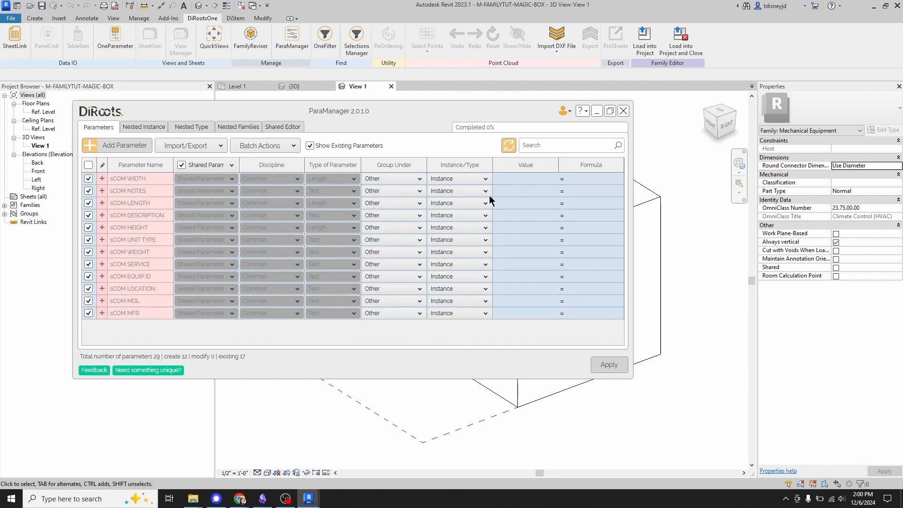
Make sCOM UNIT TYPE and sCOM WEIGHT type parameters.
click(137, 182)
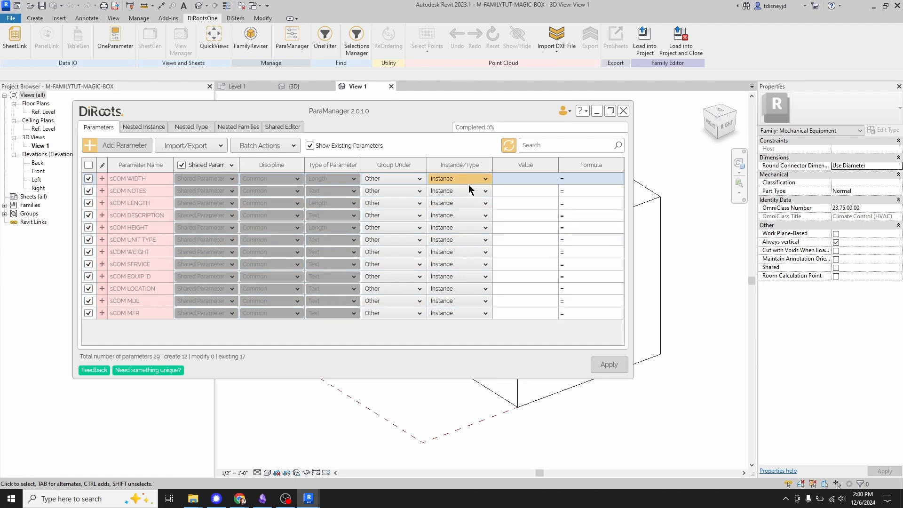
click(151, 192)
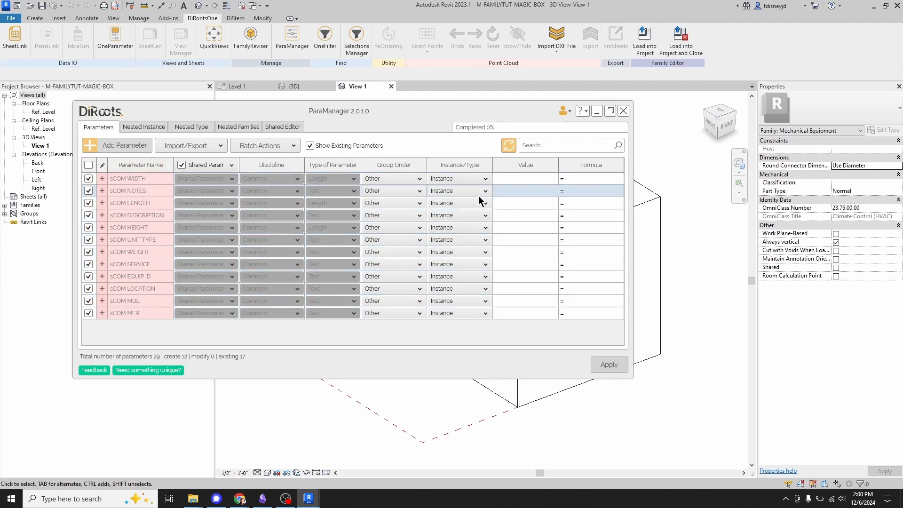
click(153, 204)
click(136, 216)
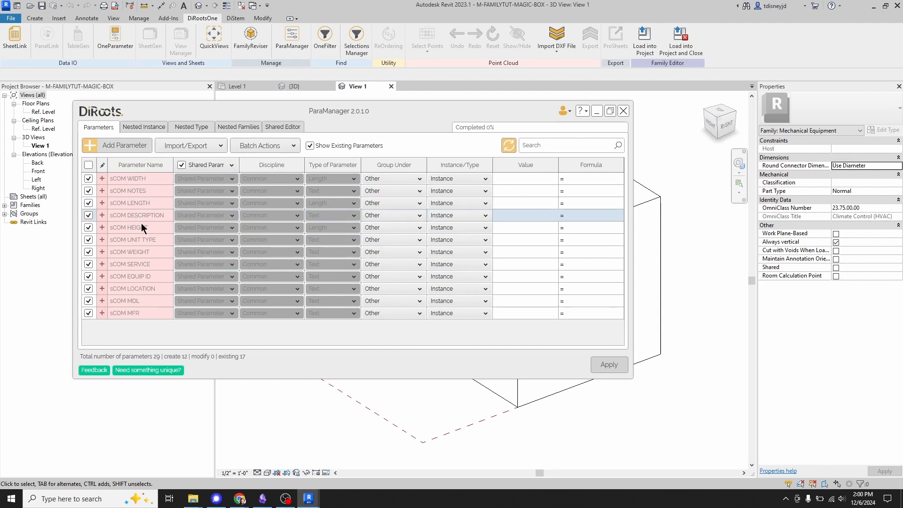
click(134, 230)
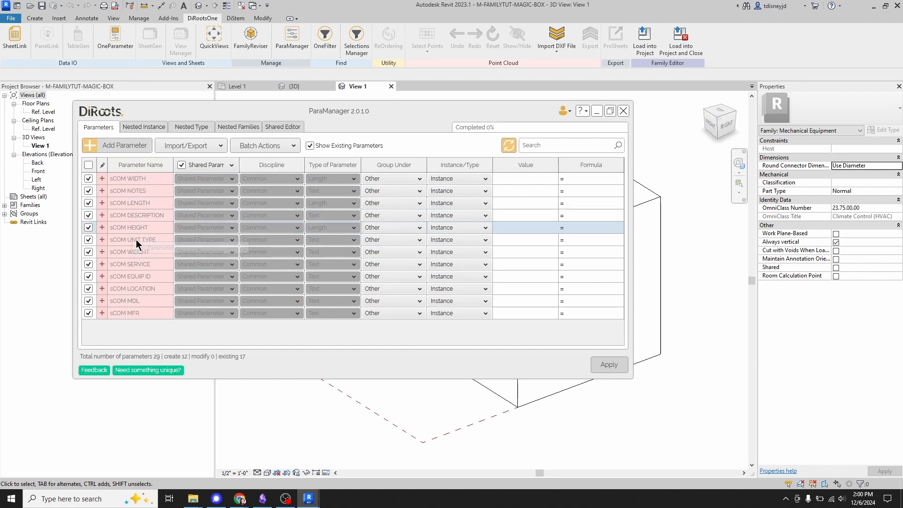
click(140, 241)
click(485, 240)
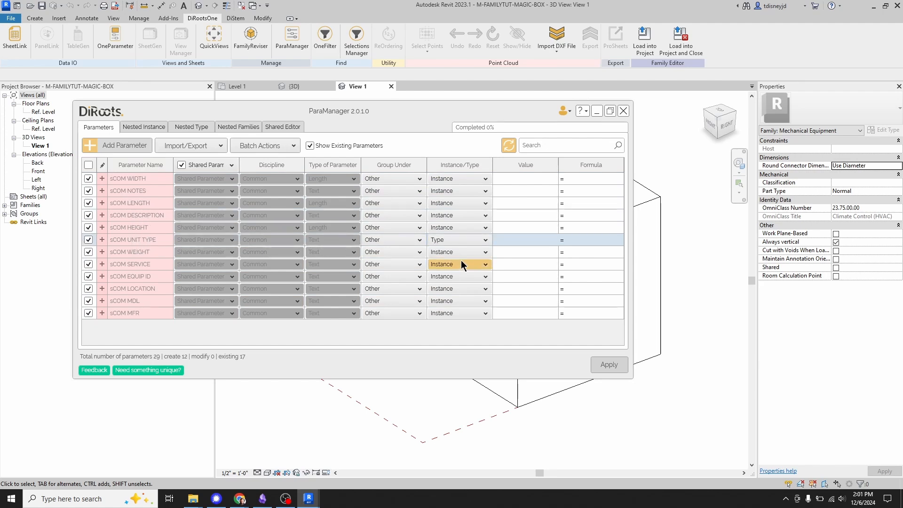
click(461, 264)
click(143, 257)
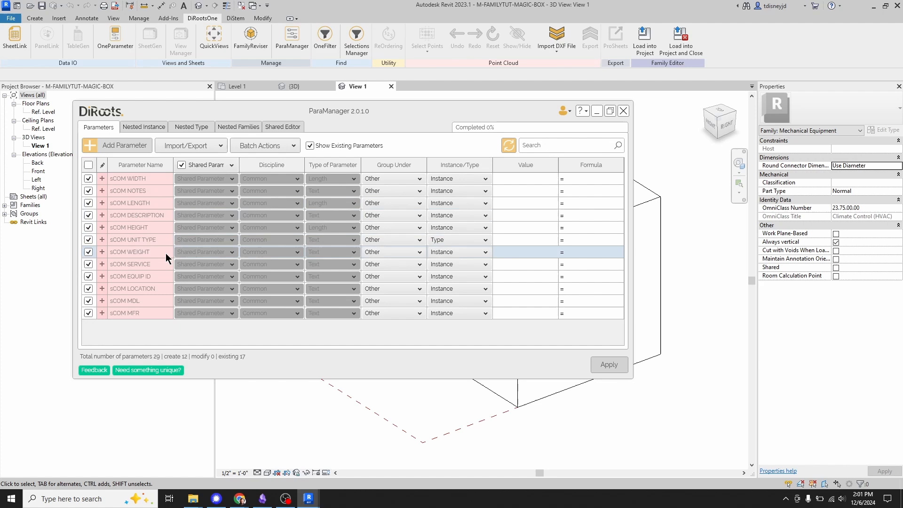
click(485, 253)
click(458, 276)
Make sCOM MDL and sCOM MFR type parameters, leaving sCOM SERVICE, EQUIP ID and LOCATION as instance parameters.
click(145, 269)
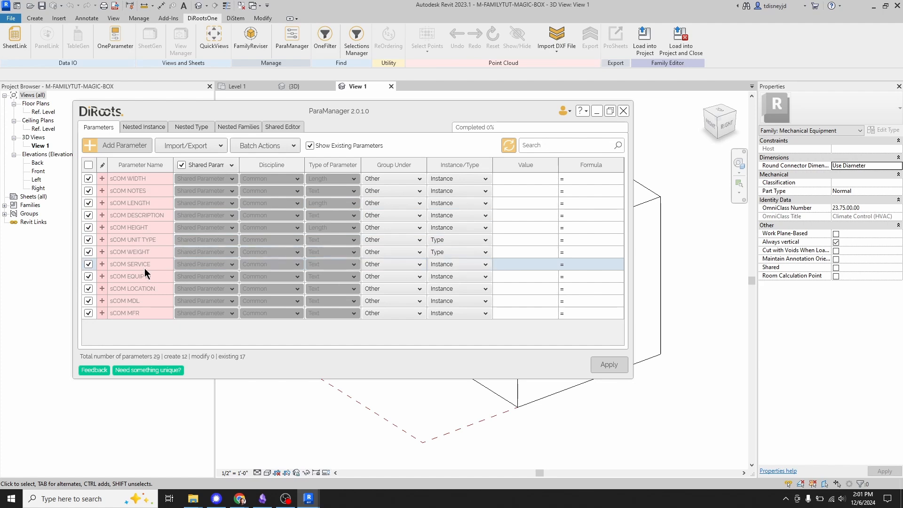
click(139, 282)
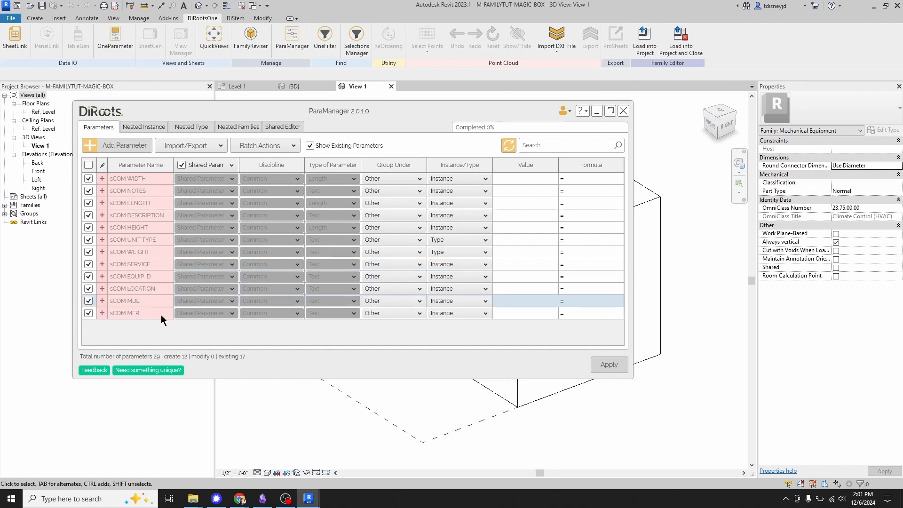
click(466, 301)
click(464, 319)
click(466, 313)
click(454, 333)
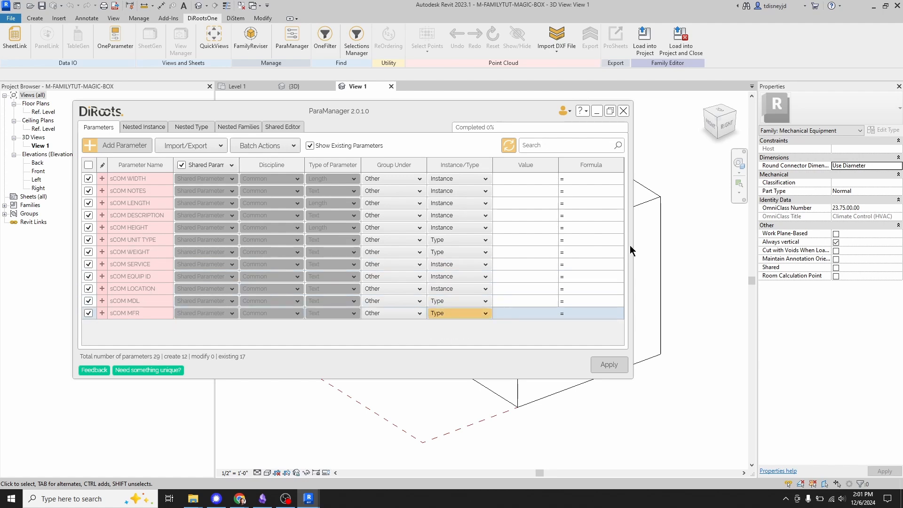
Make the dimension parameters sCOM WIDTH, sCOM LENGTH and sCOM HEIGHT type parameters.
click(145, 178)
click(465, 179)
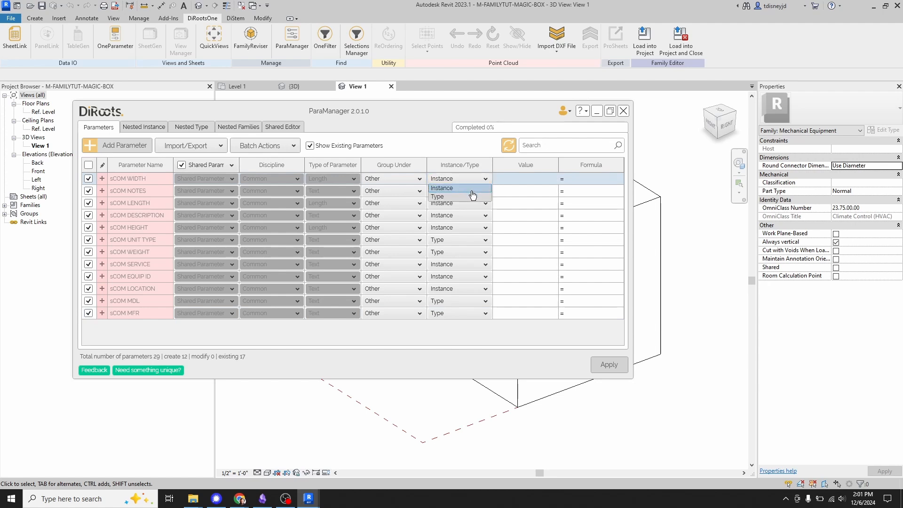
click(471, 197)
click(142, 203)
click(469, 204)
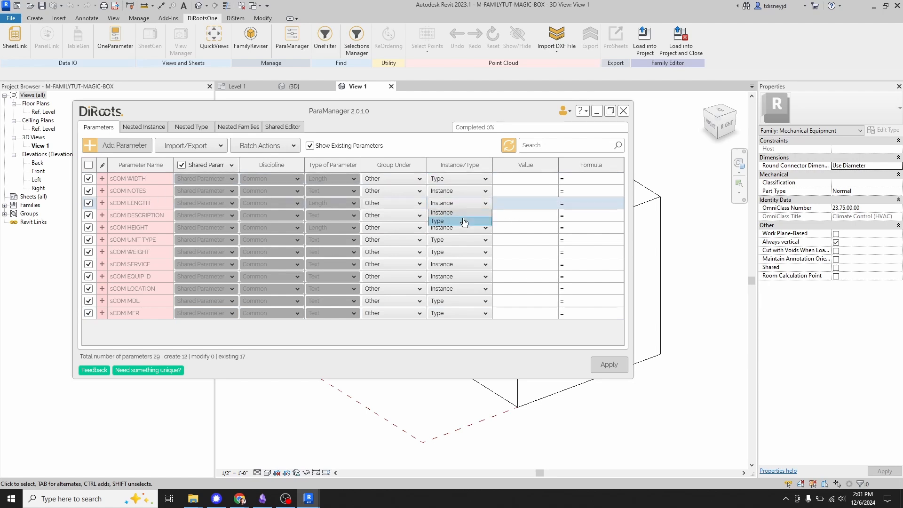
click(457, 221)
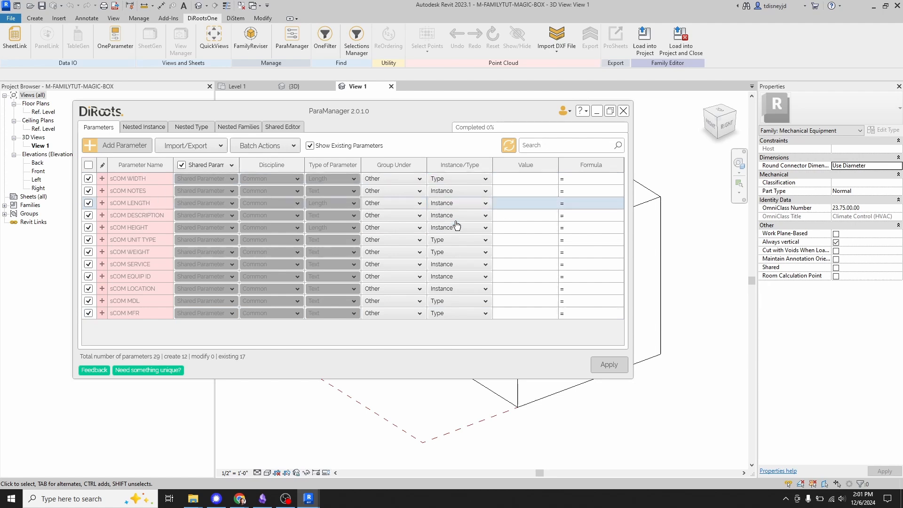
click(136, 227)
click(457, 227)
click(453, 245)
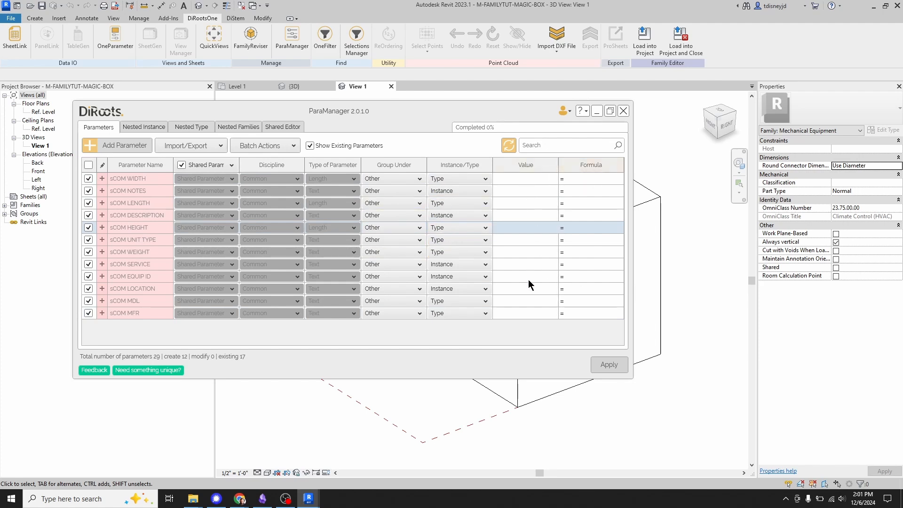
drag(340, 115, 369, 116)
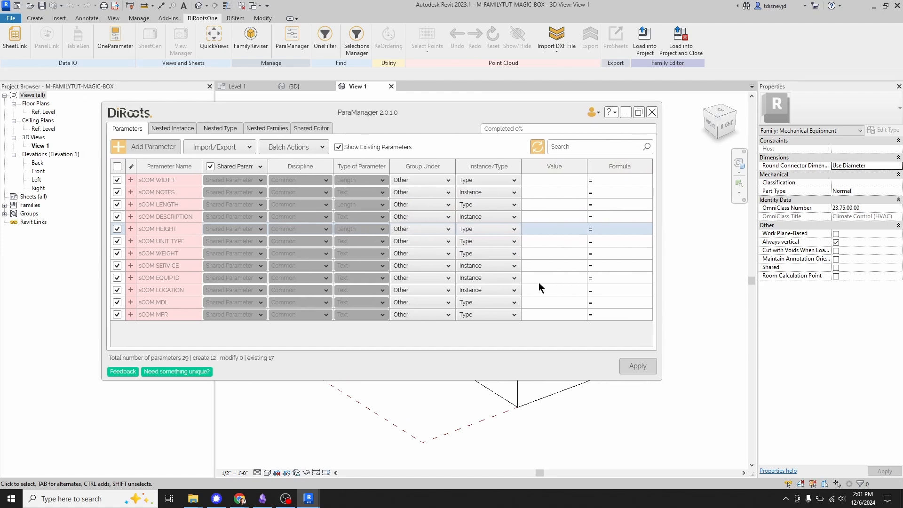
Create the configured sCOM parameters in the family and close ParaManager.
click(638, 366)
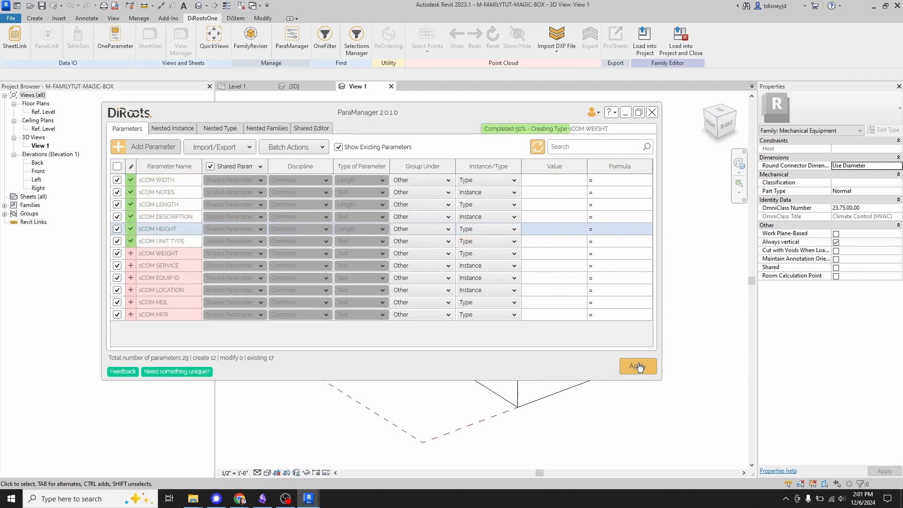
click(471, 263)
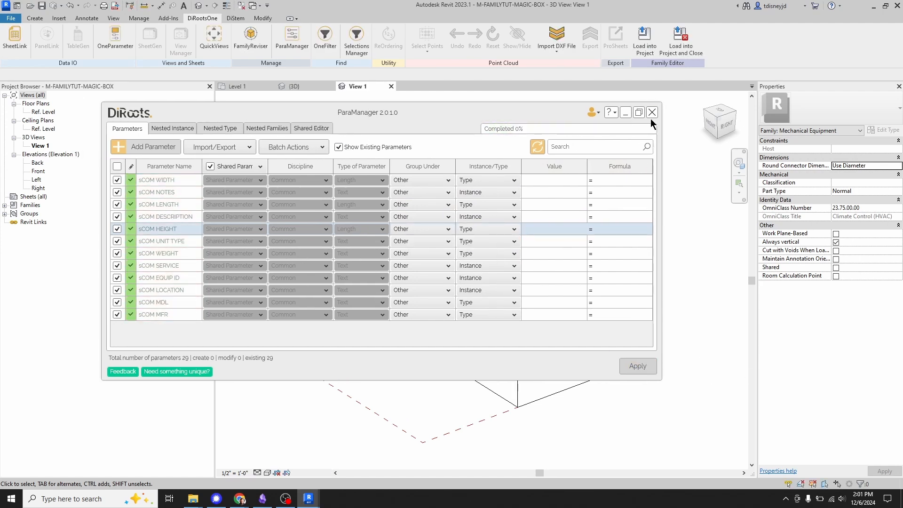
click(651, 112)
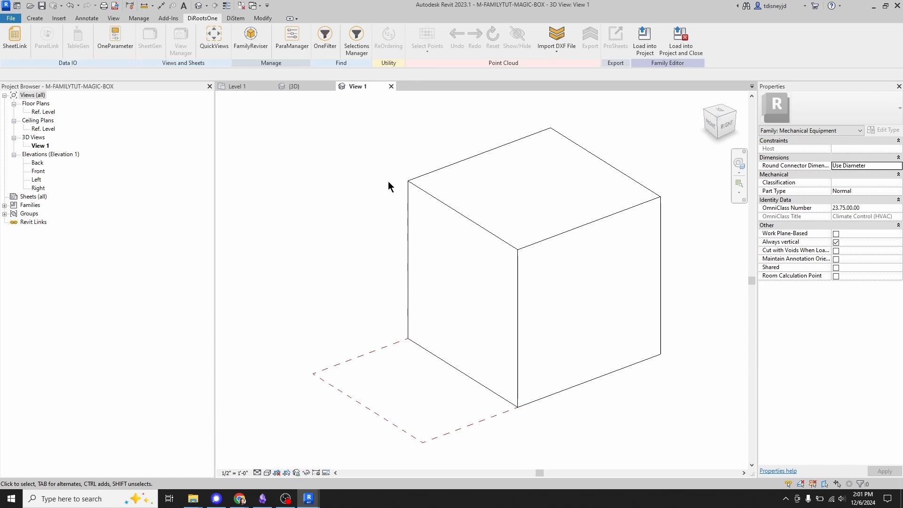
Set the formula of sCOM WIDTH to Equipment Width in the family types.
click(35, 18)
click(55, 49)
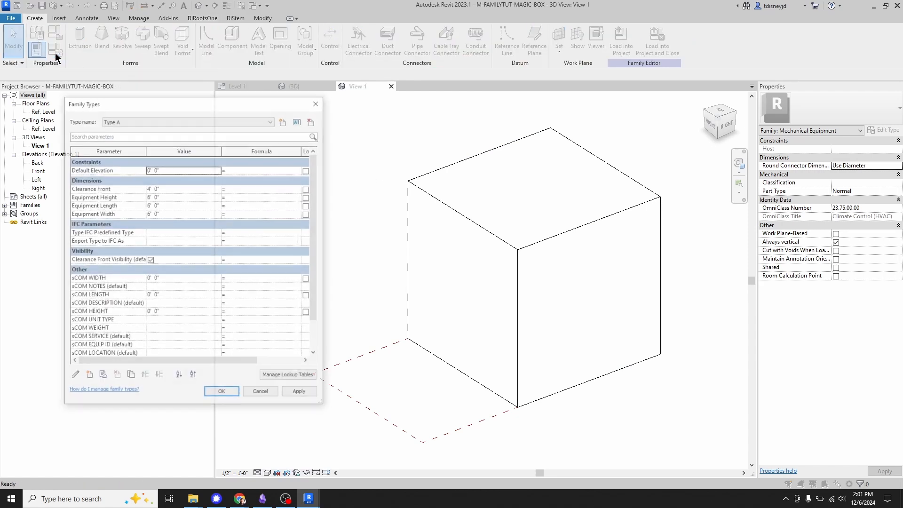
scroll(200, 235, down, 2)
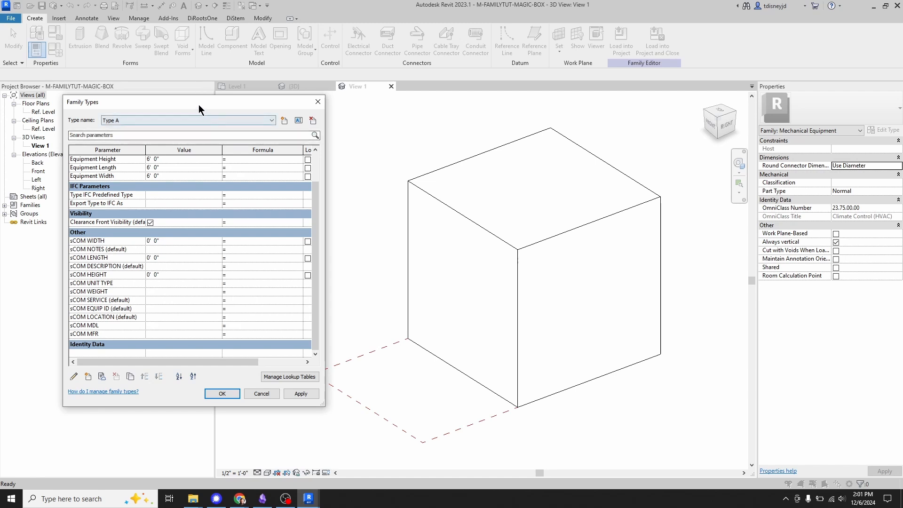
drag(198, 104, 183, 56)
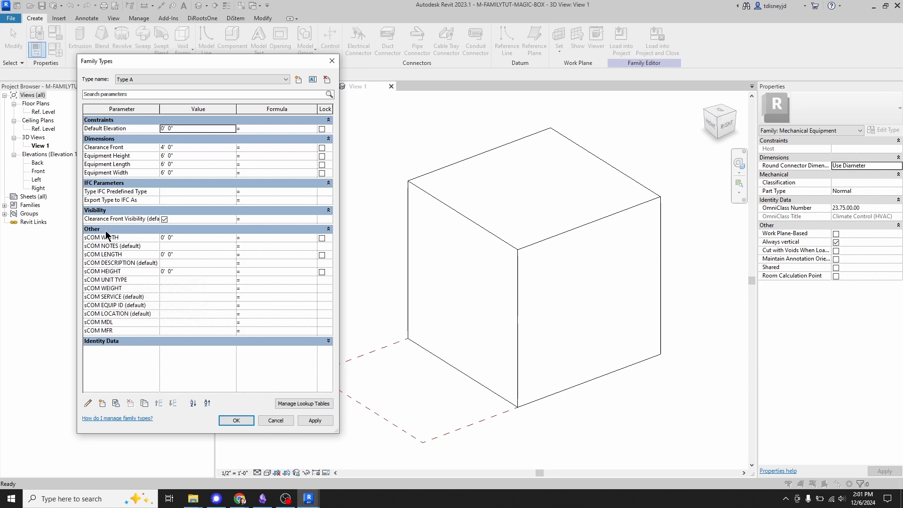
click(261, 238)
text(Equipment)
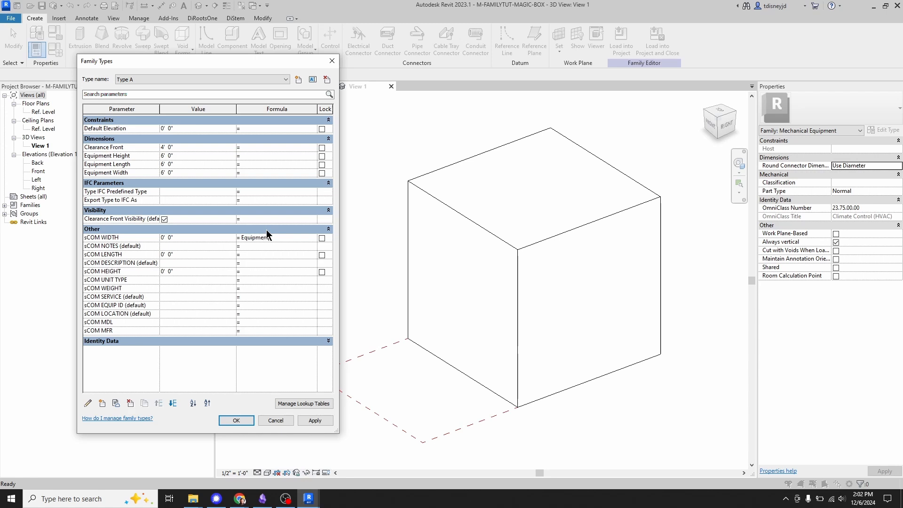
text( Width)
Set the formulas of sCOM LENGTH to Equipment Length and sCOM HEIGHT to Equipment Height, and accept the family types.
click(263, 255)
text(Equipment Length)
key(Tab)
click(266, 272)
text(Equipment Height)
key(Return)
click(236, 420)
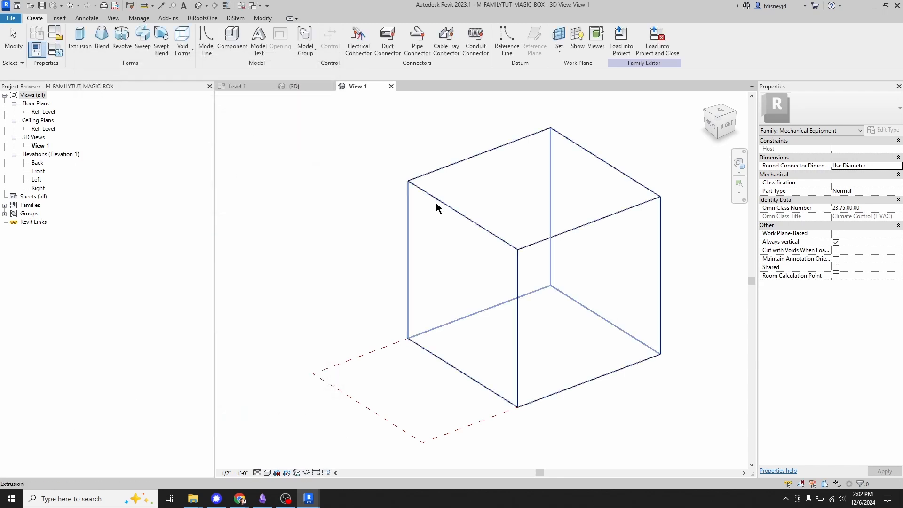
Load the family into the project and close it without saving, overwriting the existing version and its parameter values.
scroll(436, 203, down, 3)
click(658, 47)
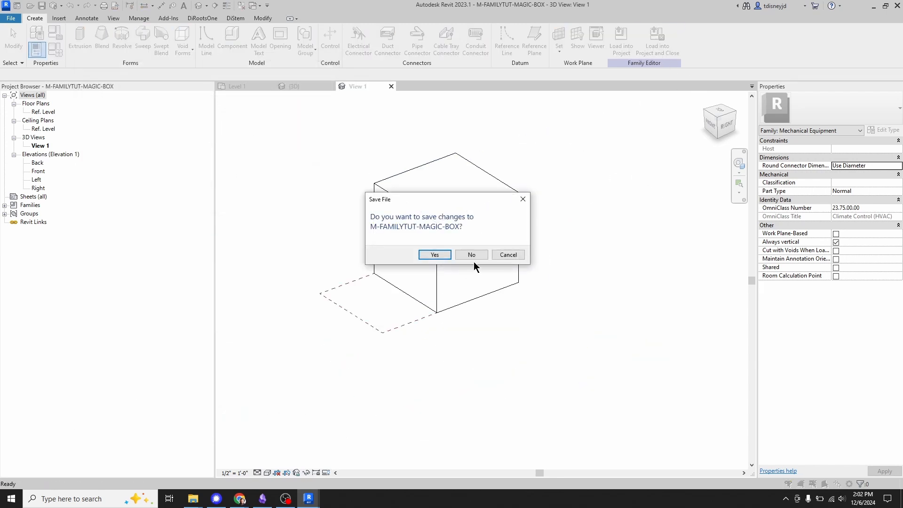
click(473, 254)
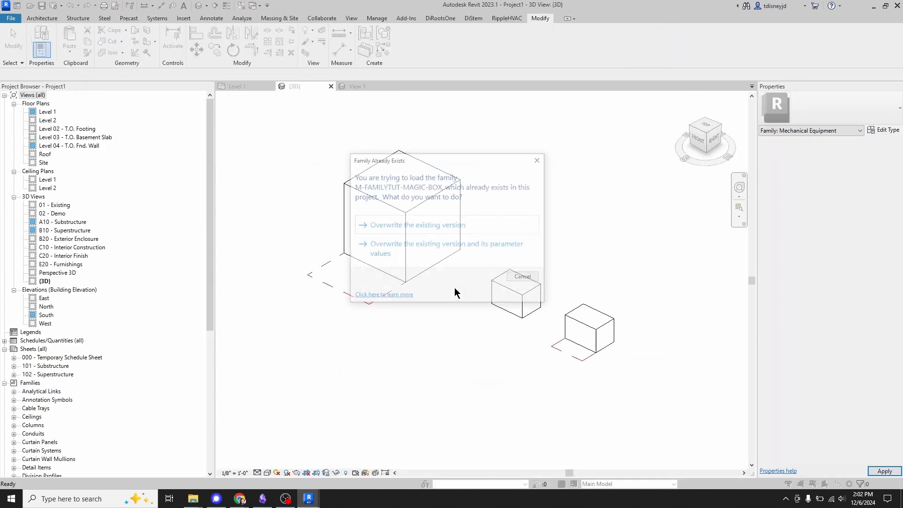
click(477, 253)
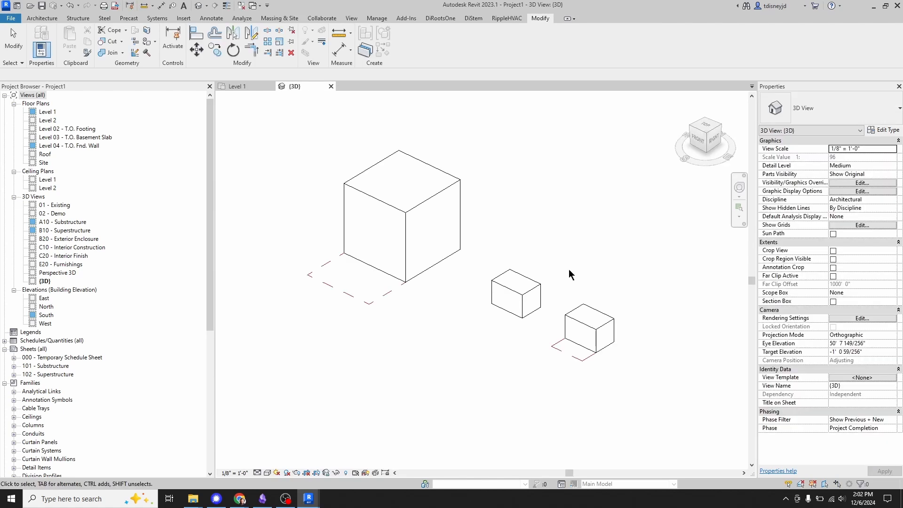
Examine the sCOM instance and type parameters of the large equipment box in the project.
click(437, 200)
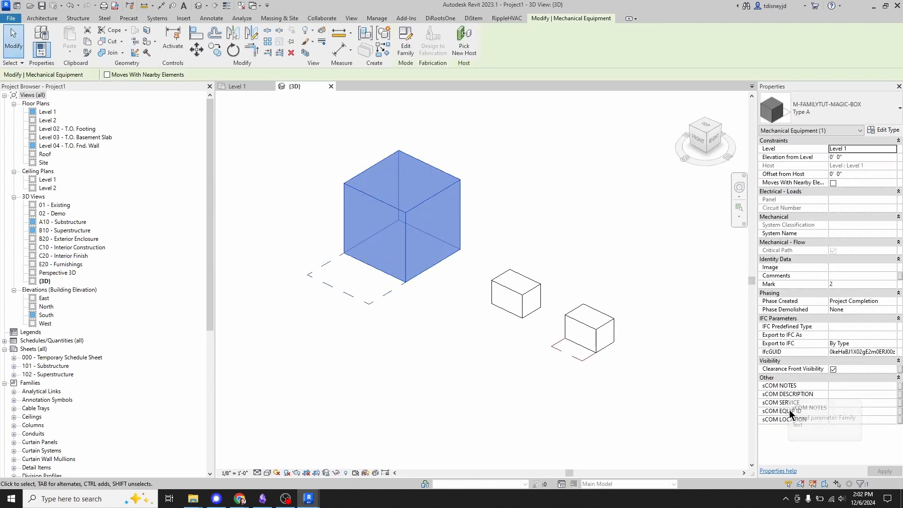
click(883, 129)
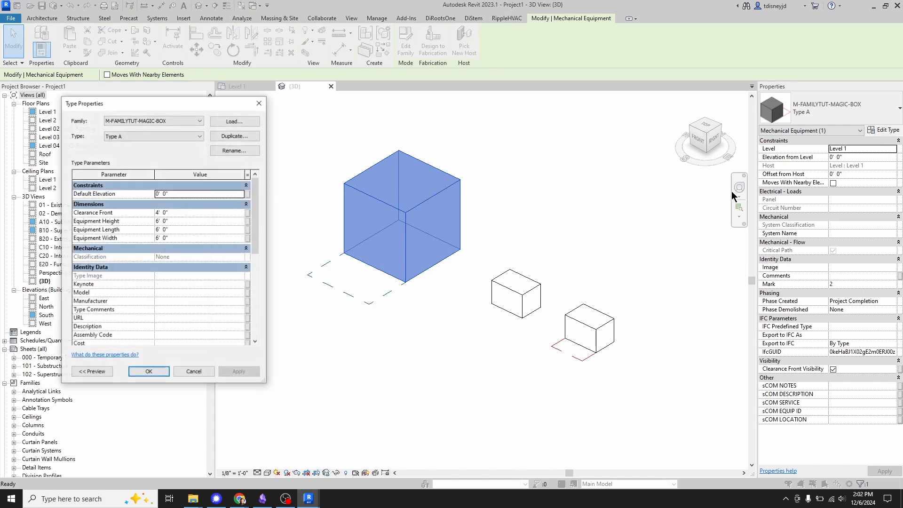
scroll(181, 282, down, 3)
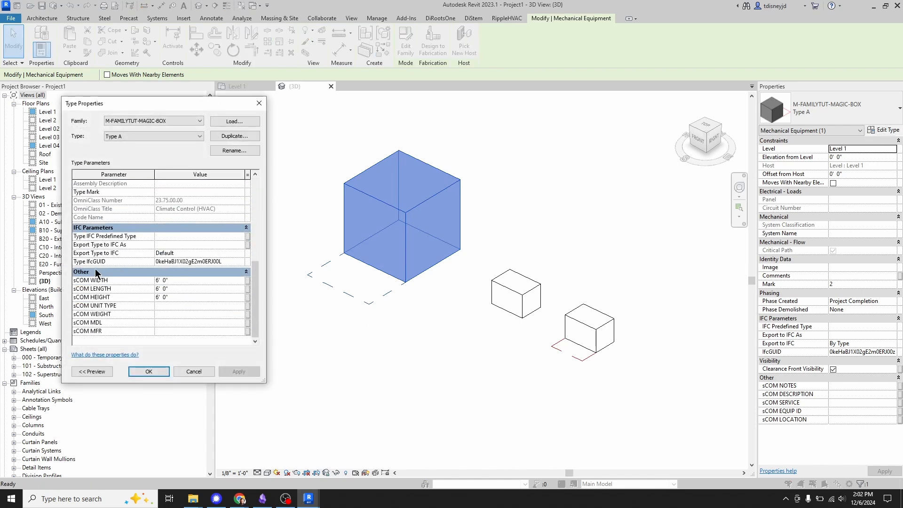
click(148, 371)
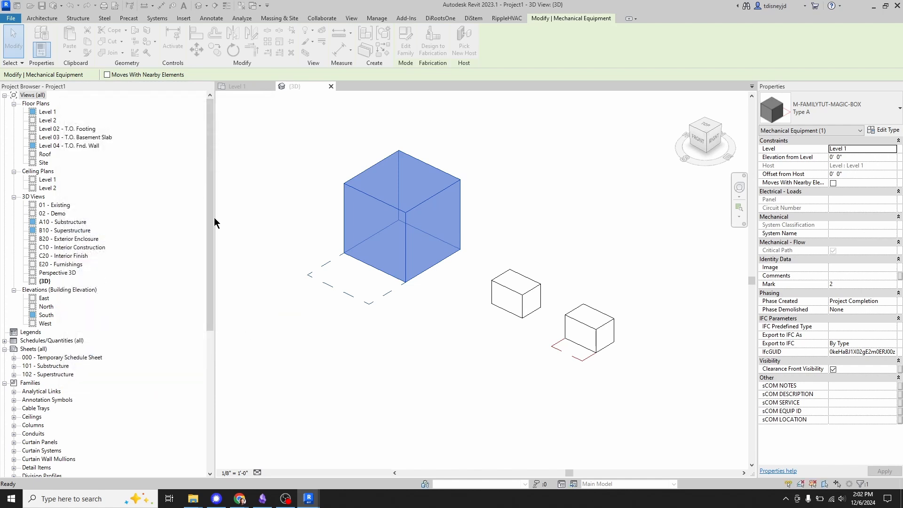
key(Escape)
scroll(572, 277, down, 2)
middle_drag(566, 247, 544, 254)
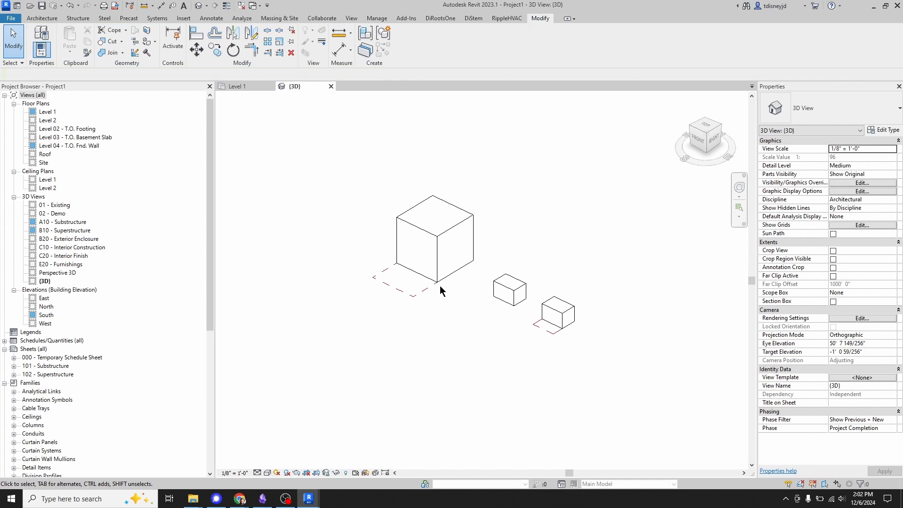
shift+middle_drag(486, 238, 504, 270)
scroll(506, 230, up, 3)
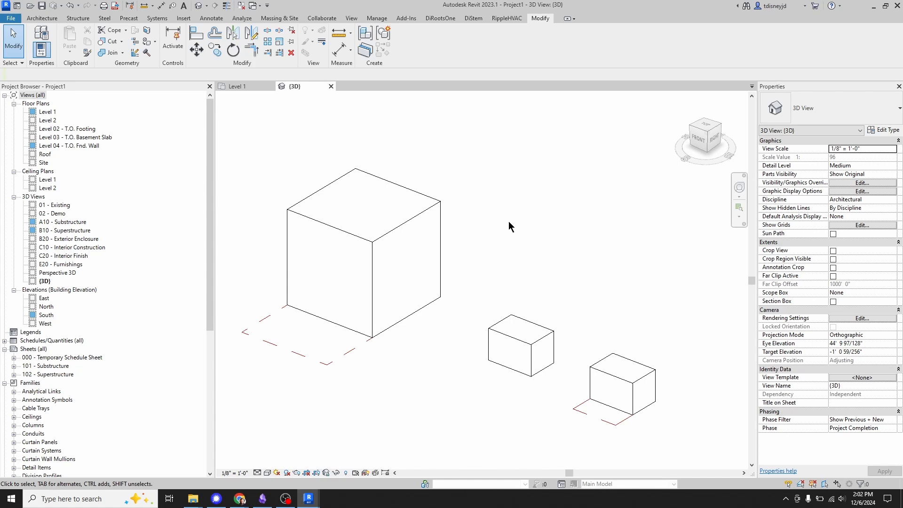
middle_drag(540, 246, 478, 215)
scroll(530, 217, down, 2)
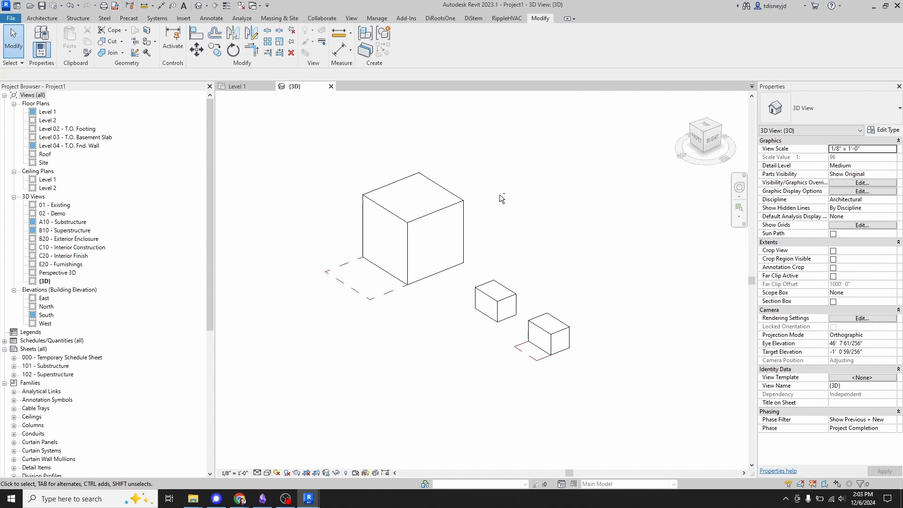
shift+middle_drag(501, 198, 467, 237)
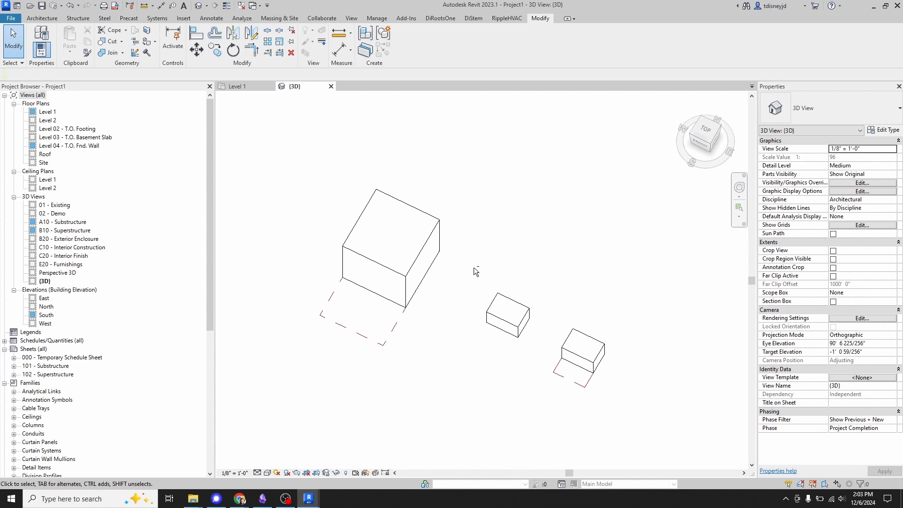
shift+middle_drag(473, 268, 487, 245)
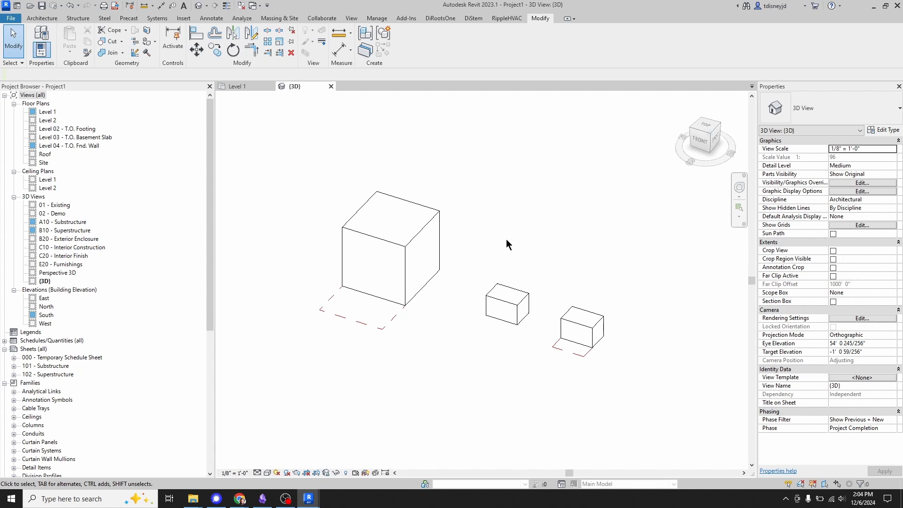
scroll(413, 282, up, 10)
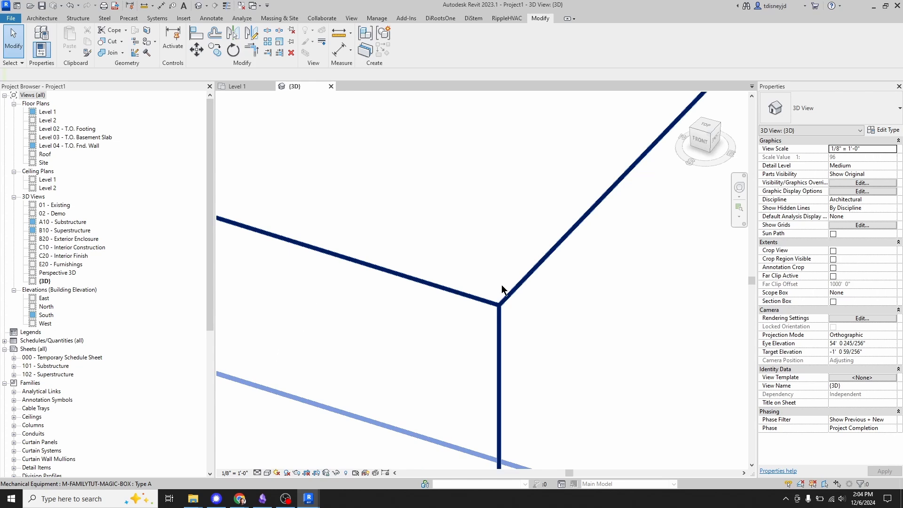
scroll(569, 274, down, 1)
scroll(569, 273, down, 5)
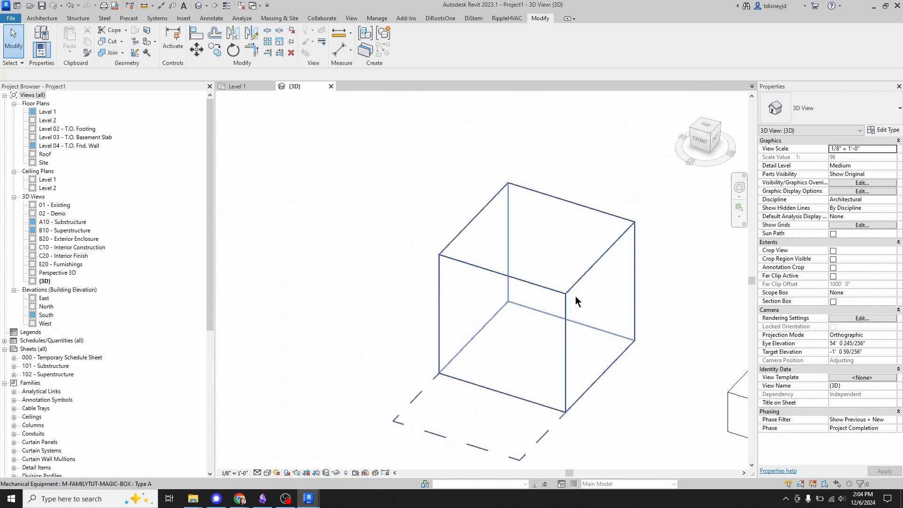
scroll(521, 245, down, 1)
middle_drag(555, 276, 507, 247)
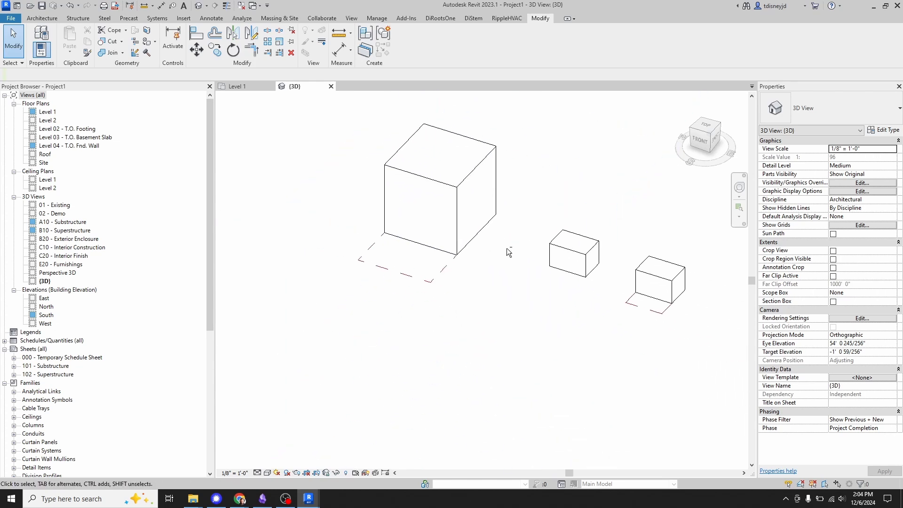
middle_drag(516, 278, 478, 331)
shift+middle_drag(478, 331, 483, 290)
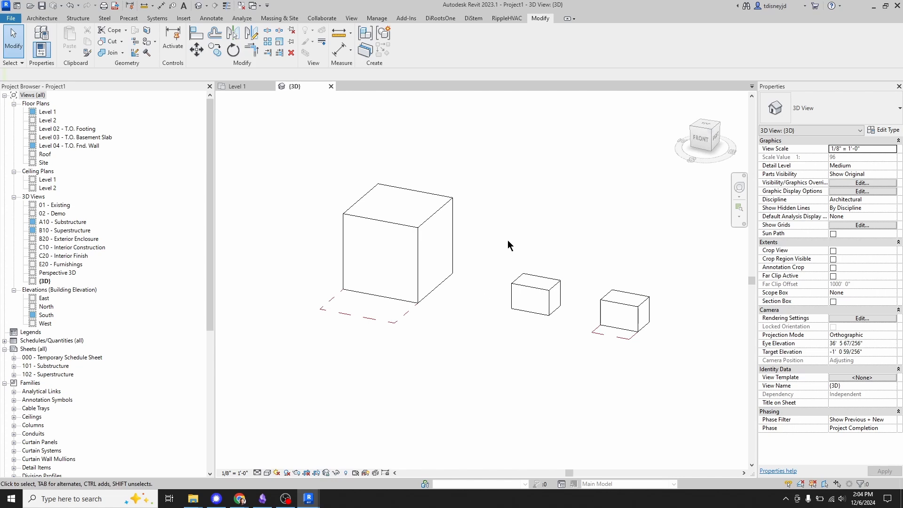
shift+middle_drag(510, 246, 516, 296)
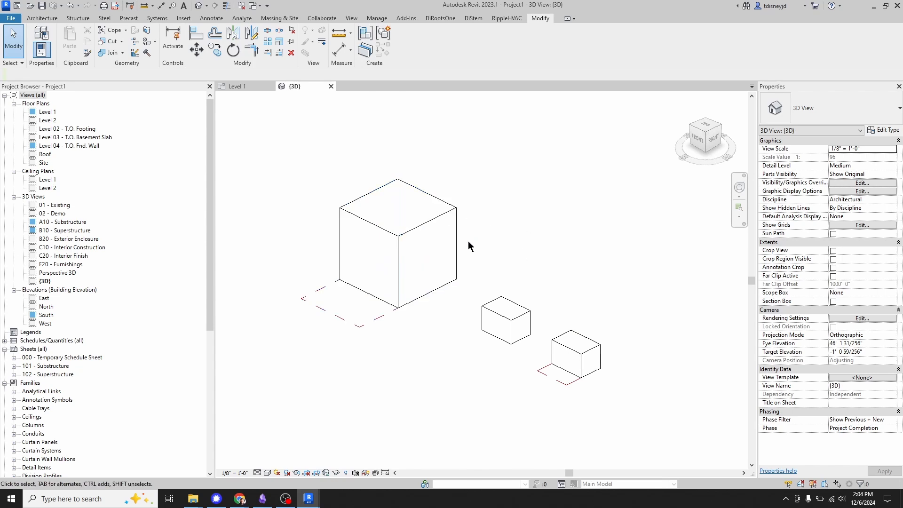
shift+middle_drag(470, 245, 507, 228)
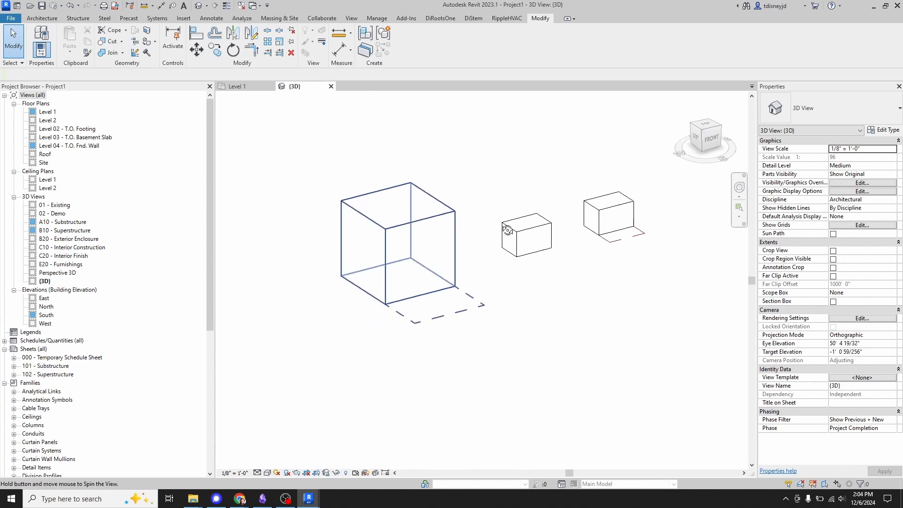
scroll(398, 234, up, 3)
shift+middle_drag(588, 247, 476, 265)
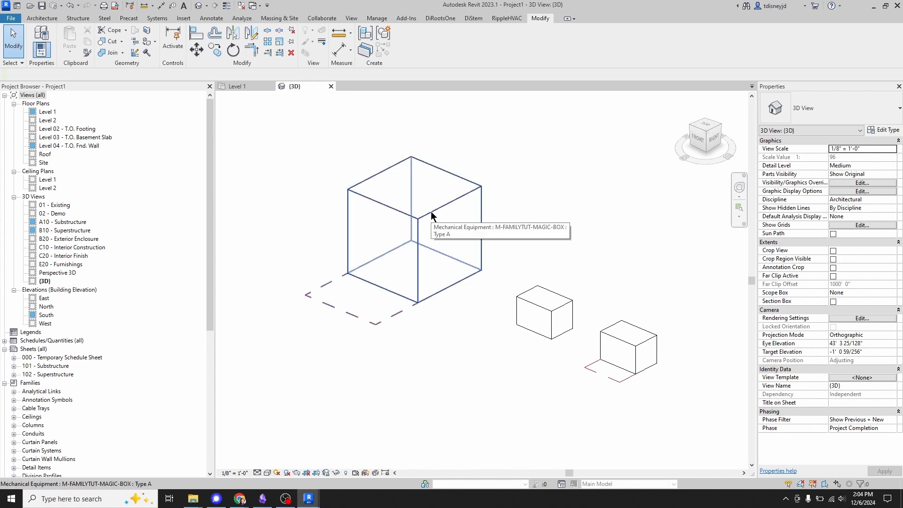
shift+middle_drag(365, 263, 382, 278)
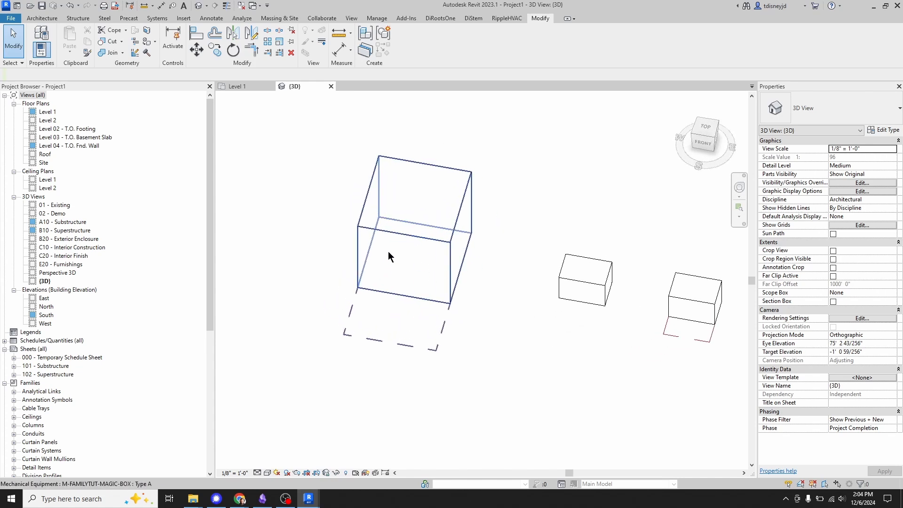
shift+middle_drag(459, 266, 432, 227)
Open the large box's family for editing and set Type A's Equipment Width to 4 ft and Equipment Length to 8 ft.
click(432, 227)
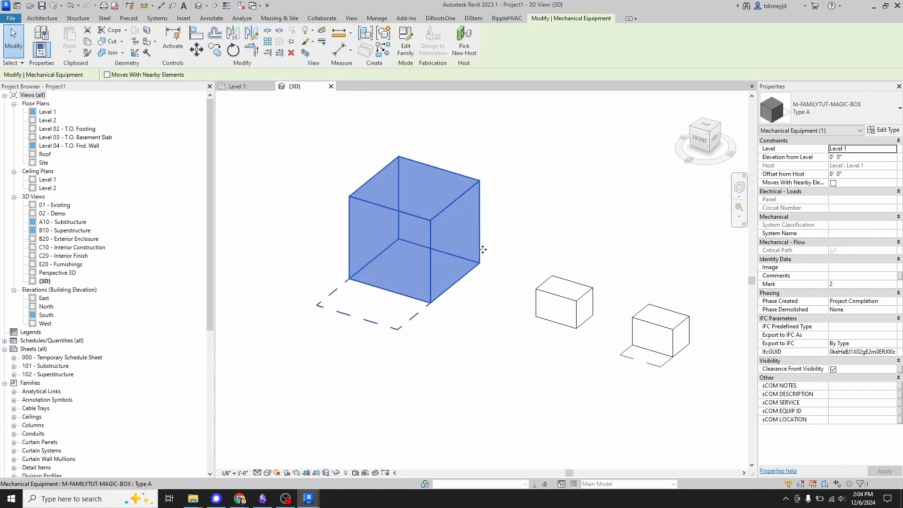
click(407, 47)
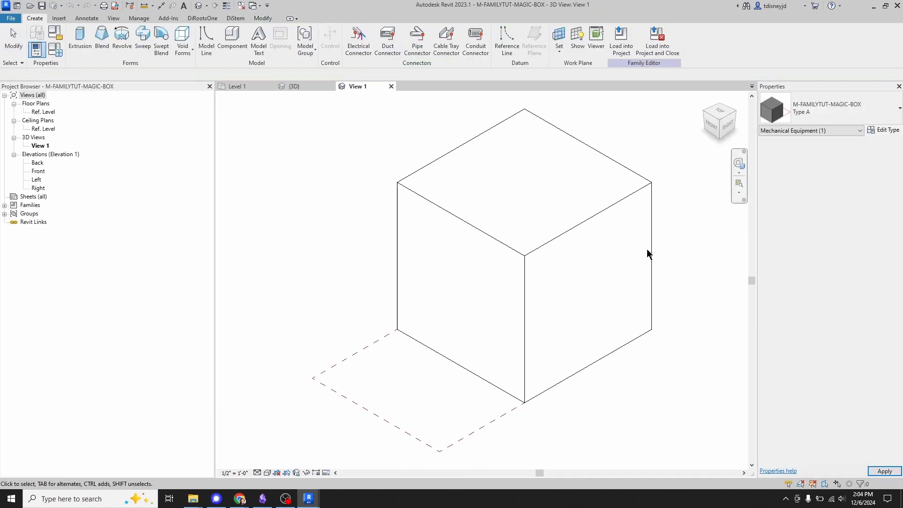
click(55, 48)
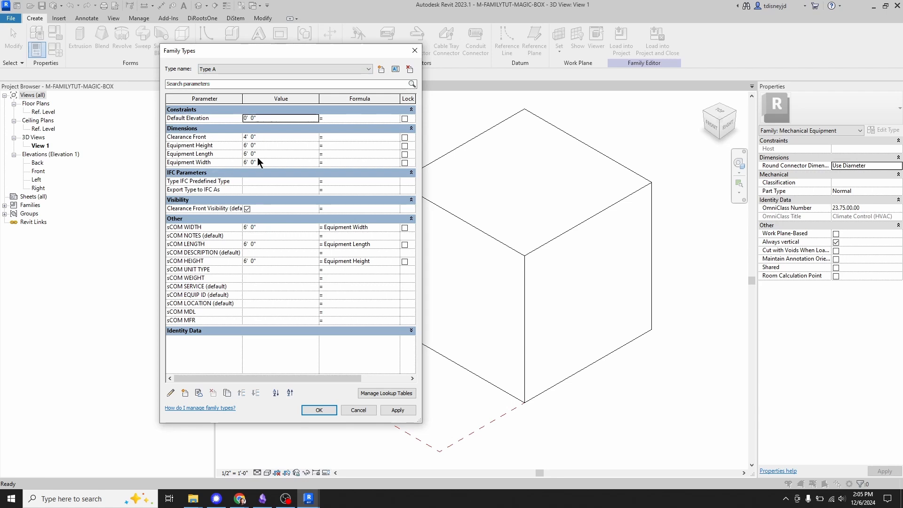
click(280, 161)
text(4ft)
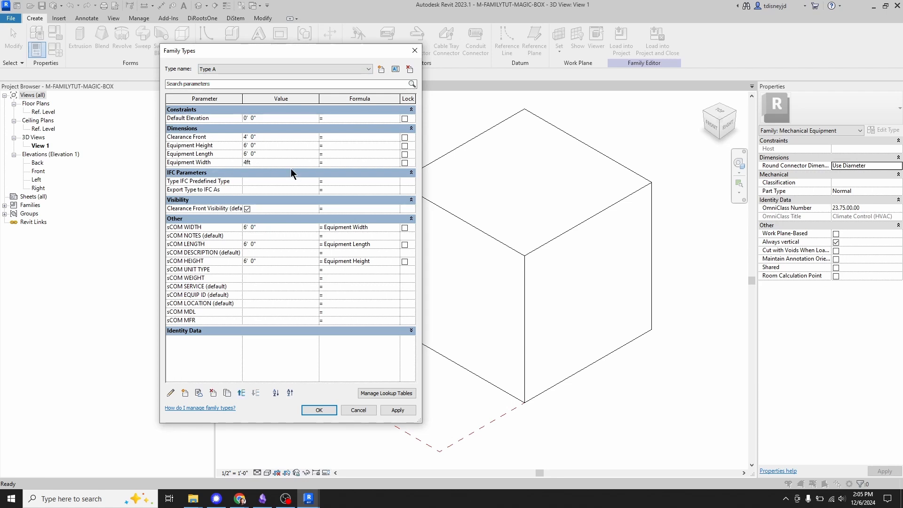
click(283, 157)
text(8ft)
key(Tab)
Set Type A's Equipment Height to 4 ft and Clearance Front to 3.5 ft.
click(282, 146)
text(5)
key(BackSpace)
text(4ft)
key(Tab)
click(285, 139)
text(3.5)
key(Tab)
Switch to Type B and set its Equipment Length to 10 ft and Equipment Width to 4 ft.
click(254, 68)
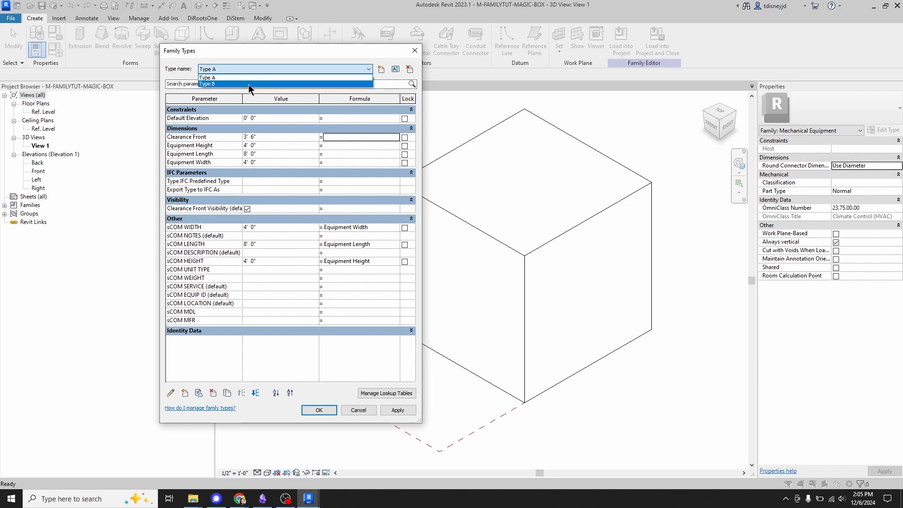
click(248, 84)
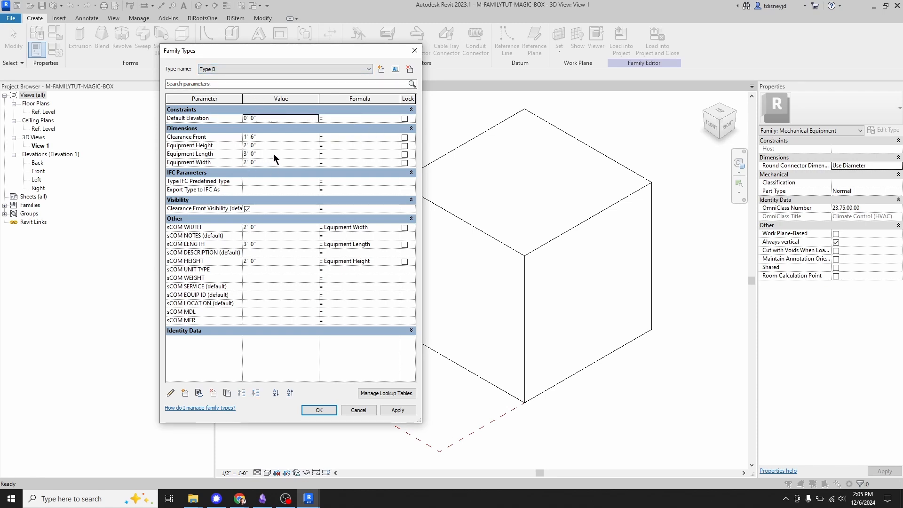
click(273, 153)
text(10)
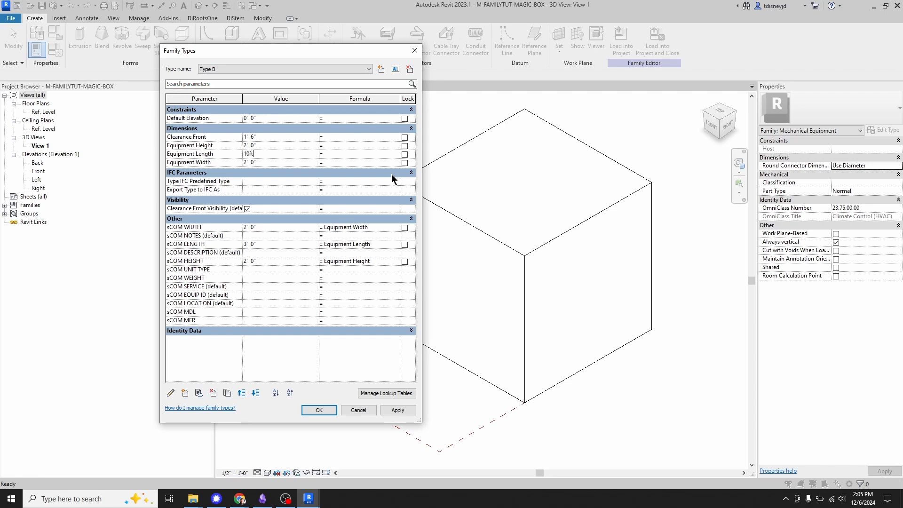
click(292, 163)
text(4)
click(319, 162)
Set Type B's Equipment Height to 5 ft and Clearance Front to 3' 6", and accept the family type changes.
click(285, 146)
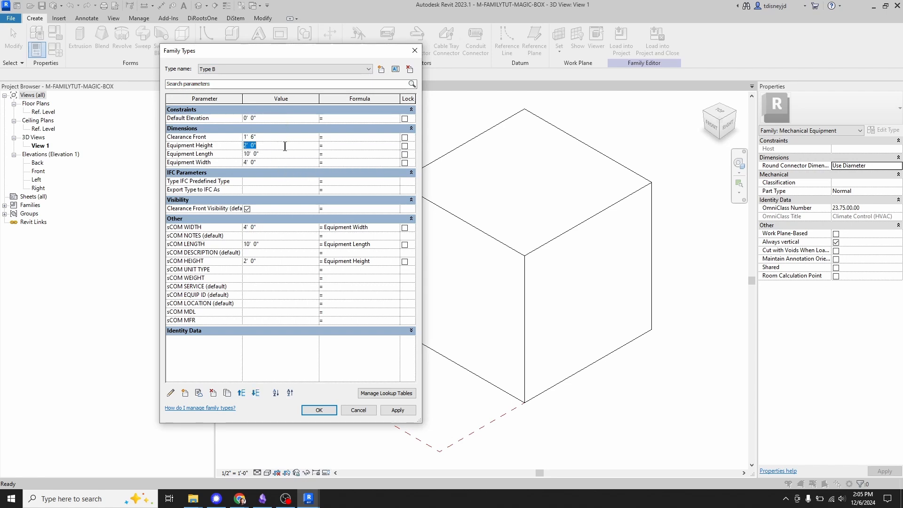
text(5)
click(290, 139)
text(3' 6")
key(Tab)
click(319, 410)
Examine the resized equipment box and its dashed front clearance outline from the front, both sides and below.
scroll(576, 238, down, 4)
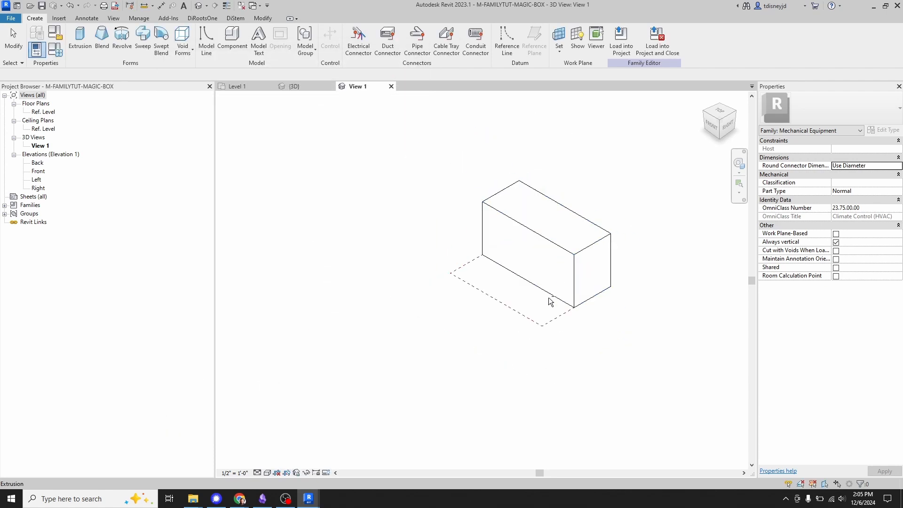
shift+middle_drag(548, 300, 489, 296)
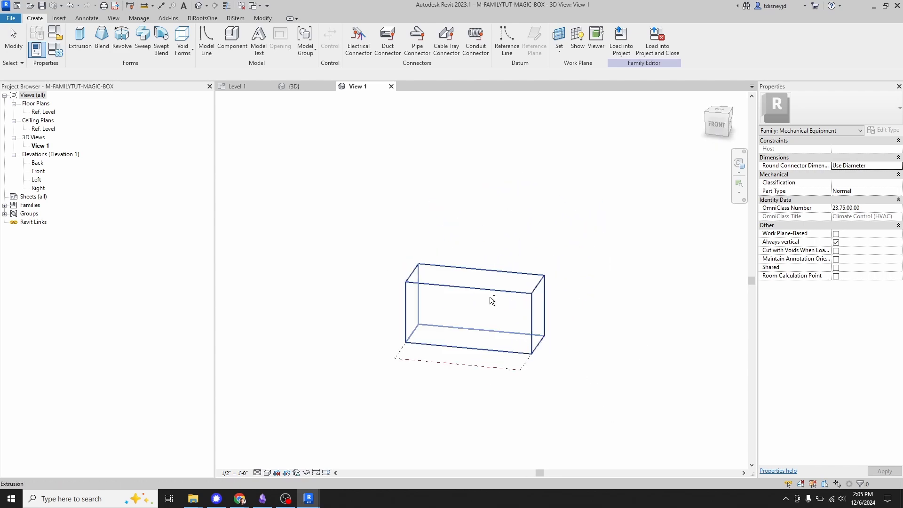
middle_drag(493, 362, 530, 289)
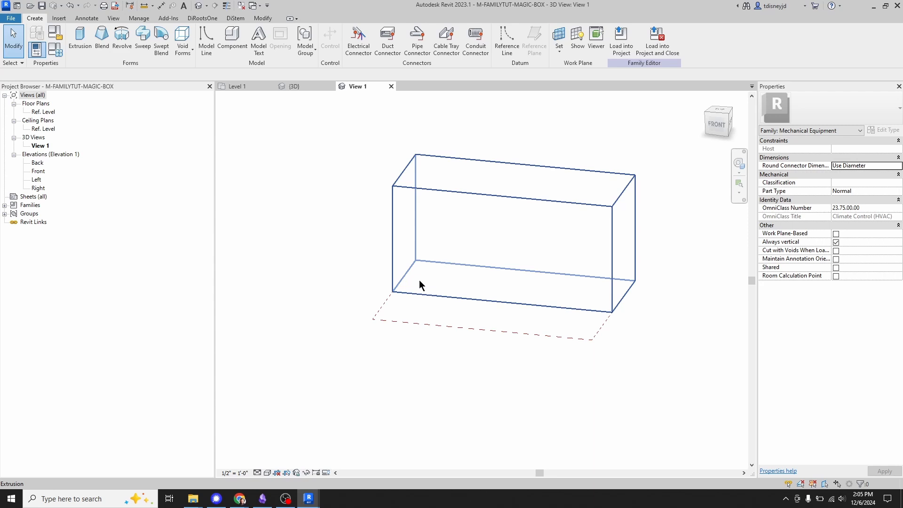
mouse_move(362, 227)
shift+middle_down()
mouse_move(472, 250)
mouse_move(365, 222)
shift+middle_up()
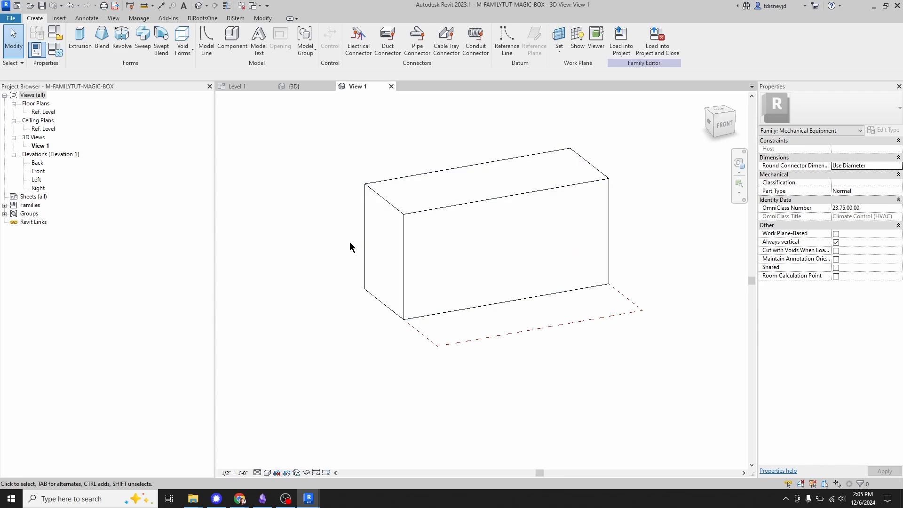
shift+middle_drag(421, 254, 452, 272)
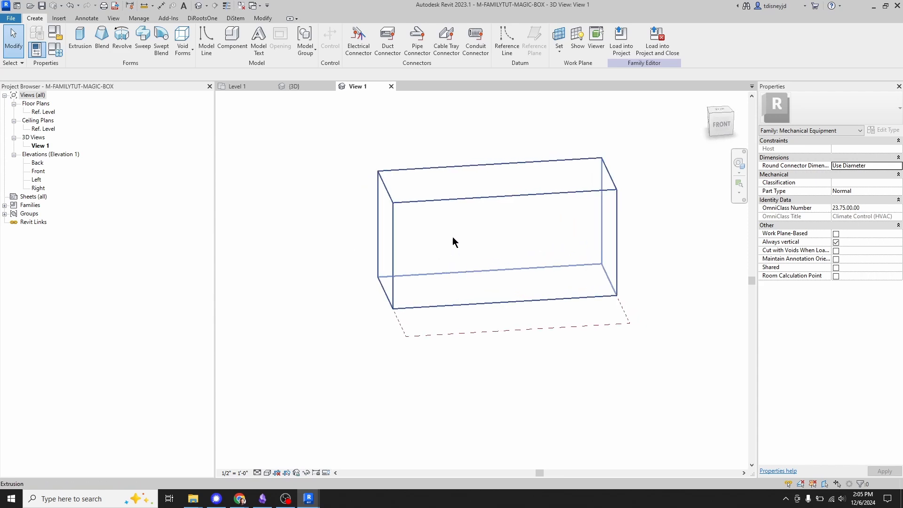
shift+middle_drag(526, 260, 494, 279)
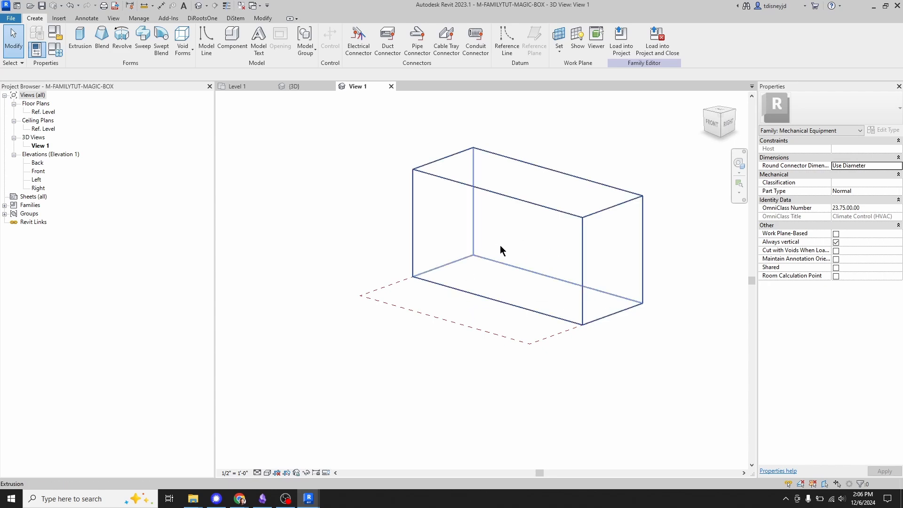
shift+middle_drag(500, 245, 507, 316)
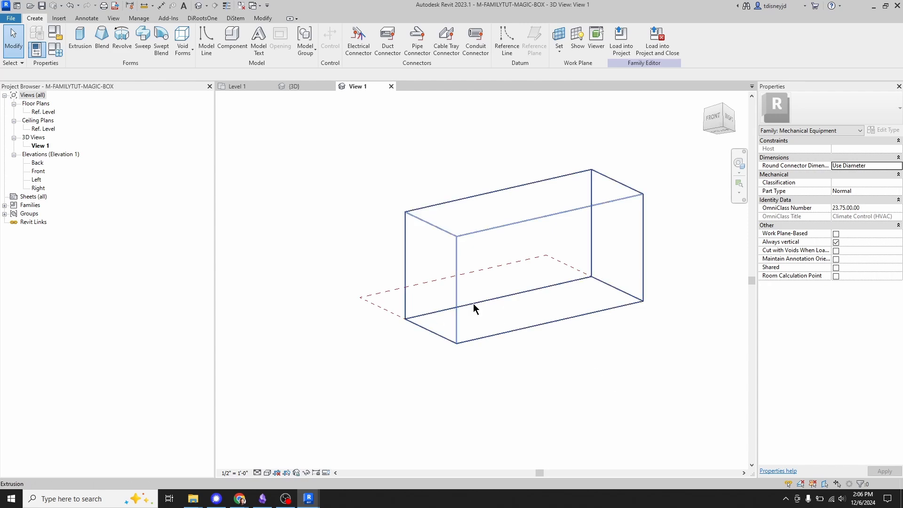
shift+middle_drag(461, 324, 456, 259)
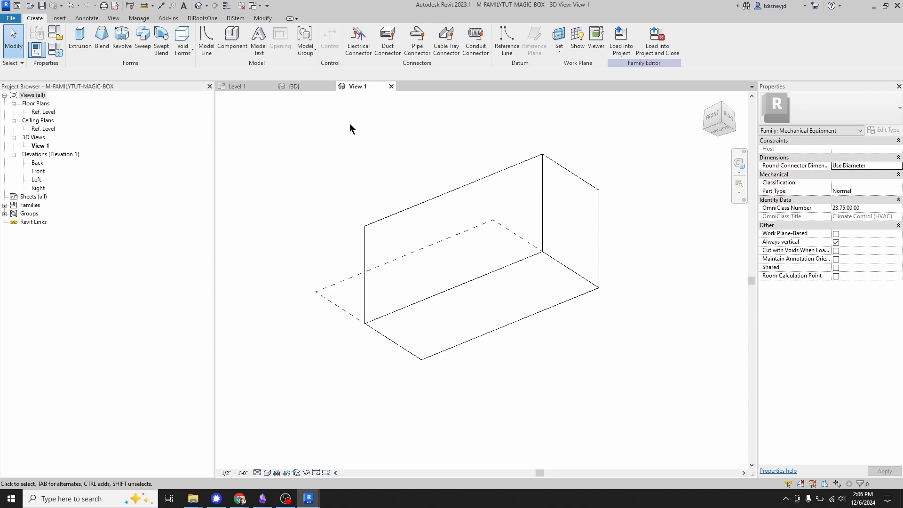
Open the extrusion-rect family file from the Family Creation Tutorial folder.
click(30, 5)
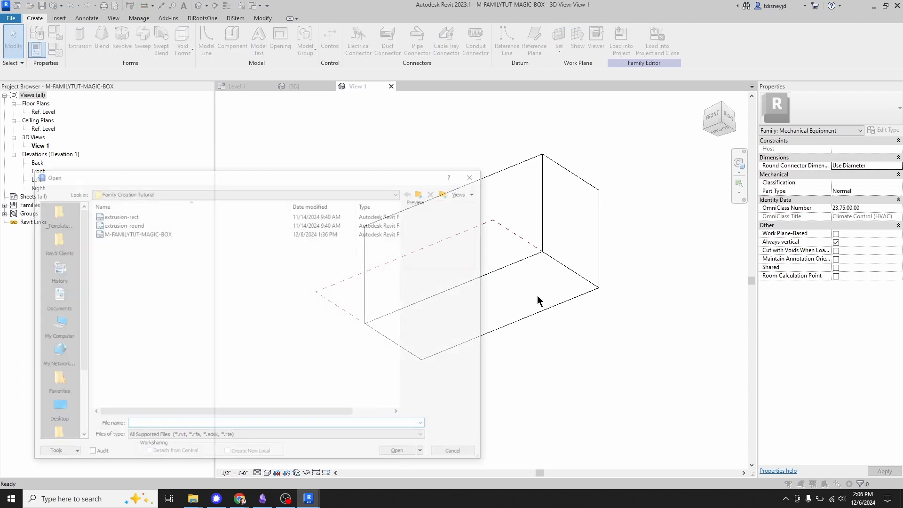
drag(190, 179, 195, 113)
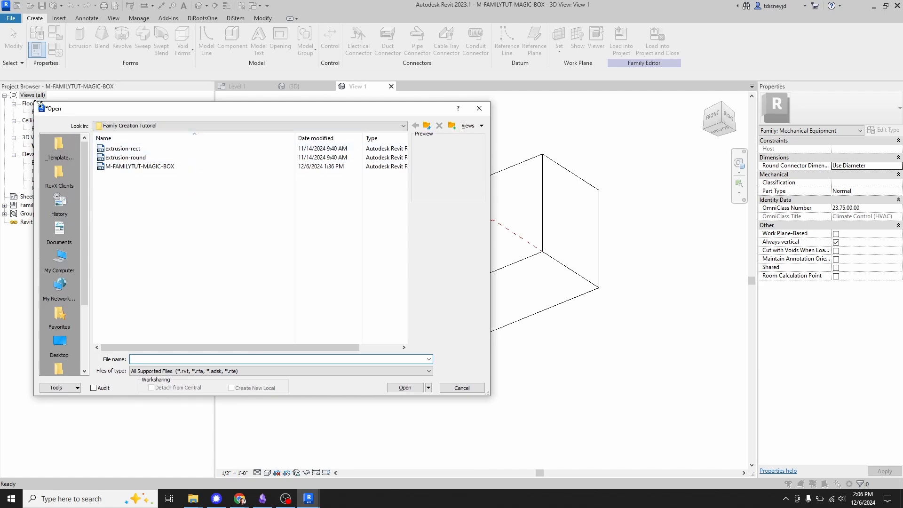
drag(40, 103, 74, 125)
click(172, 170)
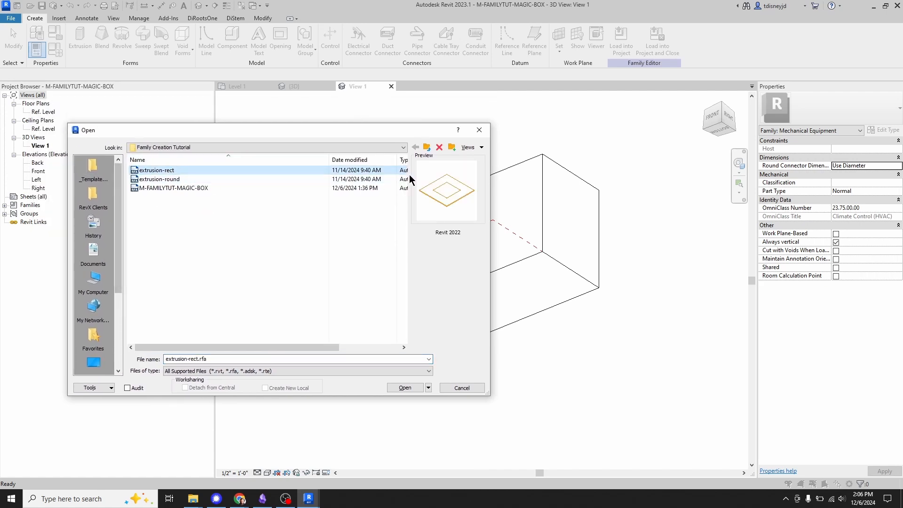
click(413, 387)
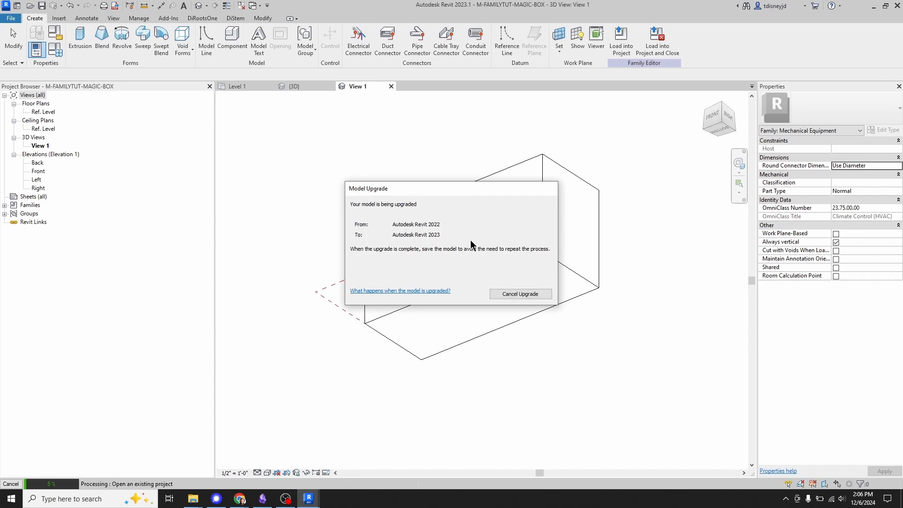
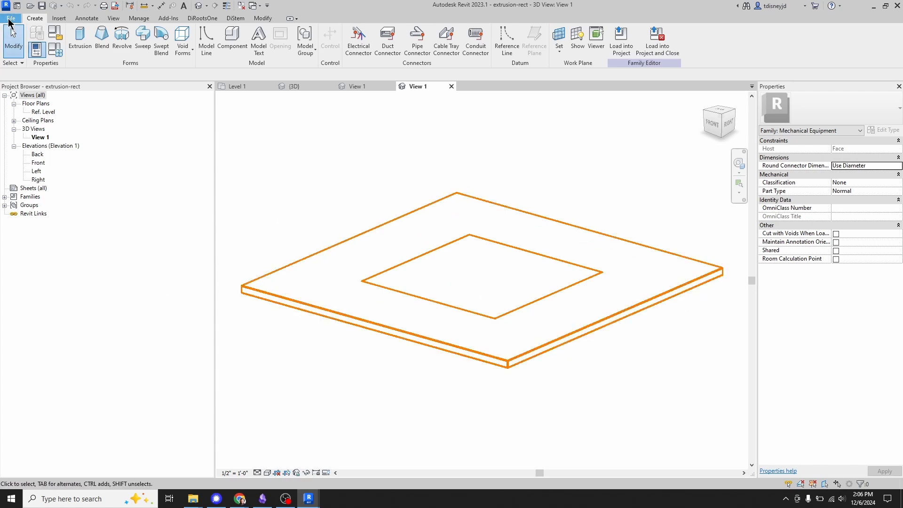
Look up the Generic Model face based template among the English-Imperial family templates without creating a new family.
click(10, 20)
mouse_move(29, 89)
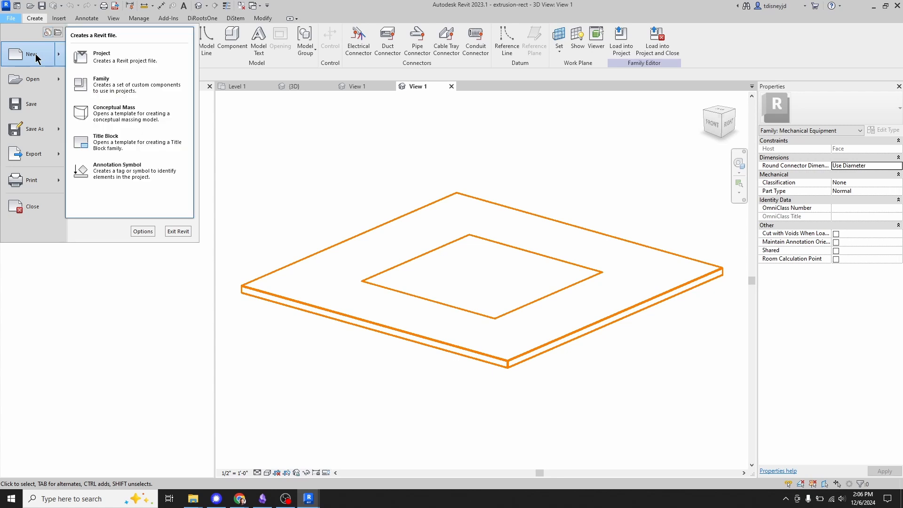
click(138, 89)
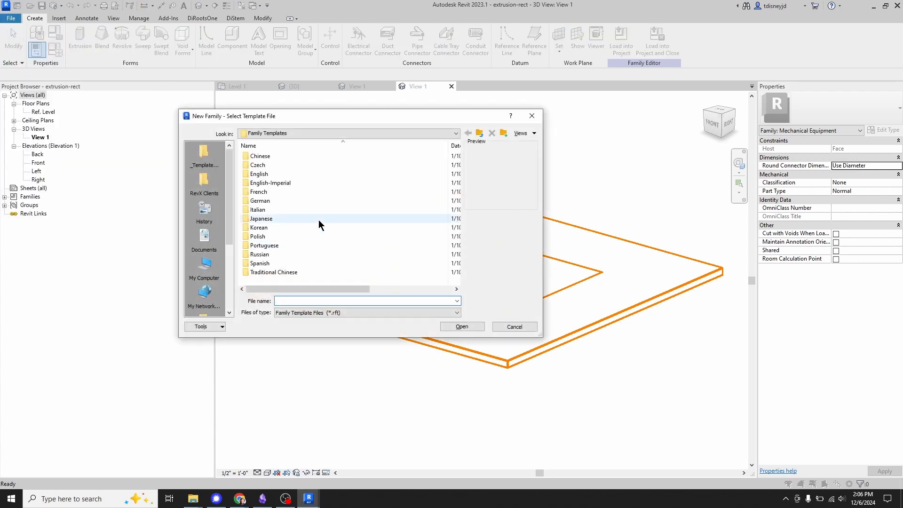
double_click(295, 182)
click(309, 227)
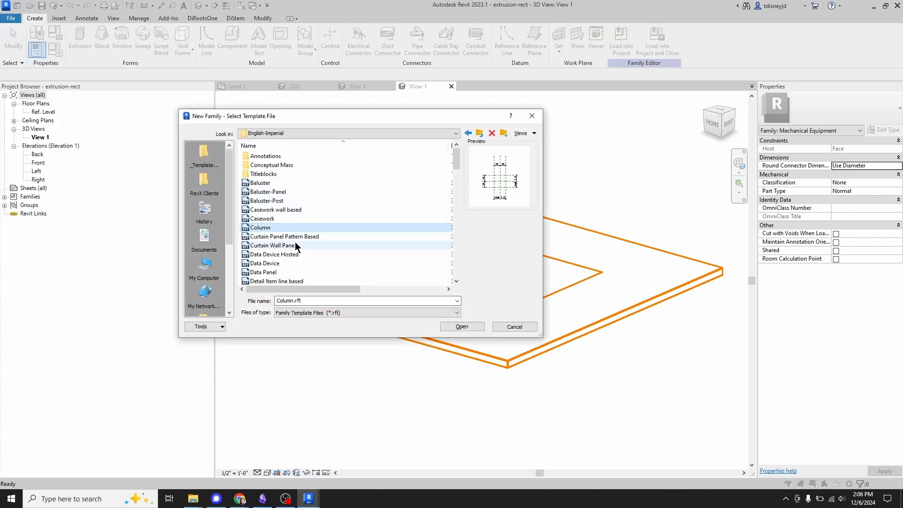
key(g)
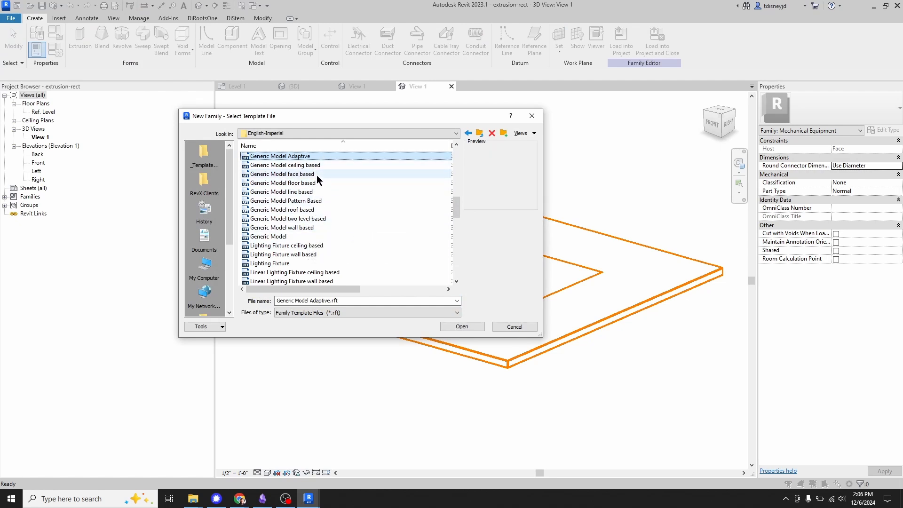
click(317, 174)
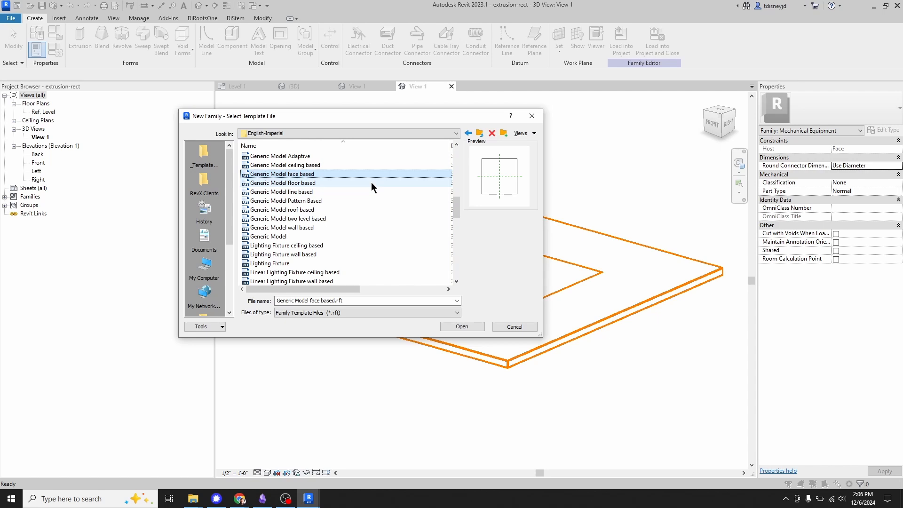
click(528, 328)
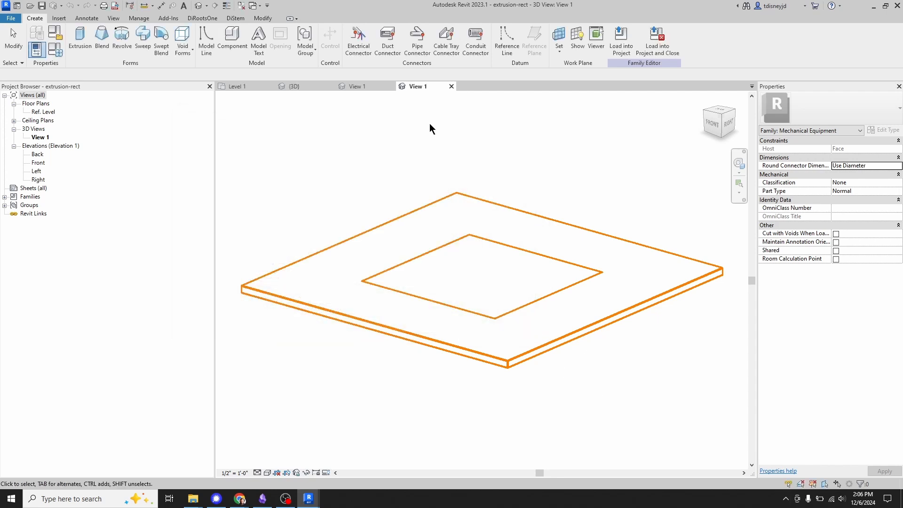
Open the Ref. Level floor plan and examine the extrusion_Width and extrusion_Height dimensions around the inner square.
double_click(42, 112)
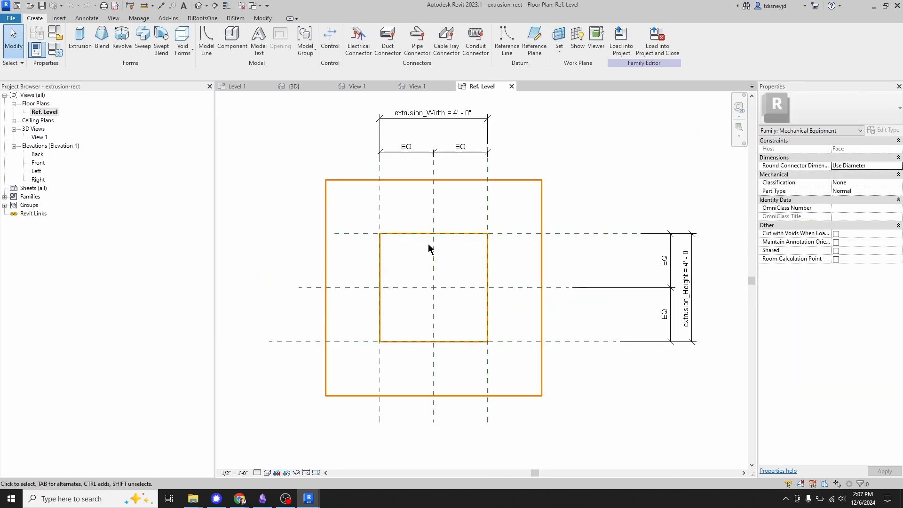
click(438, 208)
key(Escape)
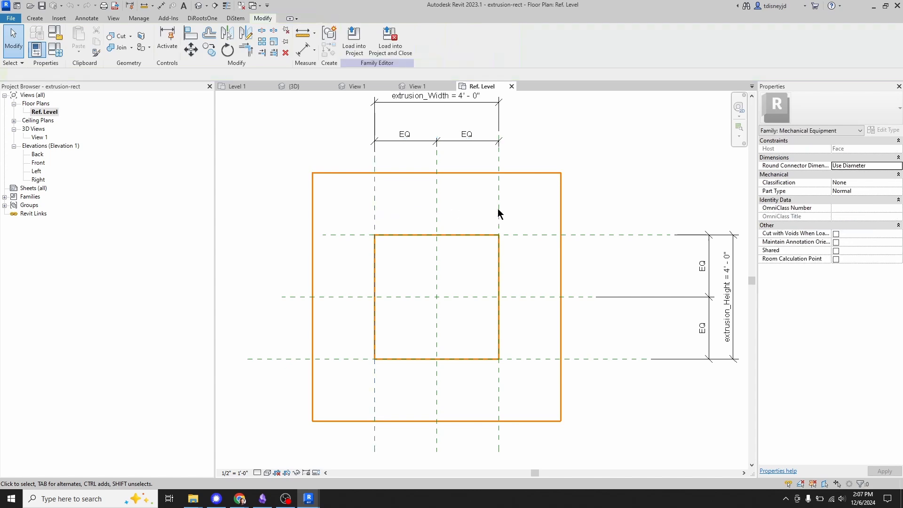
middle_drag(478, 190, 476, 219)
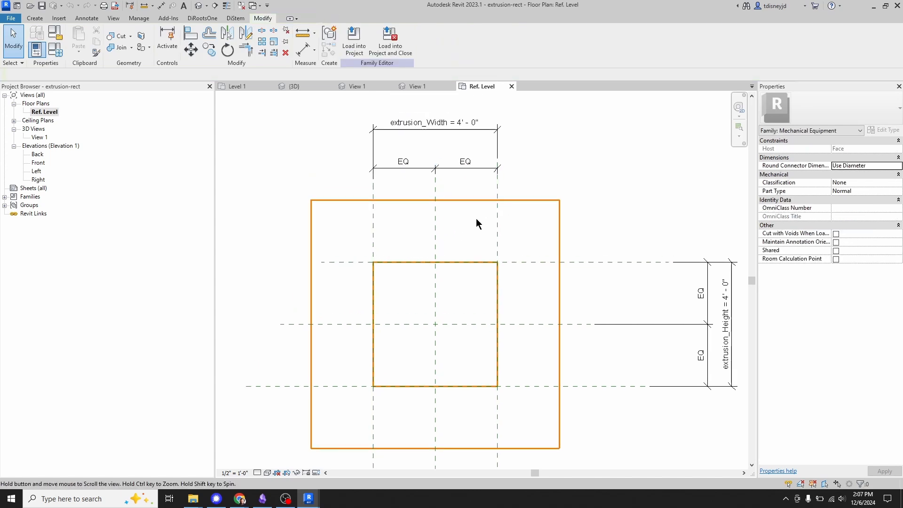
middle_drag(404, 121, 362, 108)
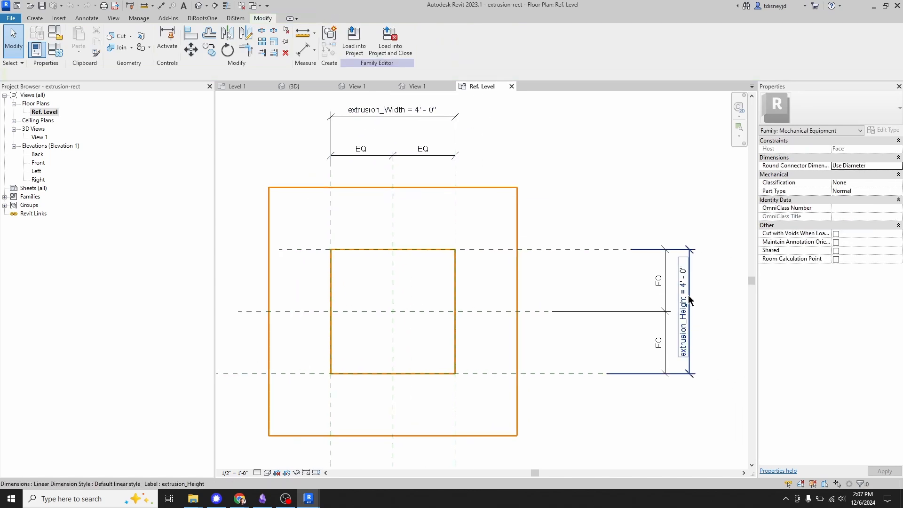
Check which family parameter drives the inner extrusion's end, and inspect the outer host extrusion's properties.
click(455, 272)
click(899, 149)
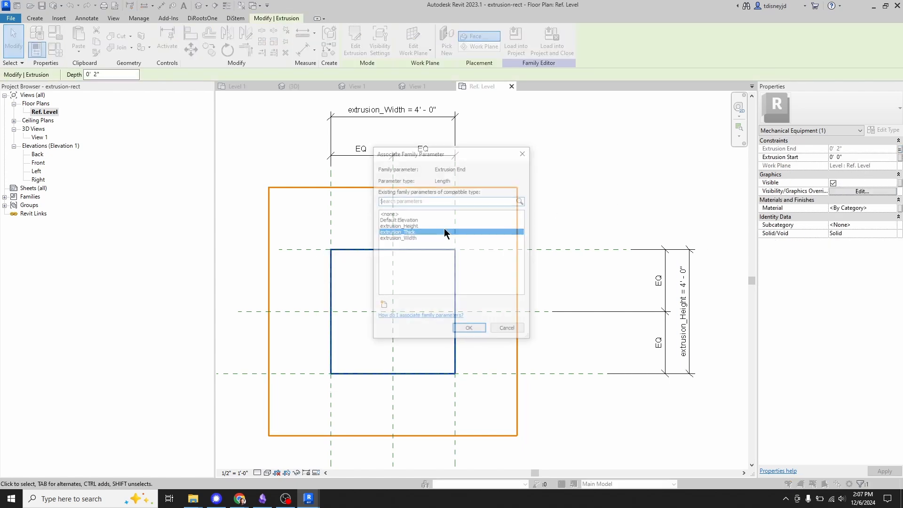
click(494, 331)
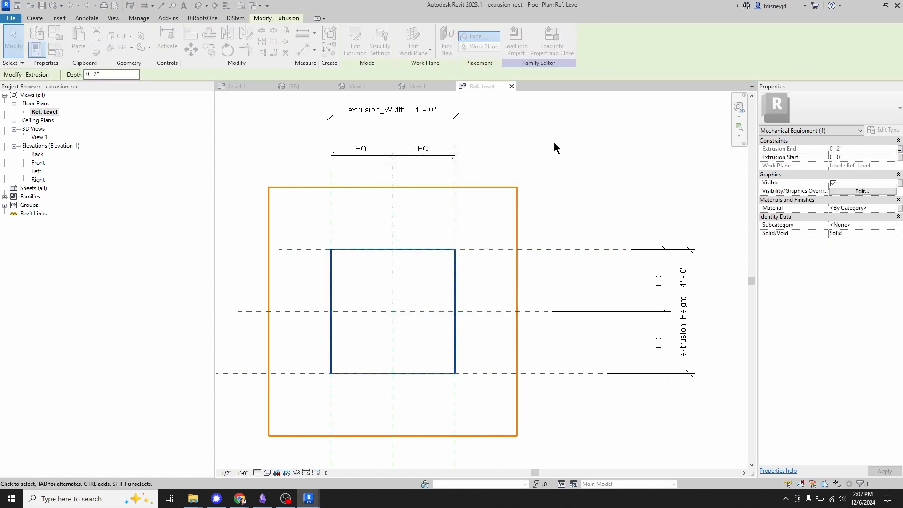
click(628, 199)
click(517, 216)
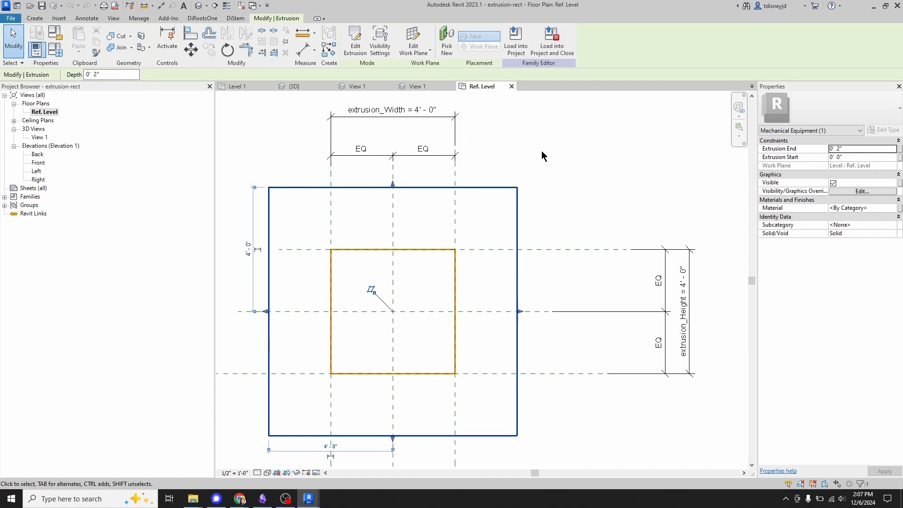
click(600, 185)
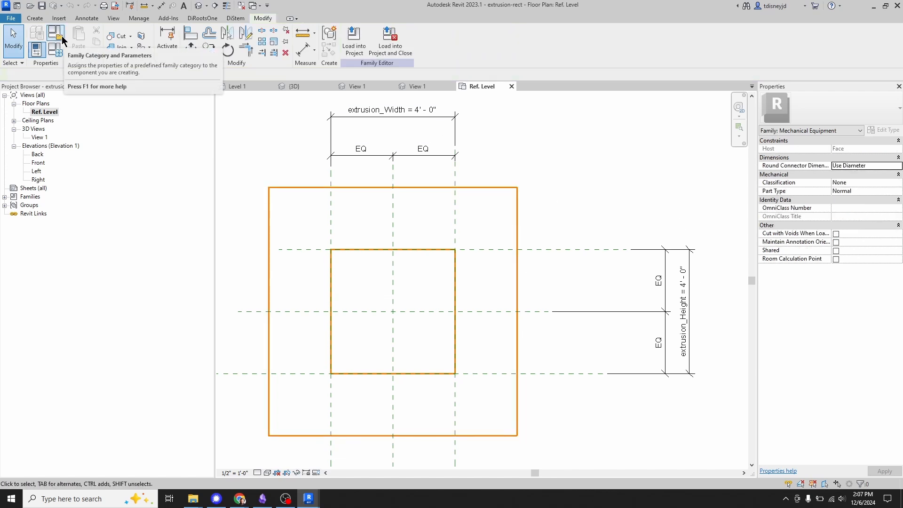
Review the family's category settings and its extrusion height, thickness and width parameters in Family Types.
click(62, 38)
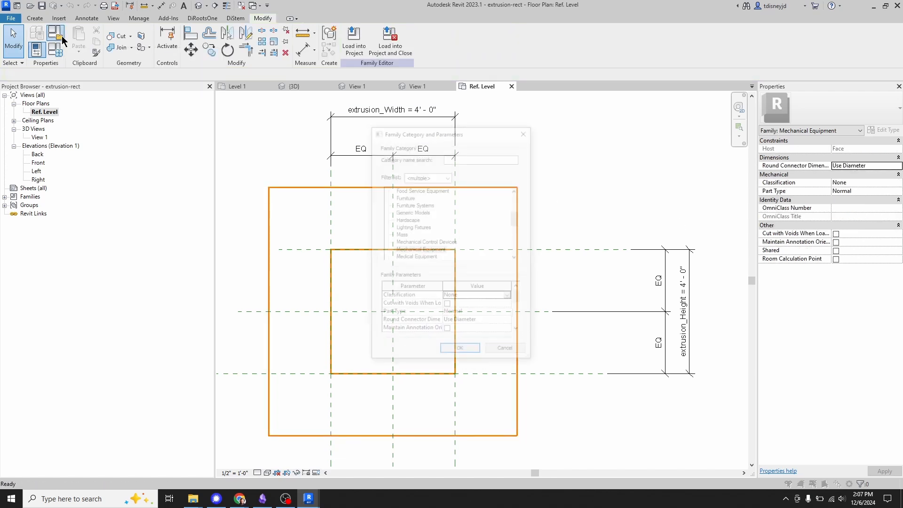
click(415, 250)
click(520, 351)
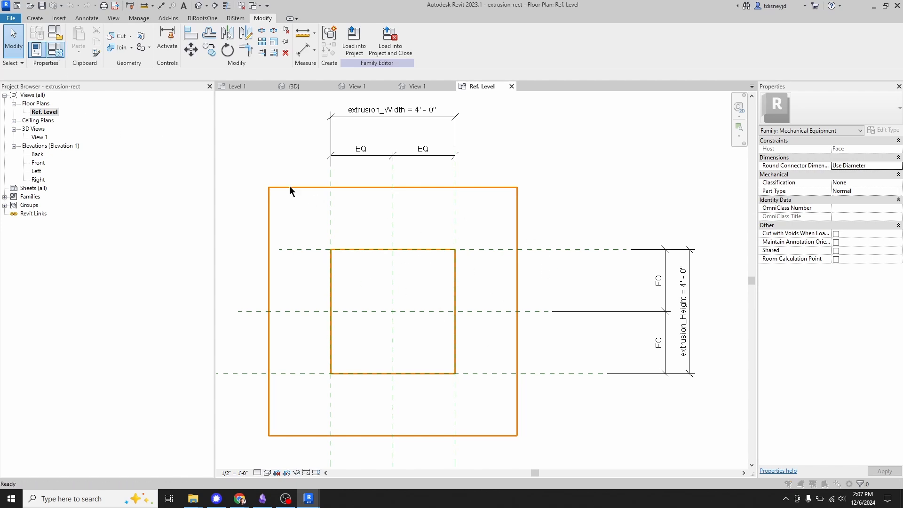
key(f)
key(t)
drag(315, 48, 265, 61)
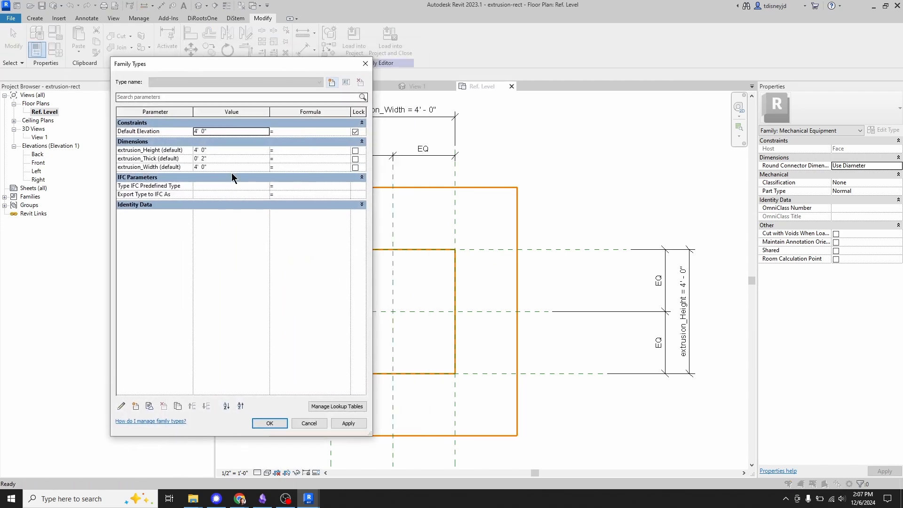
click(271, 423)
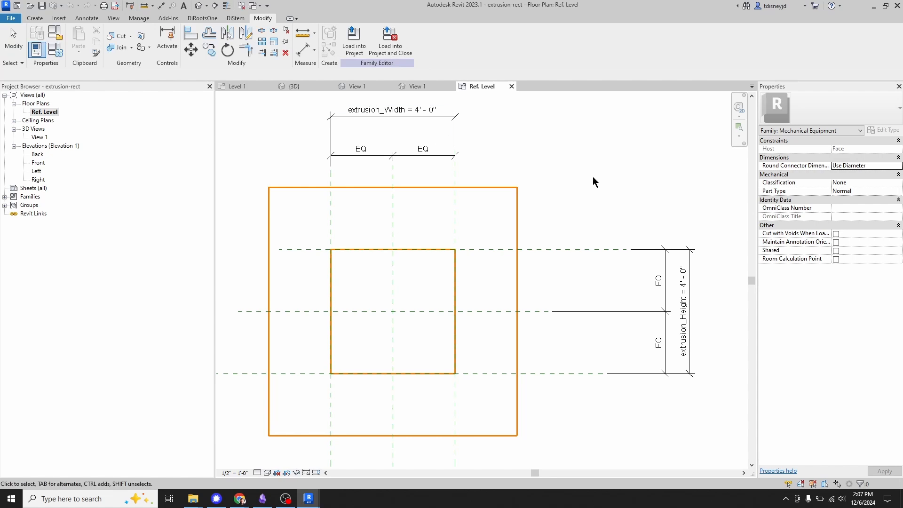
Load the extrusion-rect family into M-FAMILYTUT-MAGIC-BOX.rfa only, leaving out Project1, and close the extrusion-rect family.
click(391, 42)
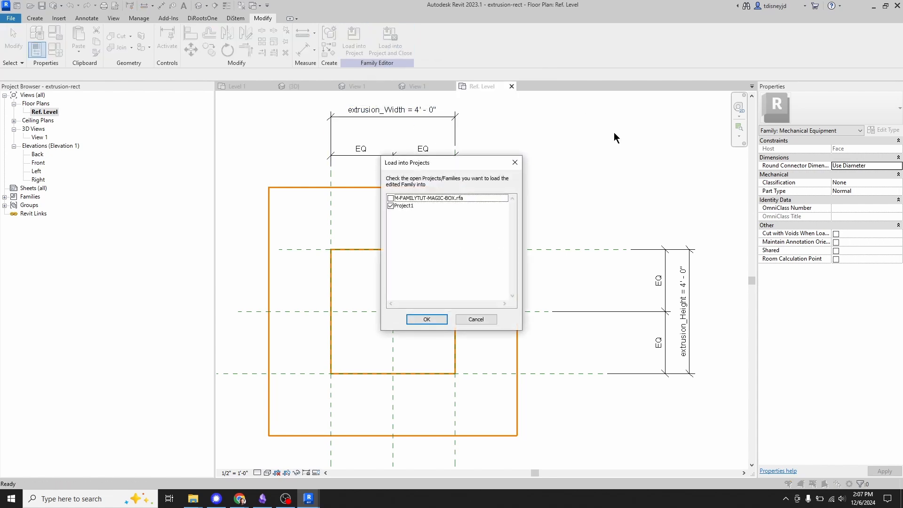
click(444, 197)
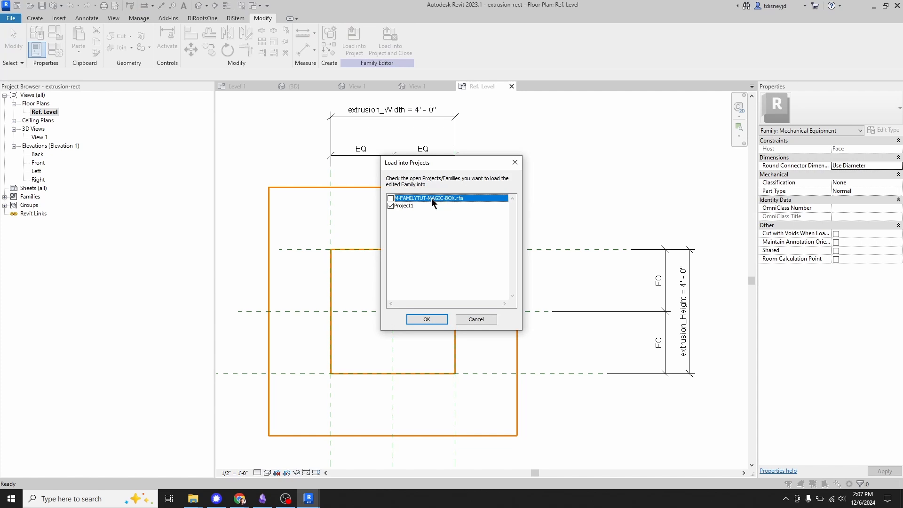
click(391, 198)
click(391, 206)
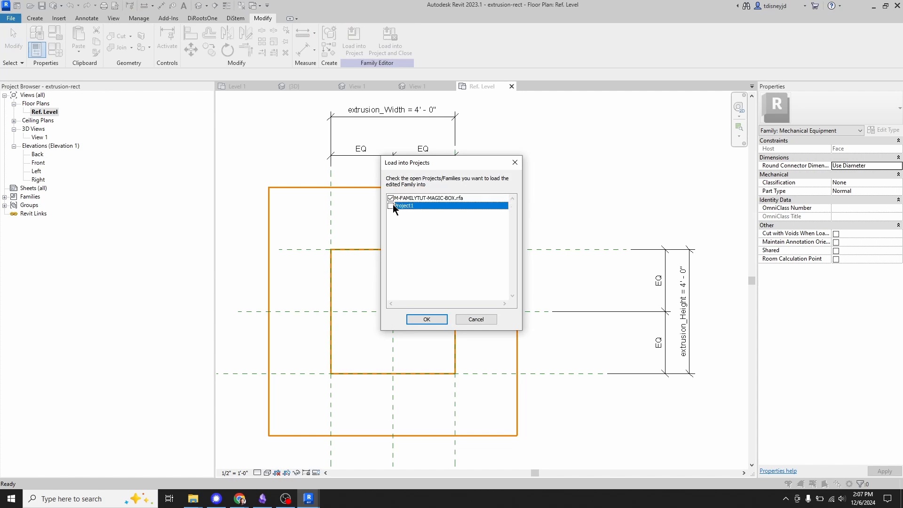
click(426, 319)
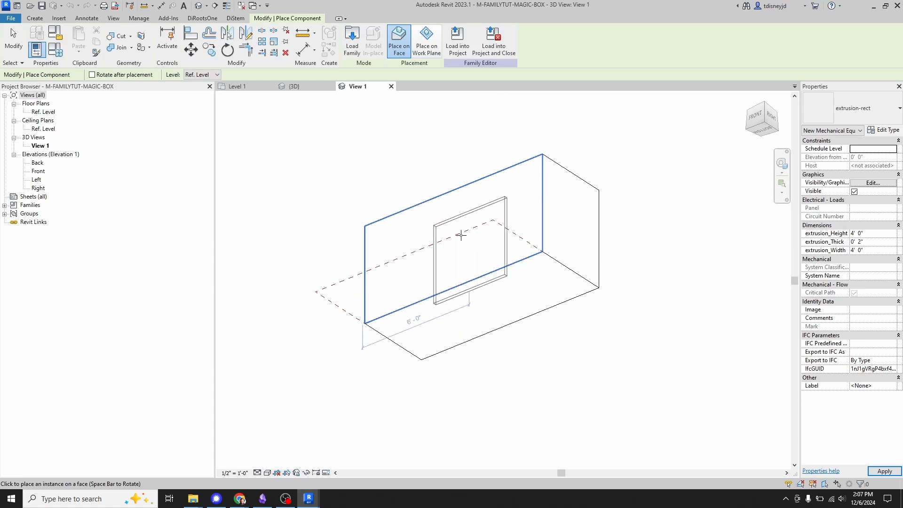
Place one extrusion-rect instance on the underside face of the equipment box, near its front corner, and end placement.
shift+middle_drag(449, 210, 464, 337)
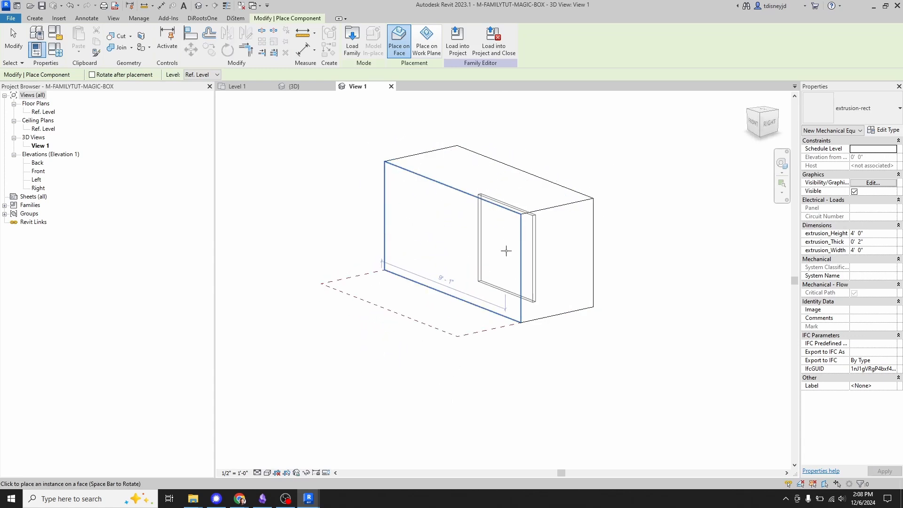
shift+middle_drag(429, 226, 363, 238)
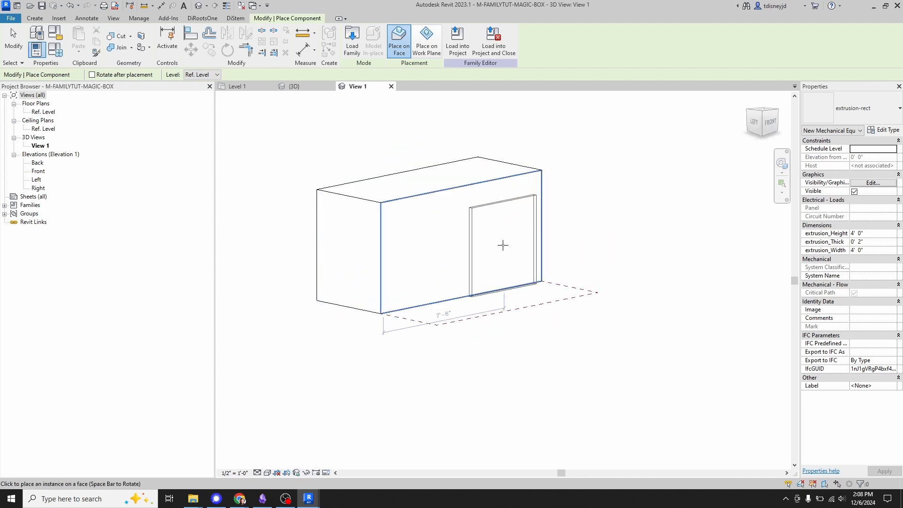
shift+middle_drag(501, 244, 432, 271)
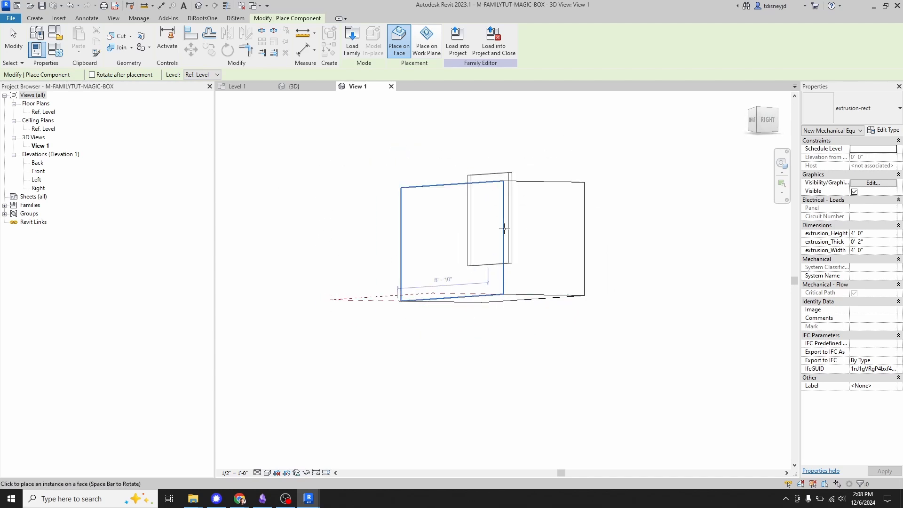
shift+middle_drag(502, 233, 518, 305)
shift+middle_drag(465, 200, 474, 184)
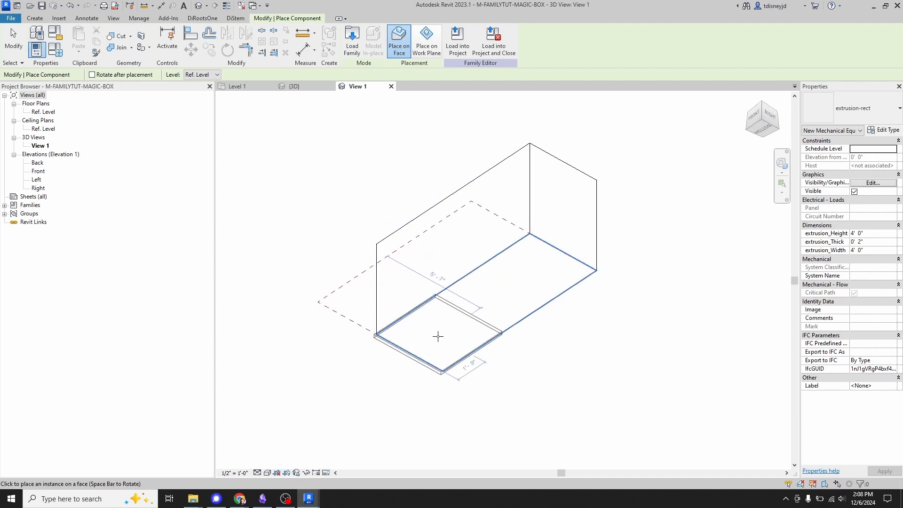
click(438, 334)
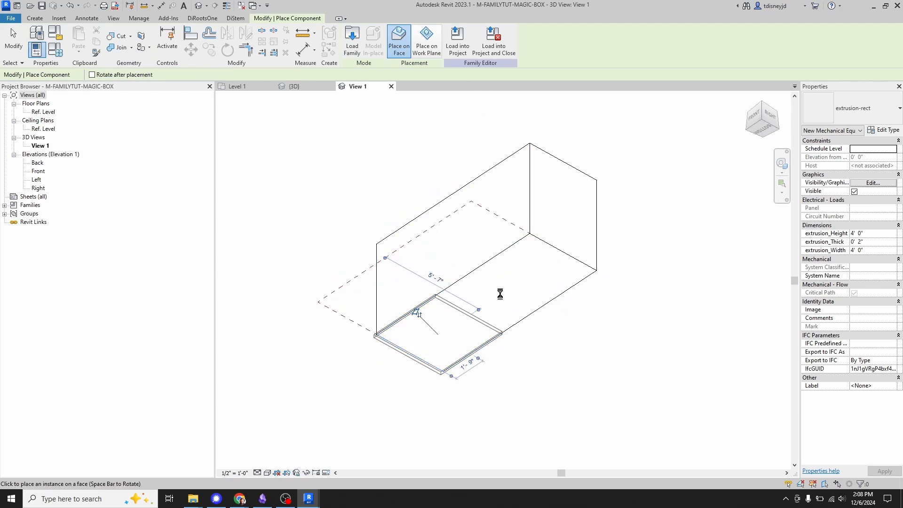
key(Escape)
key(Escape)
Examine how the placed extrusion-rect plate sits on the box's underside and which instance dimensions it exposes.
shift+middle_drag(565, 276, 430, 301)
scroll(429, 300, up, 4)
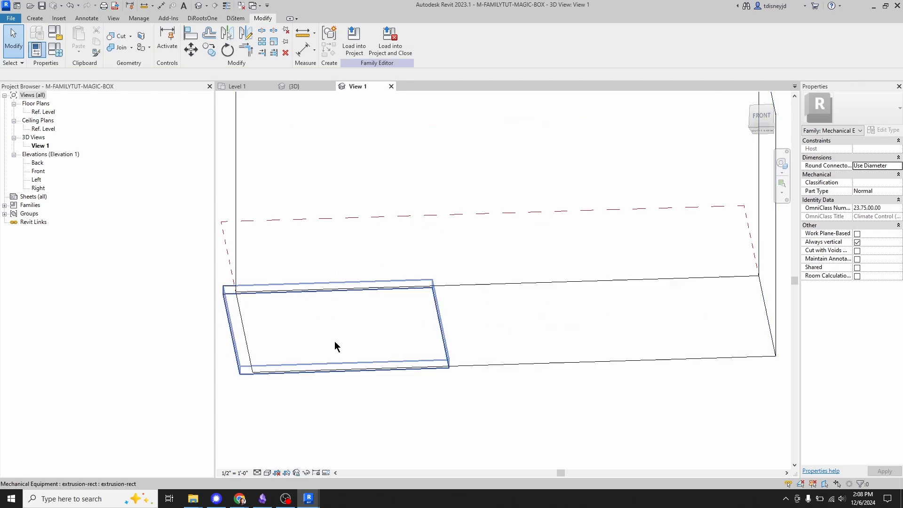
middle_drag(266, 308, 400, 282)
scroll(415, 276, up, 3)
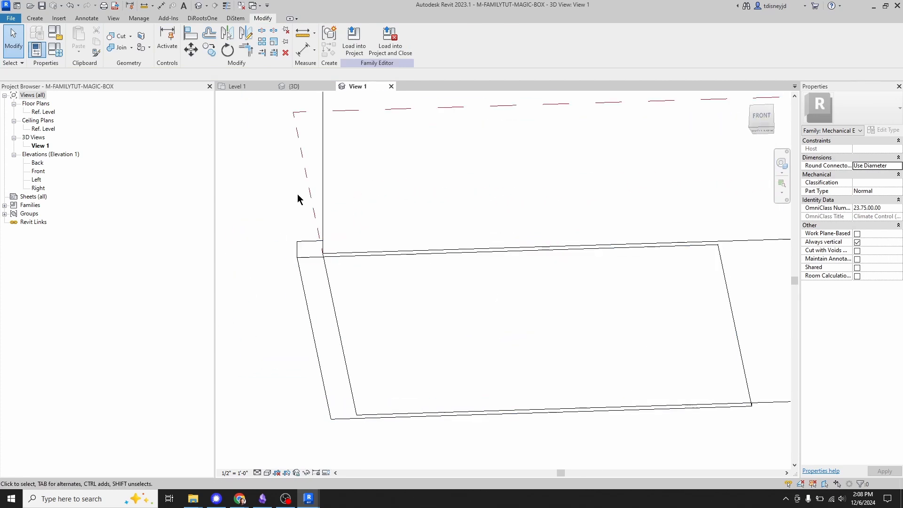
click(299, 248)
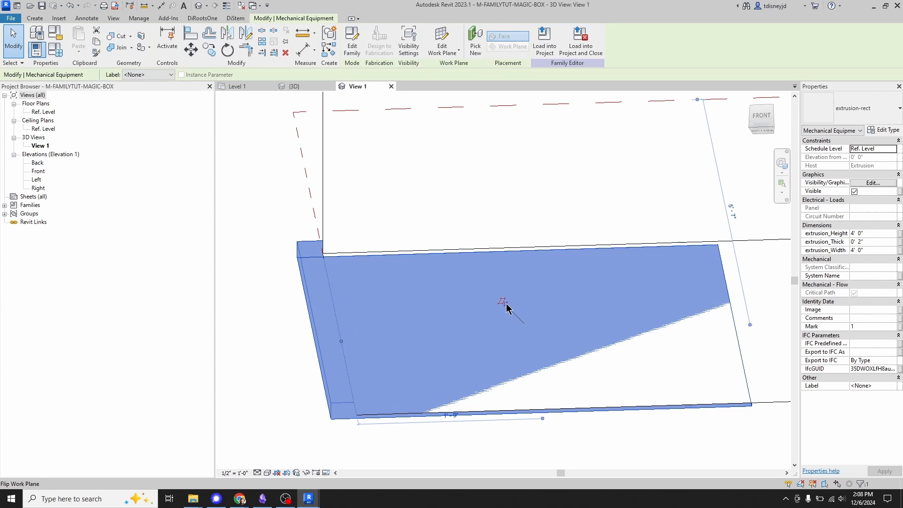
shift+middle_drag(506, 306, 576, 268)
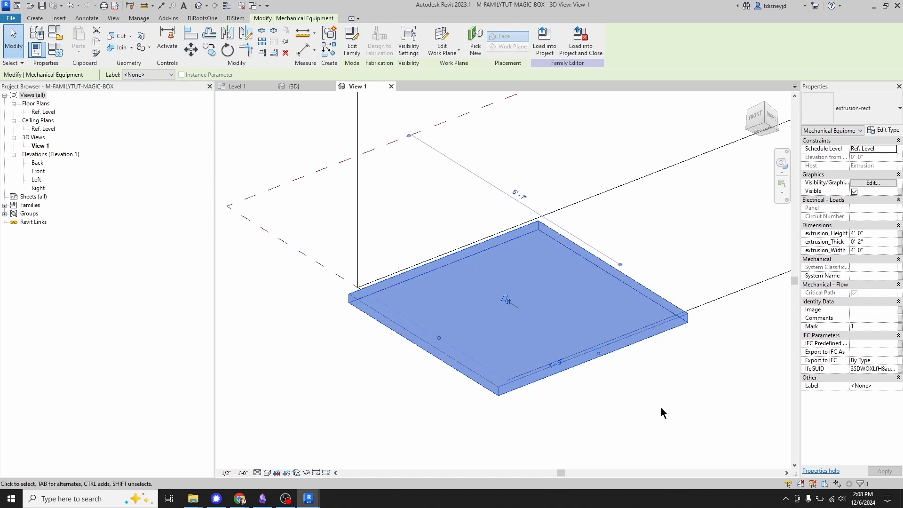
click(612, 388)
scroll(594, 348, down, 2)
middle_drag(614, 339, 524, 278)
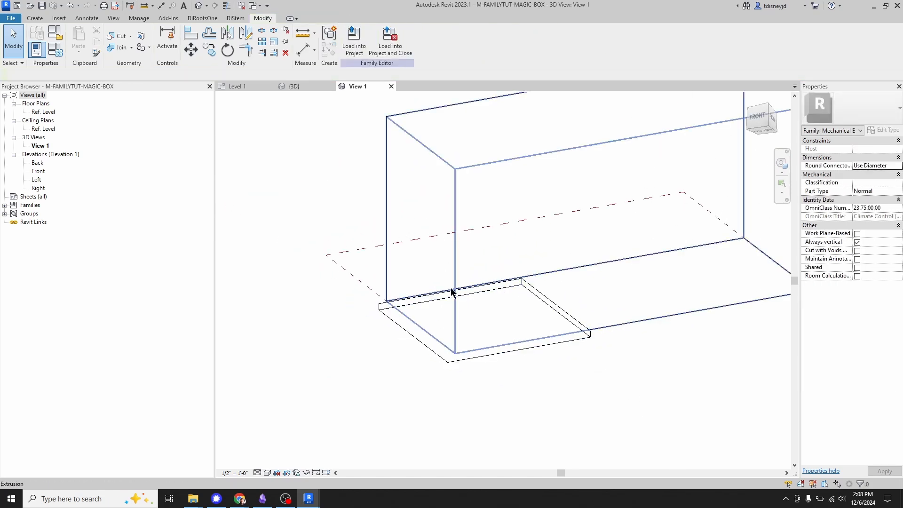
Associate the plate's extrusion_Height with a new type parameter named RA Conn Height, grouped under Dimensions.
click(525, 293)
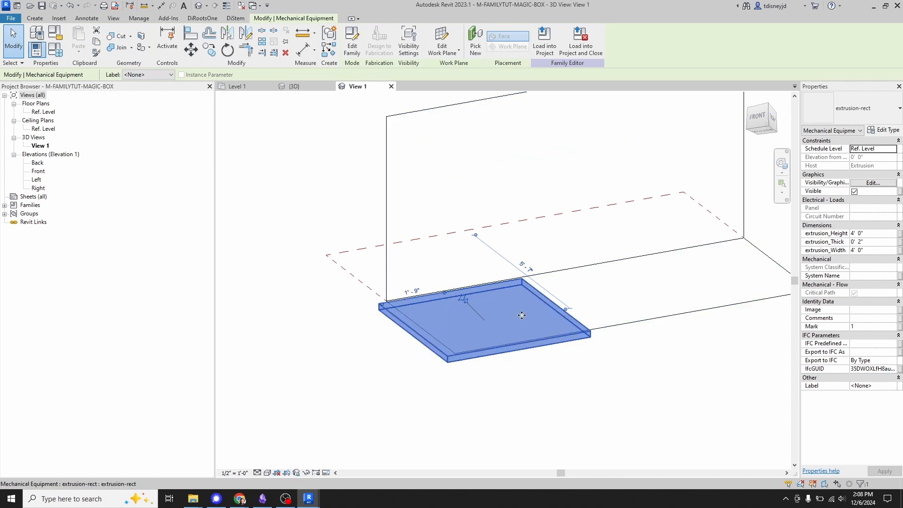
click(899, 234)
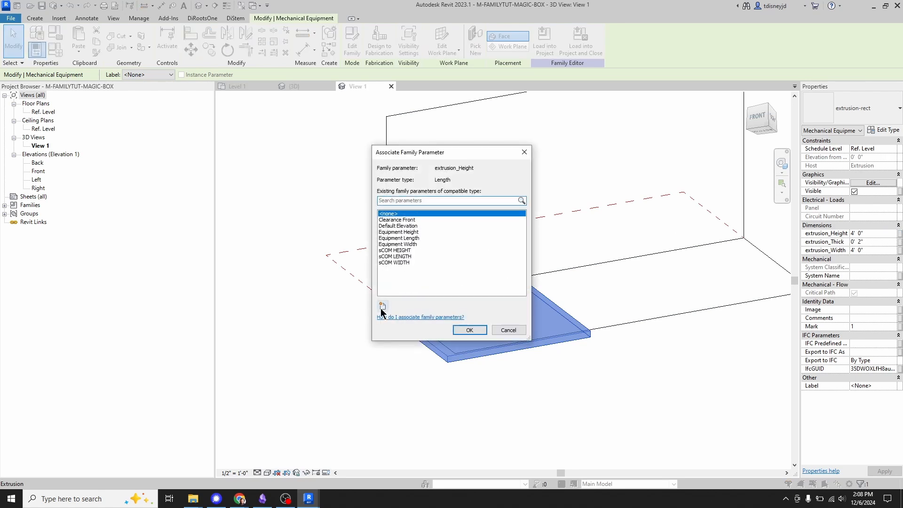
click(383, 306)
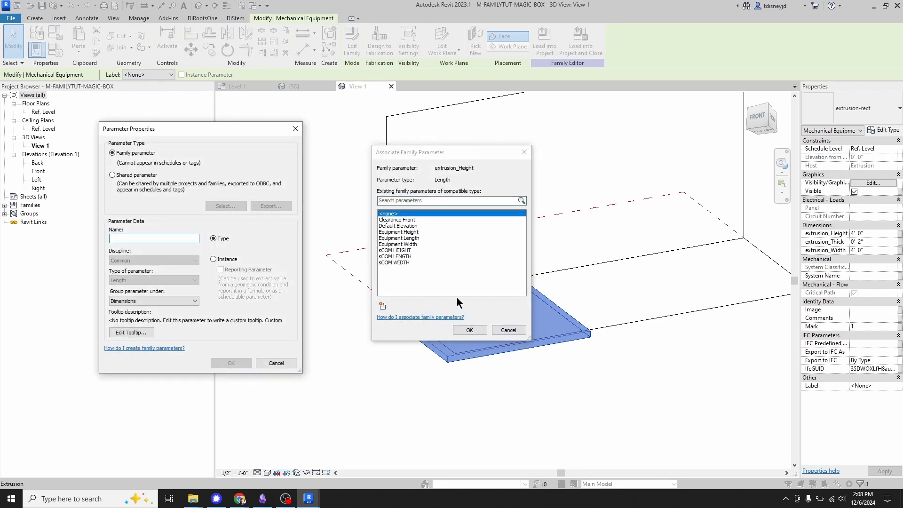
text(RA Conn )
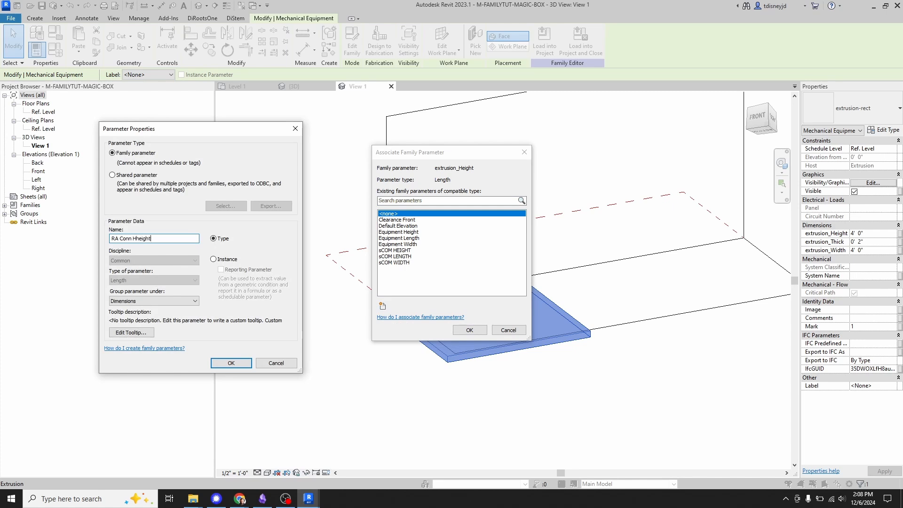
text(Hheigh)
key(BackSpace)
key(BackSpace)
key(BackSpace)
key(BackSpace)
key(BackSpace)
text(eight)
click(231, 363)
click(471, 332)
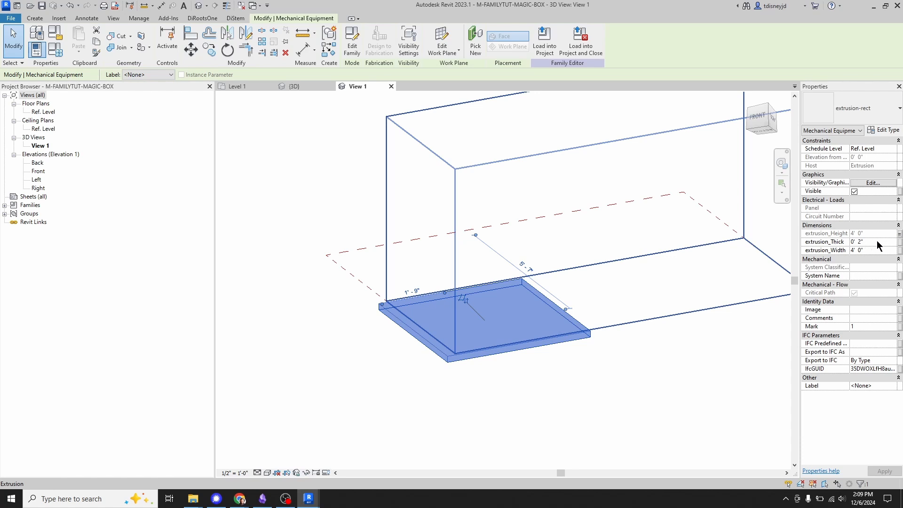
Associate the plate's extrusion_Width with a new type parameter named RA Conn Width, grouped under Dimensions.
click(900, 250)
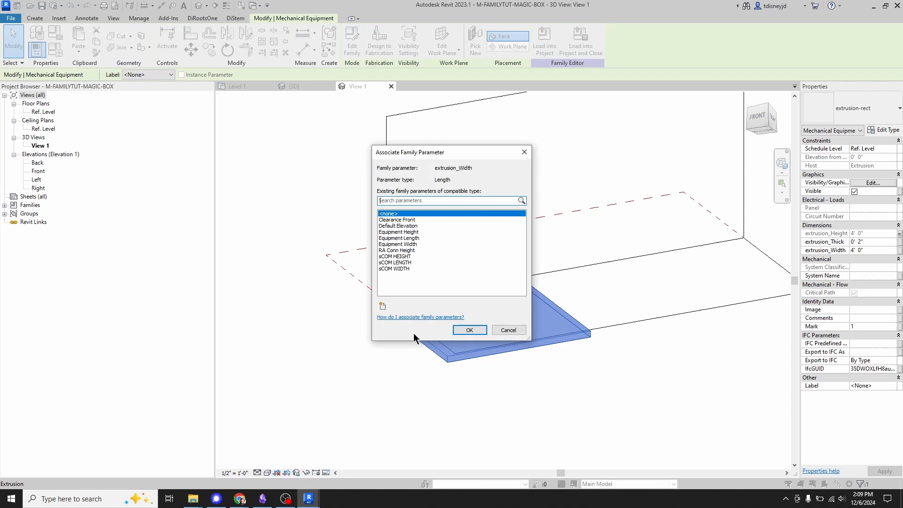
click(382, 305)
text(RA Conn Width)
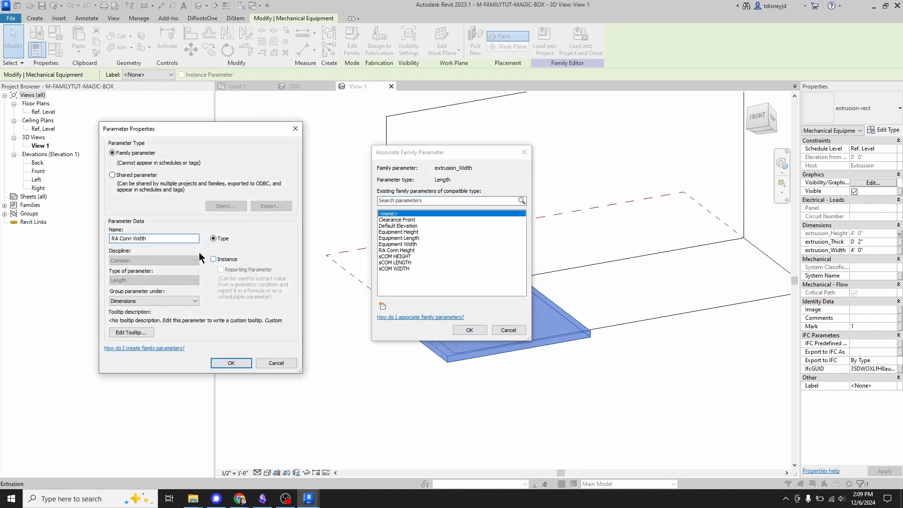
click(231, 363)
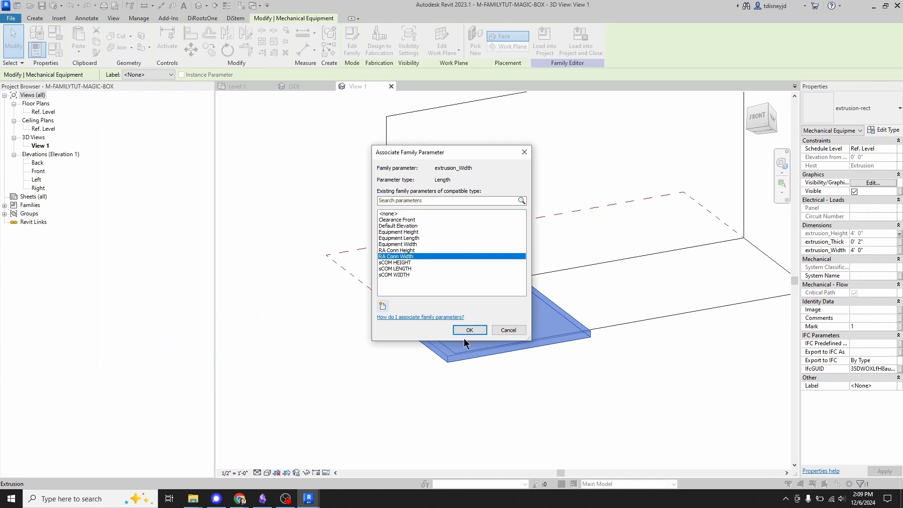
click(469, 329)
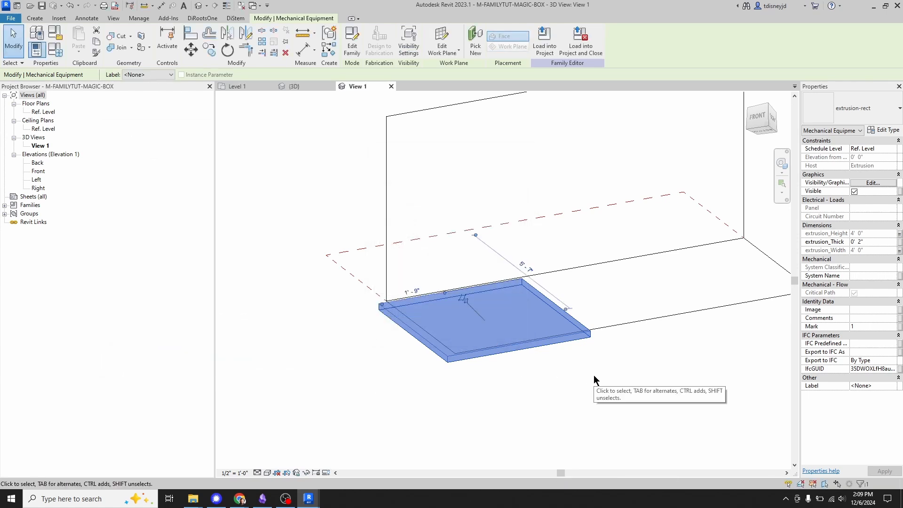
Switch the family to Type A in Family Types and apply it to the model.
click(56, 55)
drag(163, 72, 105, 72)
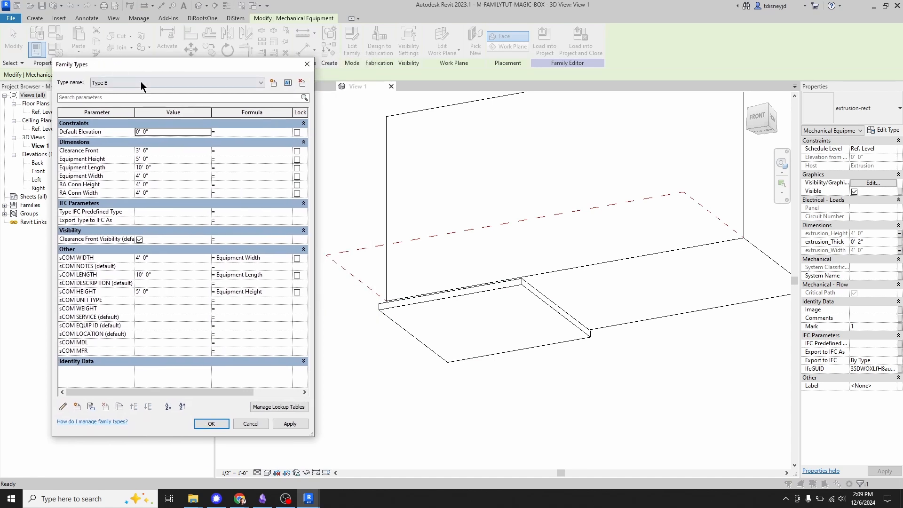
click(140, 82)
click(142, 90)
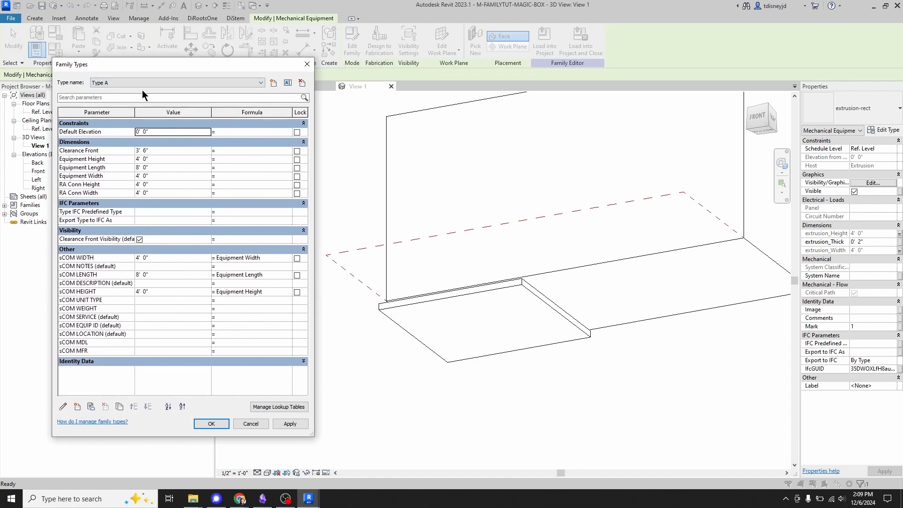
click(290, 424)
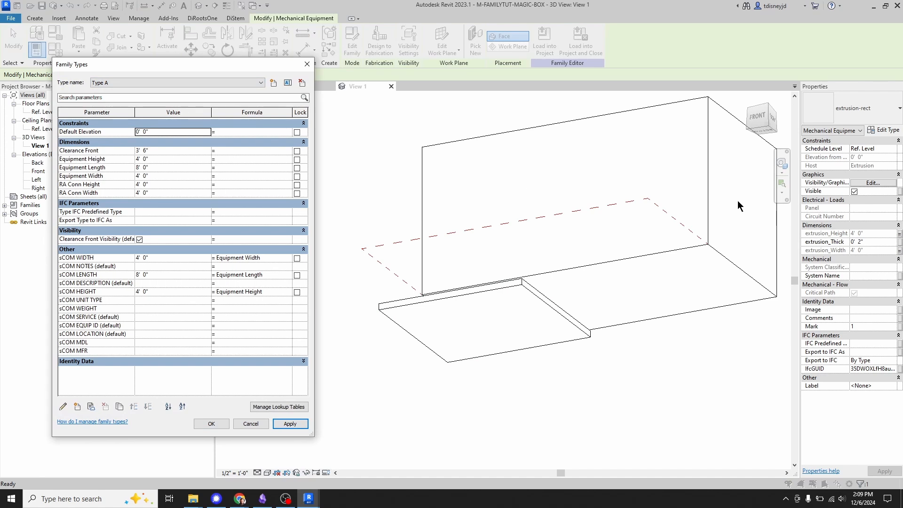
Set Type A's RA Conn Height to 2' and RA Conn Width to 3', and accept the family types.
click(130, 184)
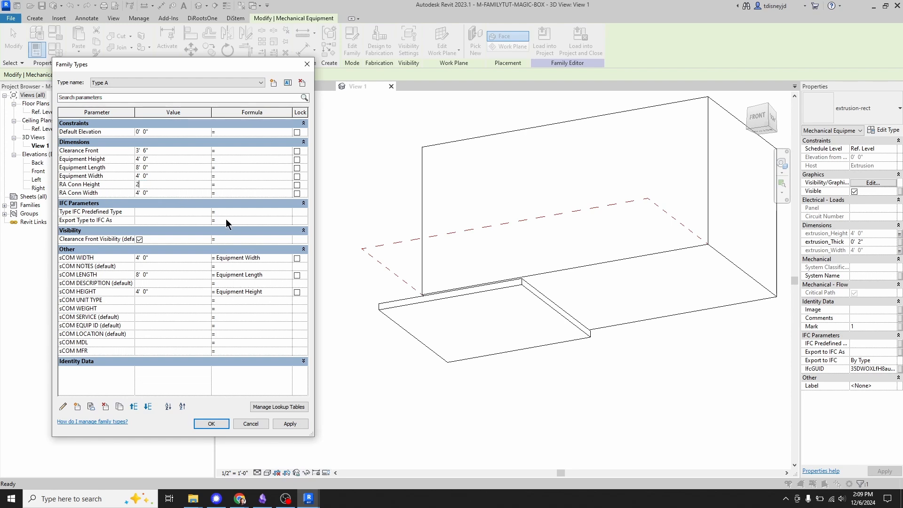
key(Tab)
click(295, 424)
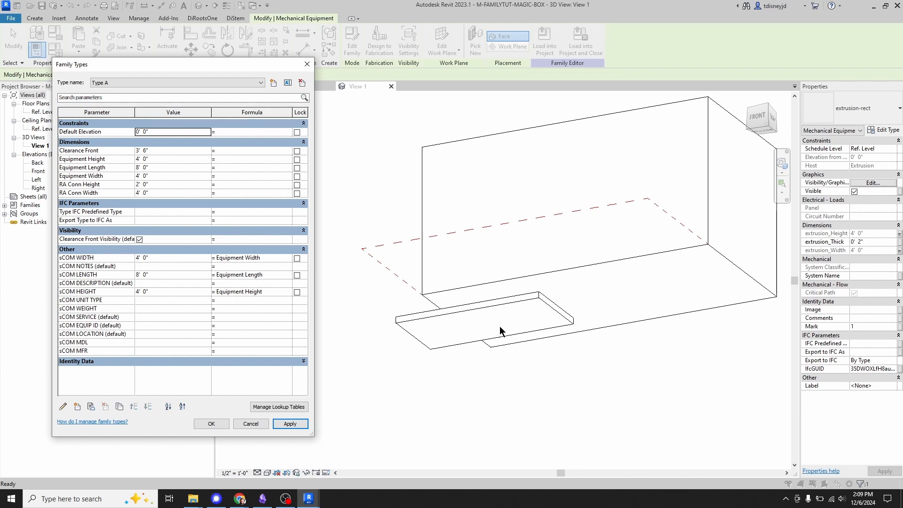
click(164, 195)
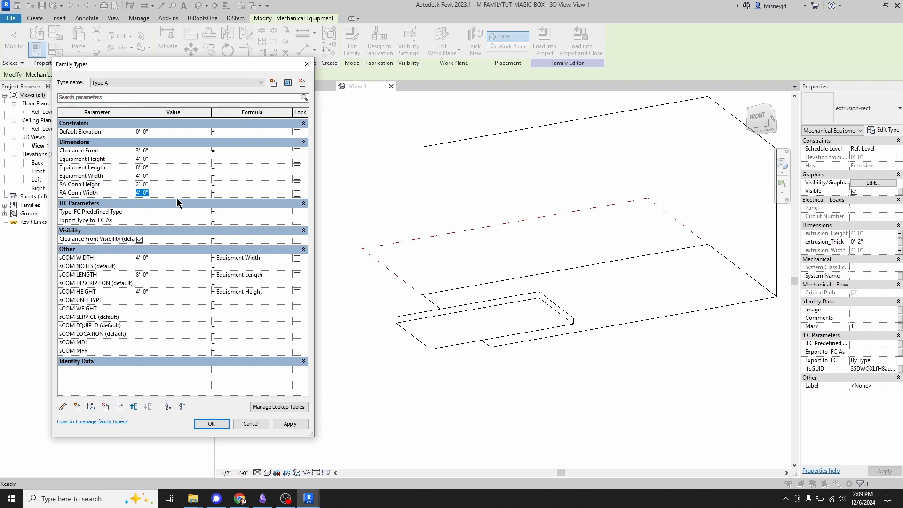
key(Tab)
click(211, 423)
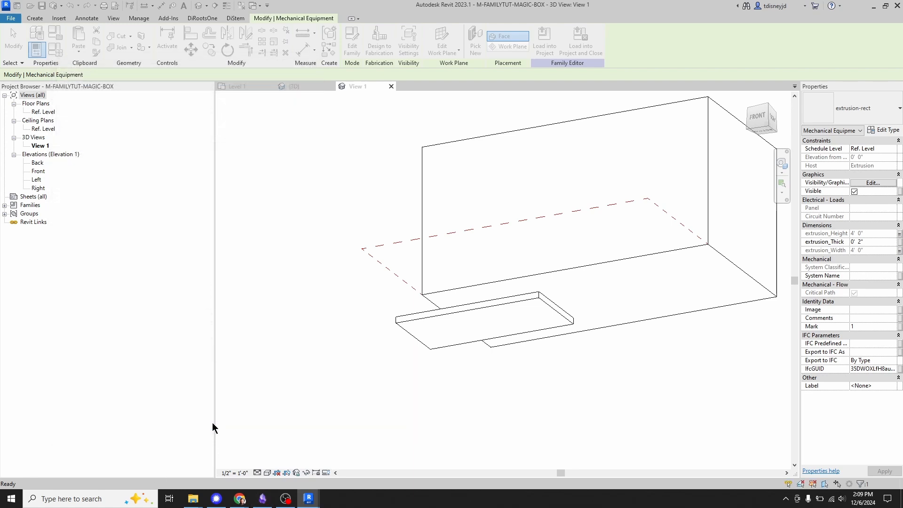
key(Escape)
Rotate the extrusion-rect plate in place on the box's underside through six successive turns.
shift+middle_drag(558, 363, 544, 302)
click(543, 302)
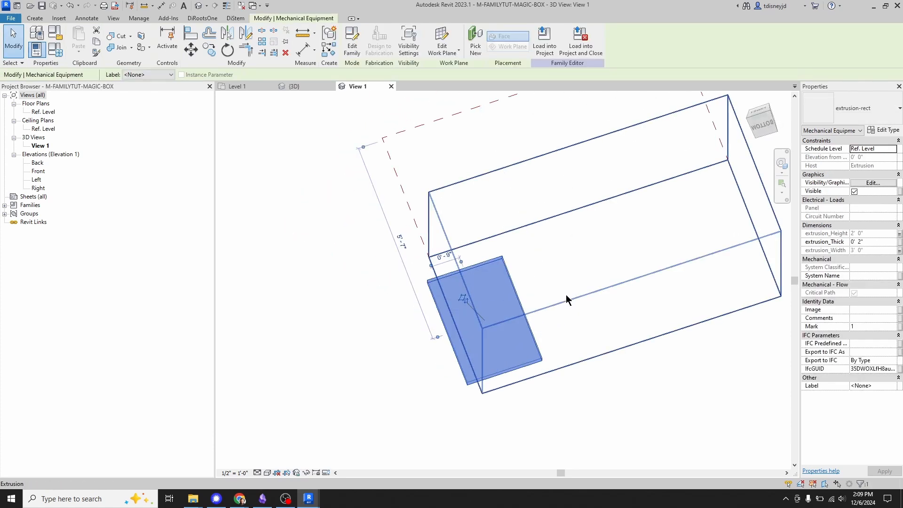
key(space)
key(space)
key(space)
key(space)
key(space)
key(space)
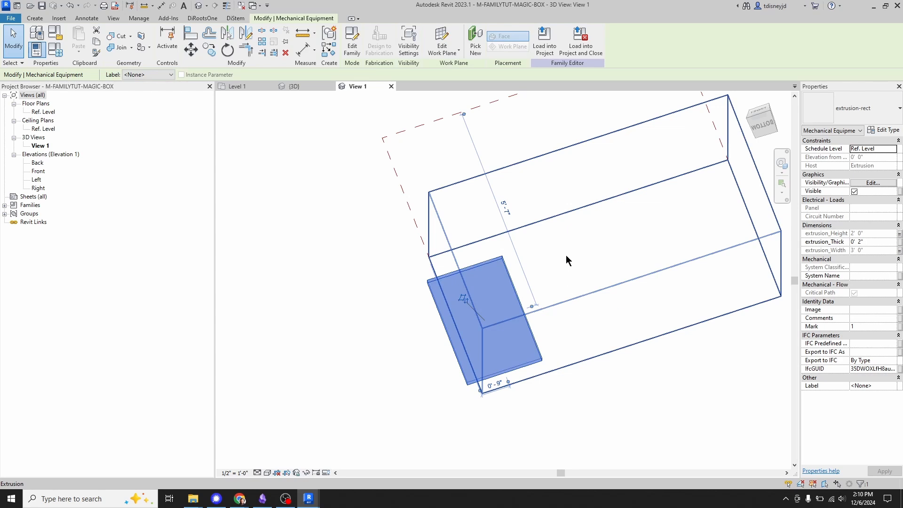
Move the plate inward on the box's underside to offsets of about 1'-5" from the short edge and 5'-2" from the clearance line.
mouse_move(566, 259)
shift+middle_down()
mouse_move(590, 388)
mouse_move(577, 395)
mouse_move(568, 266)
shift+middle_up()
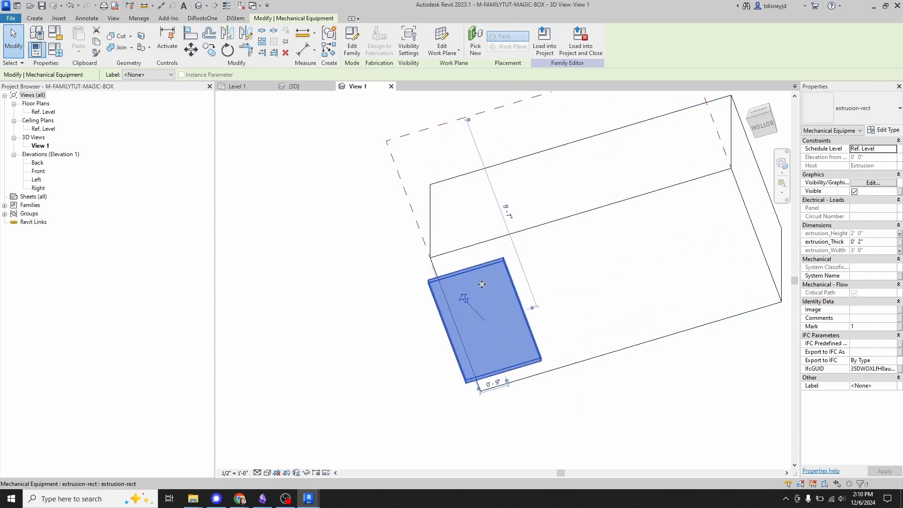
drag(482, 284, 584, 333)
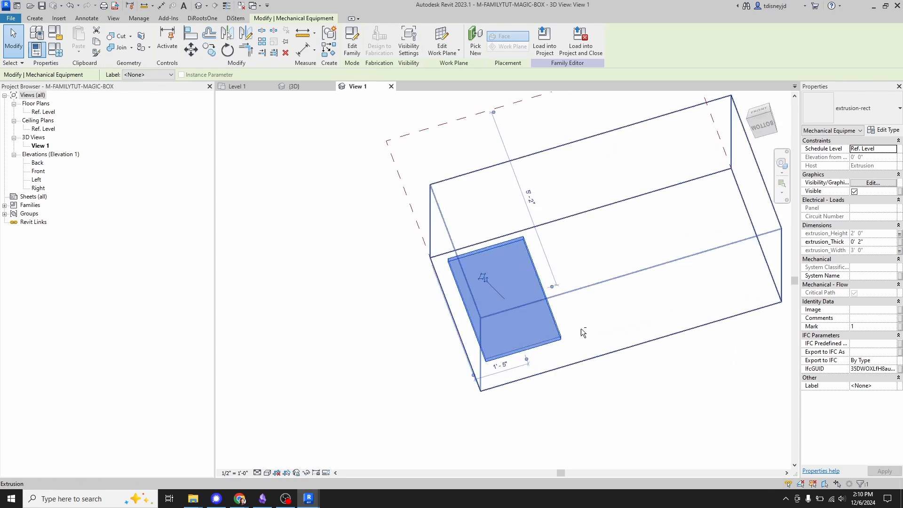
shift+middle_drag(583, 333, 499, 271)
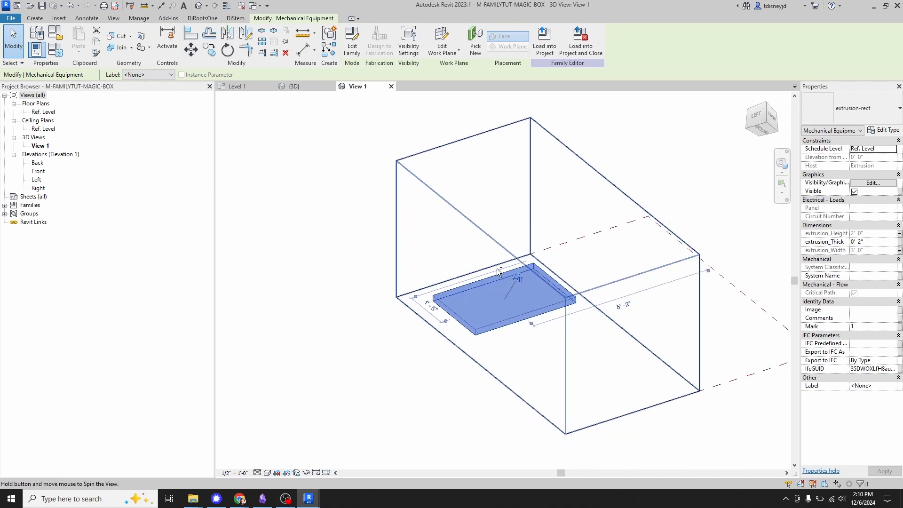
Move the plate on the box's underside to about 2'-7" from the short edge, and open the Left elevation.
drag(536, 272, 555, 304)
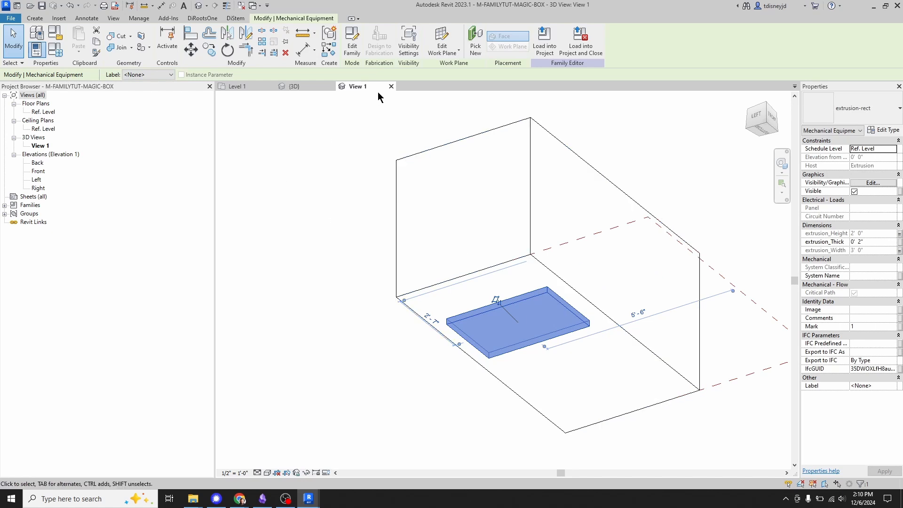
double_click(37, 180)
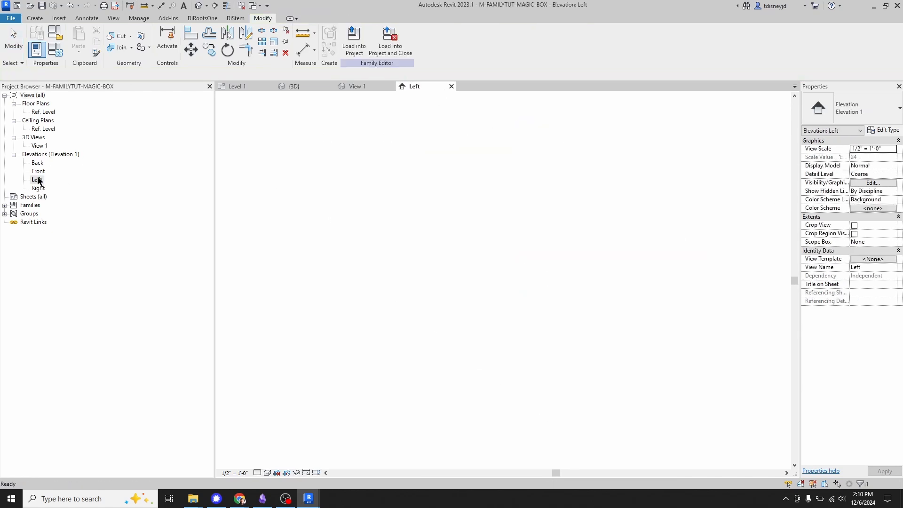
click(526, 157)
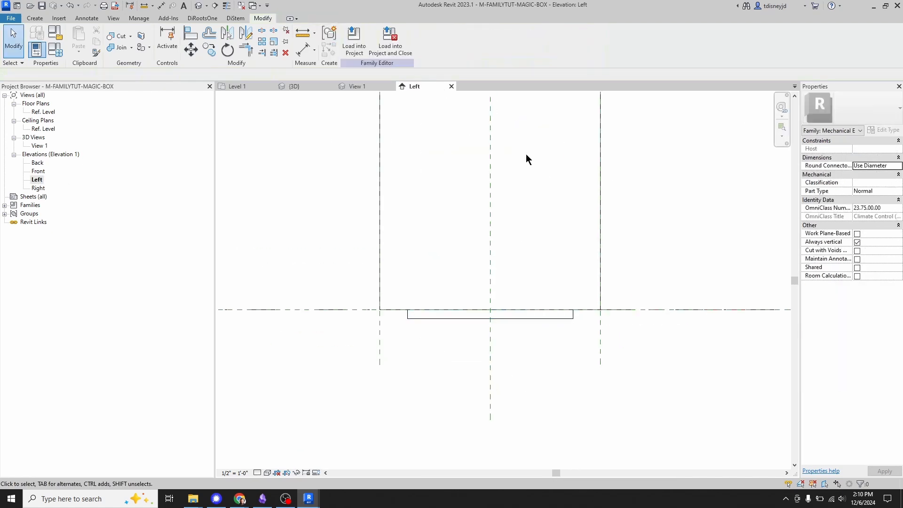
scroll(499, 261, down, 2)
key(a)
key(l)
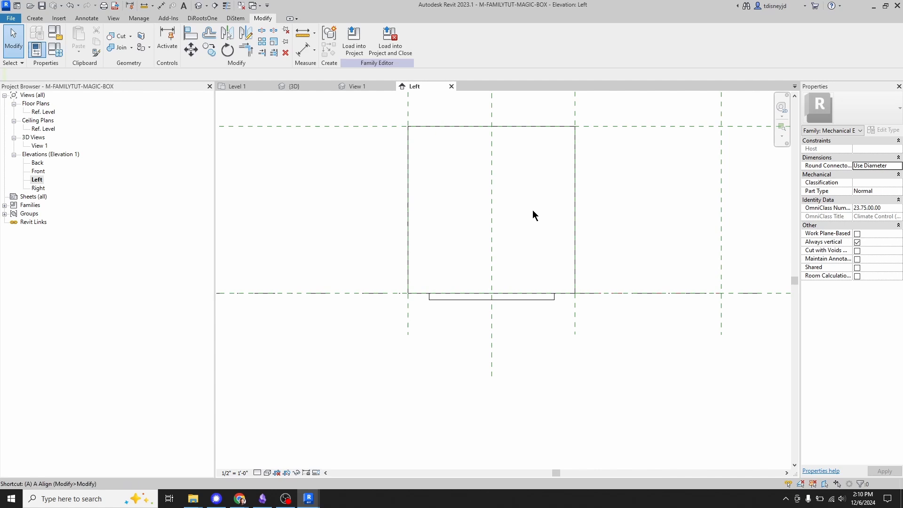
middle_drag(514, 106, 517, 132)
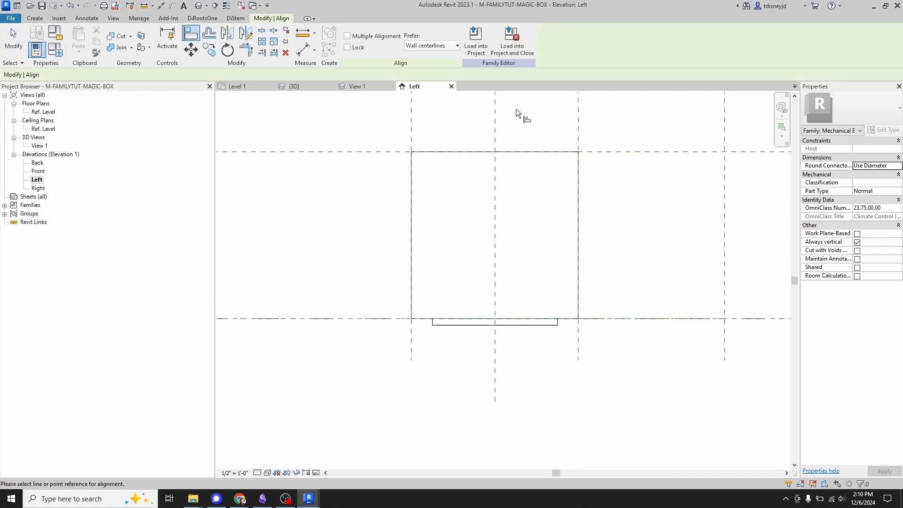
click(495, 126)
scroll(518, 315, up, 3)
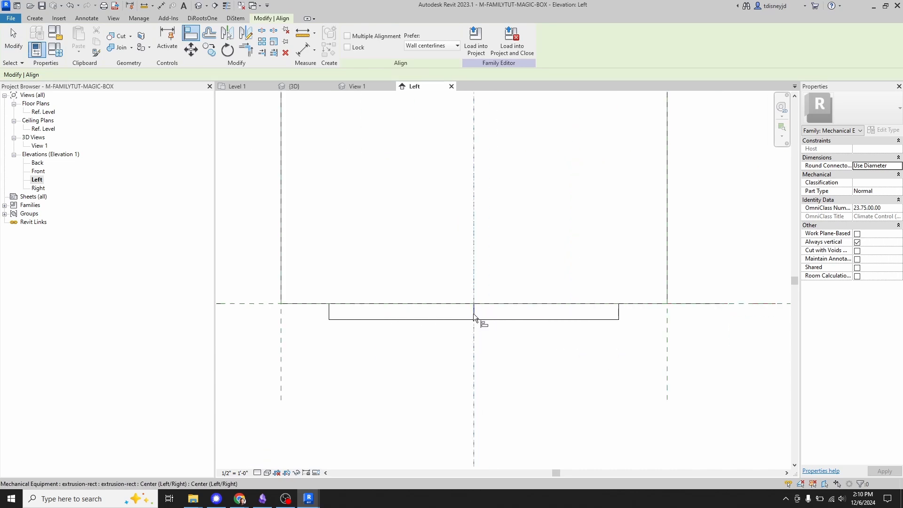
key(Escape)
key(Escape)
Shift the plate off-centre along the box's base so its centre sits about 1'-5" from the box's left reference plane.
click(500, 317)
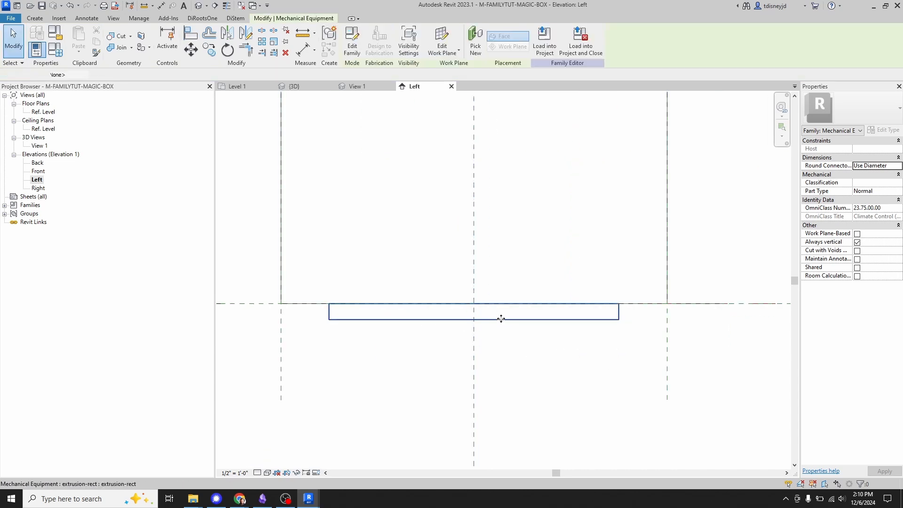
drag(500, 317, 447, 339)
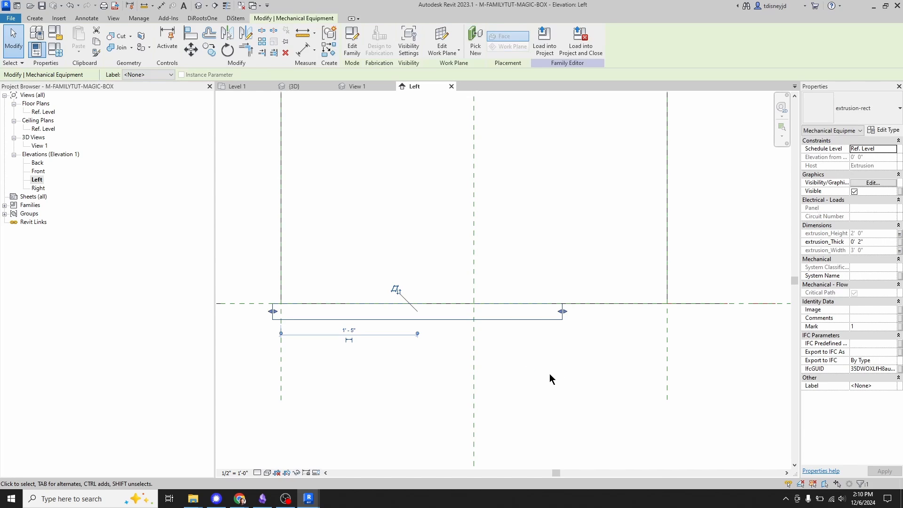
scroll(549, 374, down, 2)
click(532, 365)
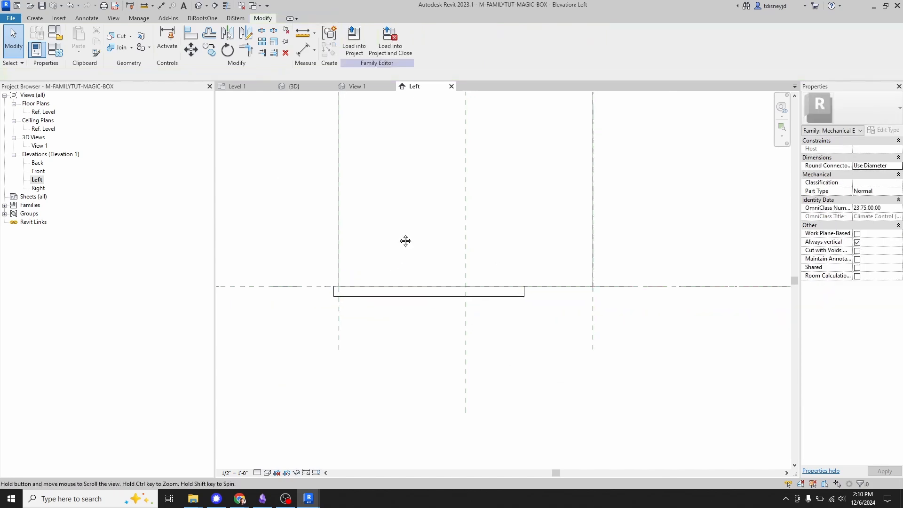
Align the plate's centre to the Center (Front/Back) reference plane and lock the alignment.
scroll(409, 235, down, 2)
key(a)
key(l)
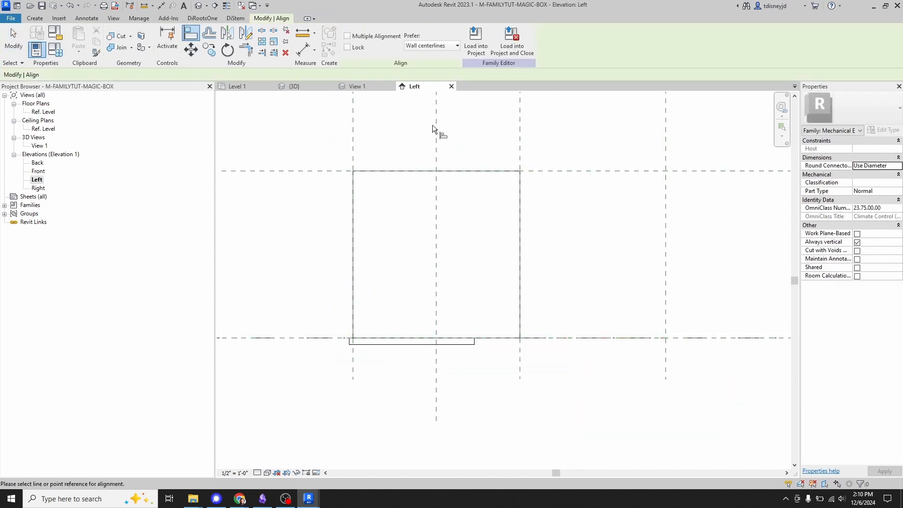
scroll(442, 358, up, 3)
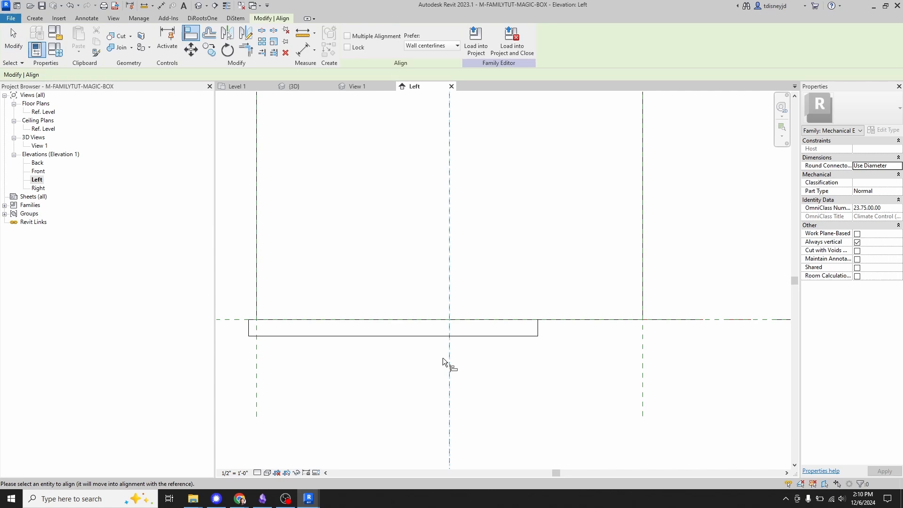
click(393, 330)
scroll(487, 254, down, 2)
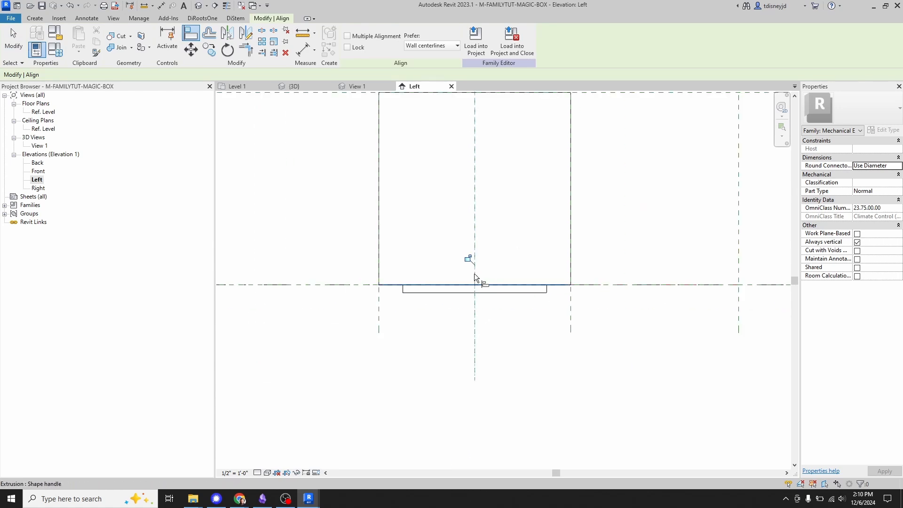
scroll(489, 281, down, 2)
scroll(482, 326, up, 3)
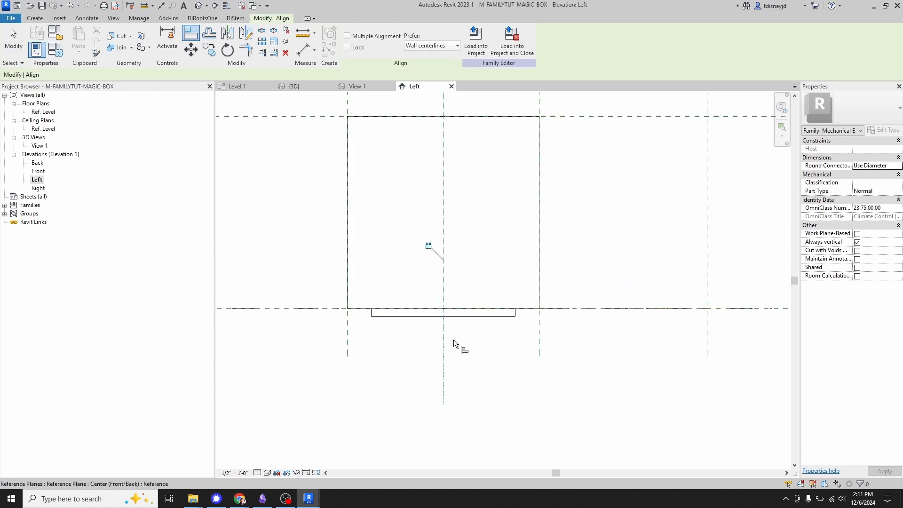
Open the Front elevation in place of the Left one and dimension from the box's left reference plane to the plate's left edge.
click(452, 86)
double_click(38, 171)
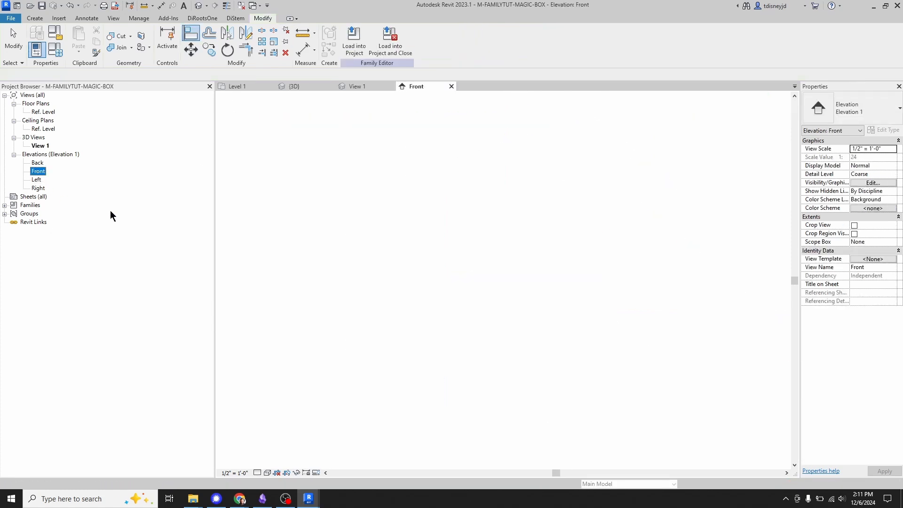
scroll(389, 263, down, 2)
middle_drag(363, 276, 394, 266)
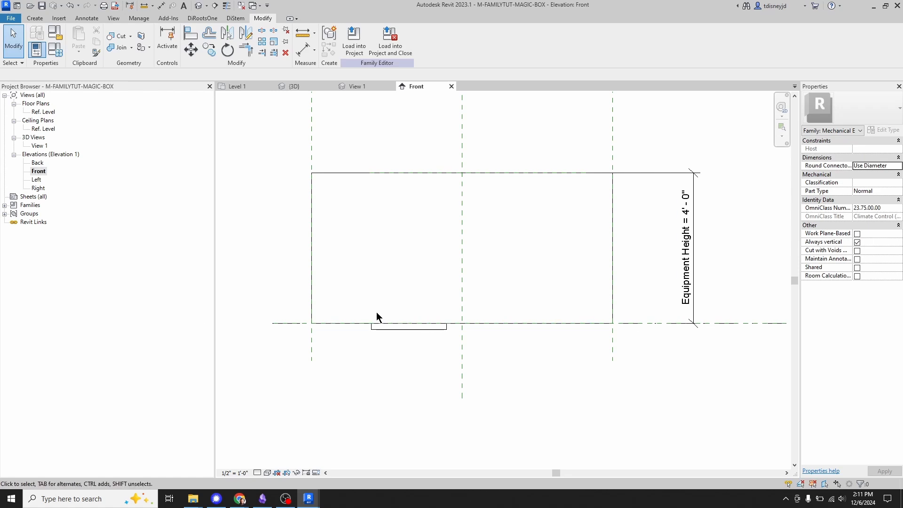
middle_drag(341, 335, 382, 333)
scroll(416, 311, up, 1)
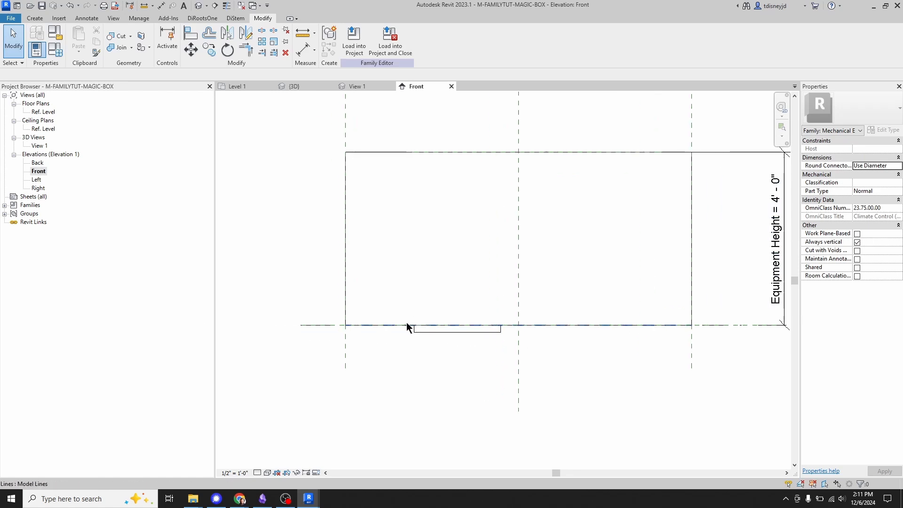
key(d)
key(i)
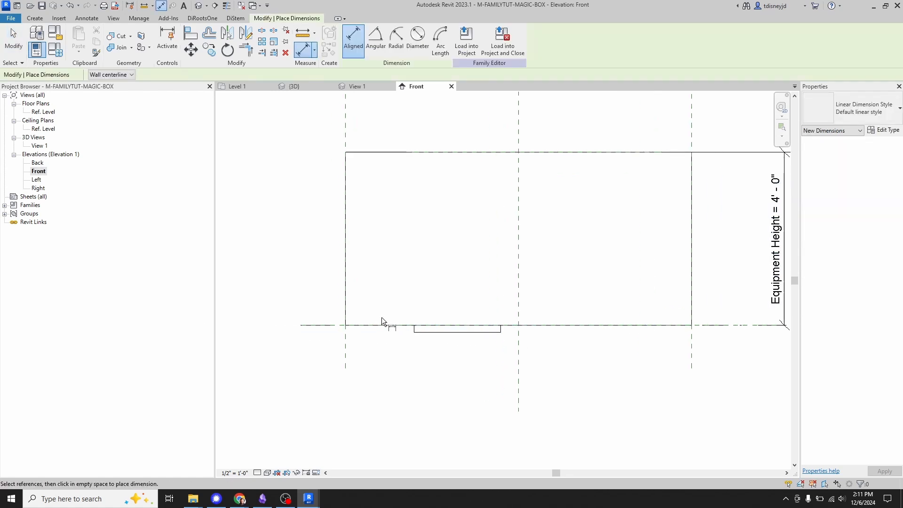
click(346, 346)
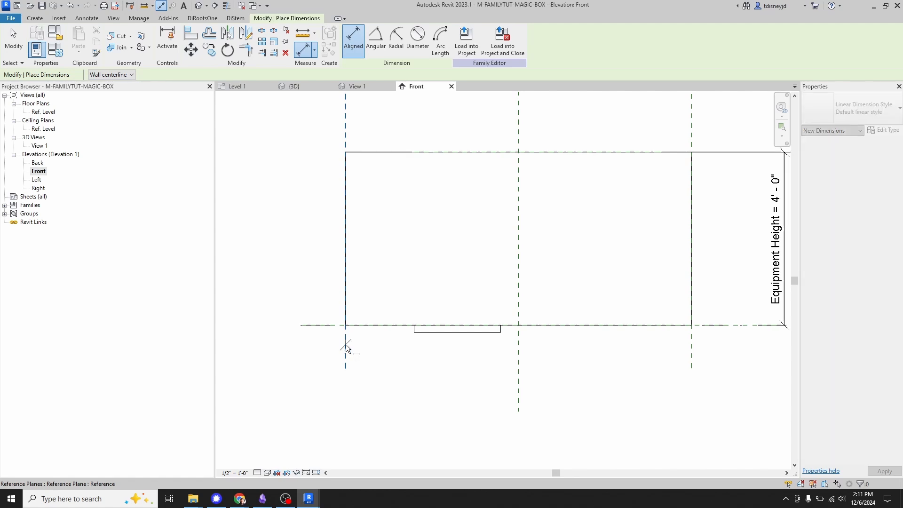
click(416, 334)
click(386, 398)
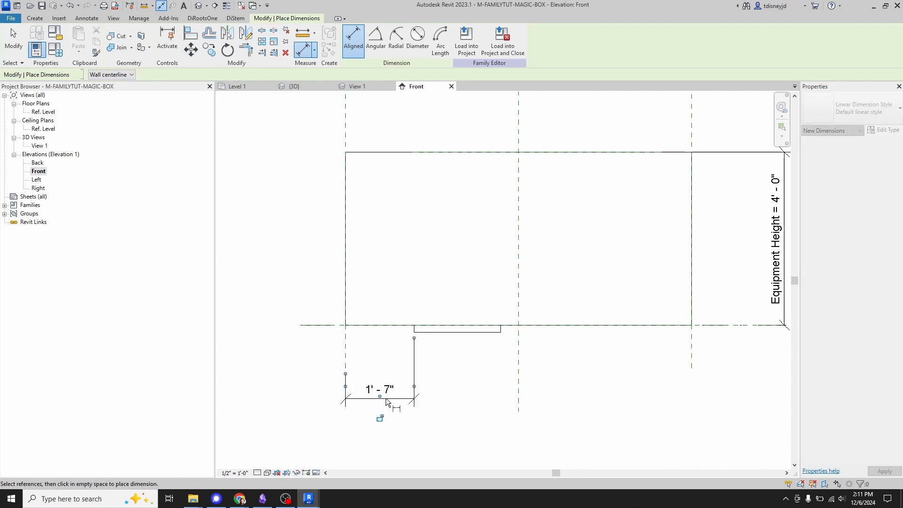
key(Escape)
key(Escape)
Label the plate's offset dimension with a new type parameter named "RA Conn Distance From Left Side".
click(384, 395)
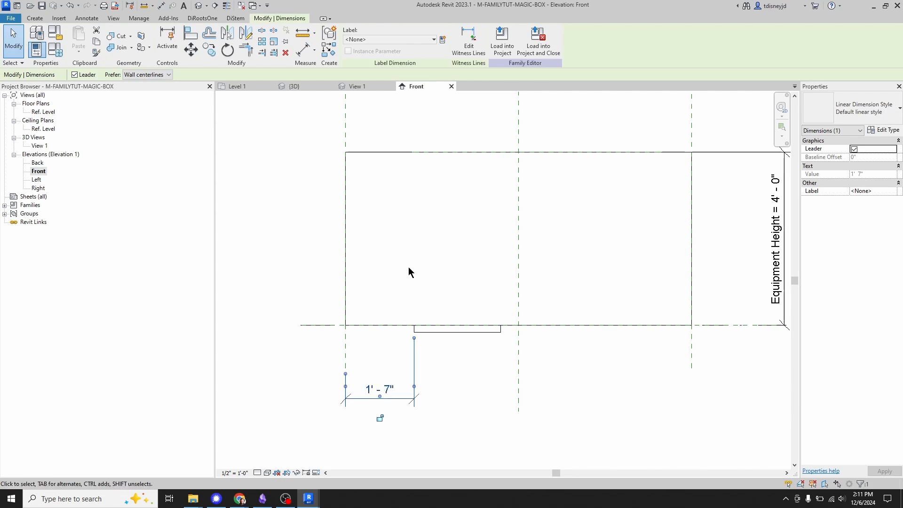
click(444, 42)
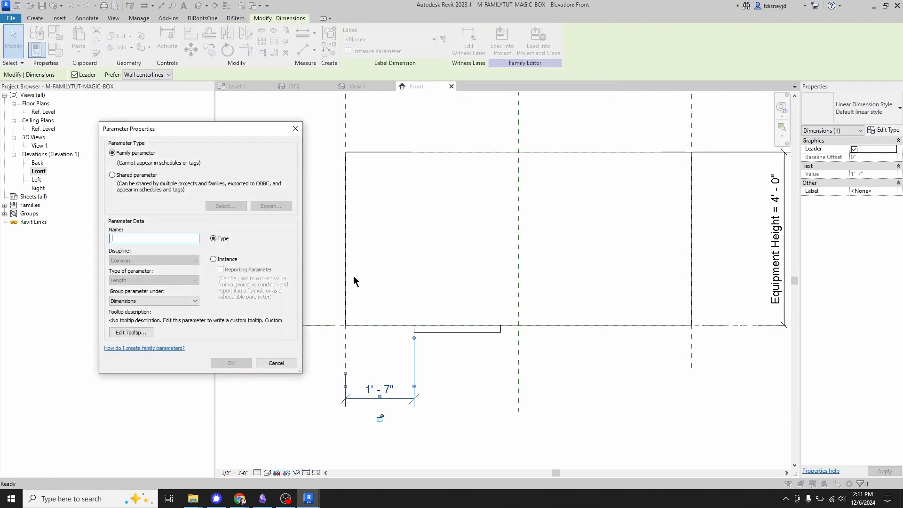
text(RA c)
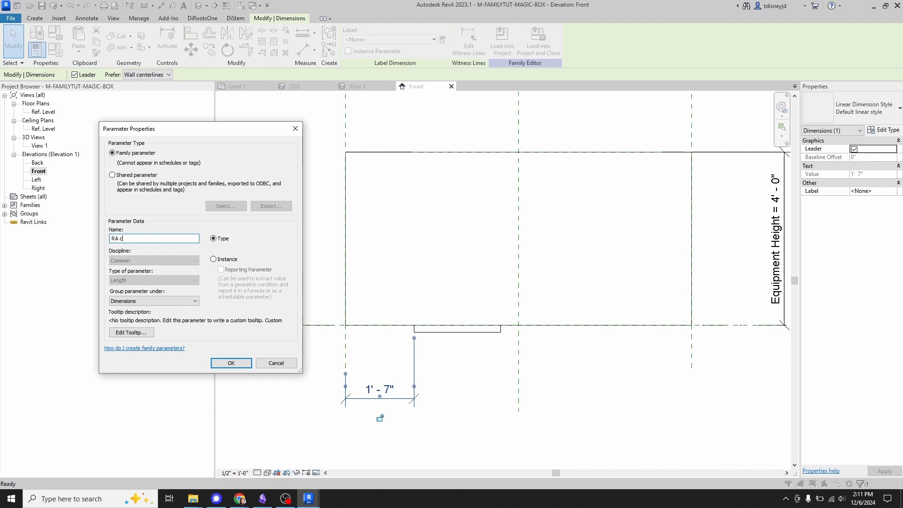
text(onn Distance From Left Side)
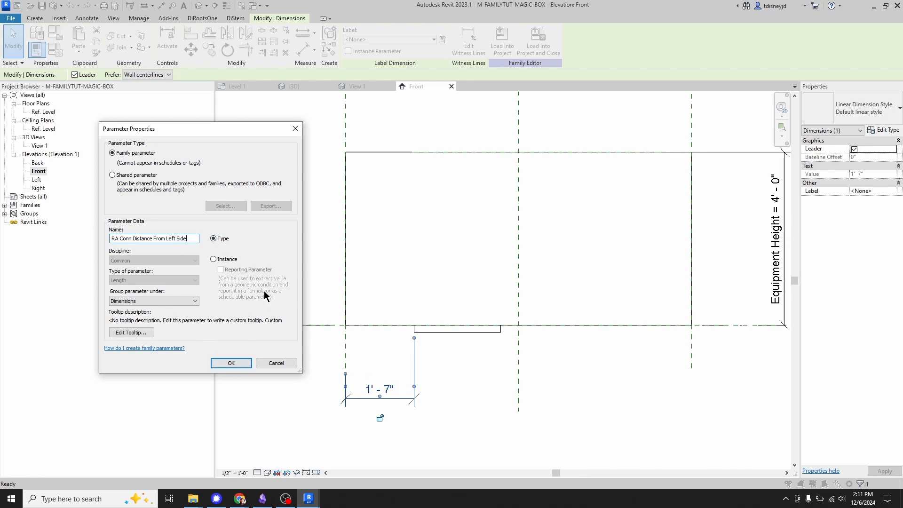
click(231, 363)
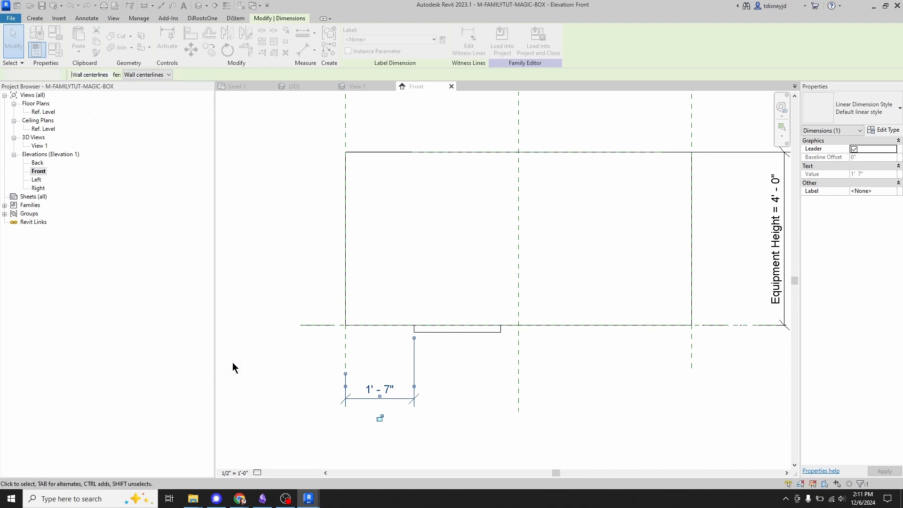
click(579, 410)
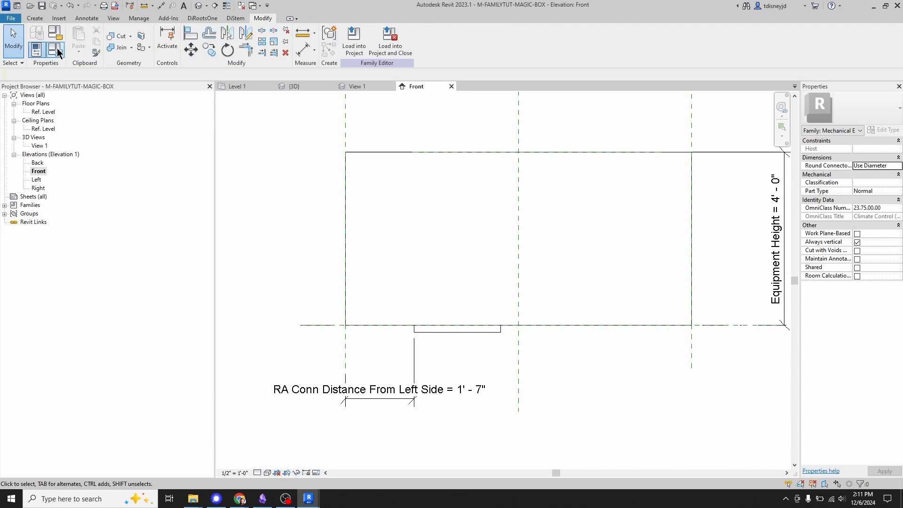
Set Type A's RA Conn Distance From Left Side to 3 1/2", apply it and accept the family types.
click(36, 32)
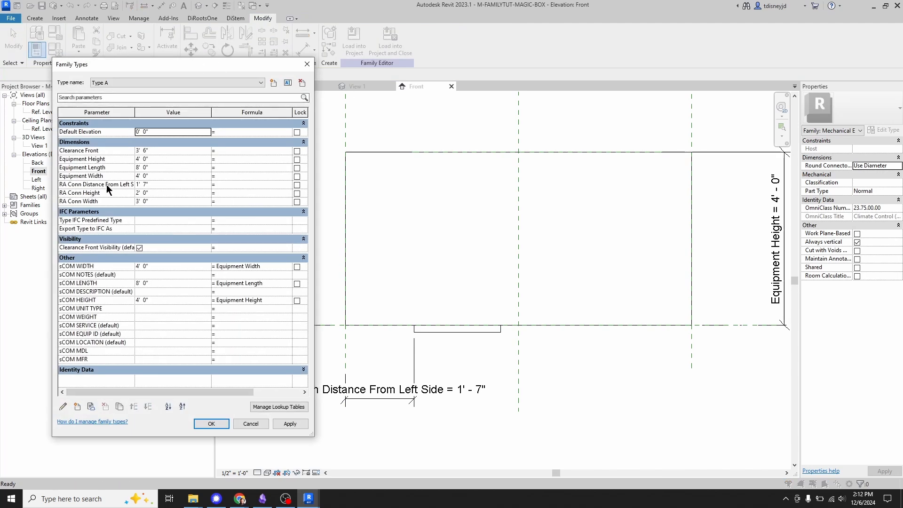
click(186, 185)
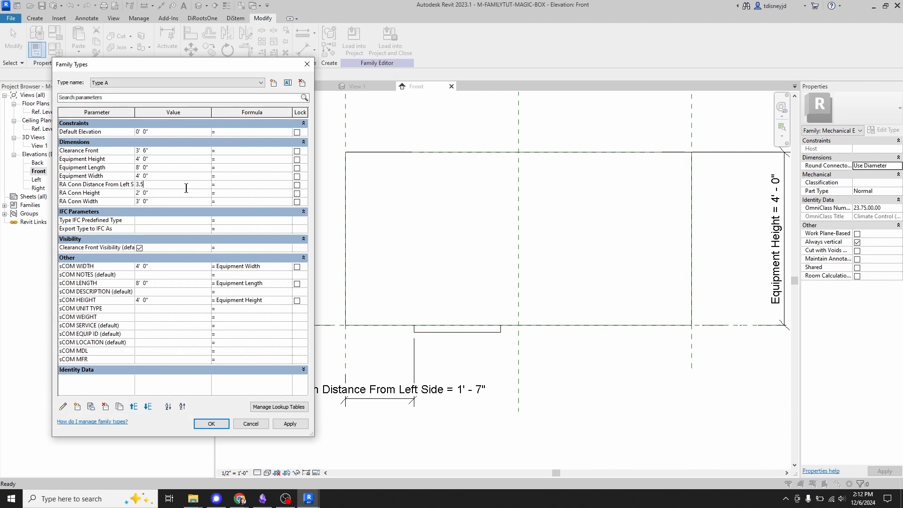
key(Tab)
click(290, 424)
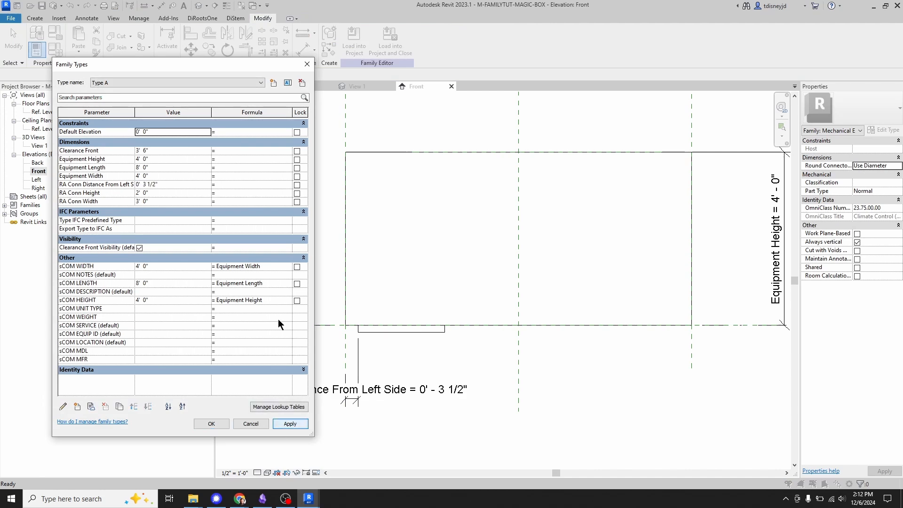
click(211, 424)
Set the extrusion-rect plate's extrusion_Thick to 1".
scroll(499, 329, down, 1)
middle_drag(490, 361, 411, 362)
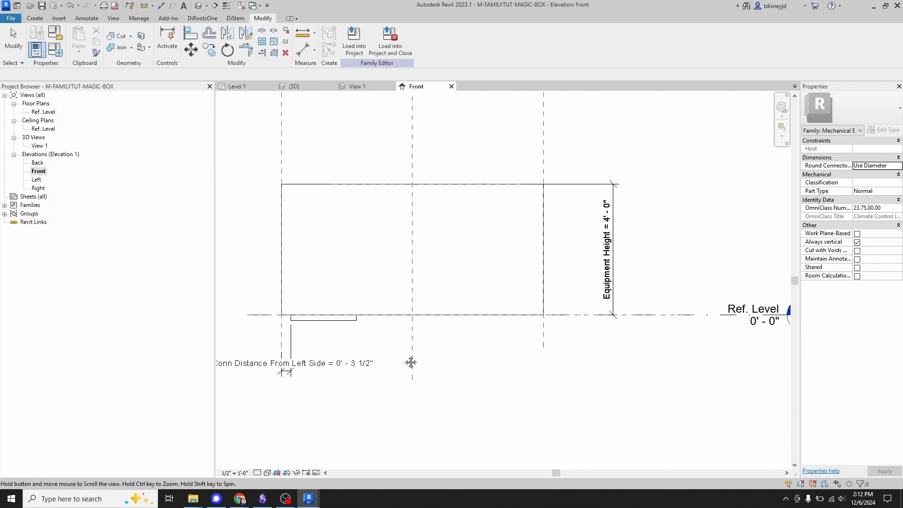
scroll(328, 324, up, 3)
click(325, 317)
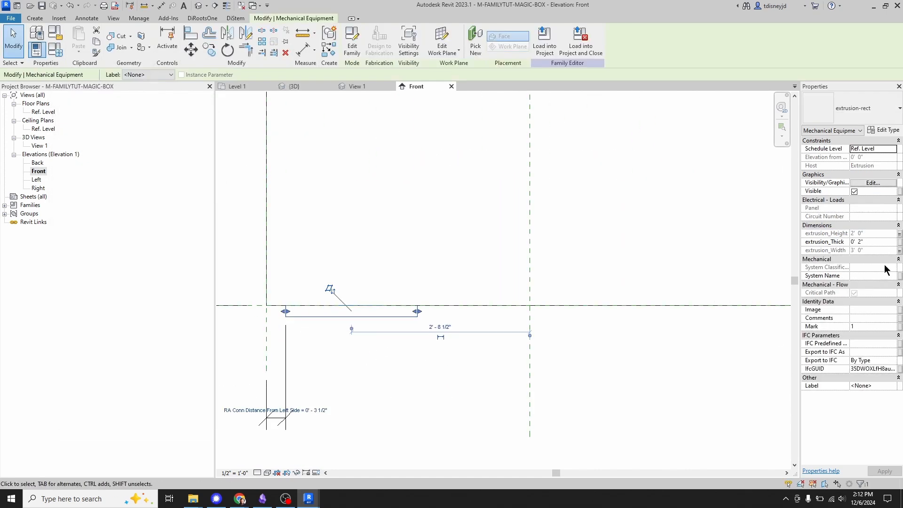
click(869, 241)
text(1)
key(BackSpace)
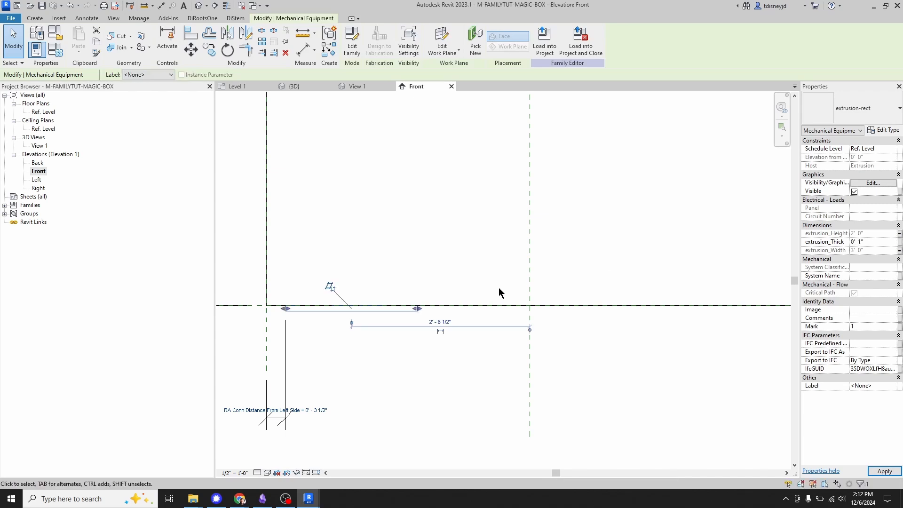
click(444, 389)
scroll(443, 286, down, 2)
middle_drag(442, 285, 393, 286)
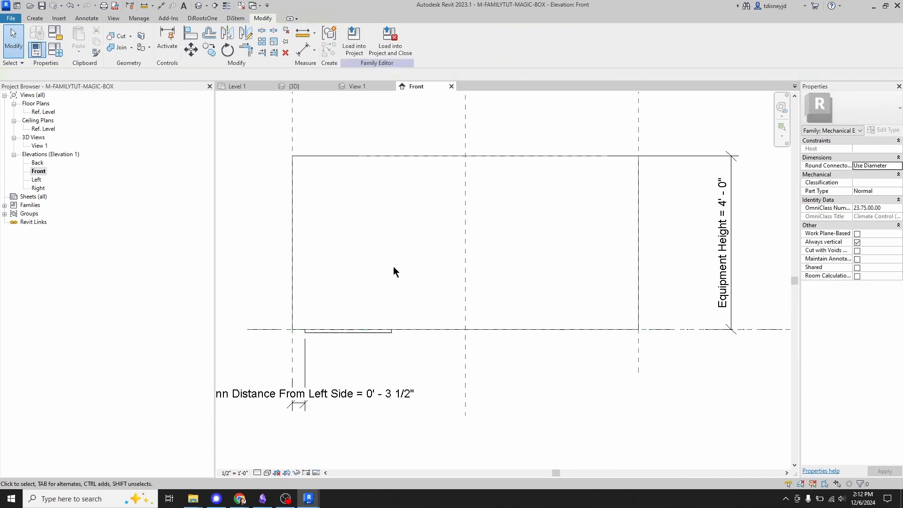
In 3D View 1, place a second extrusion-rect plate, rotated to match the existing one, on the box's underside beside it.
click(362, 87)
shift+middle_drag(618, 258, 539, 216)
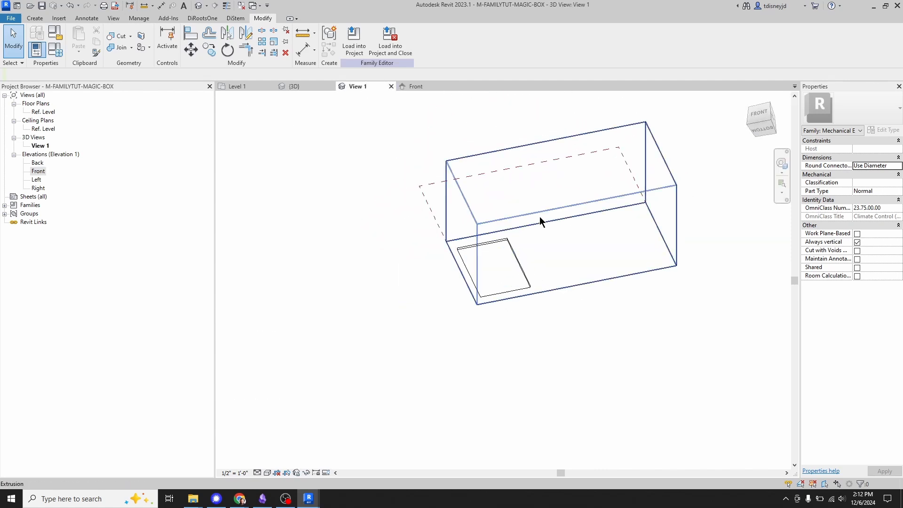
scroll(473, 268, up, 3)
click(432, 268)
scroll(432, 268, down, 2)
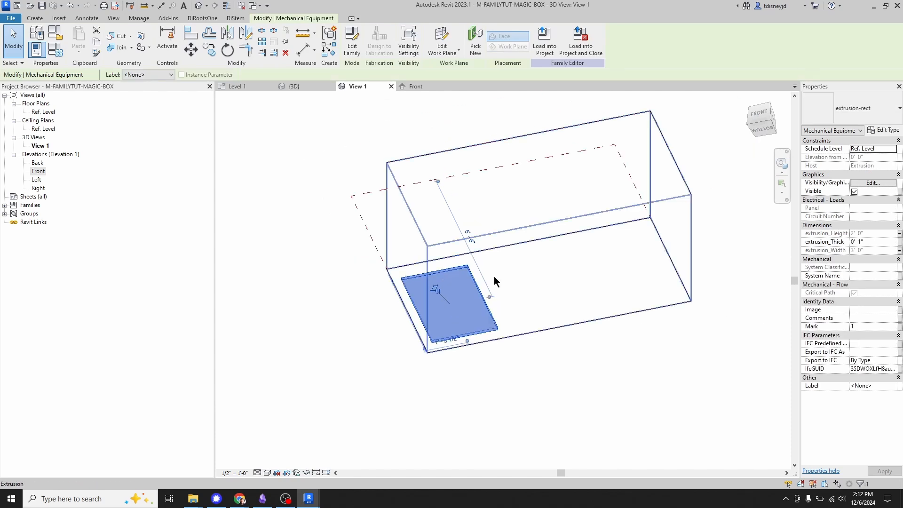
key(c)
key(s)
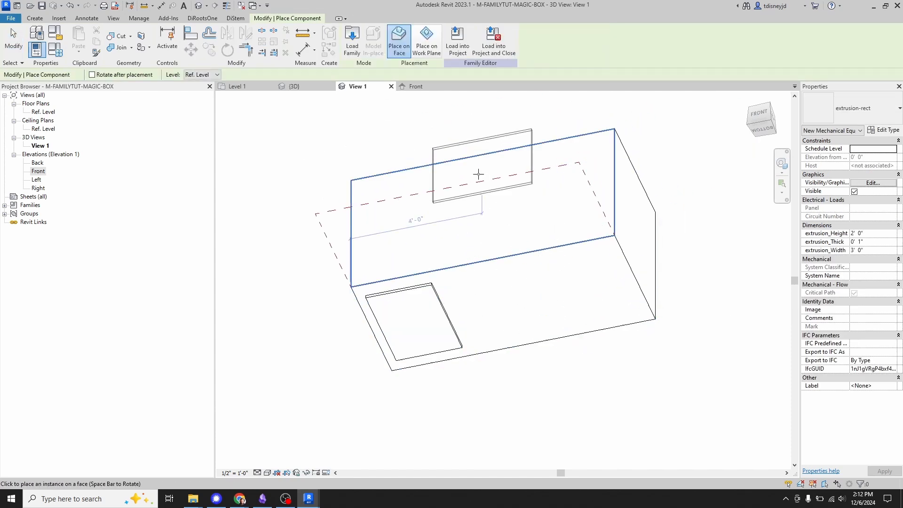
shift+middle_drag(514, 193, 481, 415)
shift+middle_drag(515, 312, 489, 276)
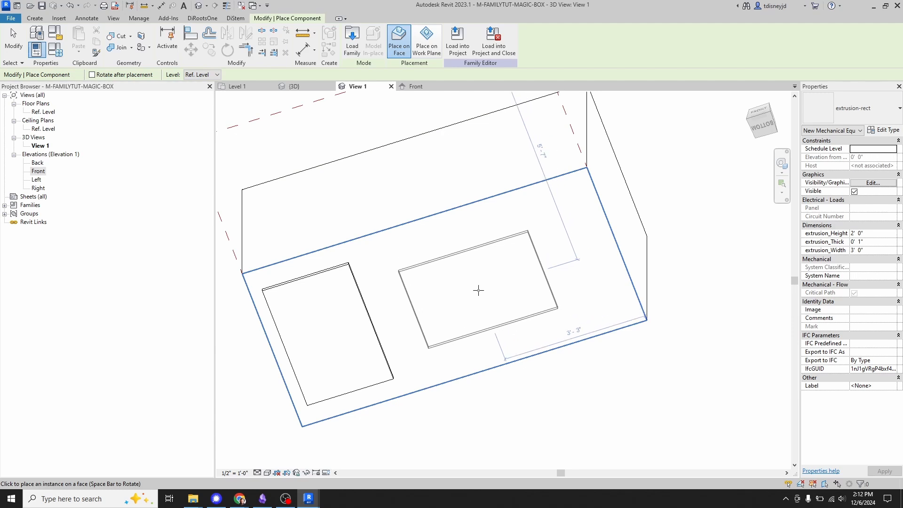
key(space)
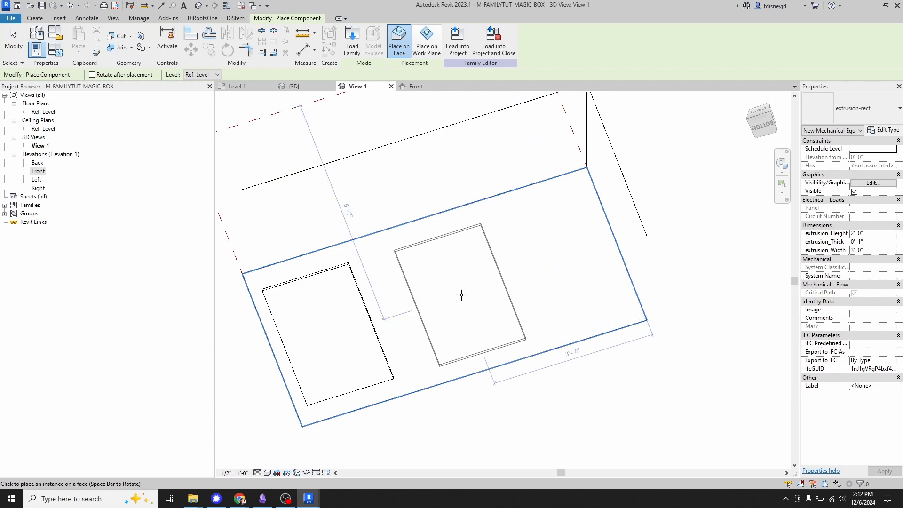
click(480, 255)
key(Escape)
key(Escape)
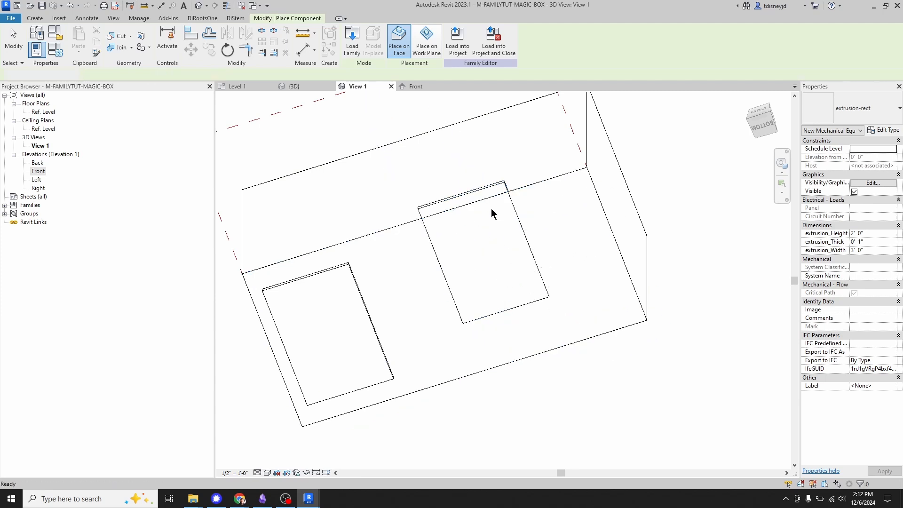
shift+middle_drag(544, 266, 641, 332)
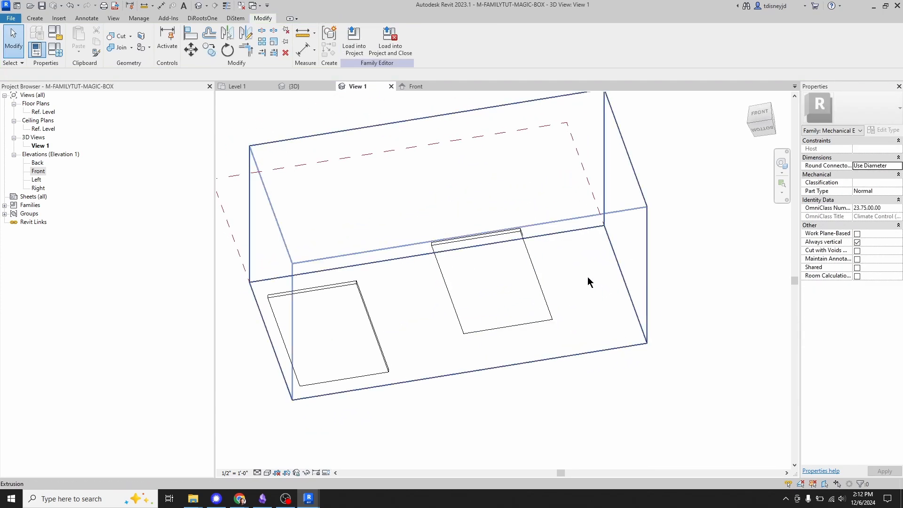
Open the Left elevation and flip the second plate's work plane so the plate projects below the box.
double_click(37, 180)
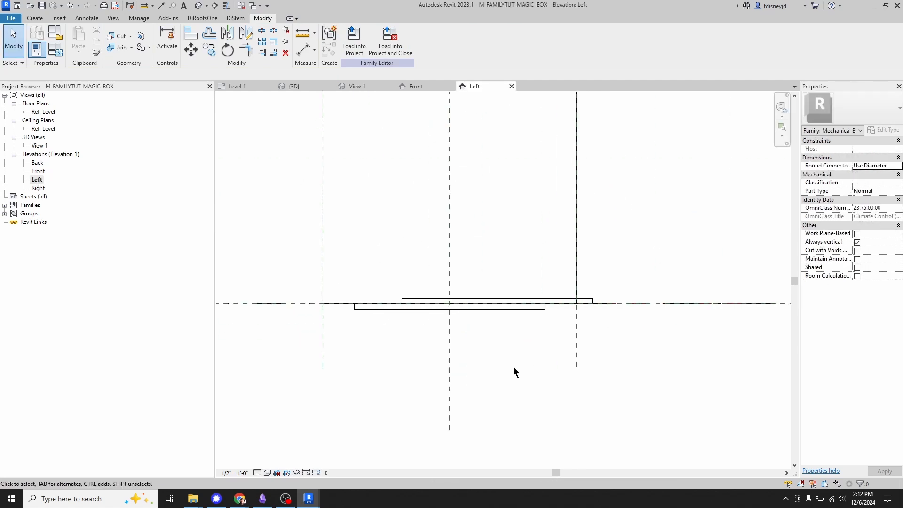
click(591, 298)
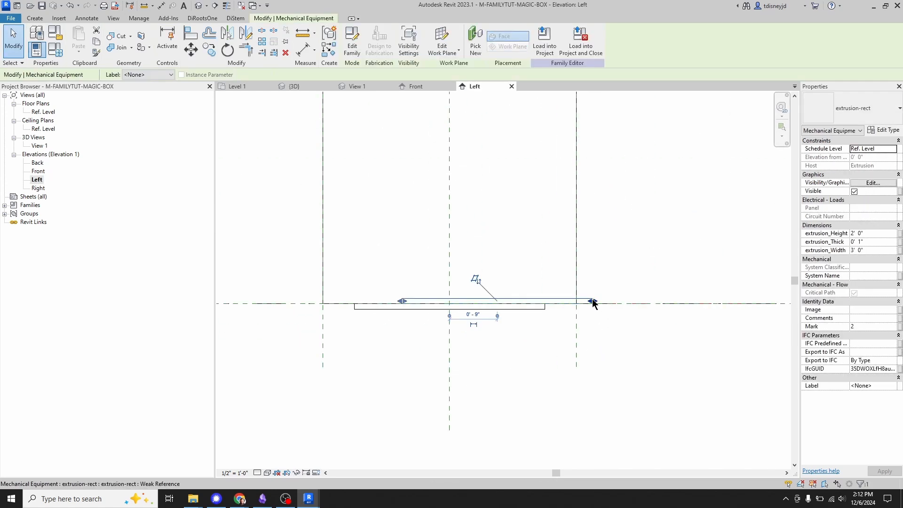
click(478, 281)
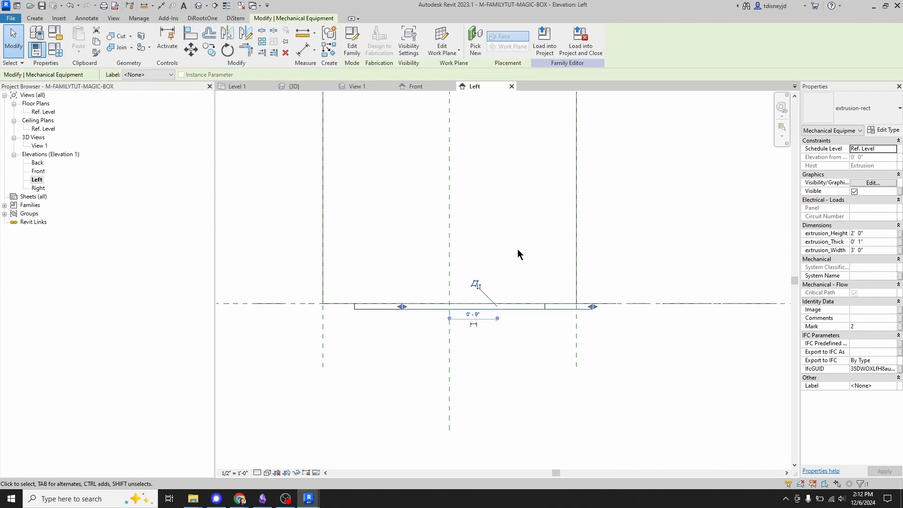
click(492, 242)
Align the second plate's centre to the box's vertical centre reference plane and lock the alignment.
key(a)
key(l)
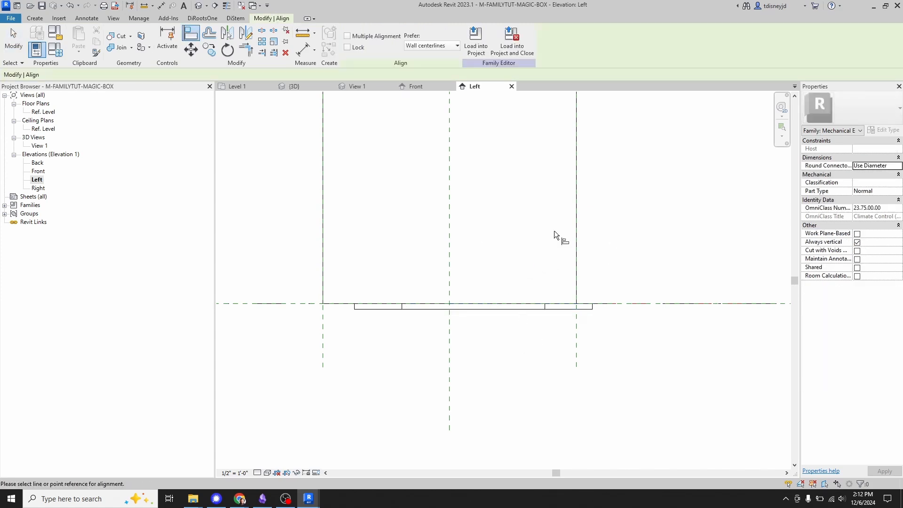
click(449, 242)
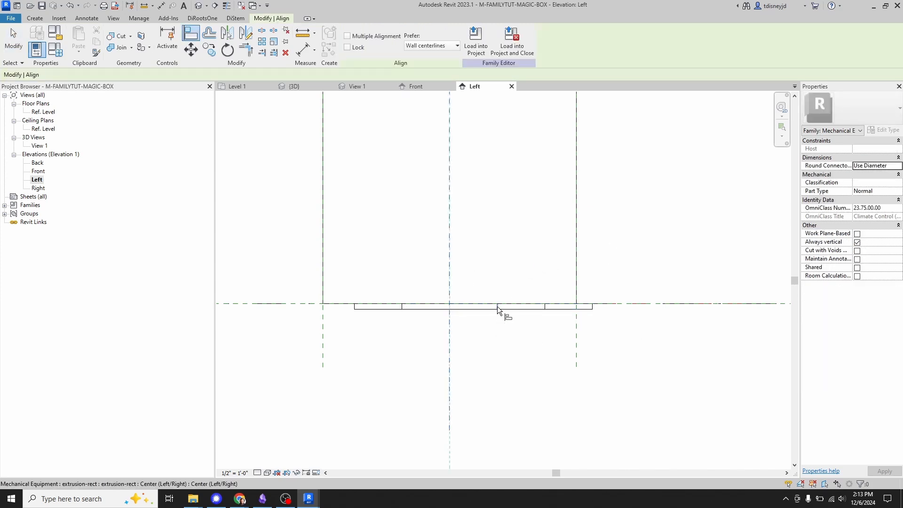
click(497, 307)
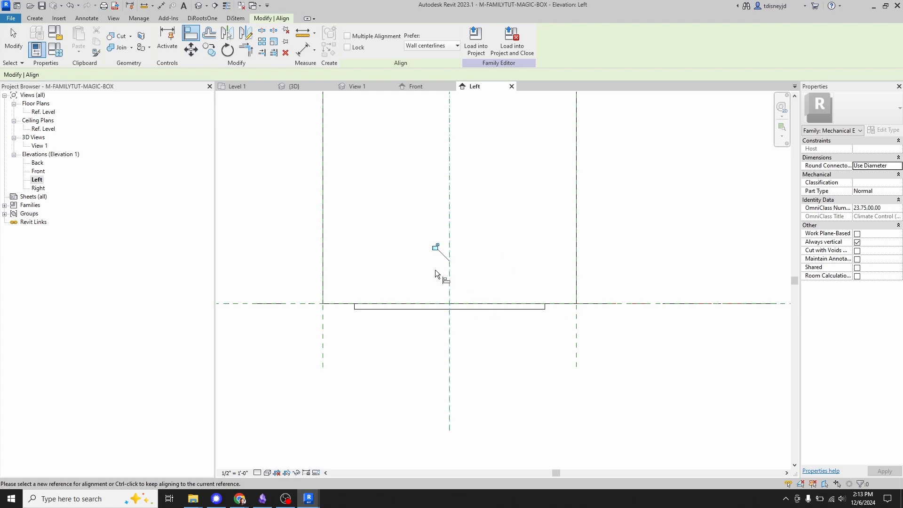
click(435, 247)
In the Front elevation, dimension from the box's right reference plane to the second plate's right edge.
double_click(39, 171)
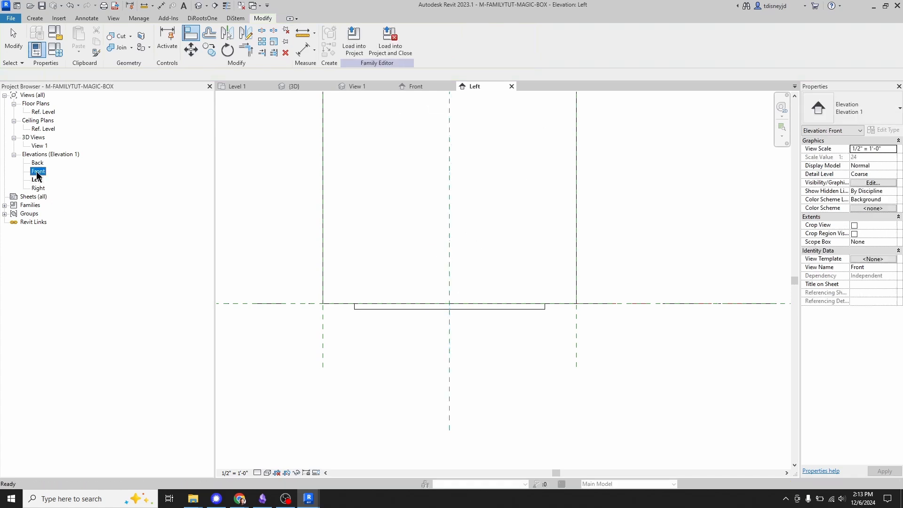
middle_drag(591, 314, 553, 302)
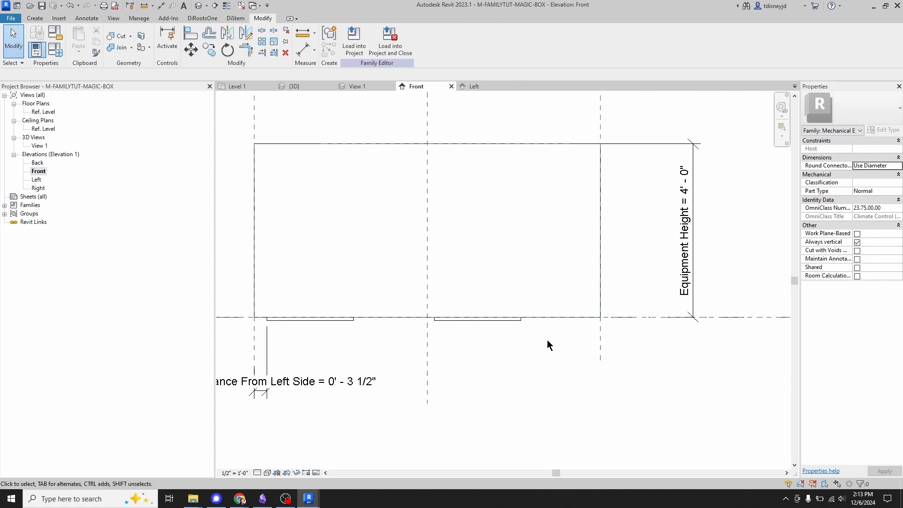
key(d)
key(i)
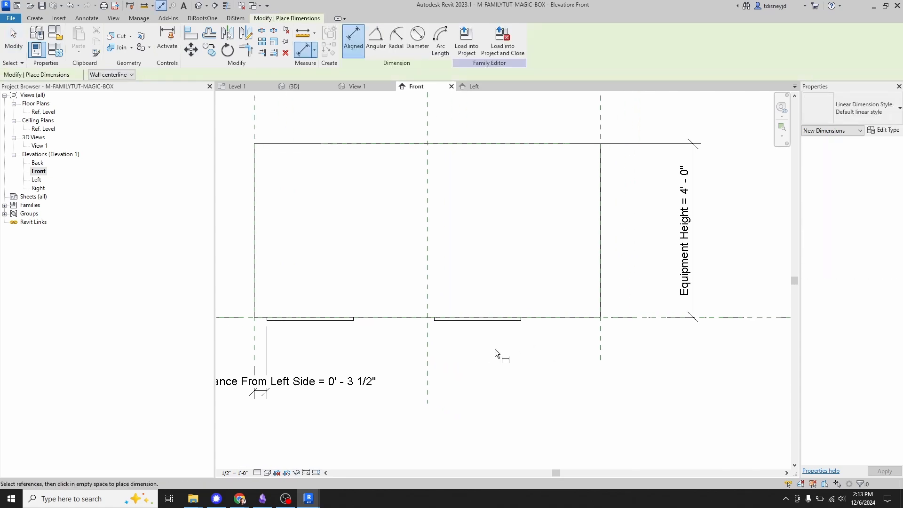
scroll(503, 284, down, 1)
middle_drag(361, 194, 383, 227)
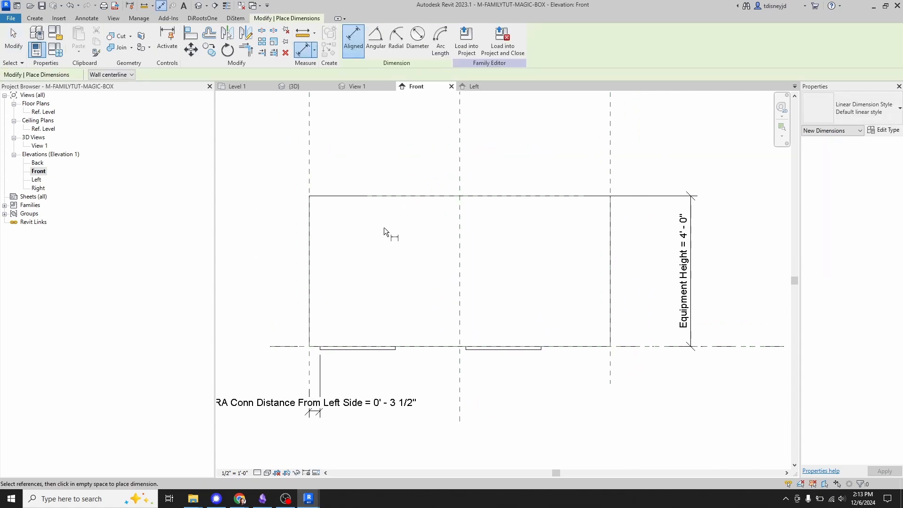
click(309, 159)
click(610, 167)
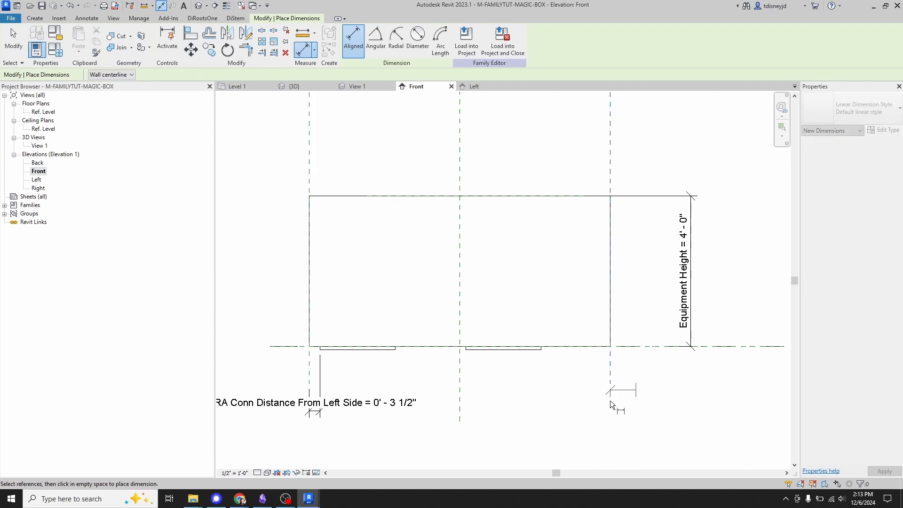
click(541, 352)
click(566, 411)
key(Escape)
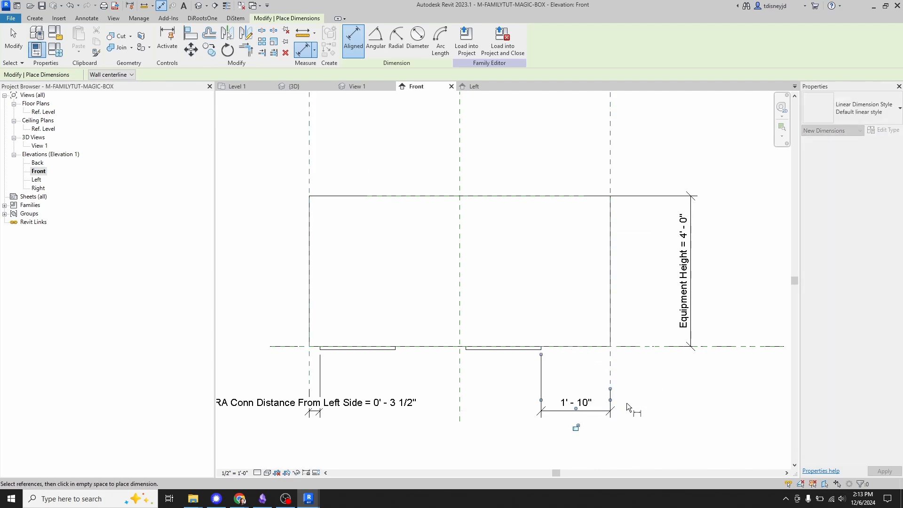
Label the second plate's offset dimension with a new type parameter named "SA Conn Distance from Right".
click(566, 414)
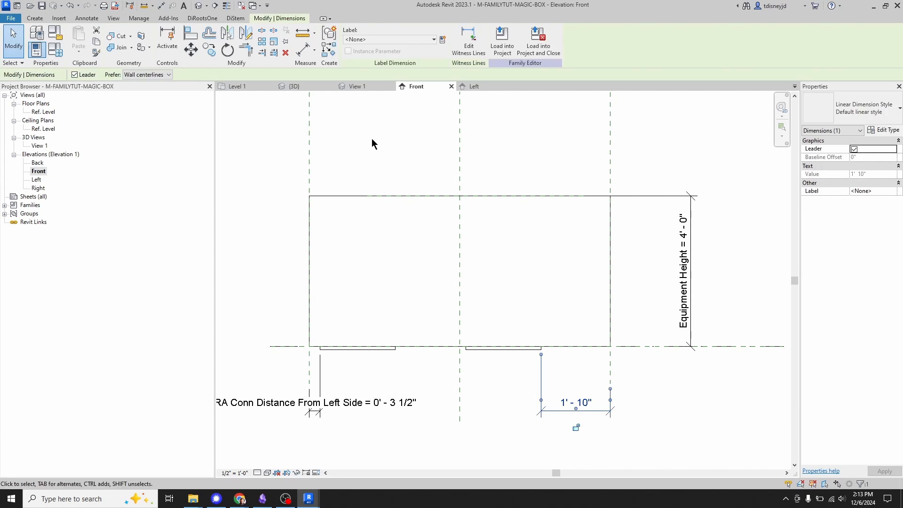
click(576, 427)
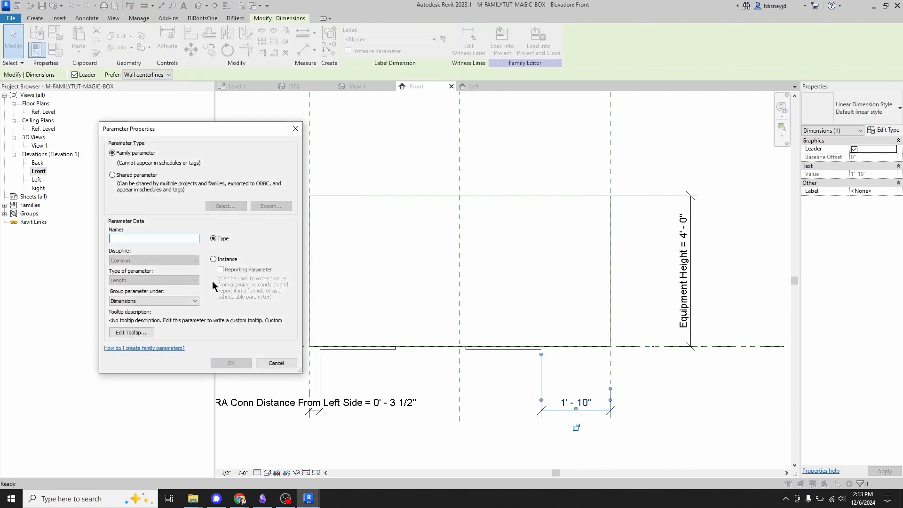
text(SA Conn)
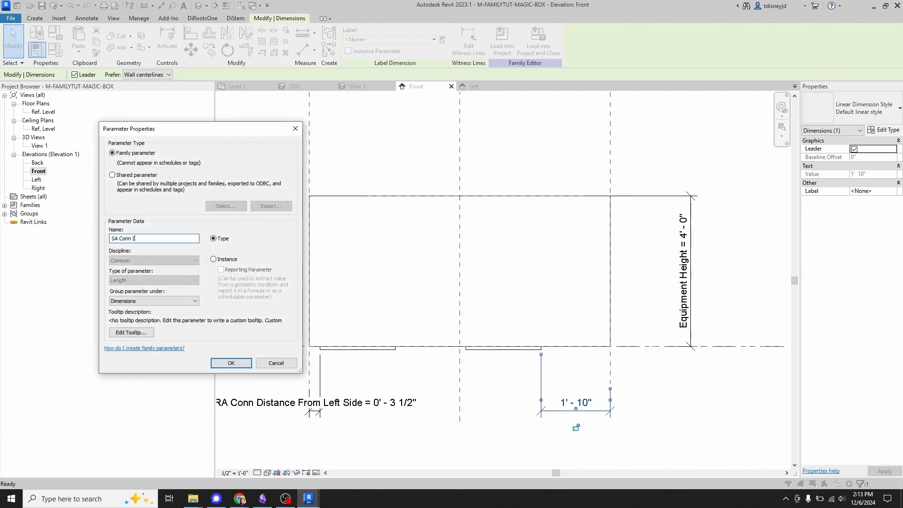
text( Distance from Right)
click(232, 363)
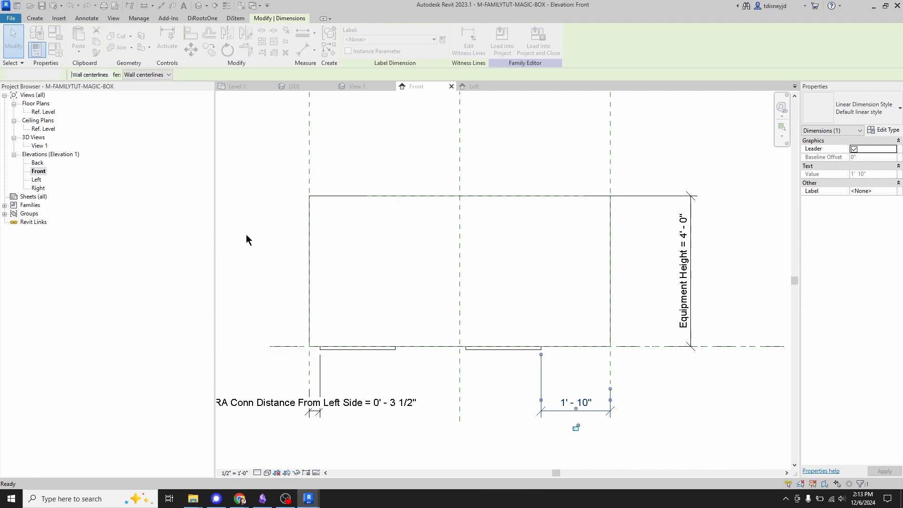
Set Type A's SA Conn Distance from Right to 2' 0" and accept the family types.
click(55, 50)
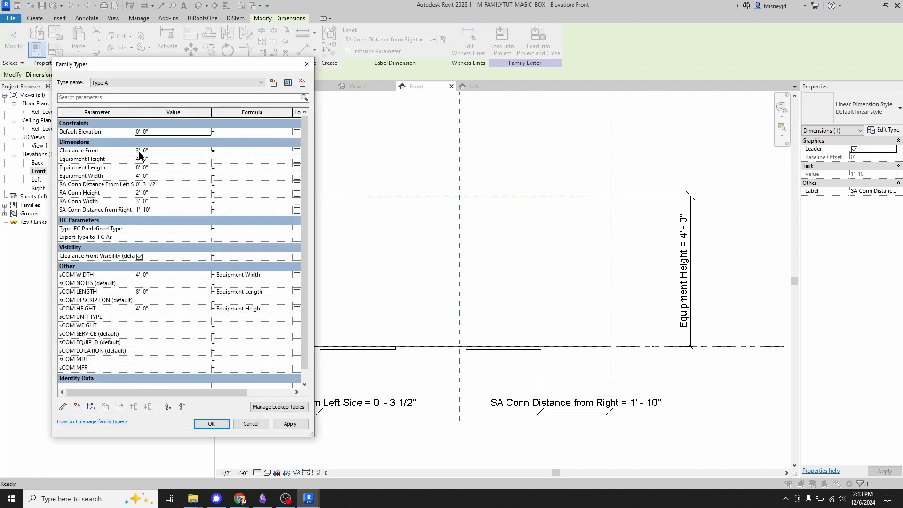
click(173, 185)
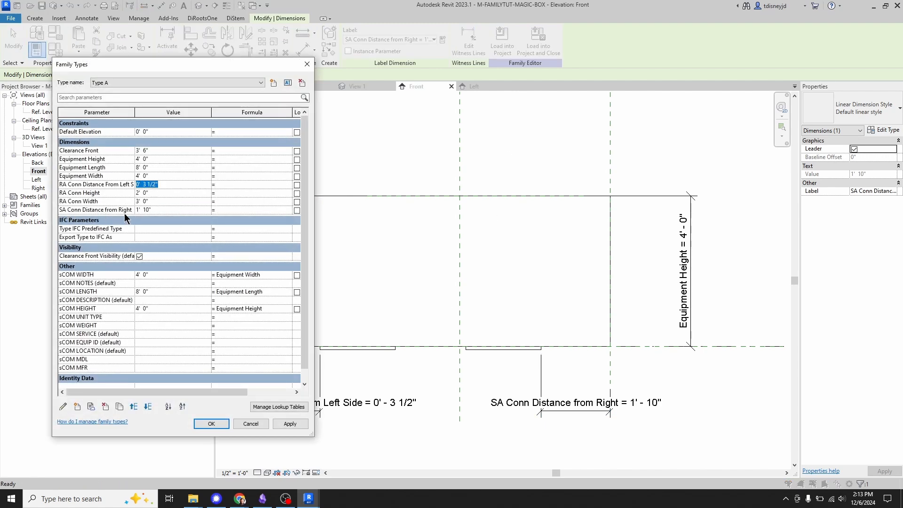
click(167, 212)
text(2)
key(Tab)
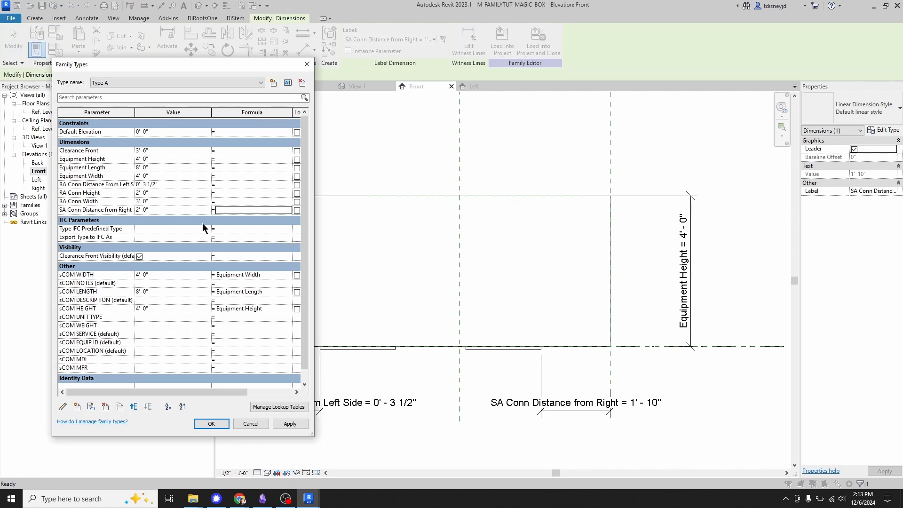
click(212, 423)
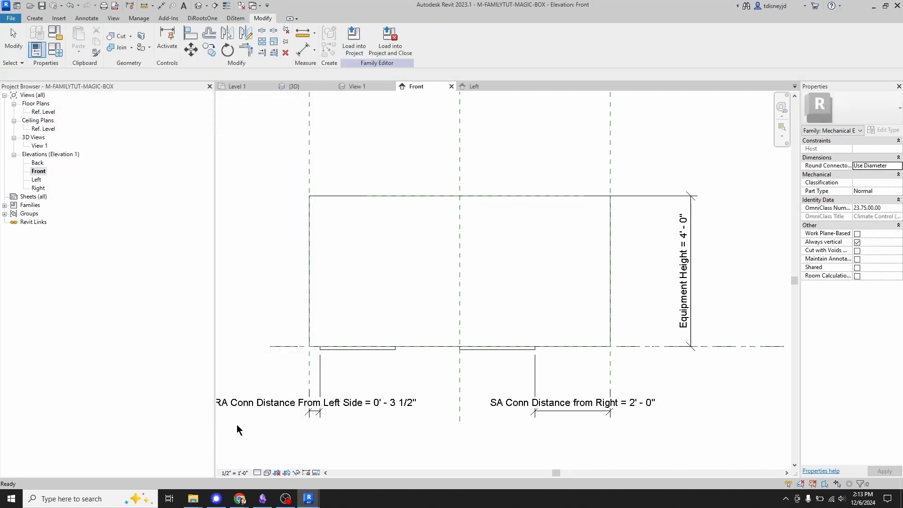
Associate the second plate's extrusion_Height with a new type parameter named "SA Conn Height".
click(511, 348)
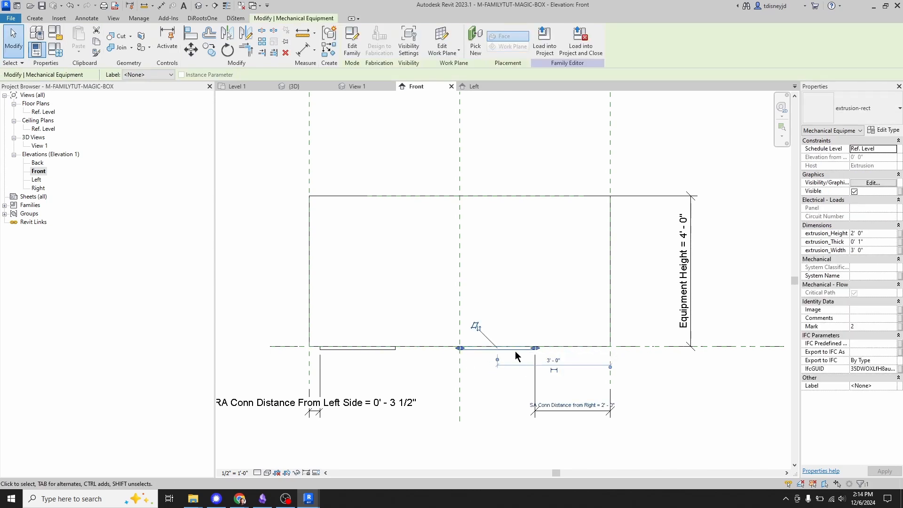
click(900, 234)
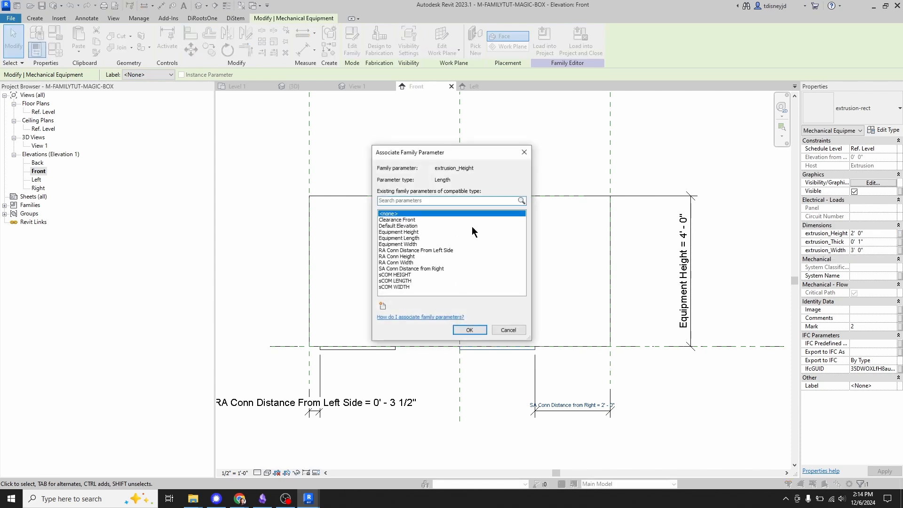
click(383, 305)
text(SA)
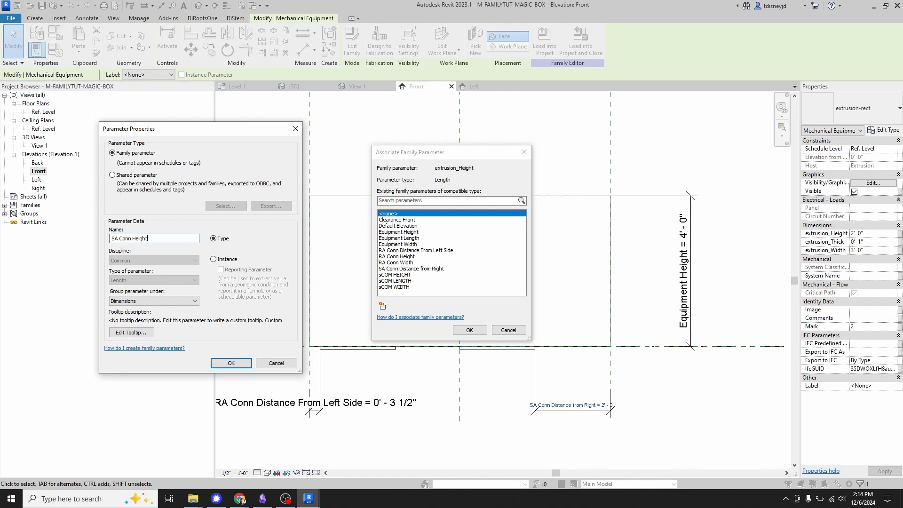
text( Conn Height)
click(231, 363)
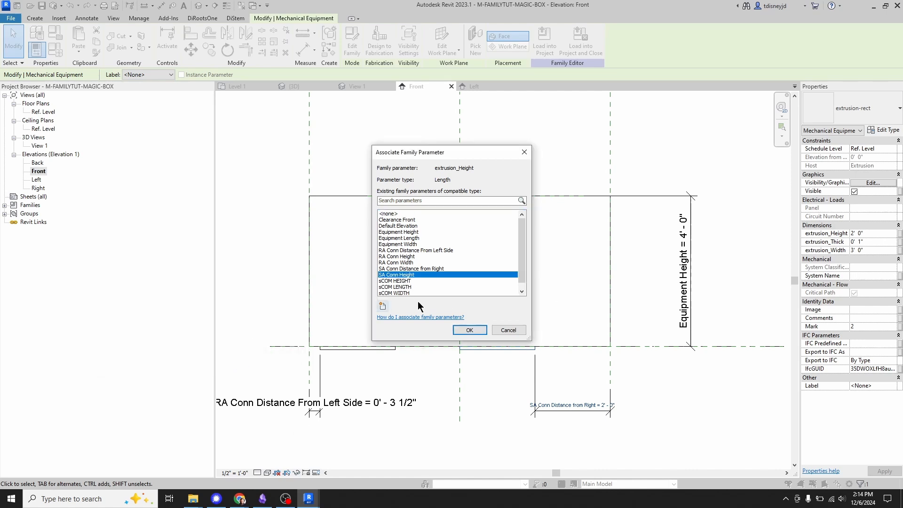
click(471, 330)
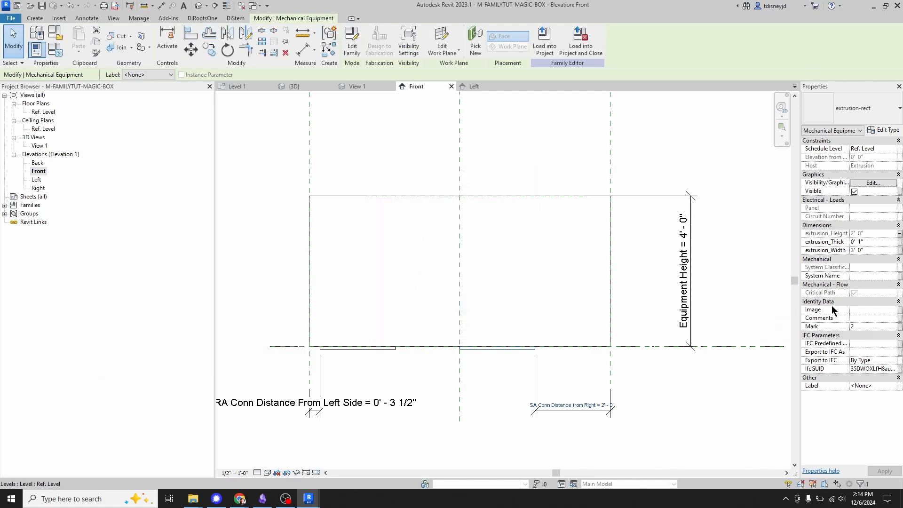
Associate the second plate's extrusion_Width with a new type parameter named "SA Conn Width".
click(900, 250)
click(382, 306)
text(SA)
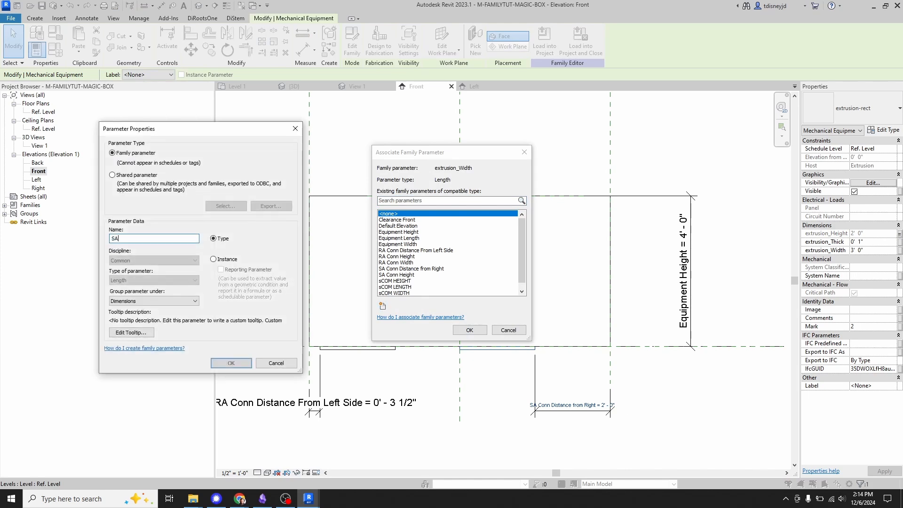
text( Conn Width)
key(Return)
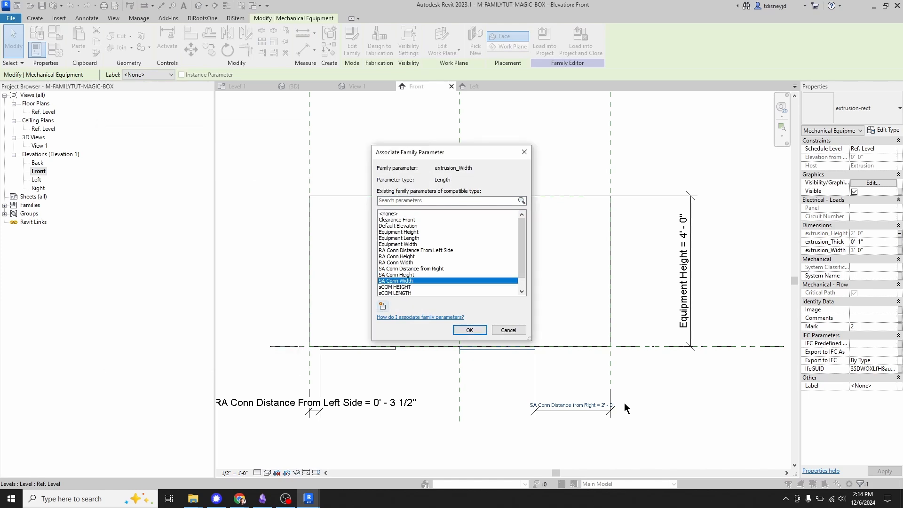
click(477, 330)
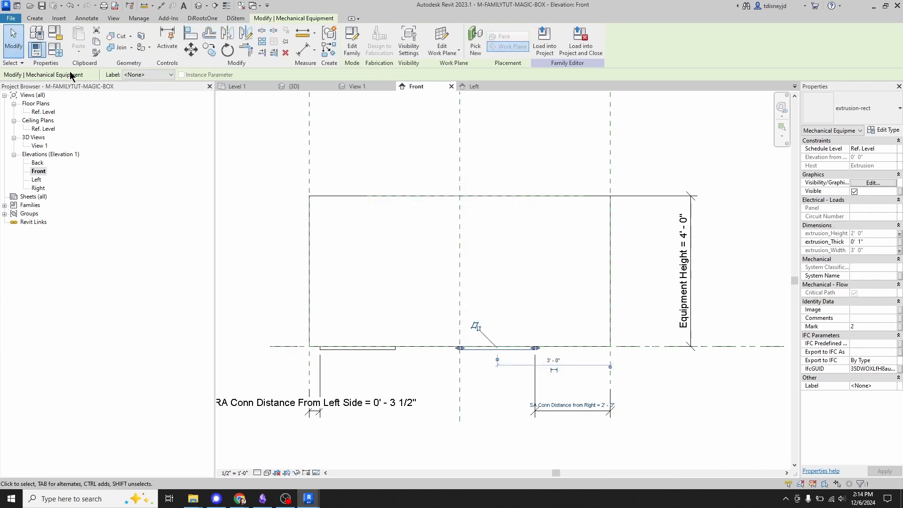
Set Type A's SA Conn Height to 1' 6" and SA Conn Width to 2' 6", and accept the family types.
click(55, 50)
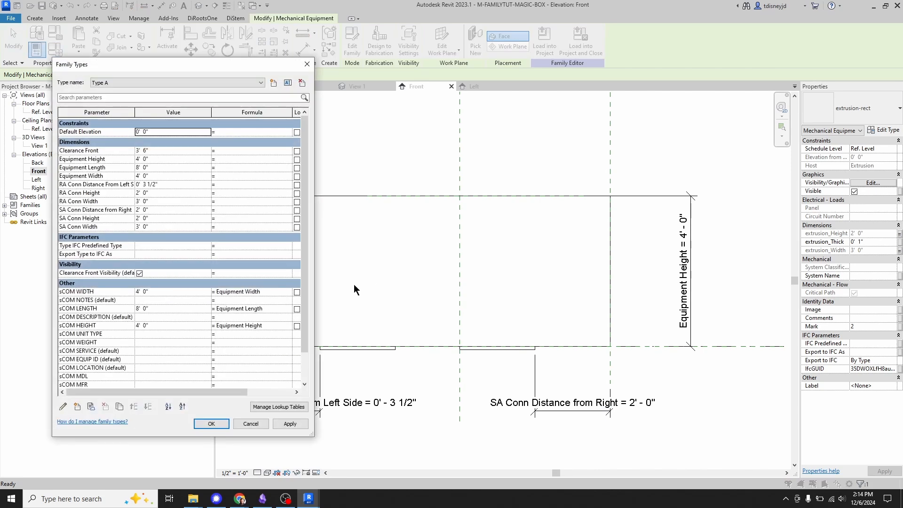
click(168, 218)
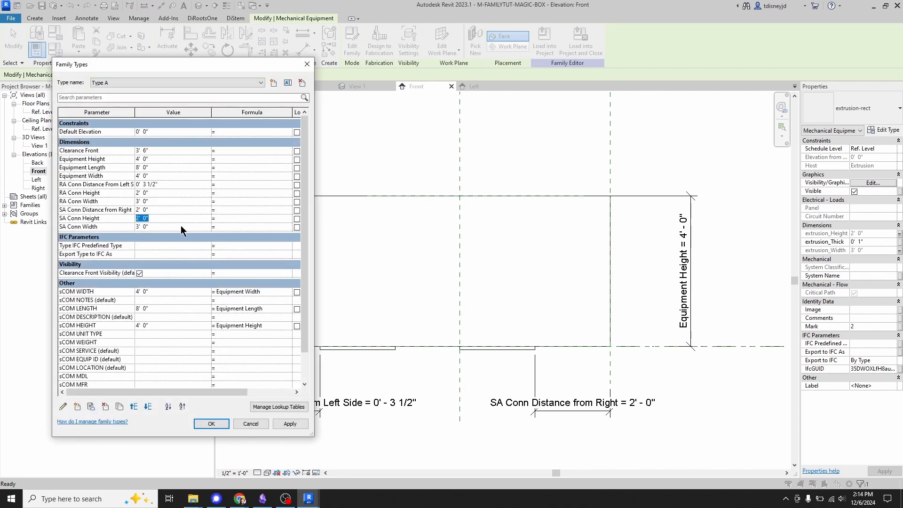
text(18")
key(Return)
click(181, 226)
text(2.5ft)
key(Return)
click(212, 424)
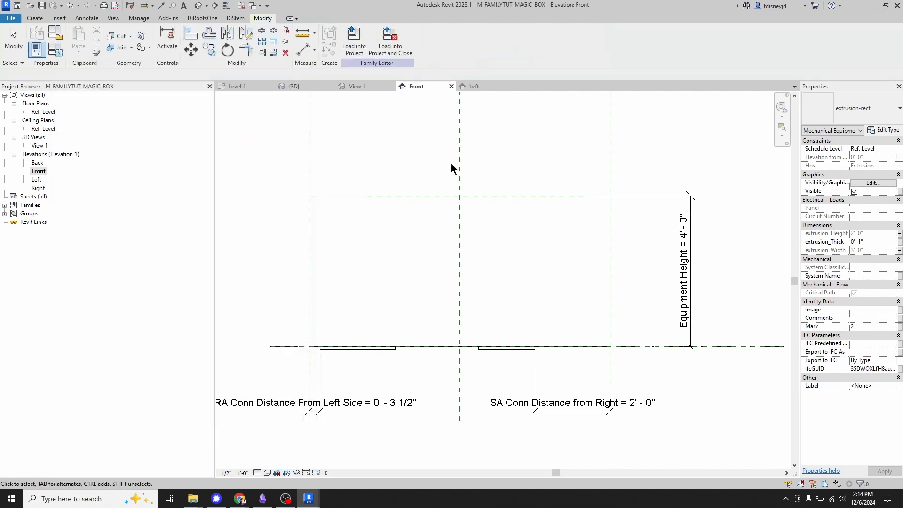
Set Type A's RA Conn Height to 1' 2" and check both plates from below in 3D View 1.
click(364, 86)
shift+middle_drag(534, 290, 469, 266)
scroll(495, 269, down, 4)
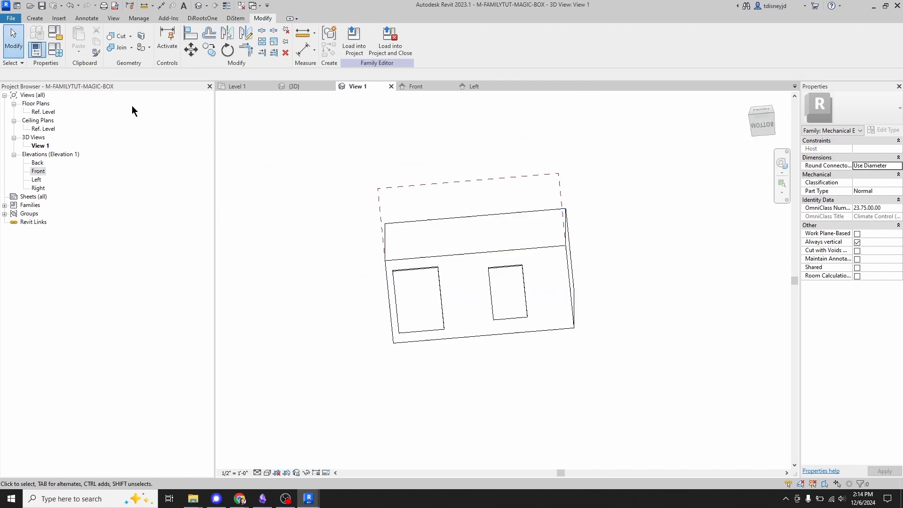
click(55, 49)
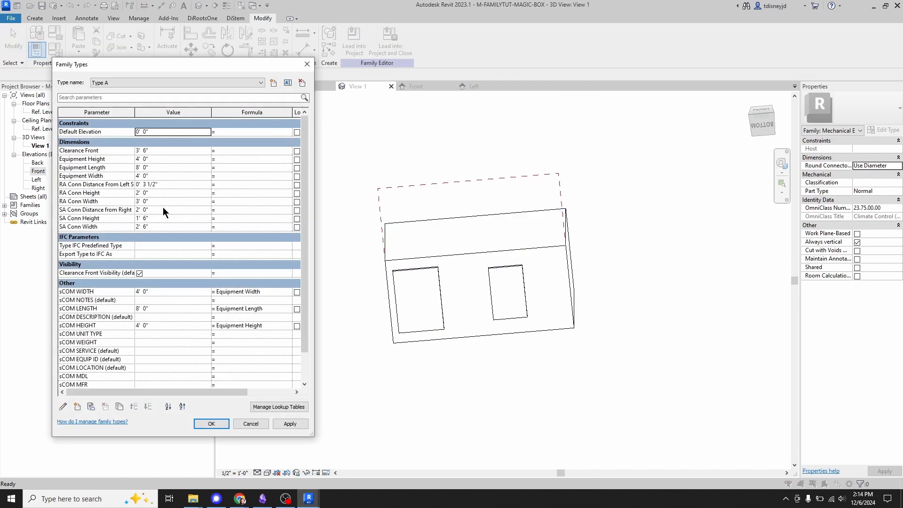
click(159, 196)
text(1 2)
key(Tab)
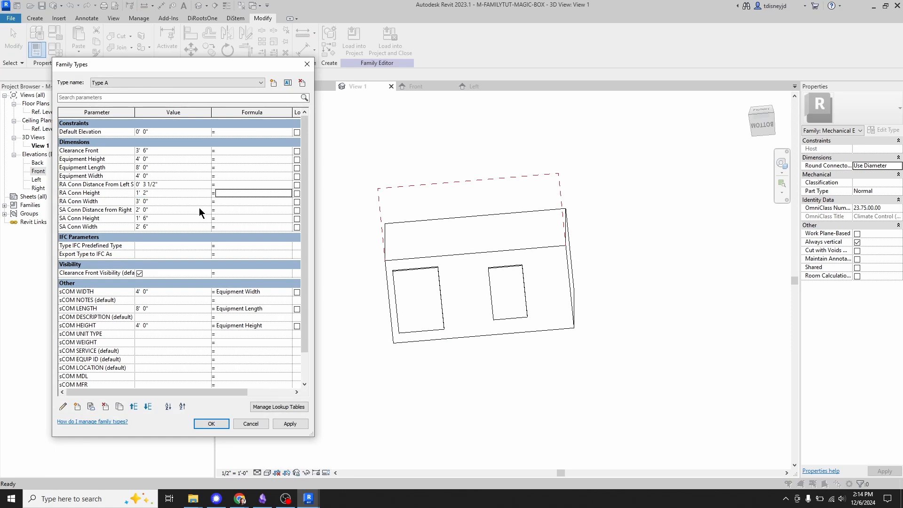
click(220, 423)
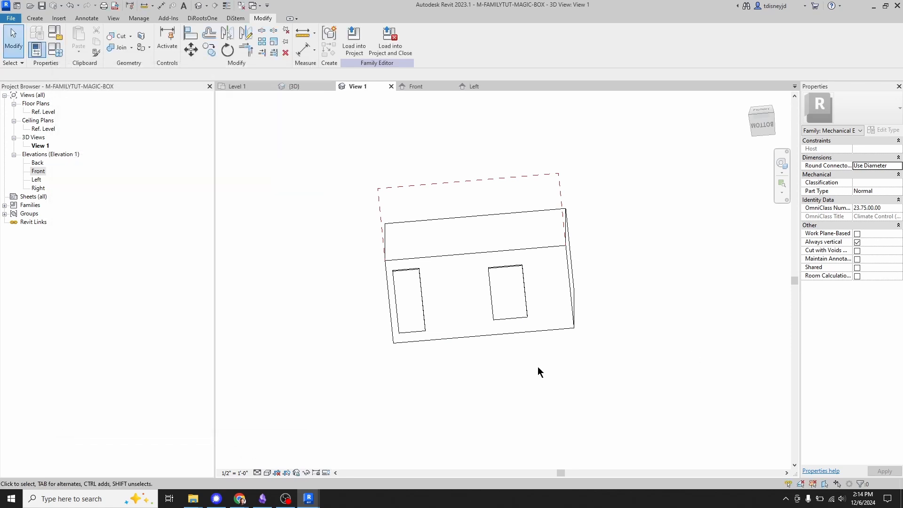
shift+middle_drag(538, 366, 470, 405)
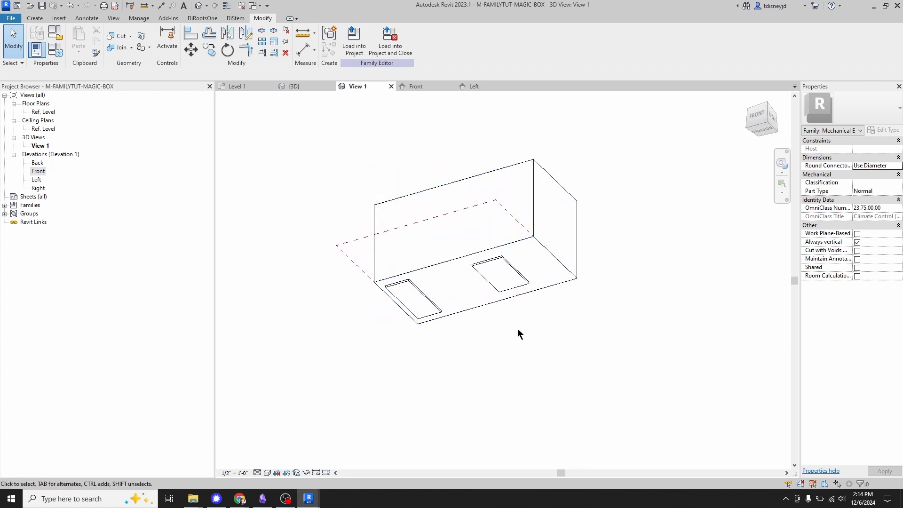
Switch the family to Type B and apply it to the model.
click(55, 49)
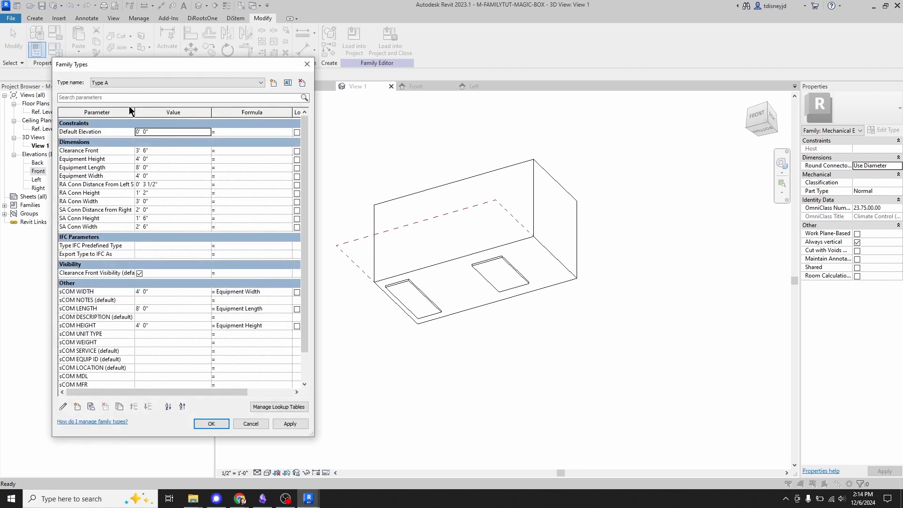
click(141, 83)
click(138, 97)
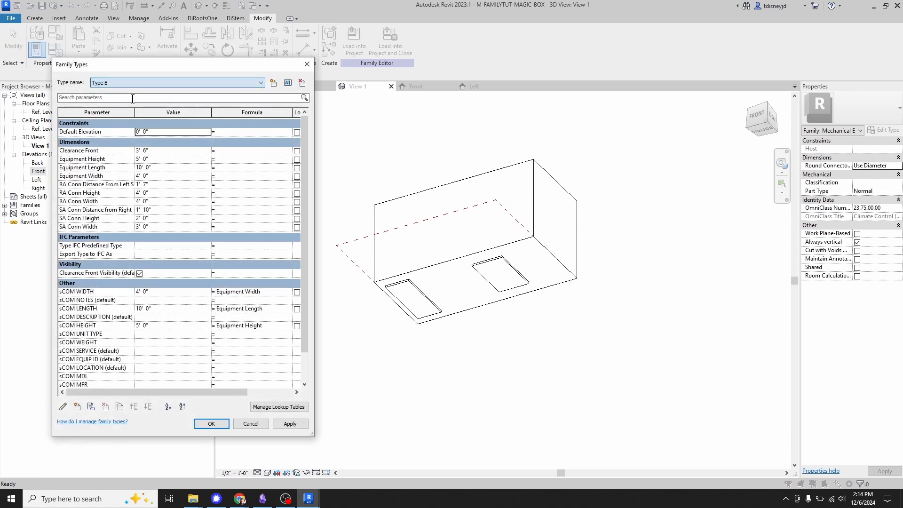
click(290, 424)
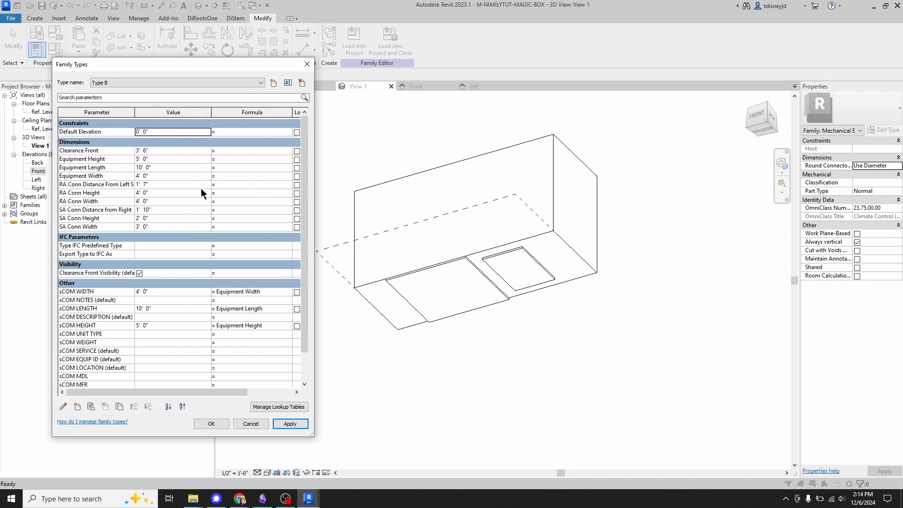
Set Type B's RA Conn Distance From Left Side to 3 1/2", RA Conn Height to 1' 6" and RA Conn Width to 2' 6".
click(174, 184)
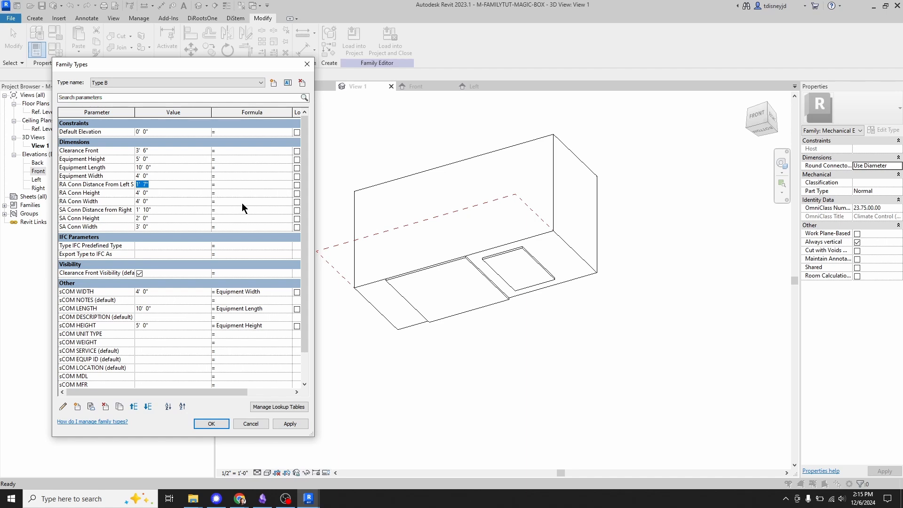
text(3.5)
key(Return)
text(1.5)
key(Return)
text(2.5ft)
key(Return)
Set Type B's SA Conn Distance from Right to 2' 0" and SA Conn Height to 1' 6", and accept the family types.
text(2)
key(Return)
text(1.5)
key(Return)
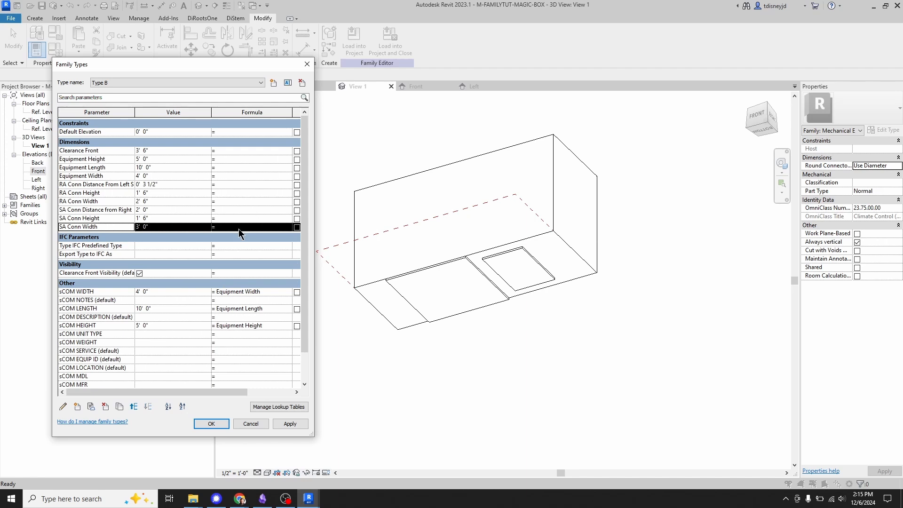
click(289, 424)
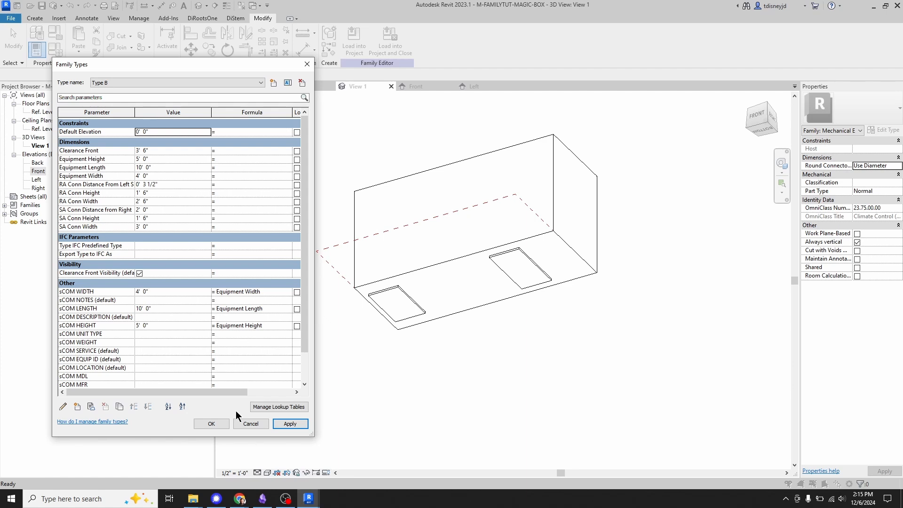
click(212, 423)
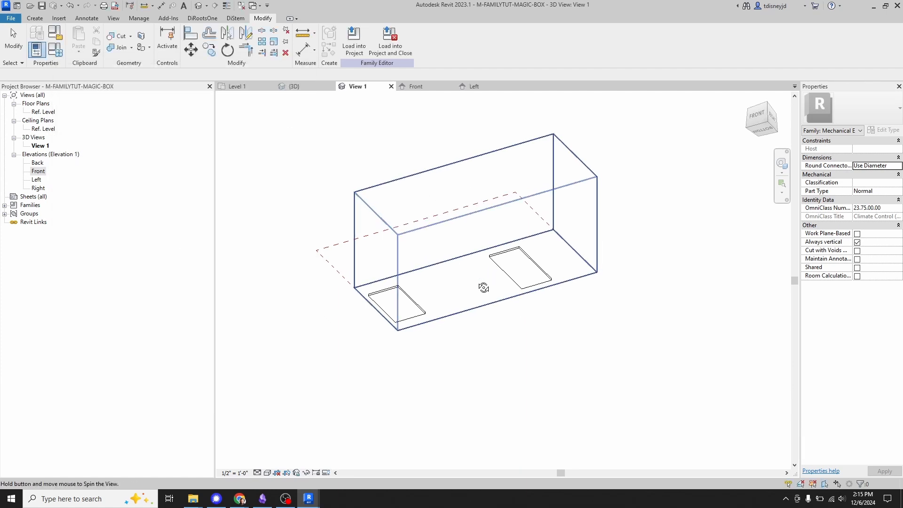
Place a Supply Air duct connector on the bottom face of the RA connection plate.
shift+middle_drag(484, 287, 460, 297)
shift+middle_drag(478, 256, 456, 281)
scroll(478, 286, up, 5)
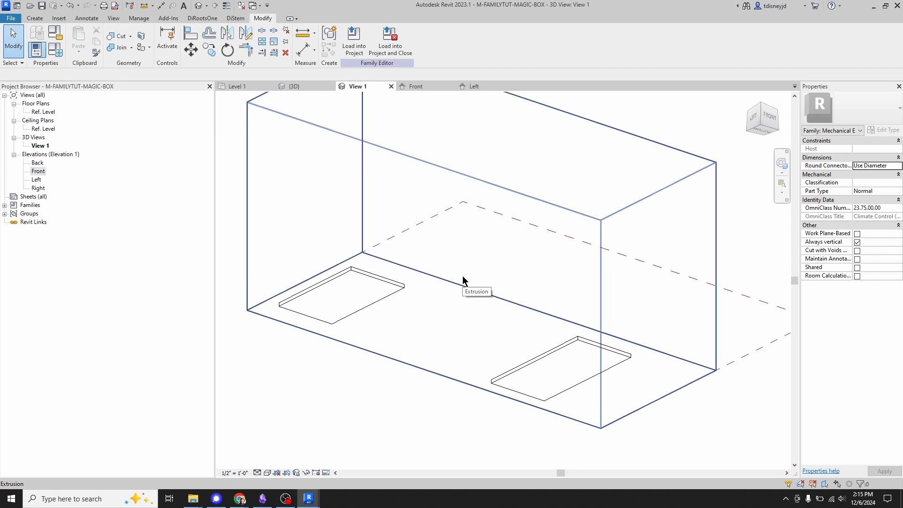
scroll(474, 233, down, 2)
scroll(474, 235, down, 2)
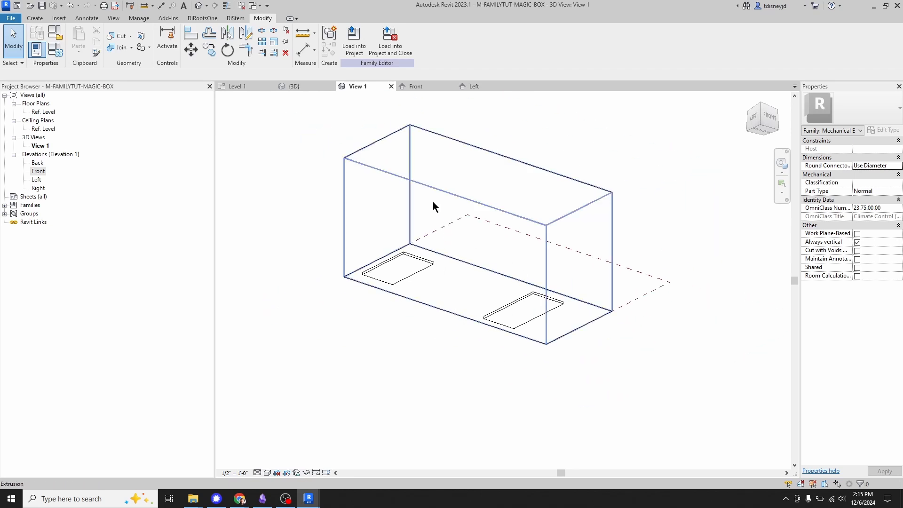
click(35, 17)
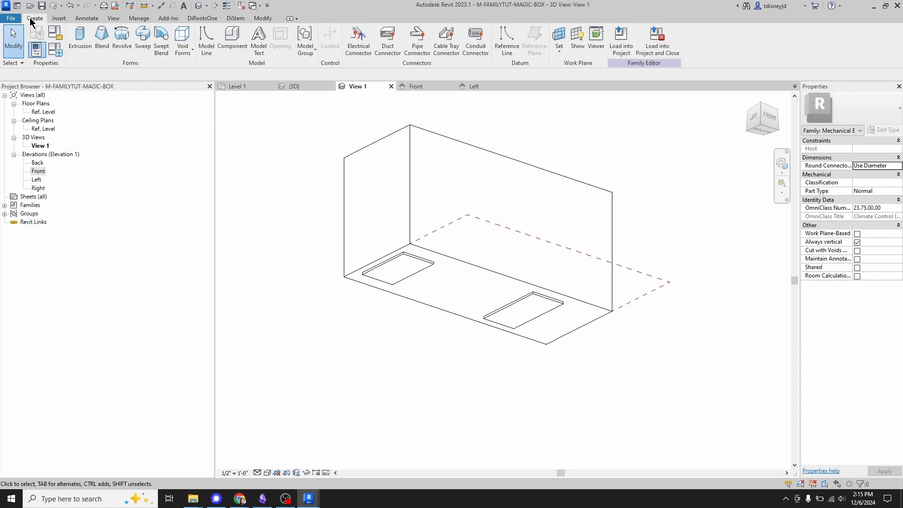
click(383, 47)
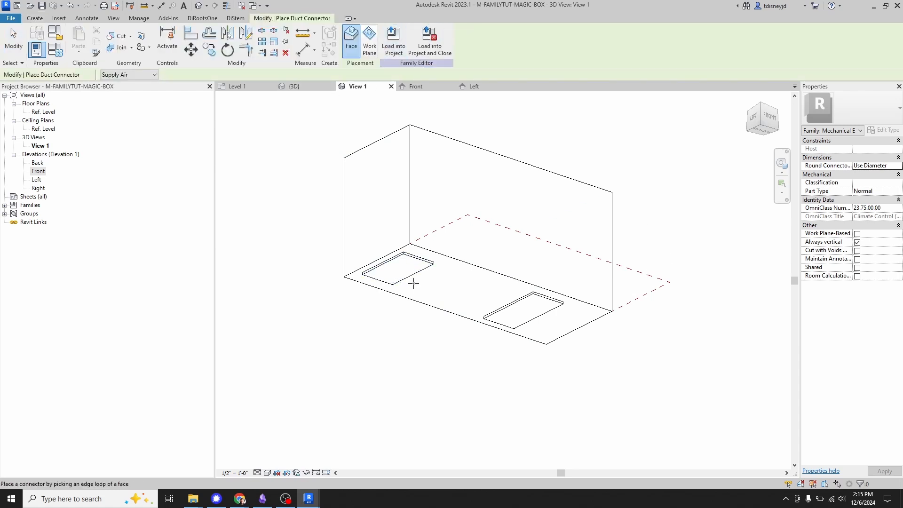
scroll(413, 282, up, 3)
scroll(393, 217, up, 2)
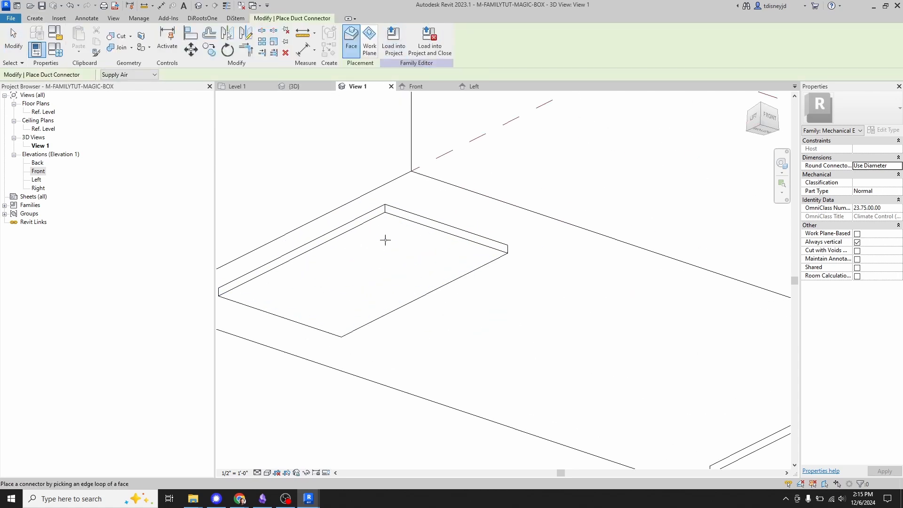
click(418, 222)
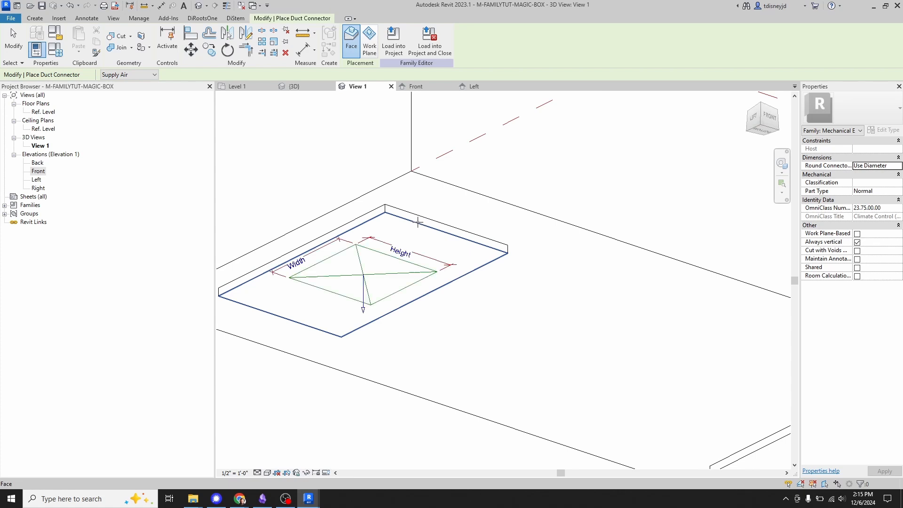
Place a second Supply Air duct connector on the SA plate's bottom face and end the placement.
scroll(412, 234, down, 2)
scroll(413, 234, down, 4)
scroll(528, 278, up, 7)
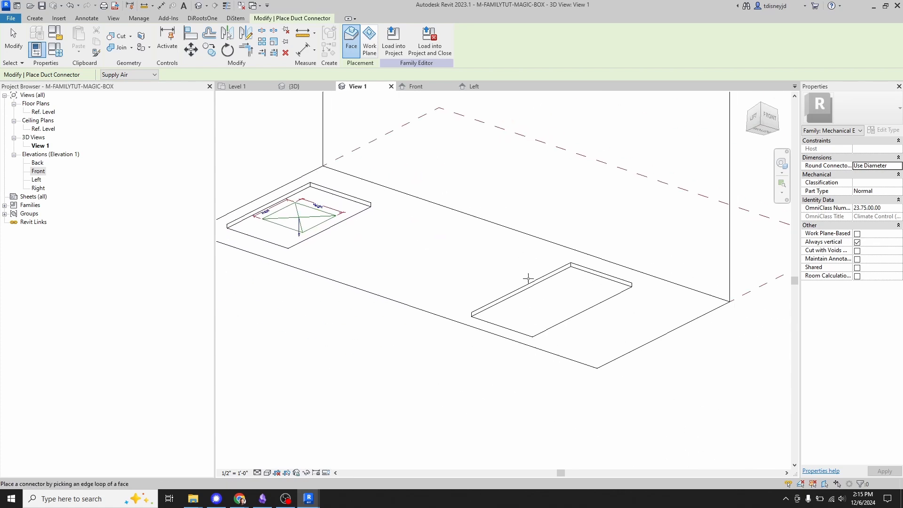
click(579, 265)
scroll(521, 241, down, 6)
scroll(433, 237, up, 4)
key(Escape)
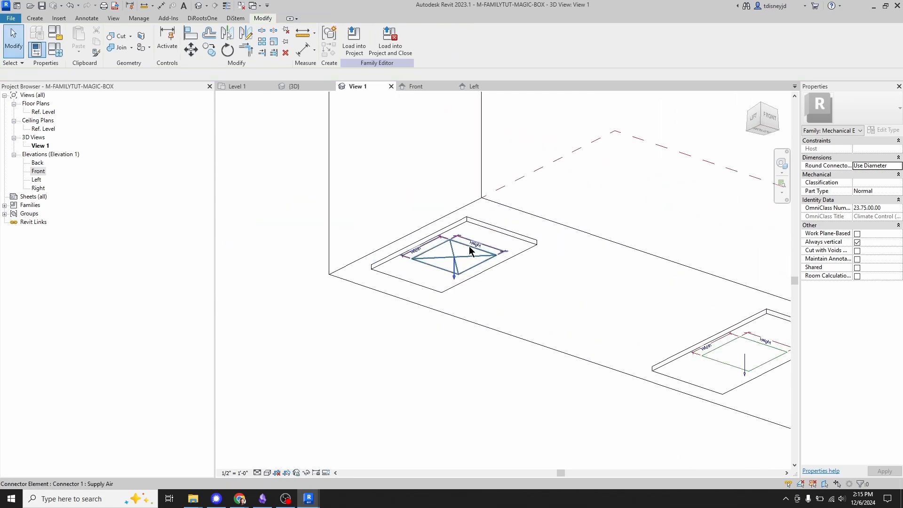
Associate the Height of the RA plate's duct connector with the RA Conn Height parameter.
click(469, 246)
scroll(461, 277, down, 2)
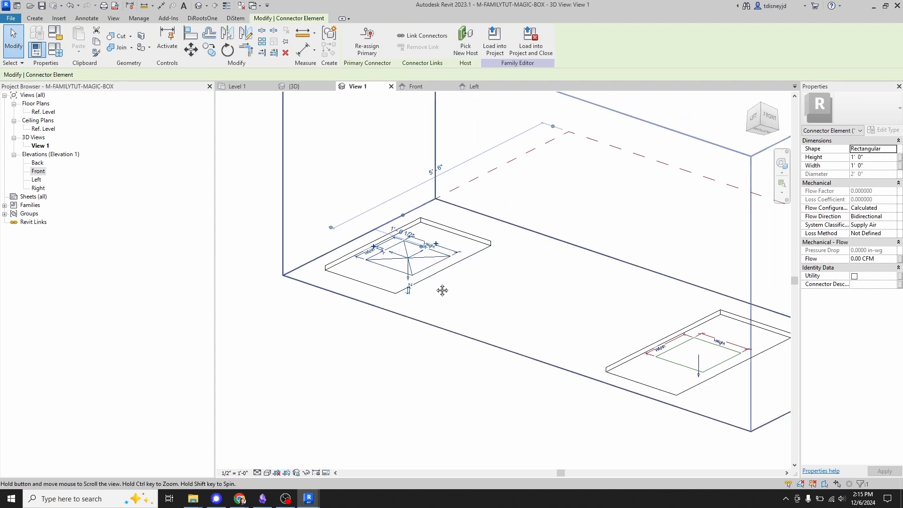
scroll(439, 289, up, 2)
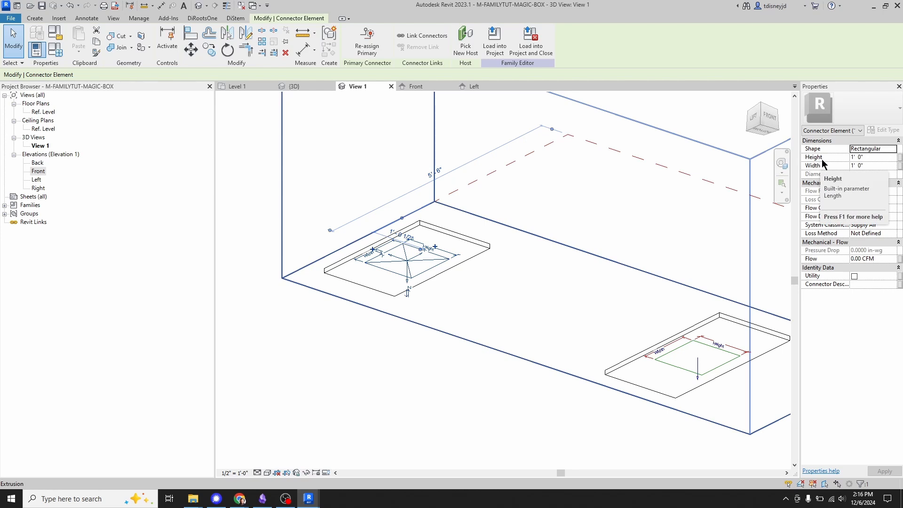
click(900, 157)
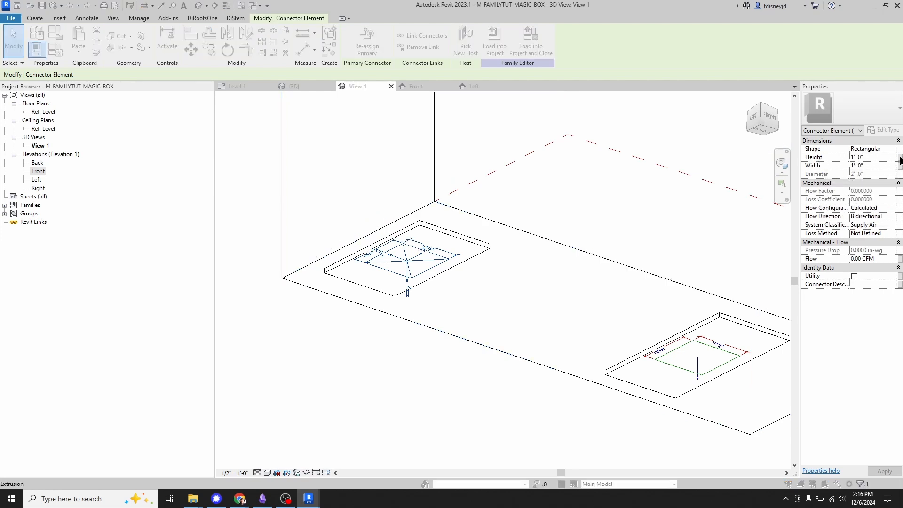
click(392, 257)
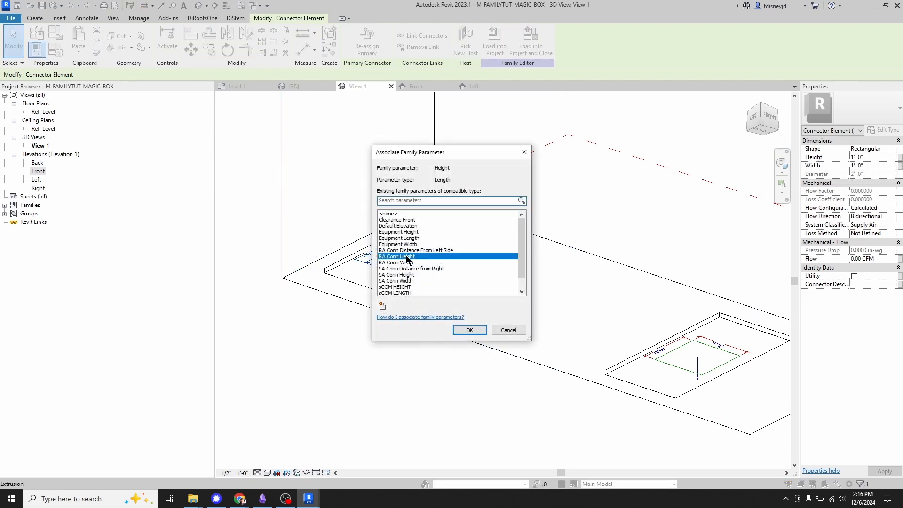
click(468, 329)
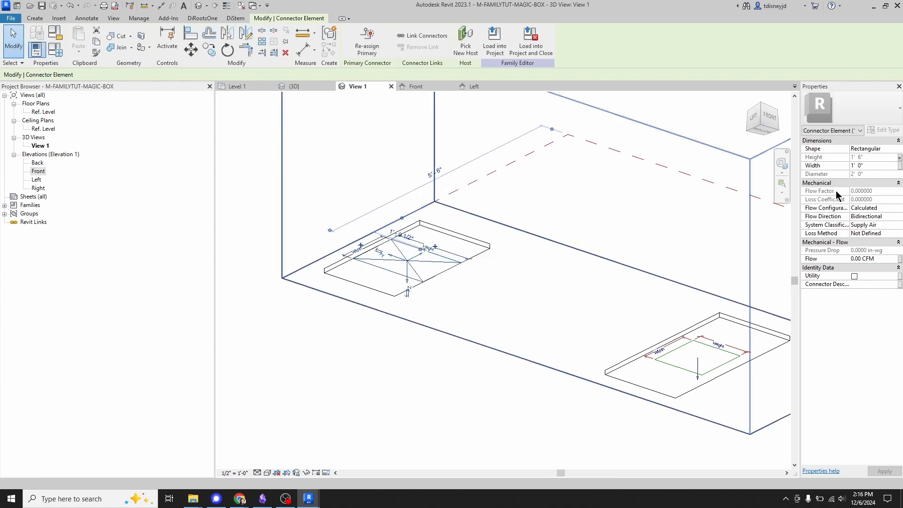
Associate the Width of the RA plate's duct connector with the RA Conn Width parameter.
click(900, 165)
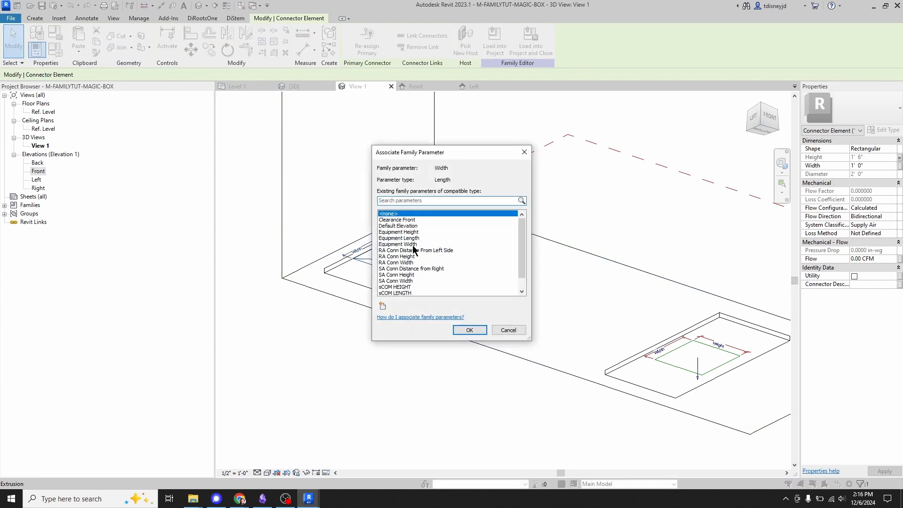
click(397, 262)
click(469, 329)
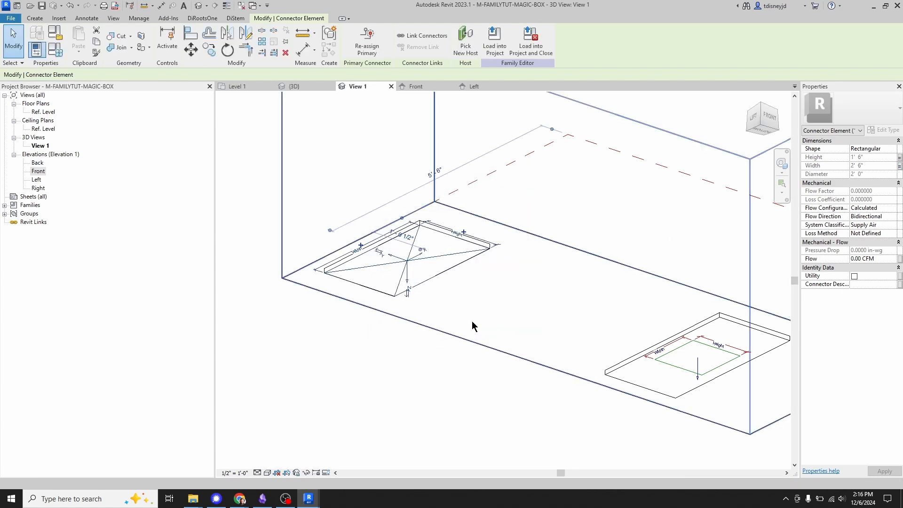
click(603, 411)
scroll(540, 262, down, 2)
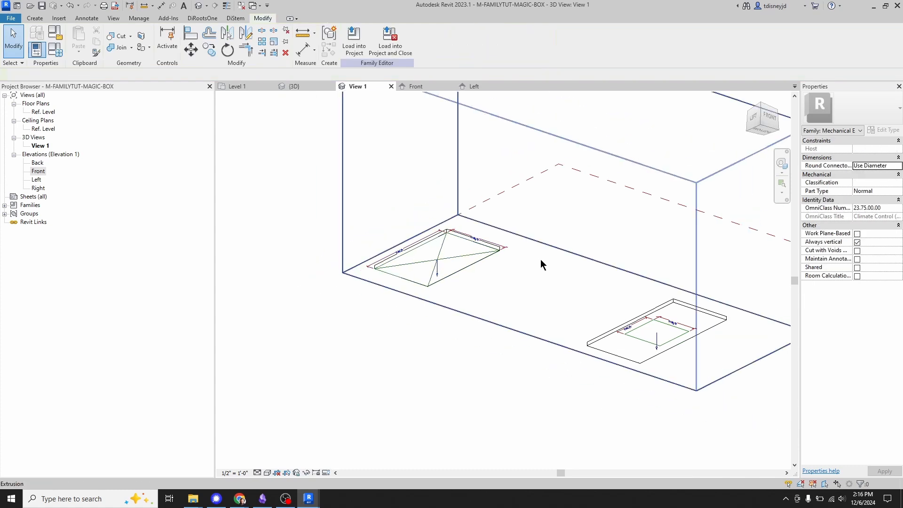
Configure the RA plate's duct connector with Calculated flow configuration, In flow direction and Return Air system classification.
middle_drag(447, 267, 425, 268)
click(425, 269)
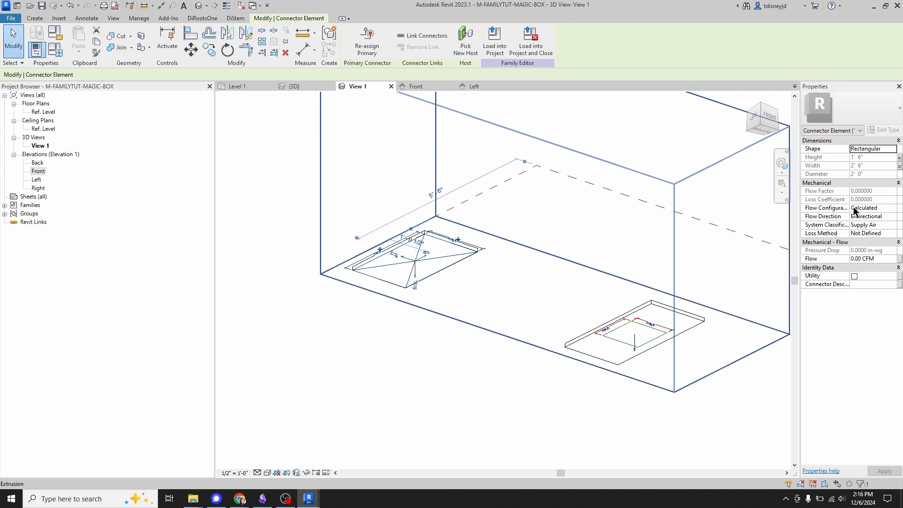
click(892, 208)
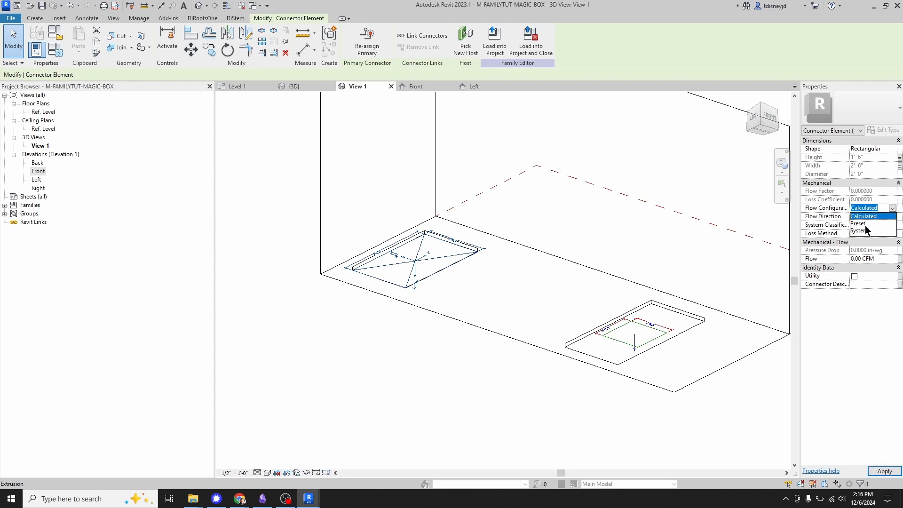
click(870, 217)
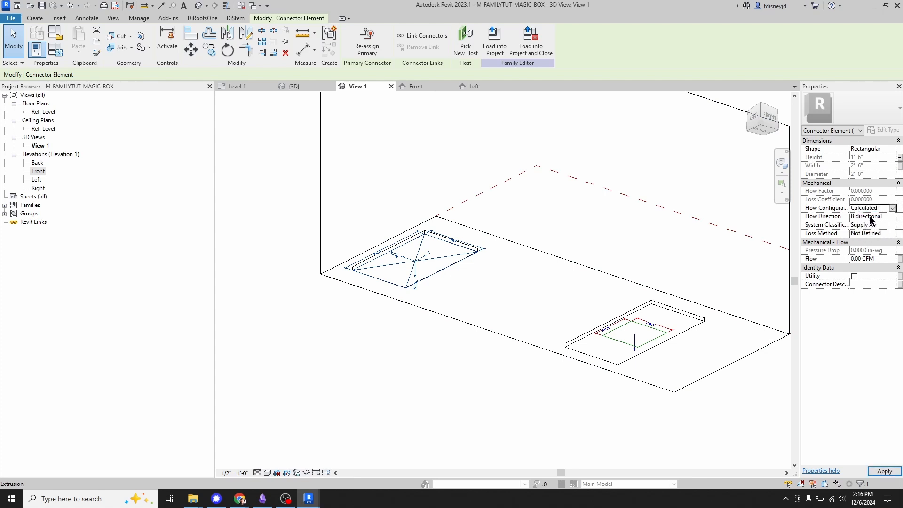
click(893, 216)
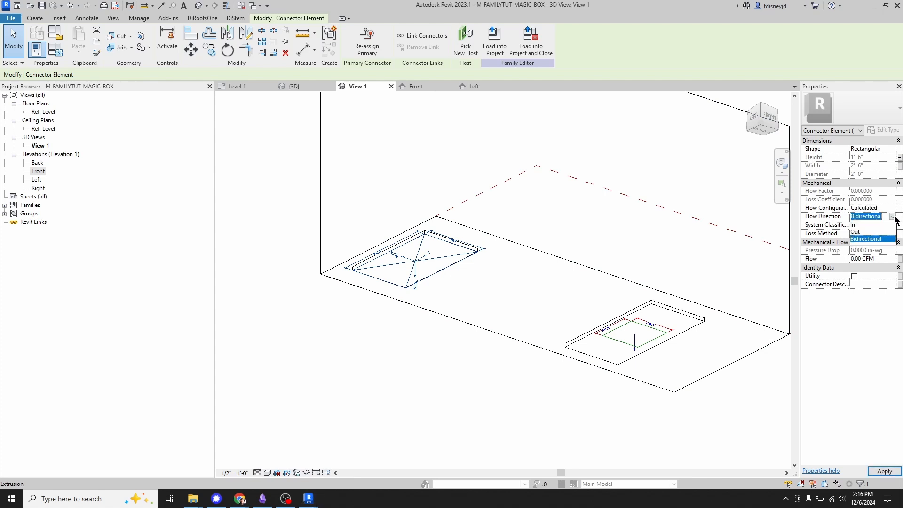
click(857, 226)
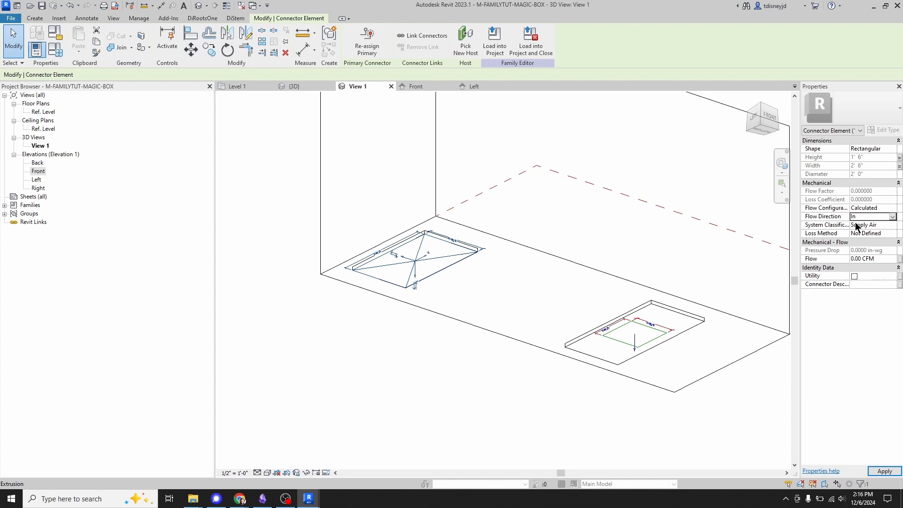
click(892, 225)
click(869, 244)
Create a family parameter named RA Airflow and associate the RA plate connector's Flow with it.
click(899, 259)
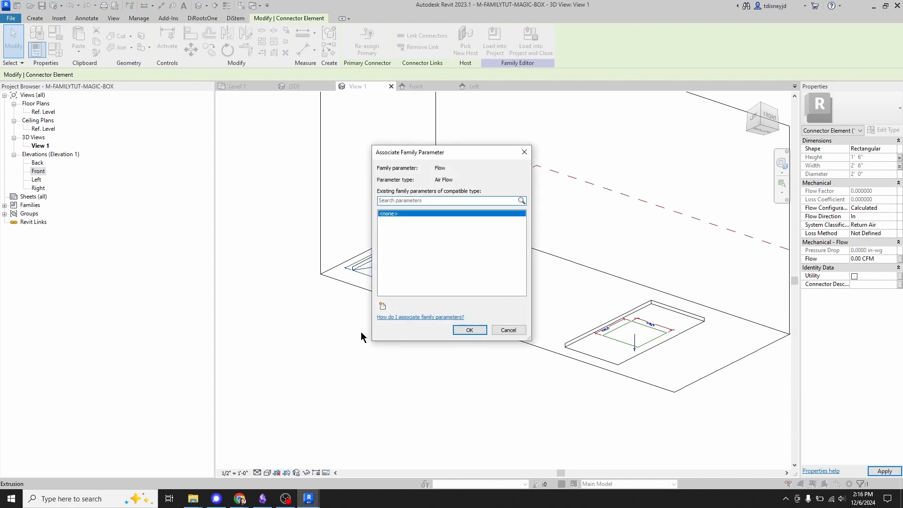
text(R)
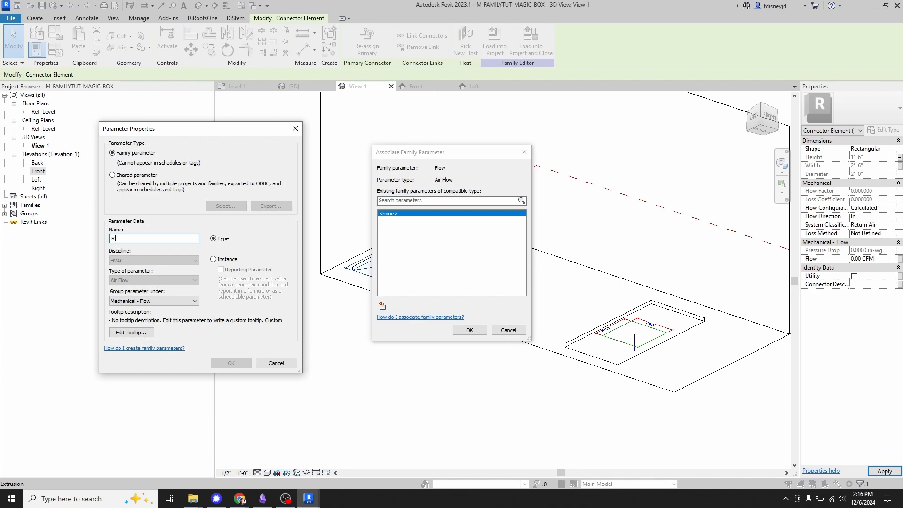
text(A Airflow)
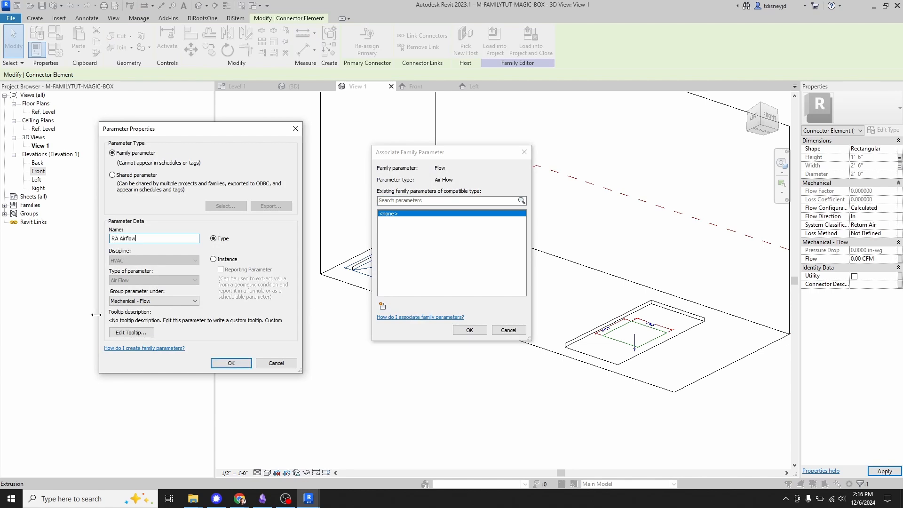
click(230, 362)
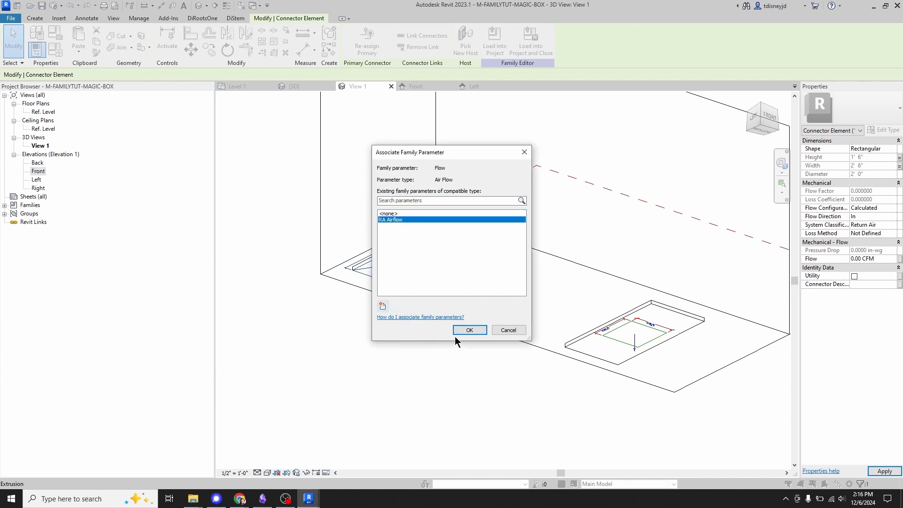
click(469, 330)
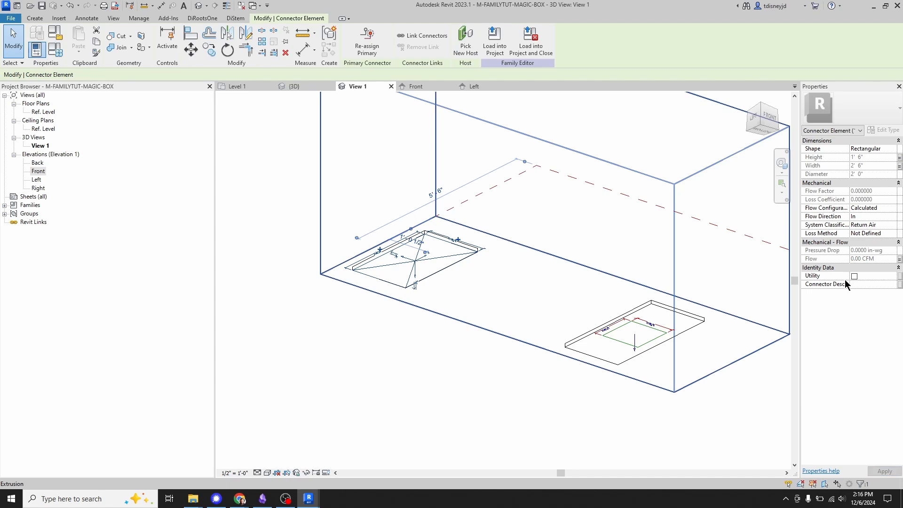
Set the connector description of the RA plate's duct connector to RA Conn.
click(860, 284)
text(RA Conn)
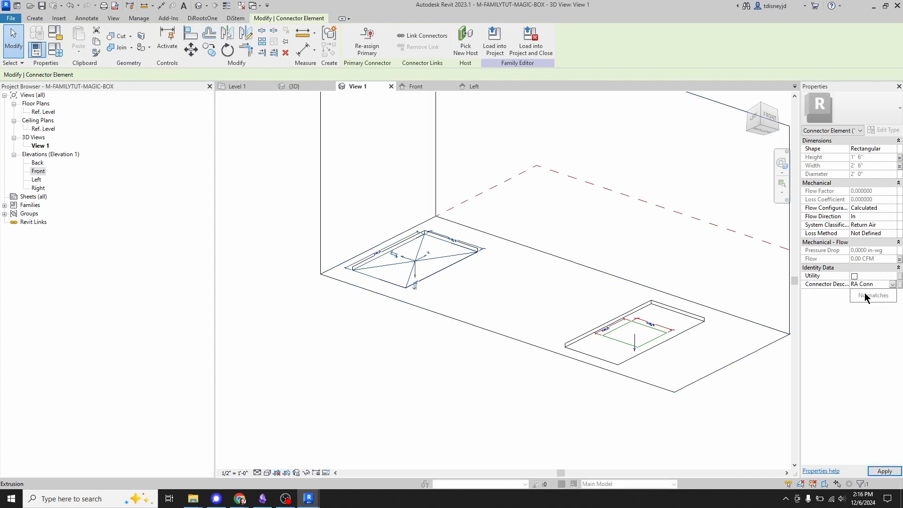
click(866, 296)
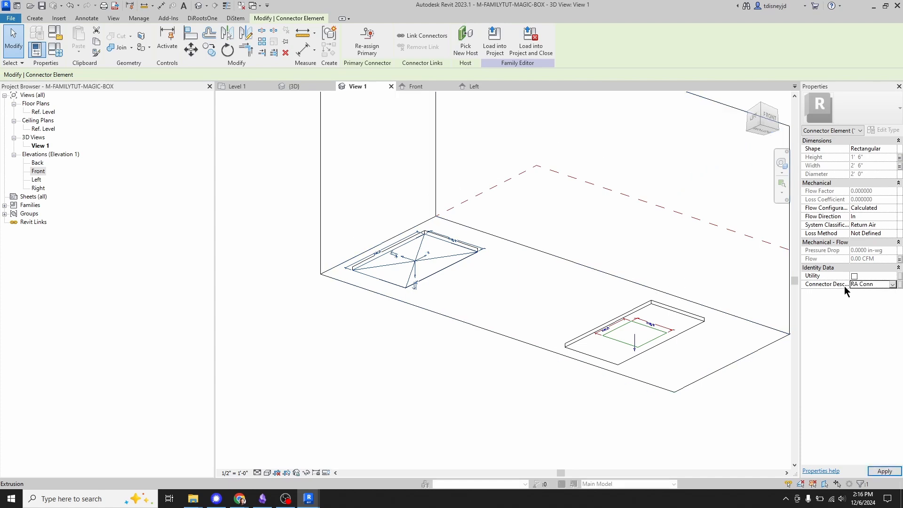
Associate the SA plate connector's Height with SA Conn Height and its Width with SA Conn Width.
click(633, 351)
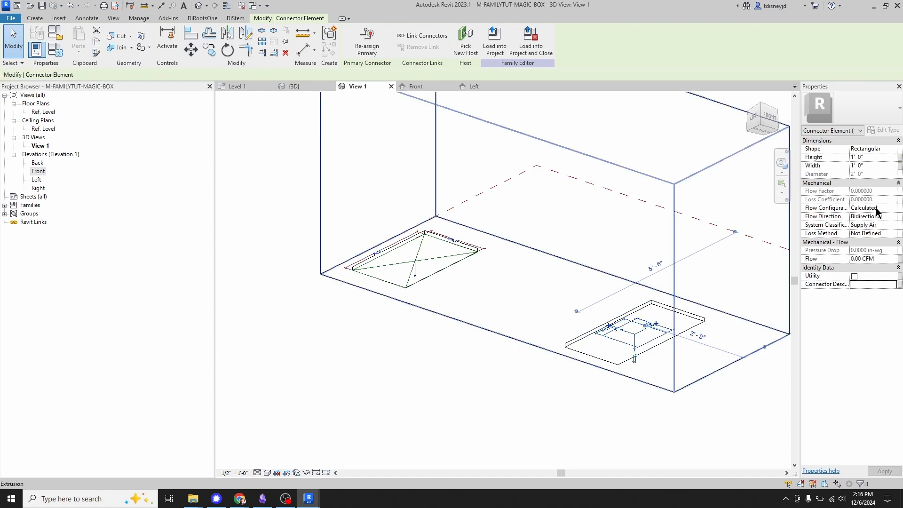
click(899, 157)
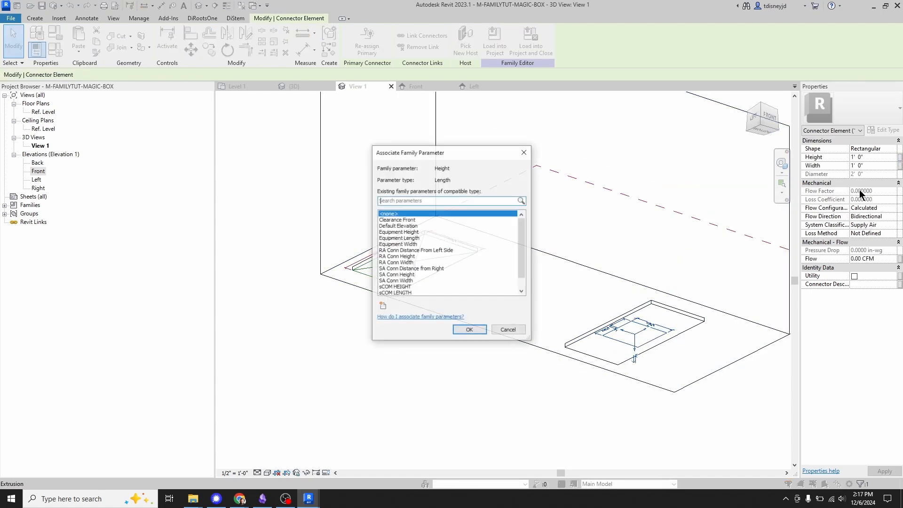
click(399, 274)
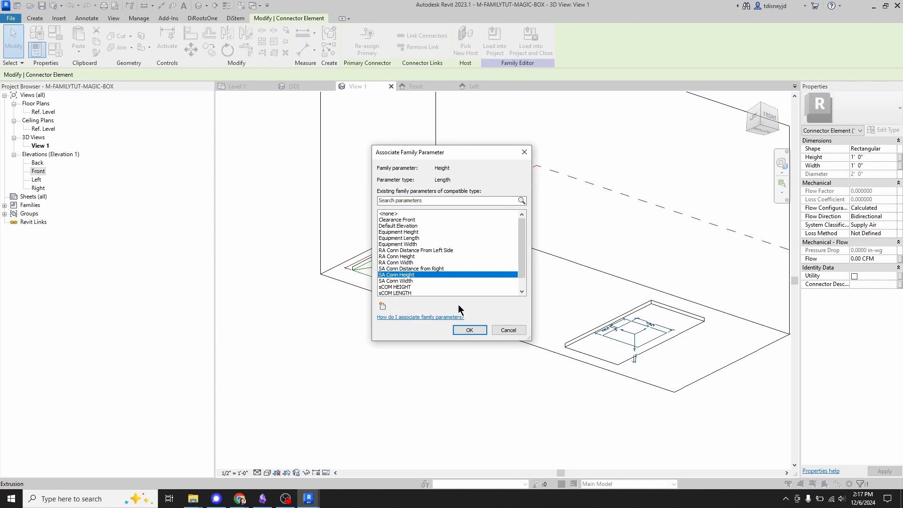
click(467, 330)
click(899, 166)
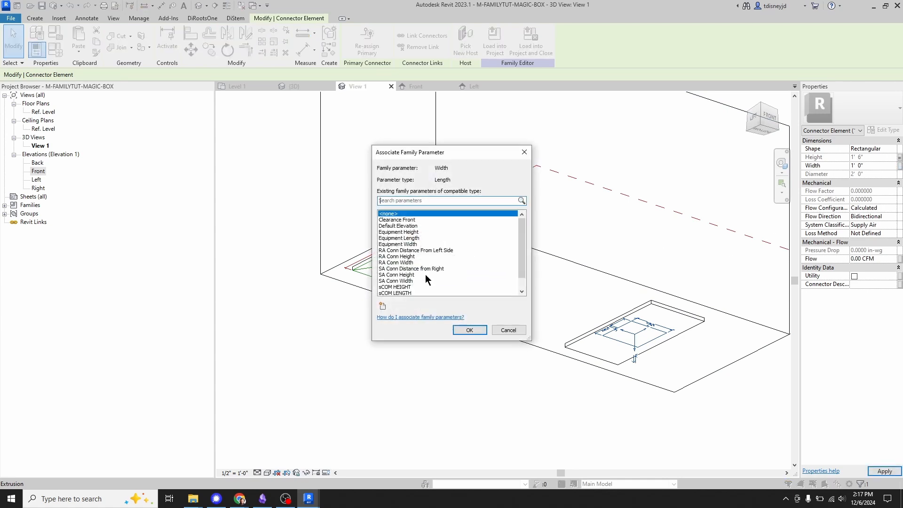
click(407, 282)
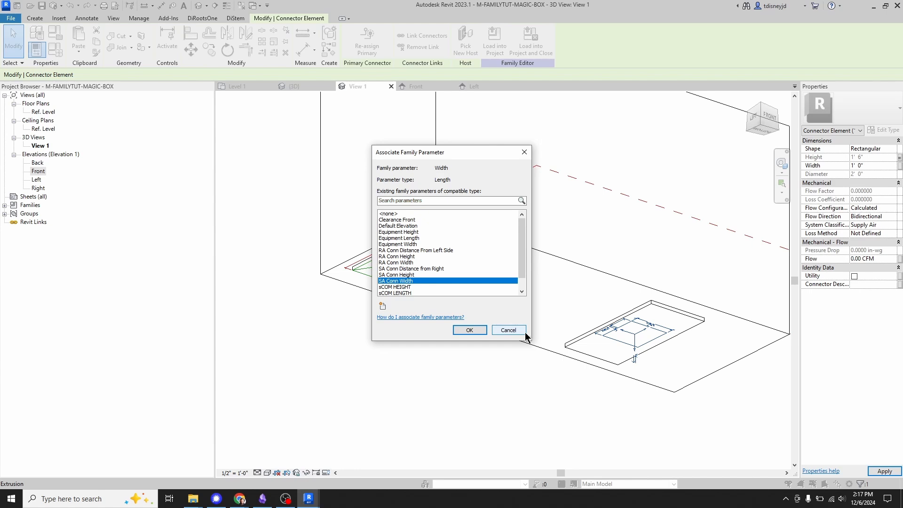
click(470, 330)
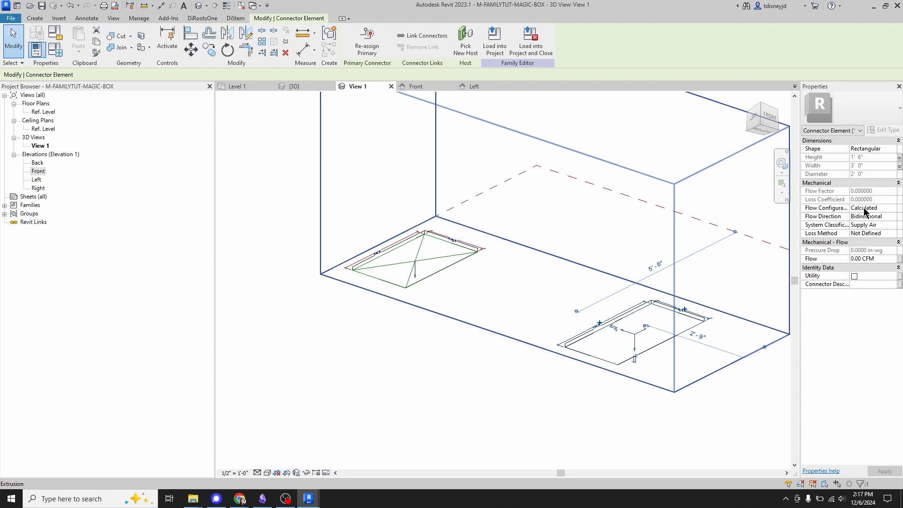
Set the SA plate connector's flow direction to Out and associate its Flow with a new instance parameter named SA Airflow.
click(895, 217)
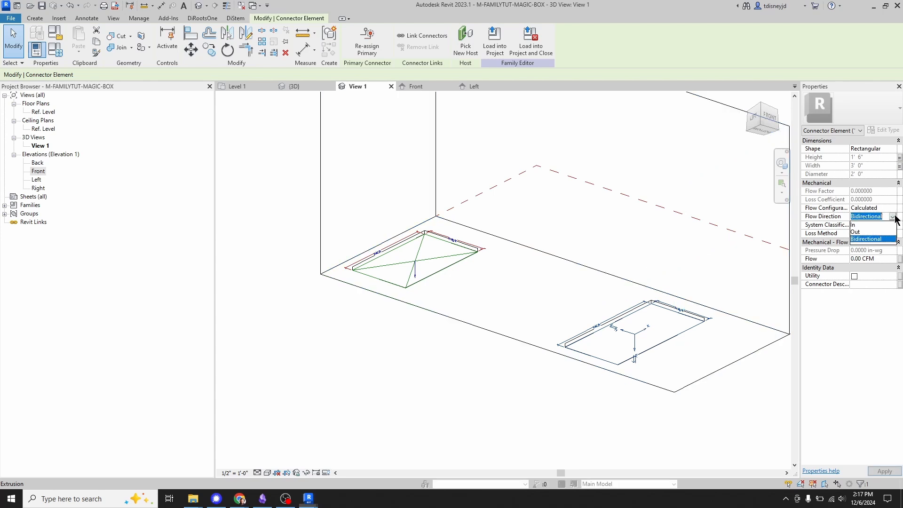
click(860, 232)
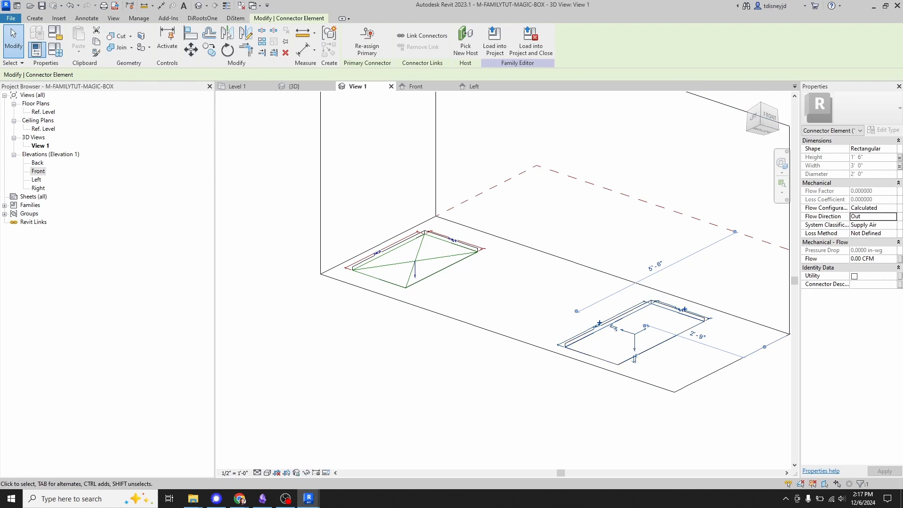
click(898, 260)
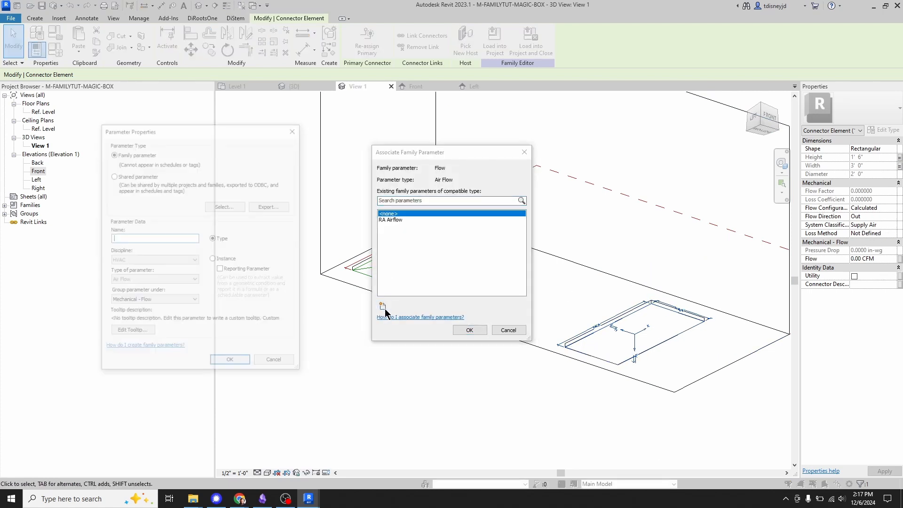
click(383, 306)
text(SA Airflow)
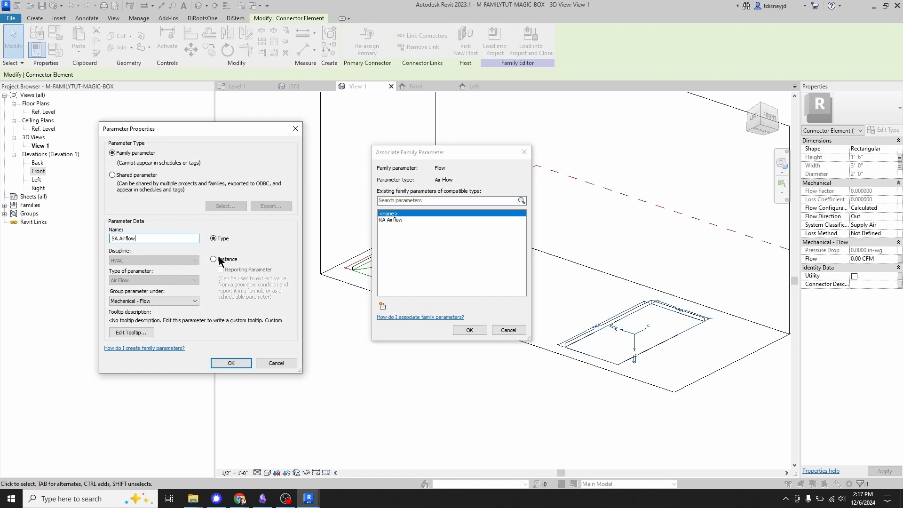
click(219, 260)
click(237, 363)
click(457, 330)
Set the SA plate connector's description to SA Conn and review its Flow Configuration options.
click(873, 284)
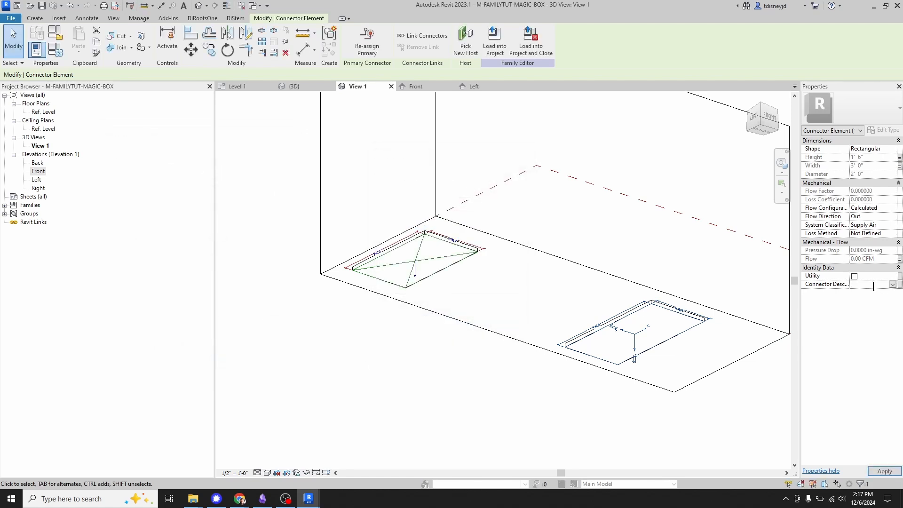
text(SA Conn)
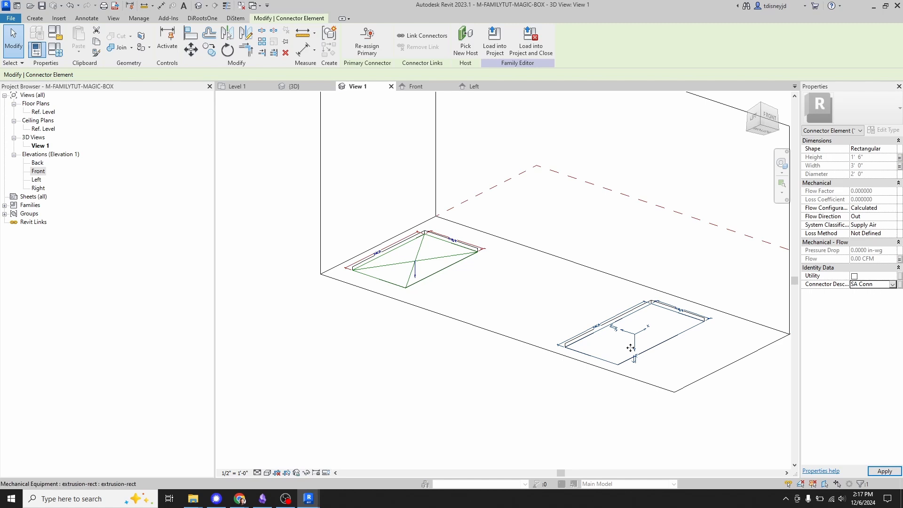
click(893, 208)
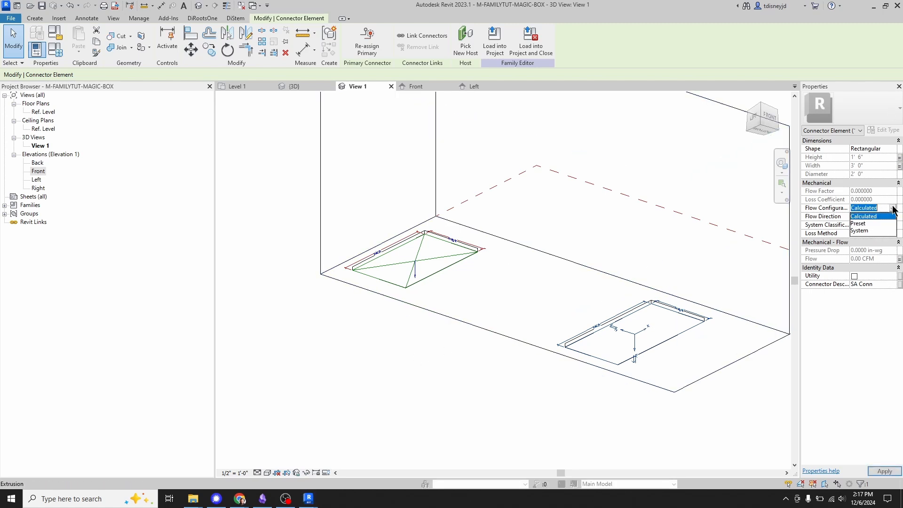
click(869, 242)
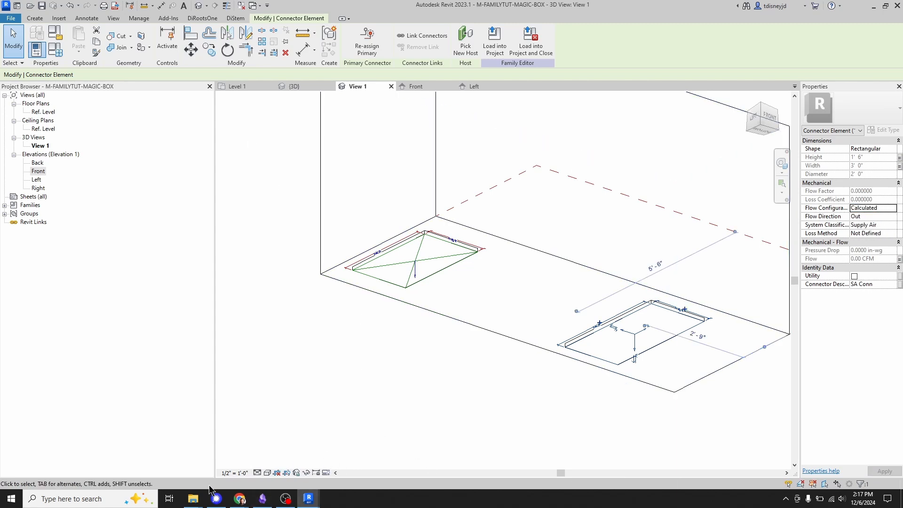
Switch to the Family Creation Tutorial folder and open the PDF me204-3_connectors_in_revit_mep_content.
mouse_move(194, 498)
click(113, 458)
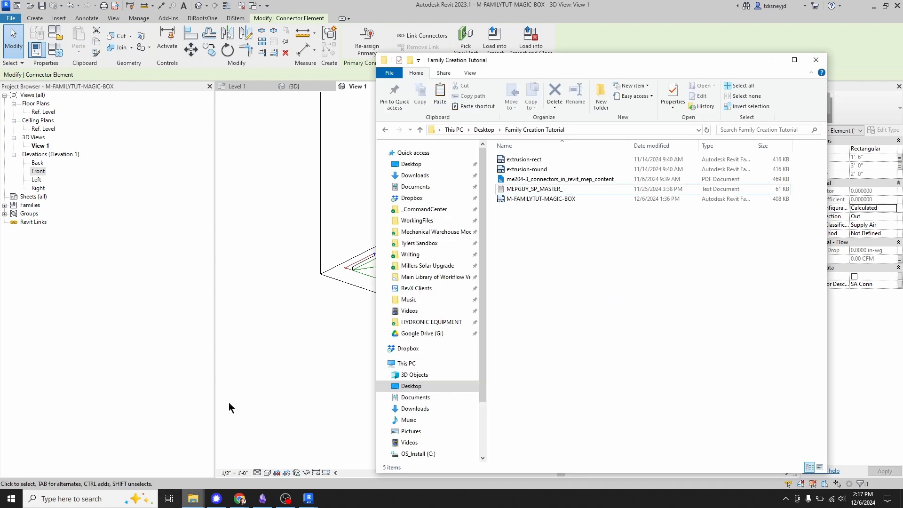
click(549, 181)
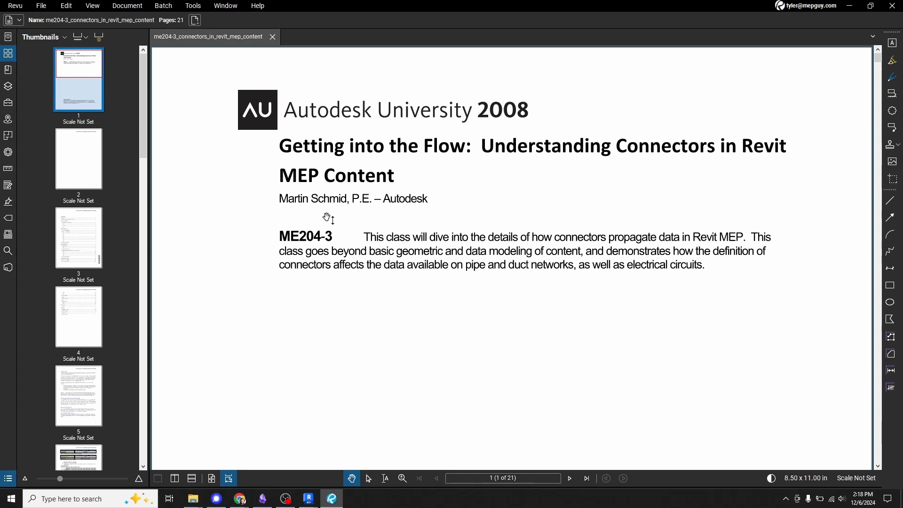
Examine the Supply Air Distribution diagram on page 7 of the connectors PDF to see how flow data passes between connectors.
scroll(550, 162, down, 3)
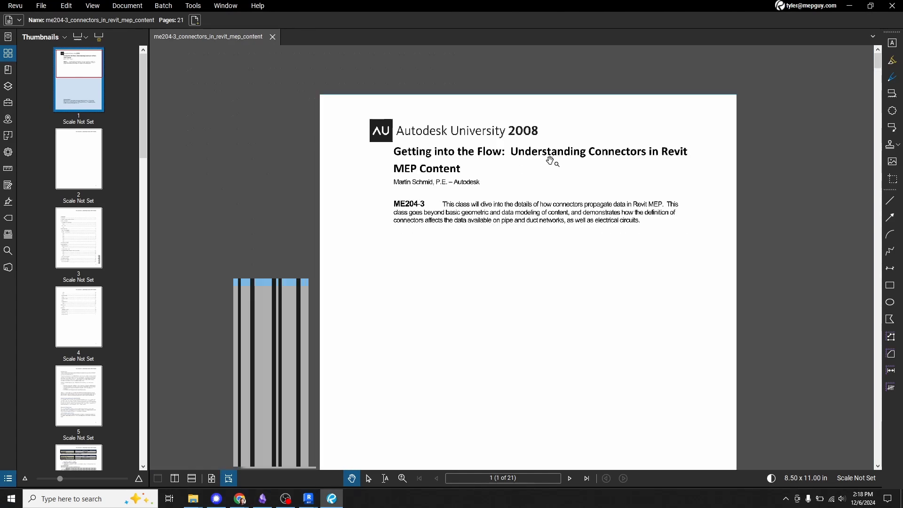
drag(480, 309, 445, 109)
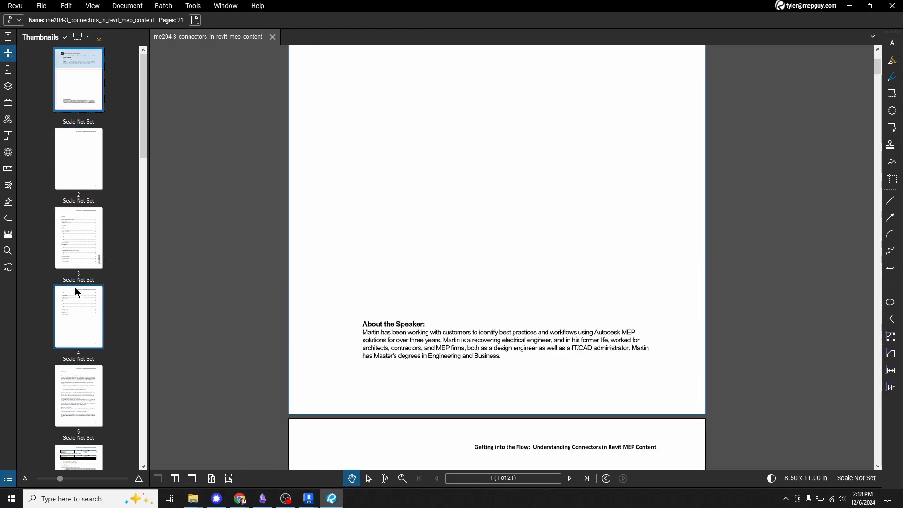
scroll(75, 289, down, 8)
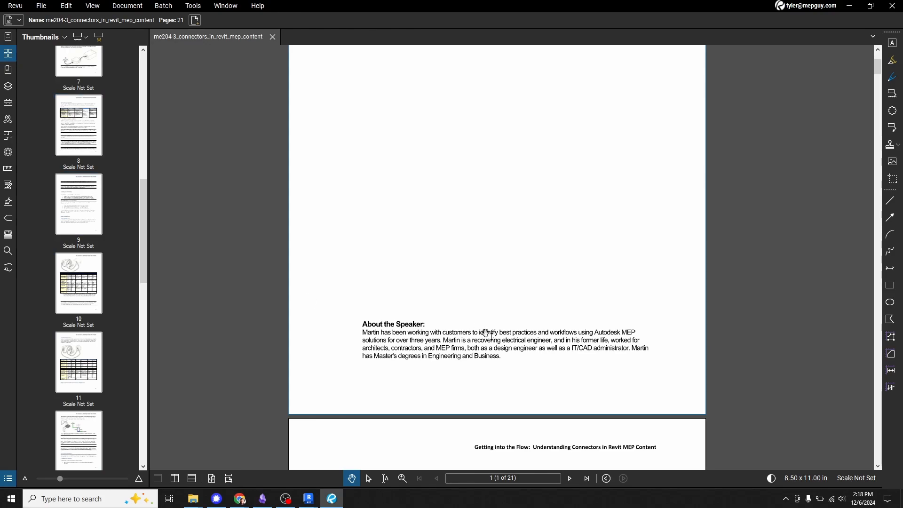
scroll(486, 334, down, 15)
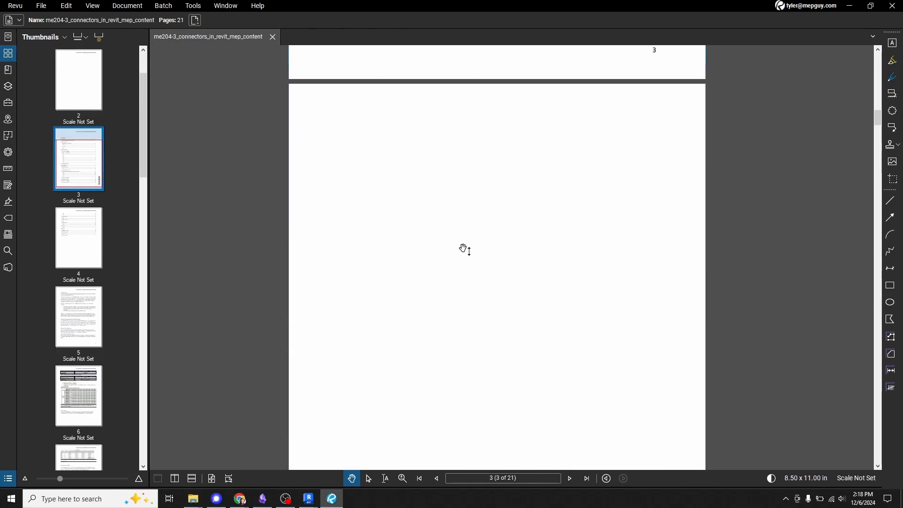
scroll(465, 249, down, 15)
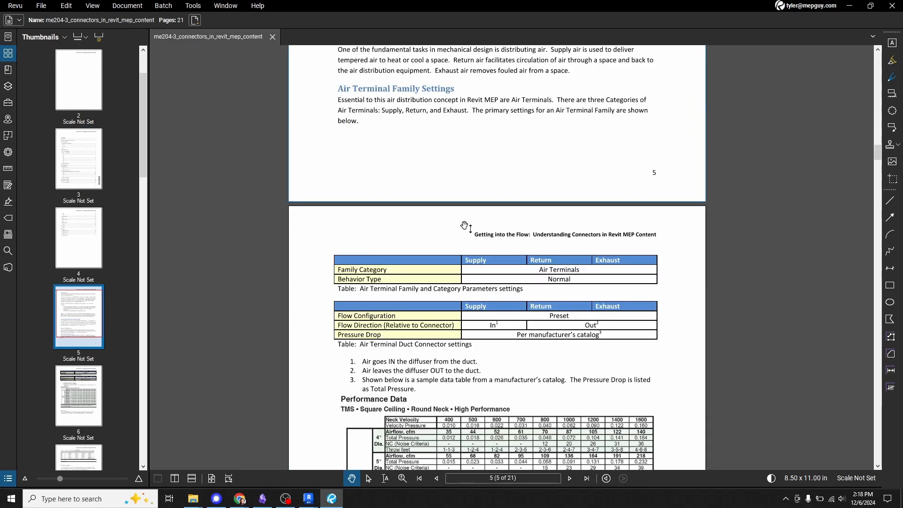
scroll(464, 226, down, 15)
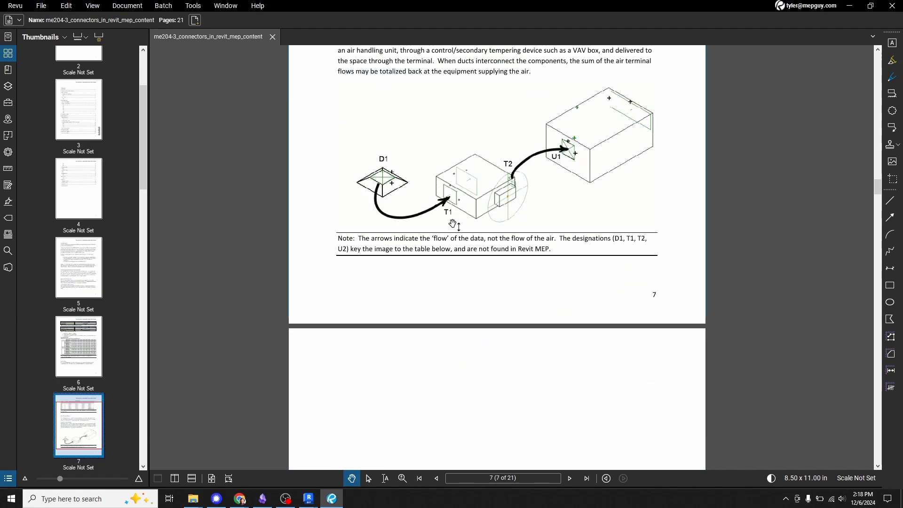
scroll(453, 225, down, 5)
scroll(465, 226, up, 8)
ctrl+scroll(484, 227, up, 3)
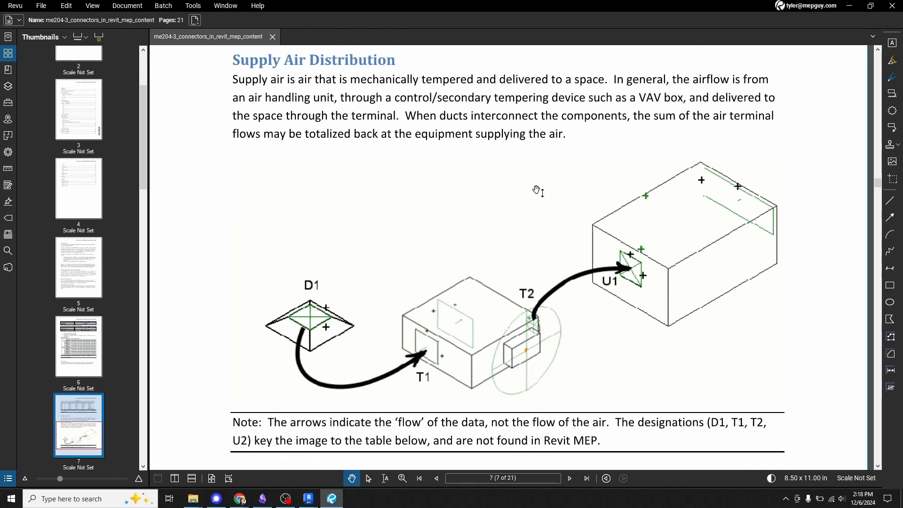
Review the Supply Air Distribution diagram on page 7 and the Duct Connector Settings table on page 8.
drag(430, 217, 406, 204)
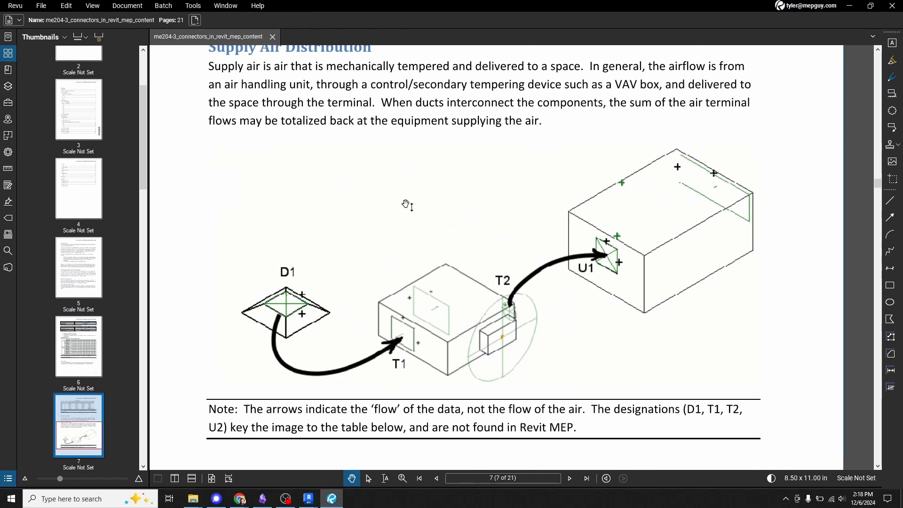
ctrl+scroll(404, 213, down, 1)
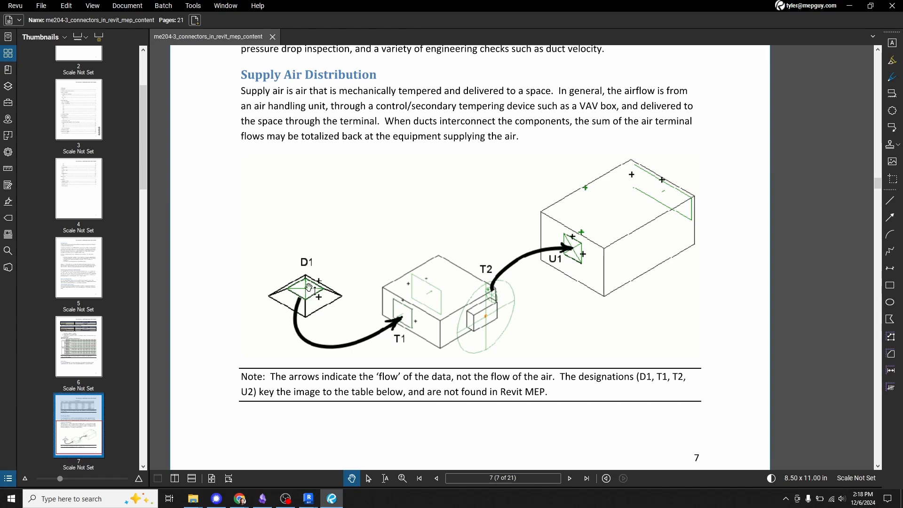
scroll(363, 219, down, 3)
ctrl+scroll(374, 225, down, 1)
drag(449, 329, 431, 71)
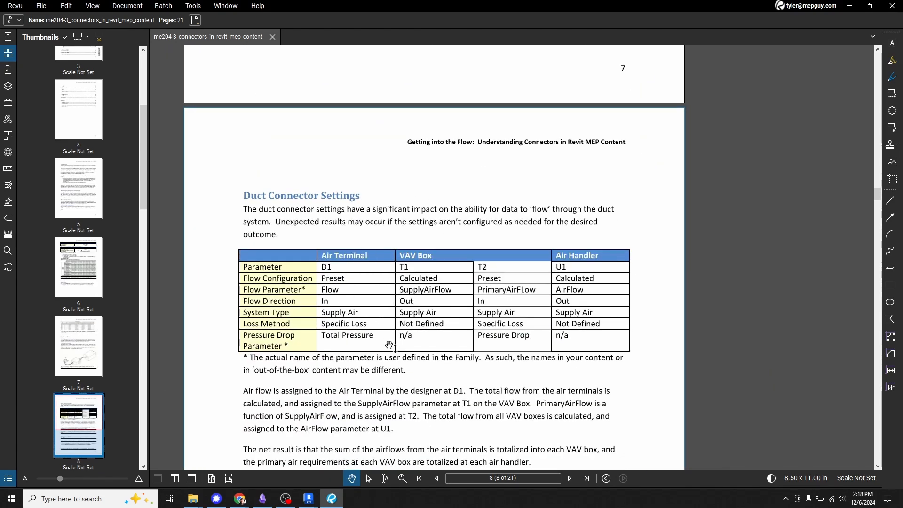
Skim the tasks and the chiller, air handler and pump connector table through page 10, returning to Duct Connector Settings on page 8.
scroll(441, 162, down, 5)
drag(417, 383, 426, 147)
scroll(425, 155, down, 1)
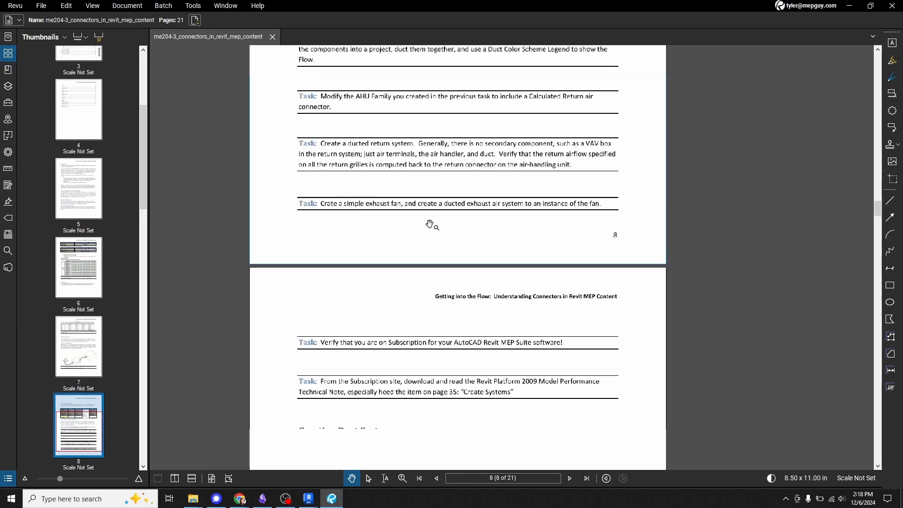
scroll(429, 226, down, 1)
drag(464, 364, 484, 115)
drag(488, 282, 517, 70)
drag(450, 177, 420, 211)
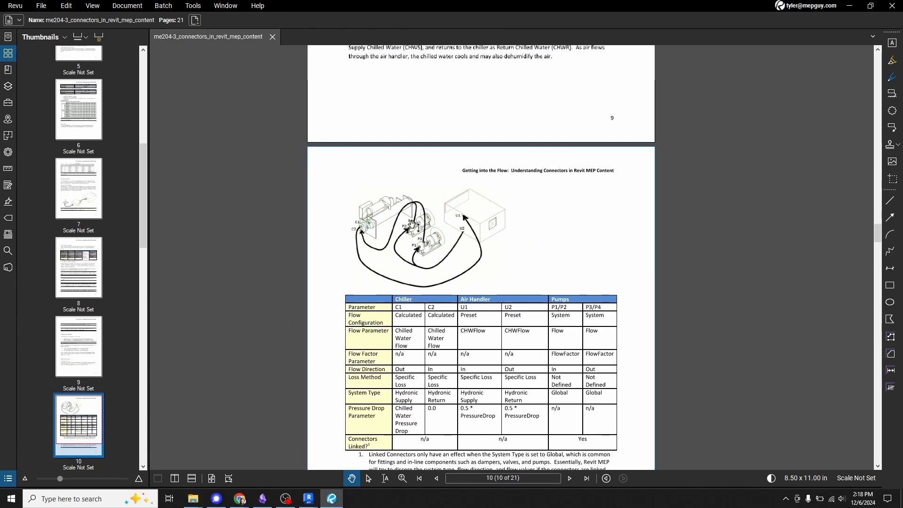
ctrl+scroll(419, 212, up, 5)
ctrl+scroll(433, 235, down, 5)
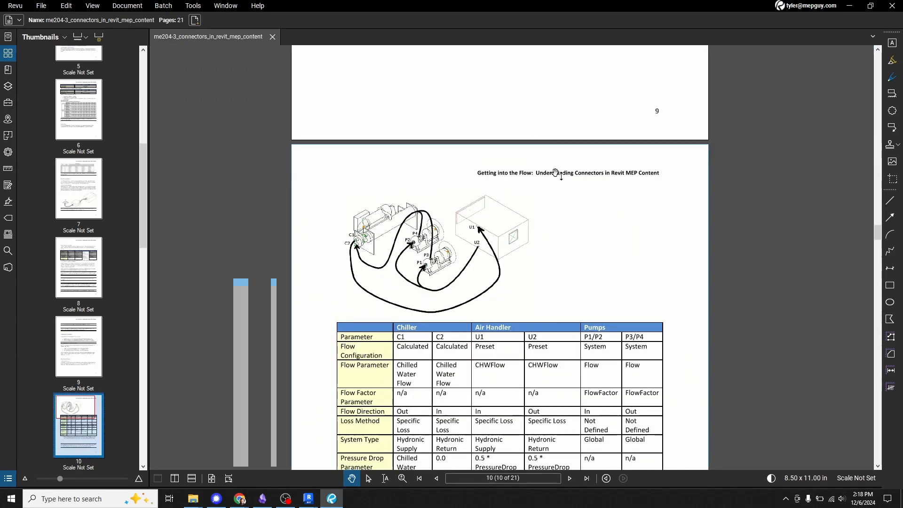
scroll(489, 282, up, 12)
scroll(463, 142, up, 10)
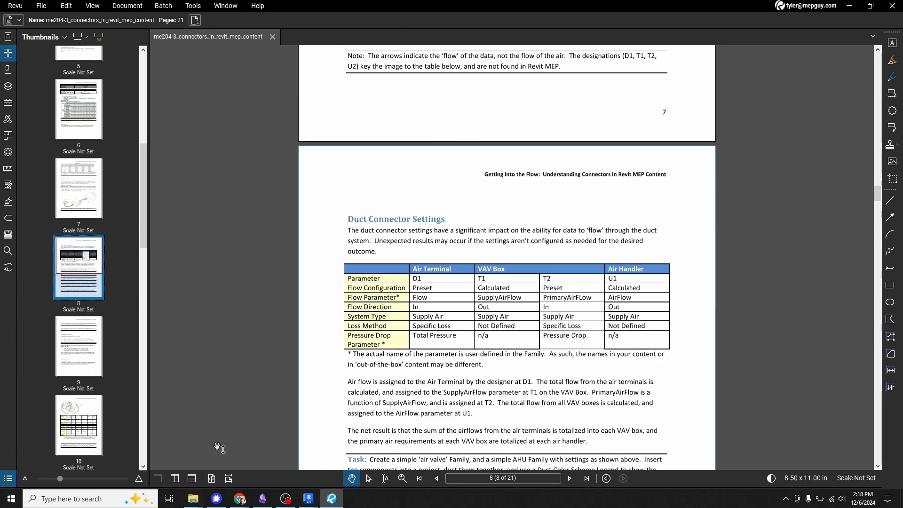
Search Google in Chrome for "getting into the flow mep connectors revit", view The Building Coder's PDF, and close the browser window.
mouse_move(244, 501)
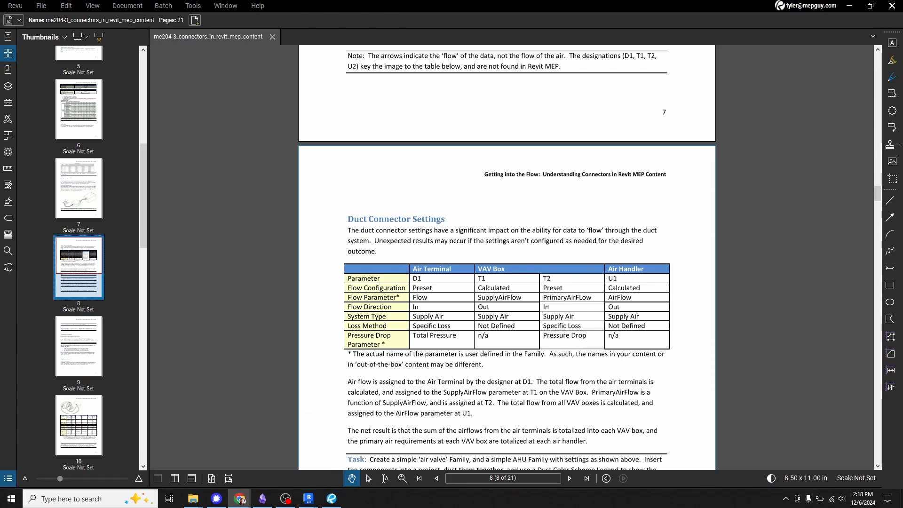
drag(0, 10, 508, 4)
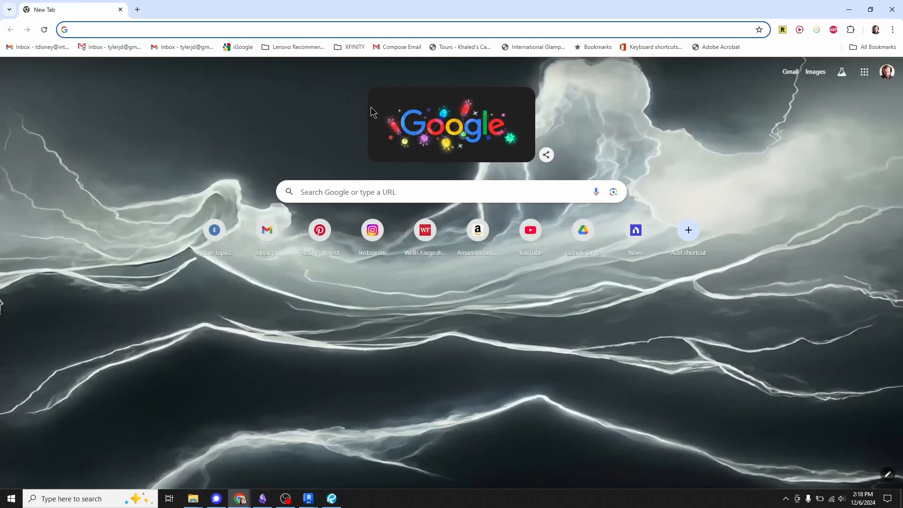
text(getting)
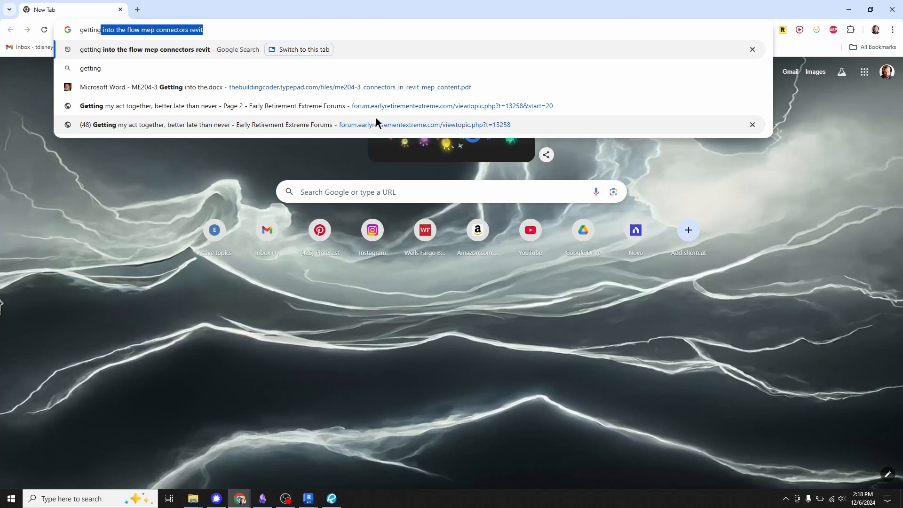
key(Return)
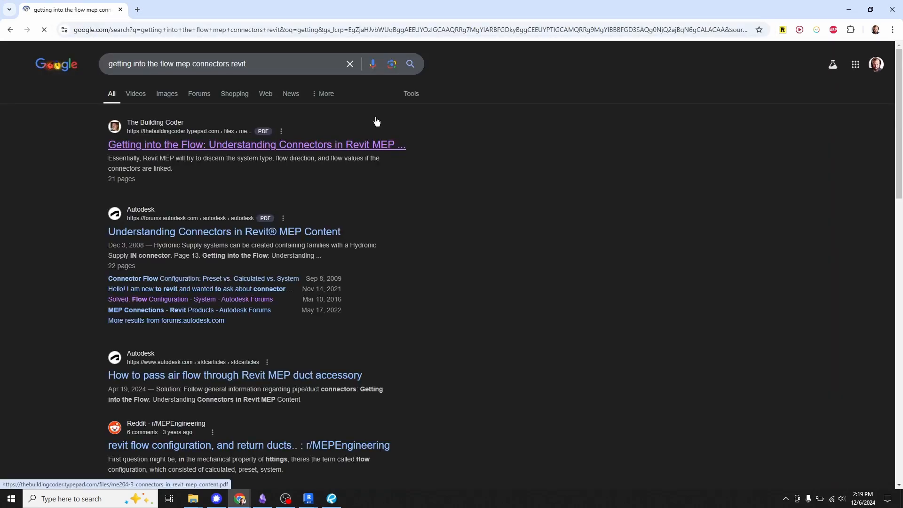
click(338, 144)
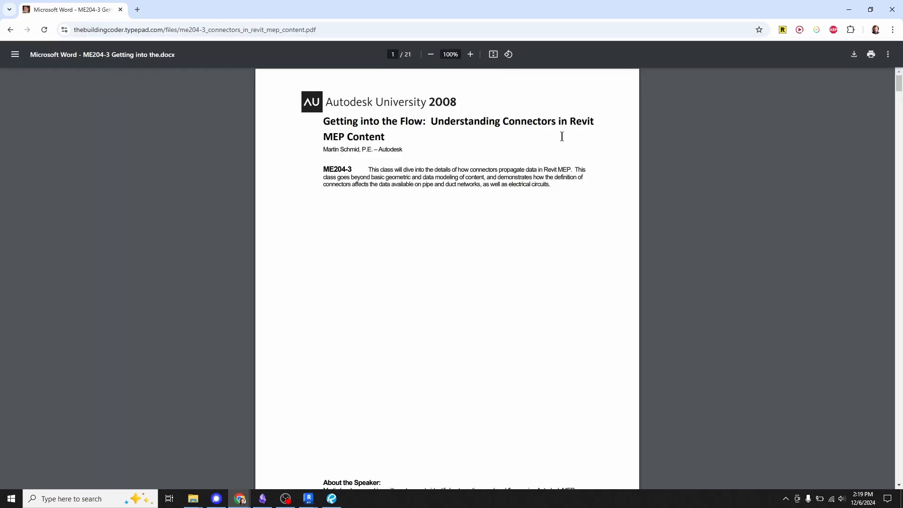
scroll(582, 260, down, 6)
click(898, 5)
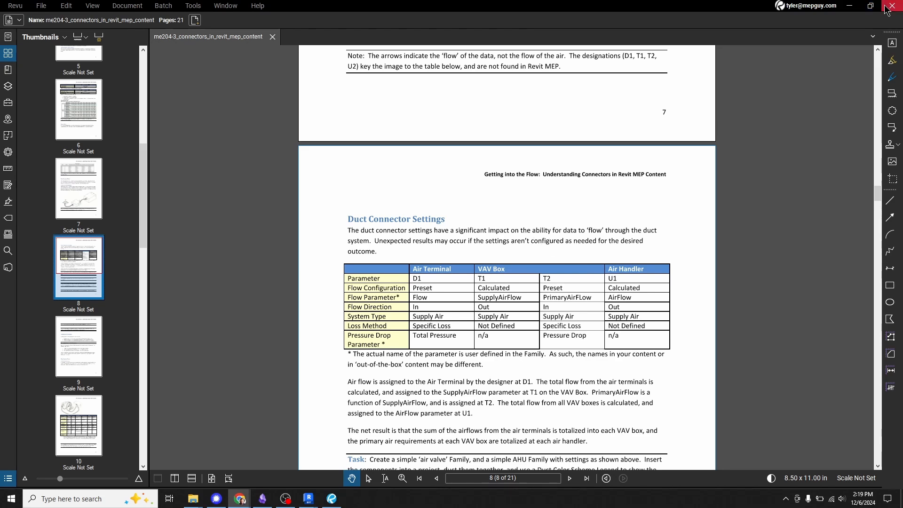
Study the Duct System Flows text and the data-flow arrows between D1, T1, T2 and U1 on page 7.
scroll(571, 220, up, 7)
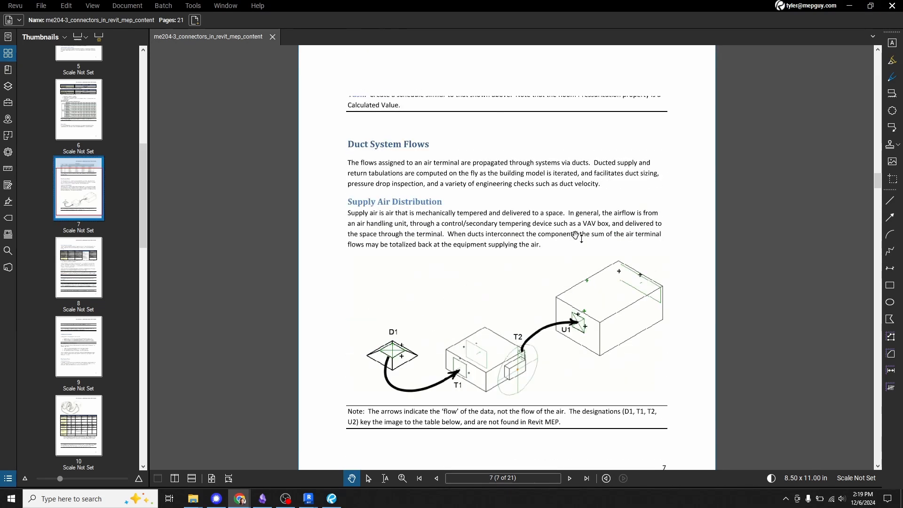
scroll(541, 239, down, 3)
scroll(522, 253, up, 3)
scroll(522, 252, down, 3)
scroll(522, 252, up, 3)
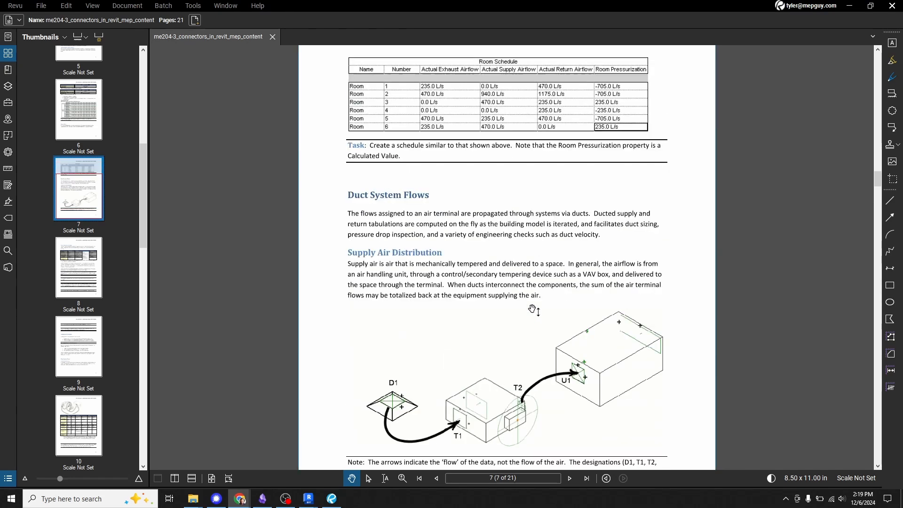
scroll(522, 252, down, 3)
scroll(536, 294, up, 3)
scroll(536, 294, down, 3)
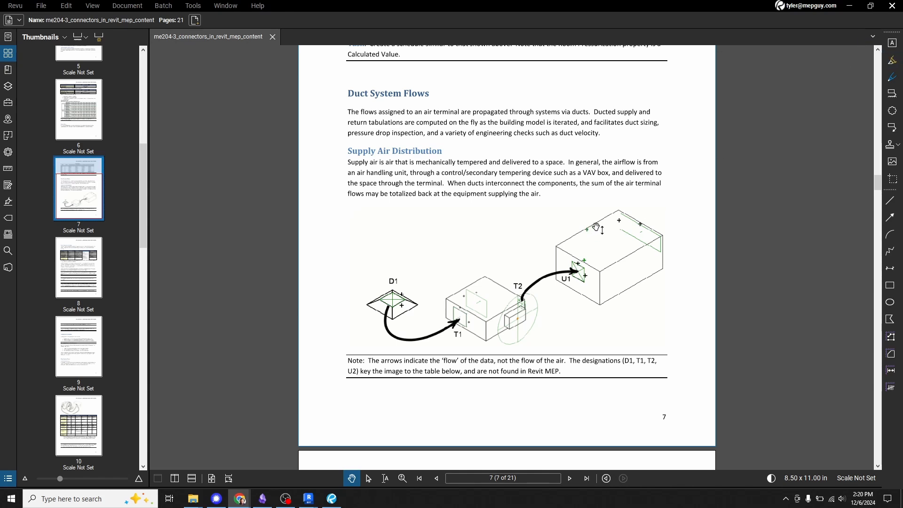
scroll(727, 147, down, 3)
scroll(728, 148, up, 3)
scroll(573, 266, down, 6)
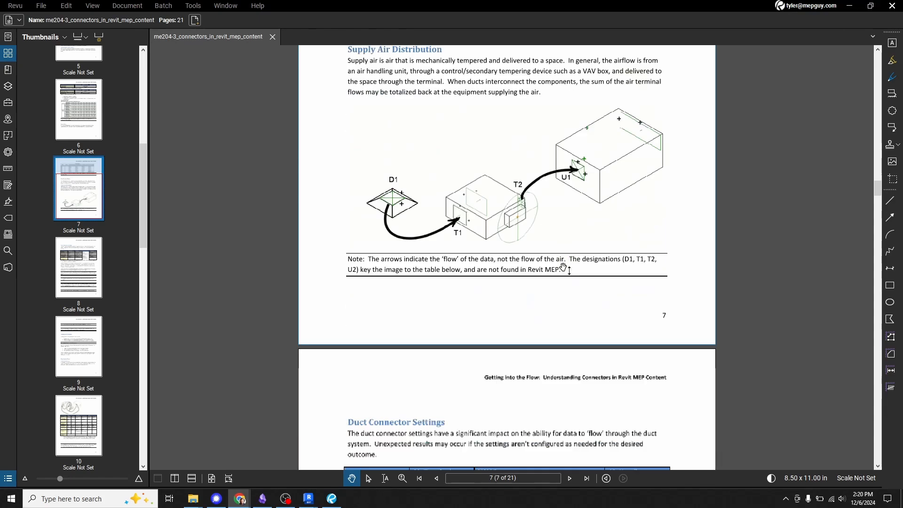
scroll(531, 291, up, 6)
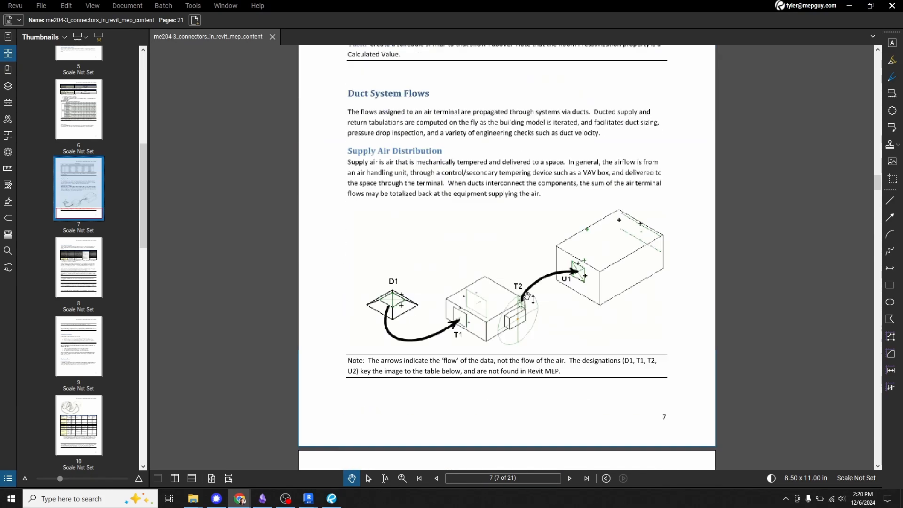
Close the connectors PDF and minimize the folder window to return to the family's 3D view in Revit.
click(891, 5)
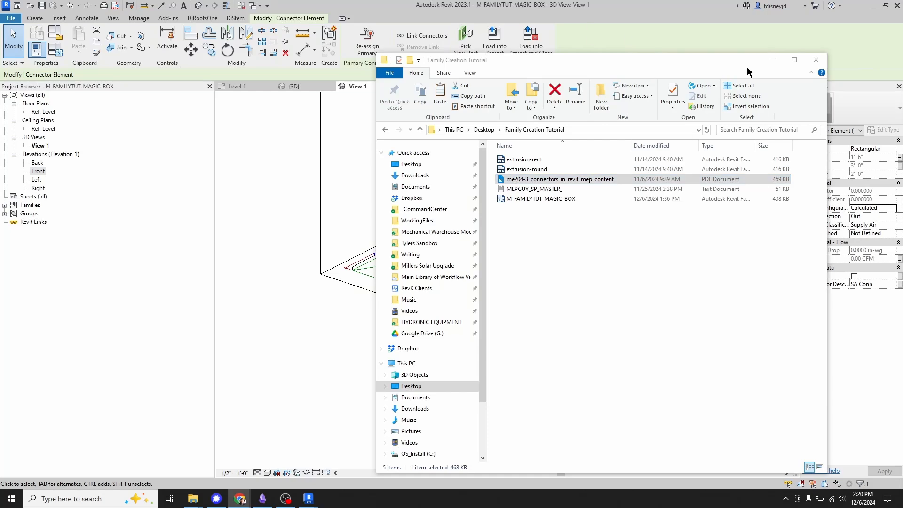
click(772, 60)
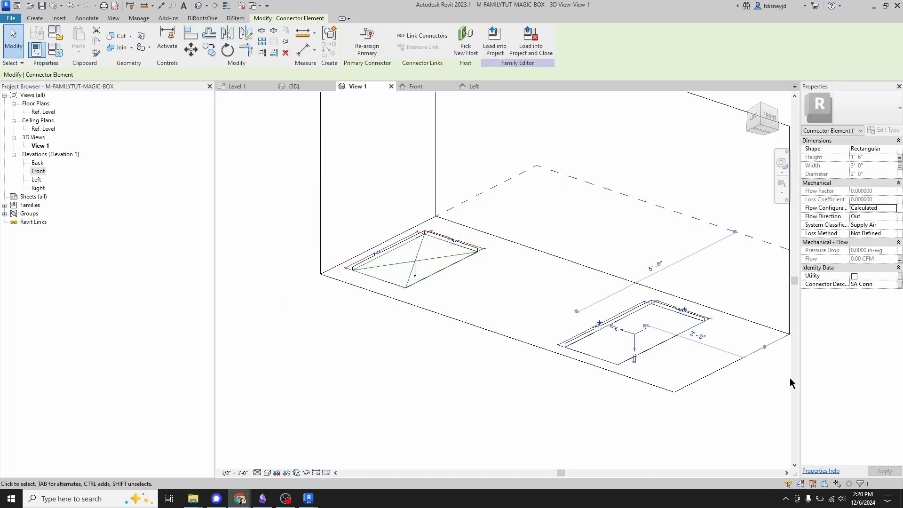
scroll(485, 251, down, 2)
middle_drag(540, 353, 531, 365)
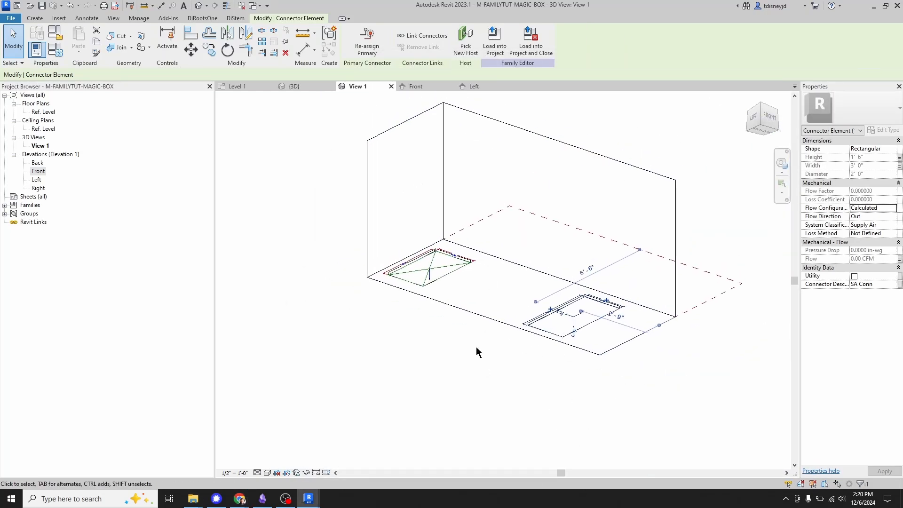
Switch the family from Type B to Type A in Family Types and apply it to the model.
click(55, 48)
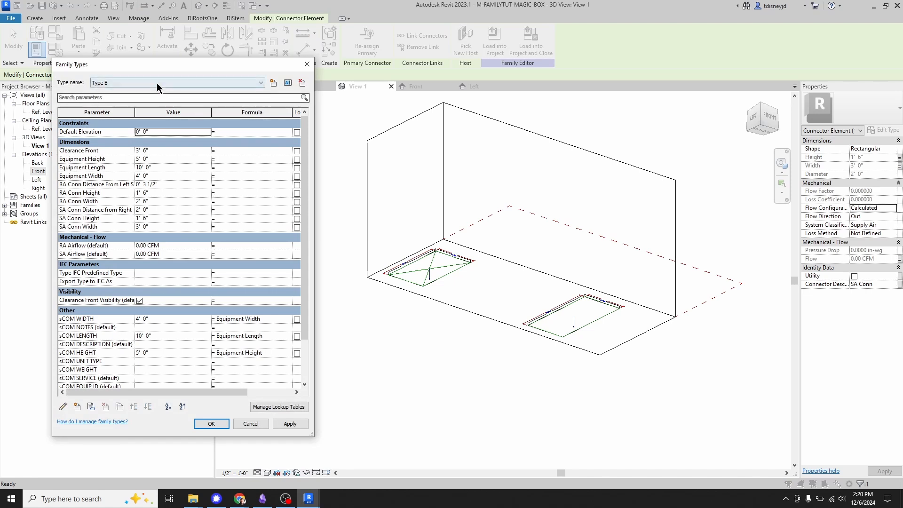
click(158, 83)
click(163, 91)
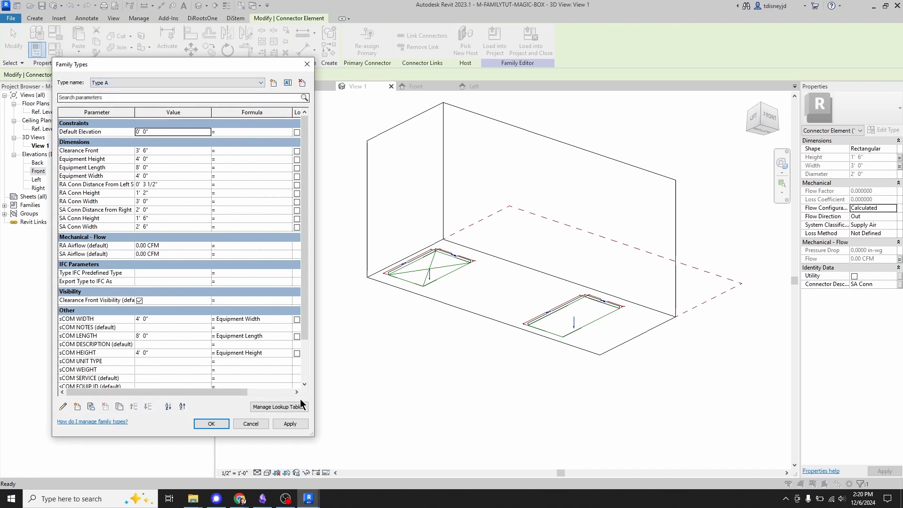
click(293, 423)
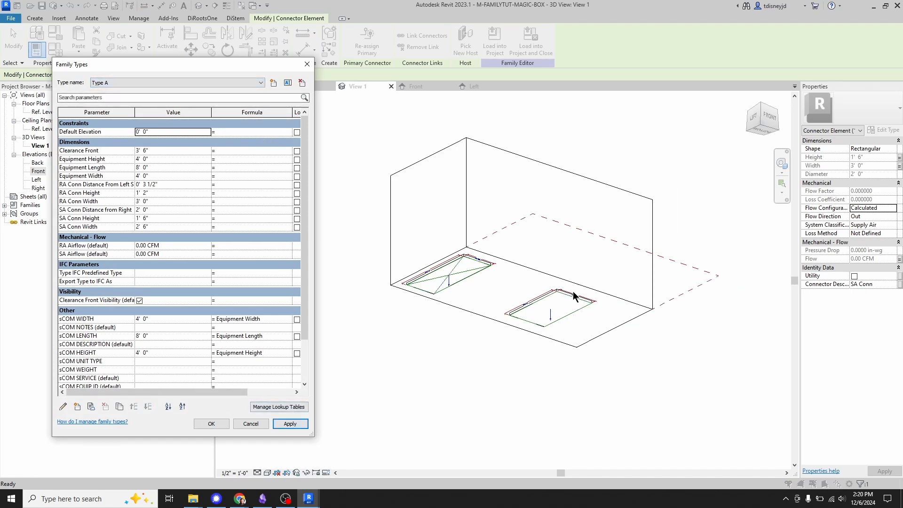
click(211, 424)
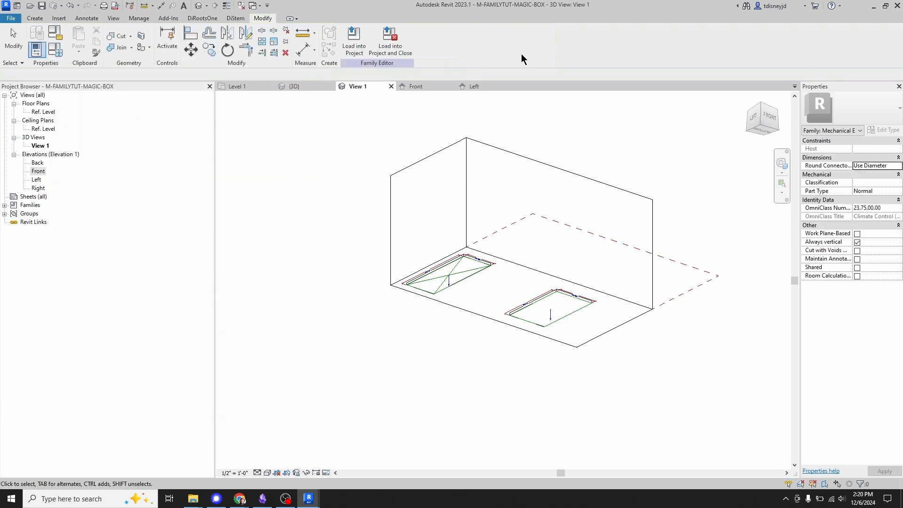
Load the family into Project1 while closing its editor, and dismiss the project save reminder.
click(391, 47)
click(470, 253)
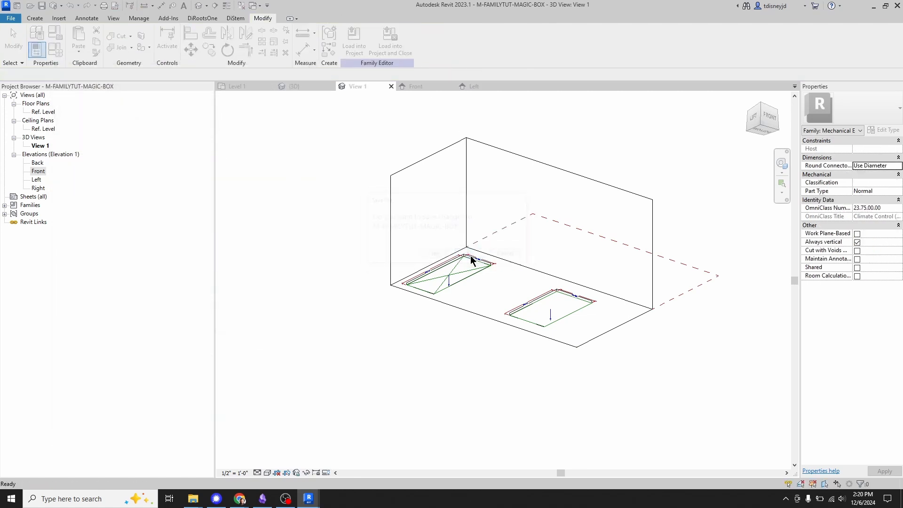
click(467, 253)
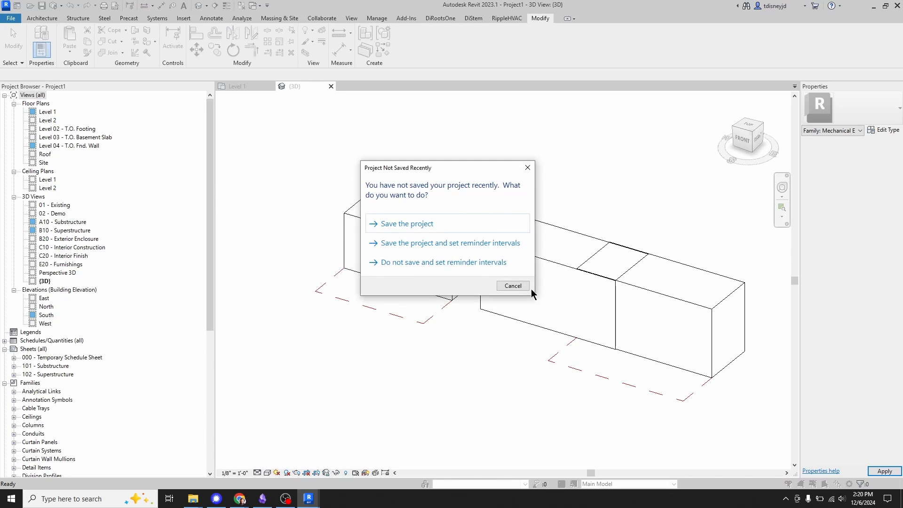
click(513, 285)
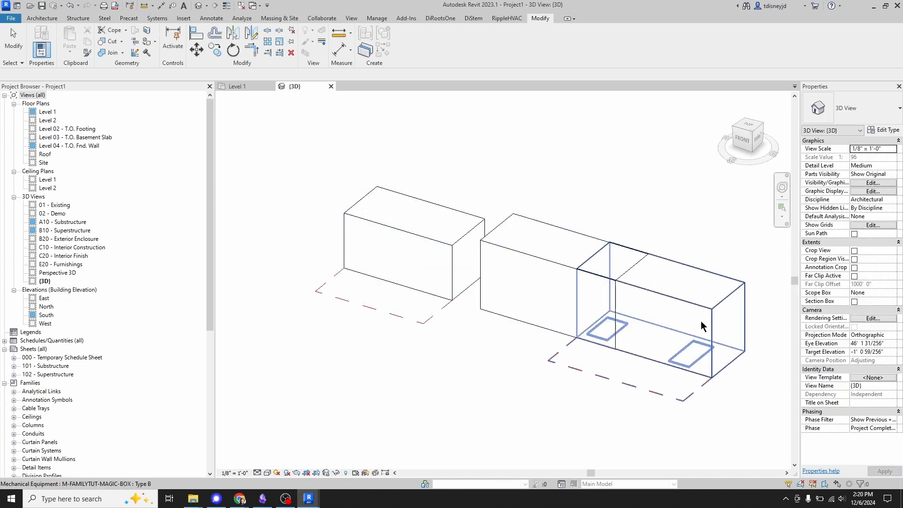
Move the overlapping Type B equipment unit clear of the neighbouring units in the project's 3D view.
click(687, 301)
scroll(611, 294, down, 3)
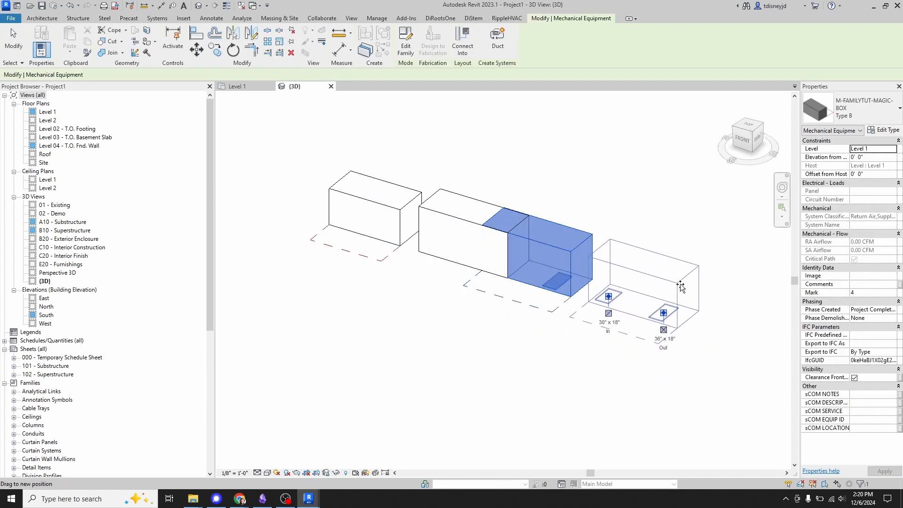
Inspect the duct connector sizes and flow directions on the adjacent Type B and Type A equipment units.
click(516, 270)
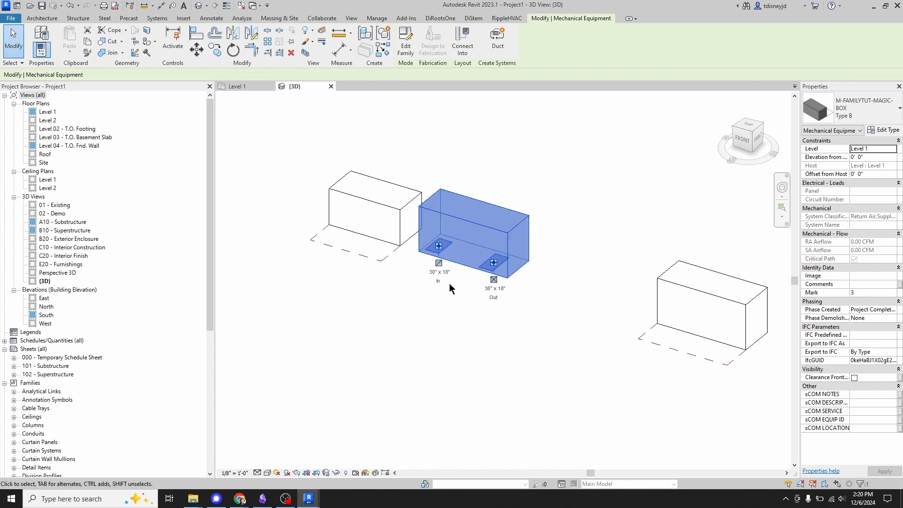
middle_drag(417, 232, 489, 290)
scroll(490, 290, up, 3)
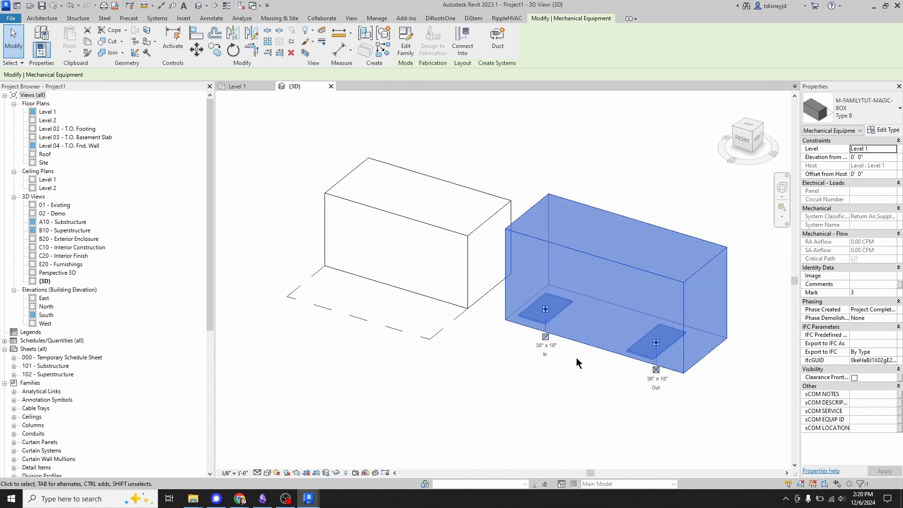
middle_drag(519, 362, 478, 327)
click(430, 217)
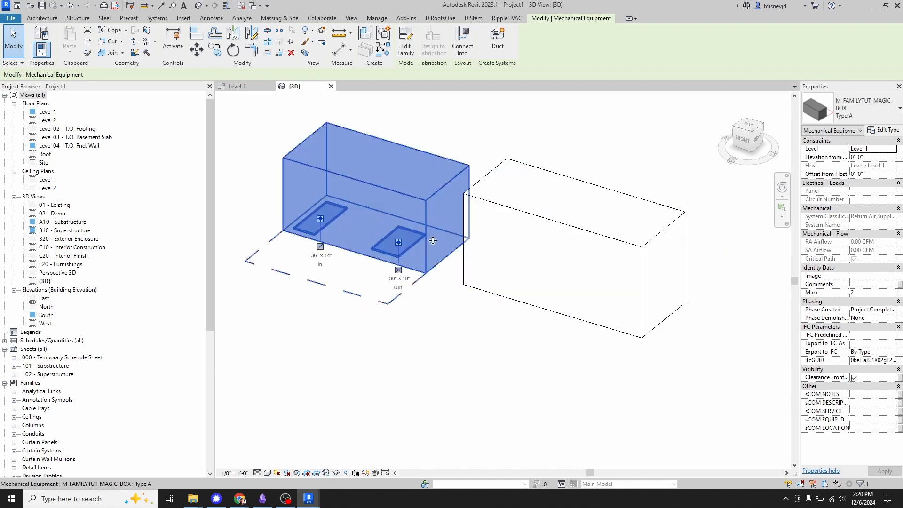
click(638, 294)
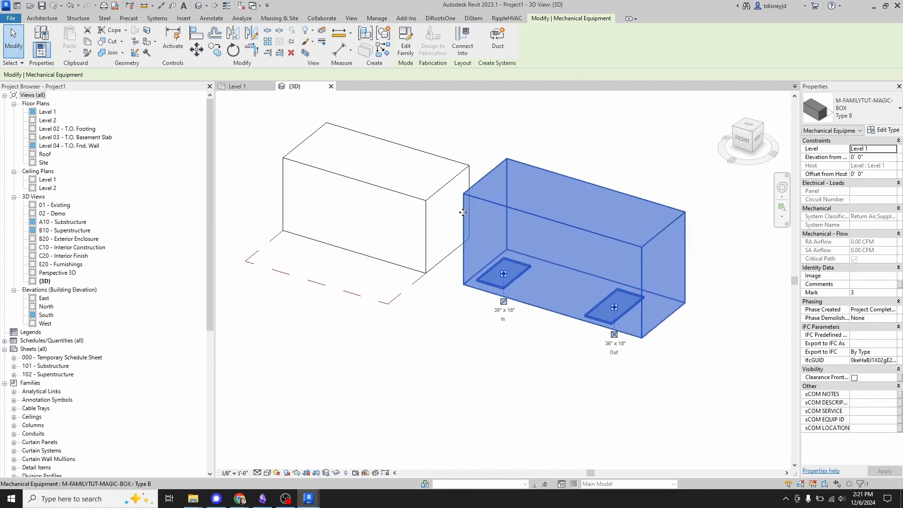
shift+middle_drag(478, 275, 541, 306)
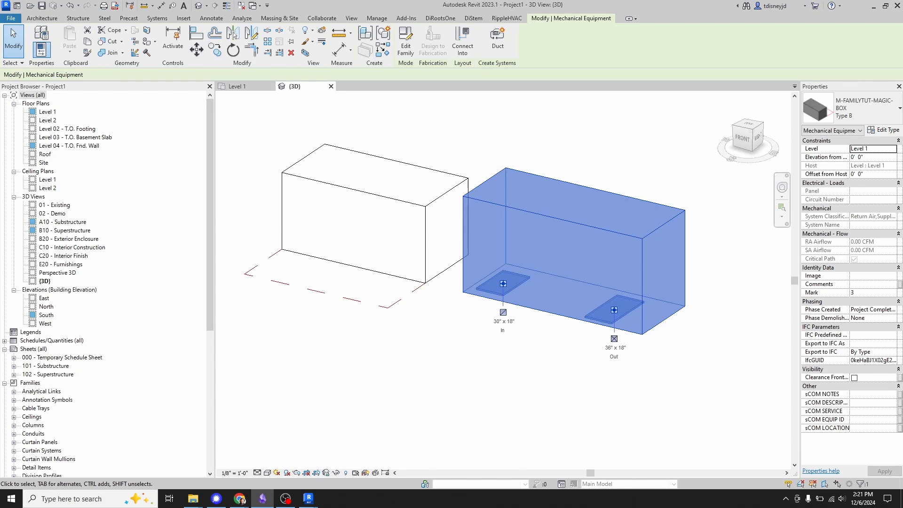
click(424, 362)
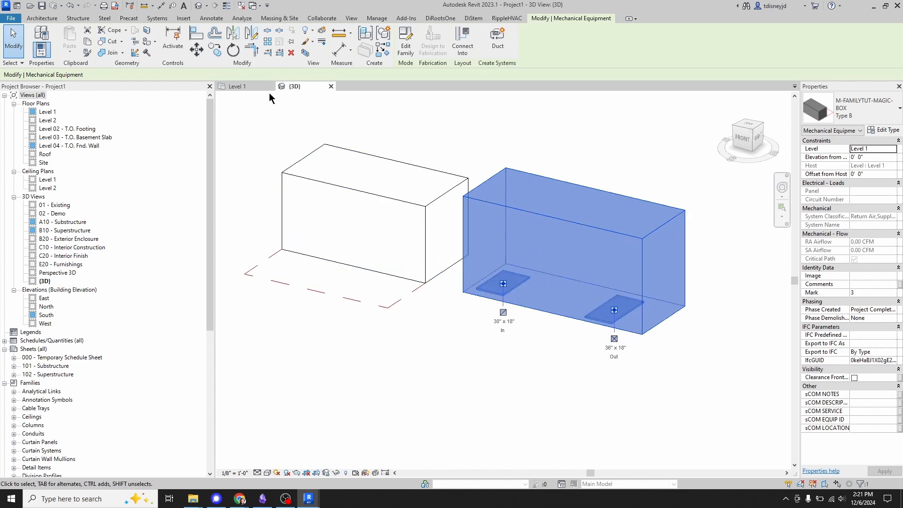
Open the selected Type B equipment unit's family for editing, showing the front of its box in 3D.
click(406, 39)
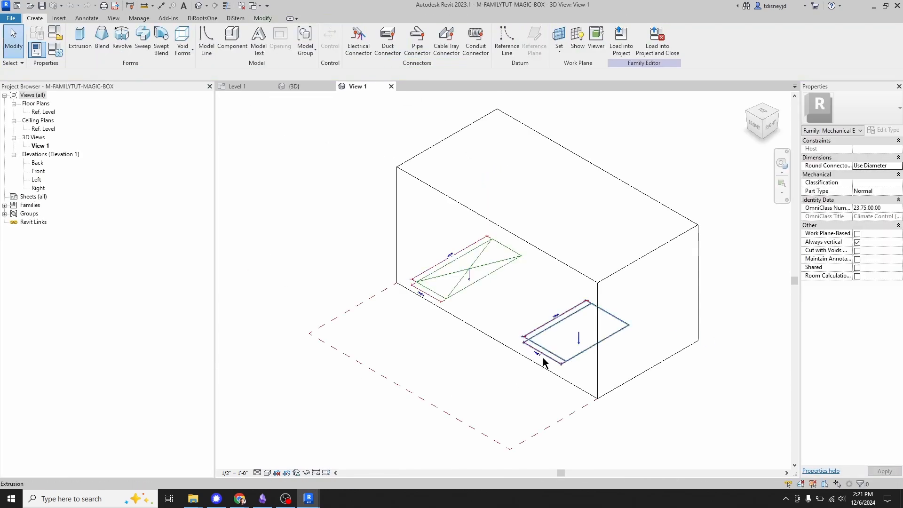
shift+middle_drag(543, 362, 371, 346)
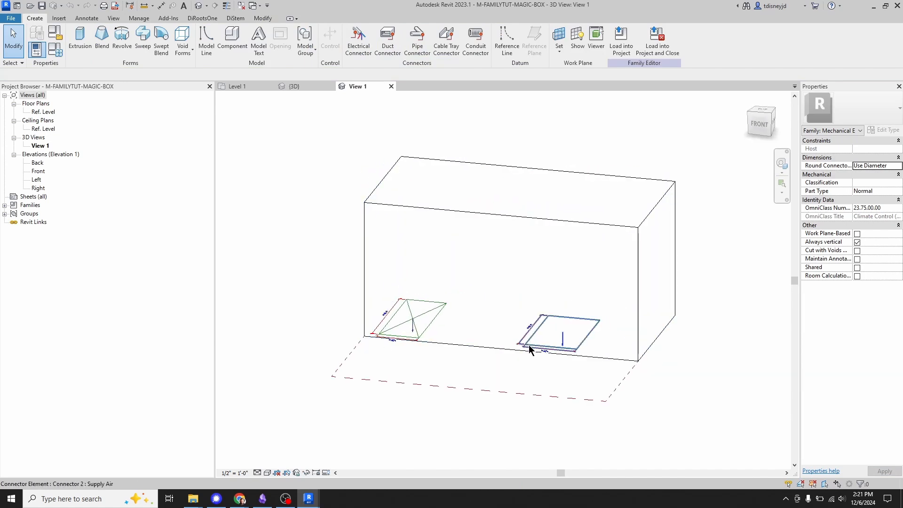
shift+middle_drag(389, 293, 442, 268)
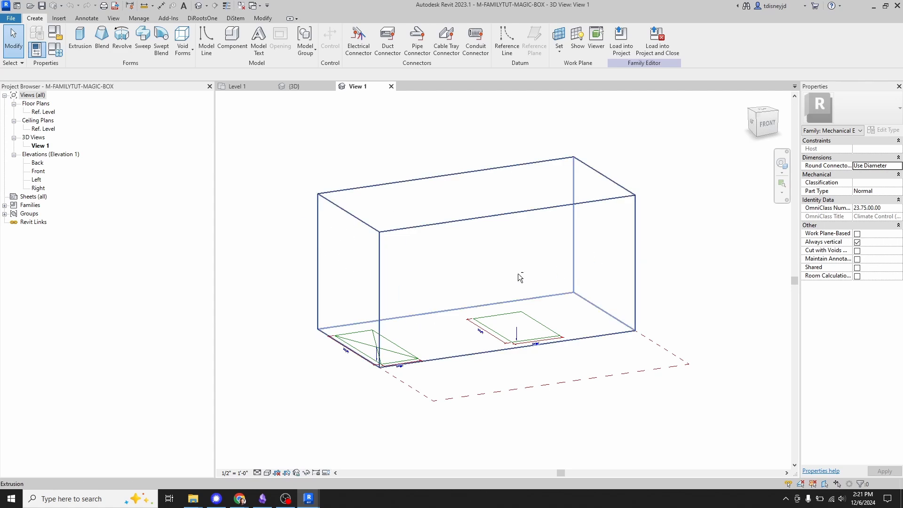
shift+middle_drag(518, 273, 478, 317)
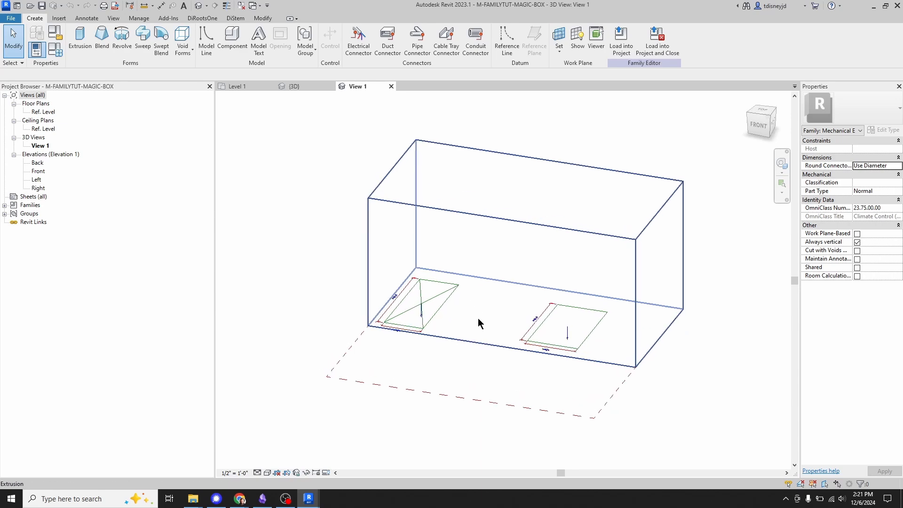
scroll(478, 318, up, 2)
Open the extrusion-round family from the Family Creation Tutorial folder and load it into M-FAMILYTUT-MAGIC-BOX.rfa only, closing its editor.
mouse_move(192, 498)
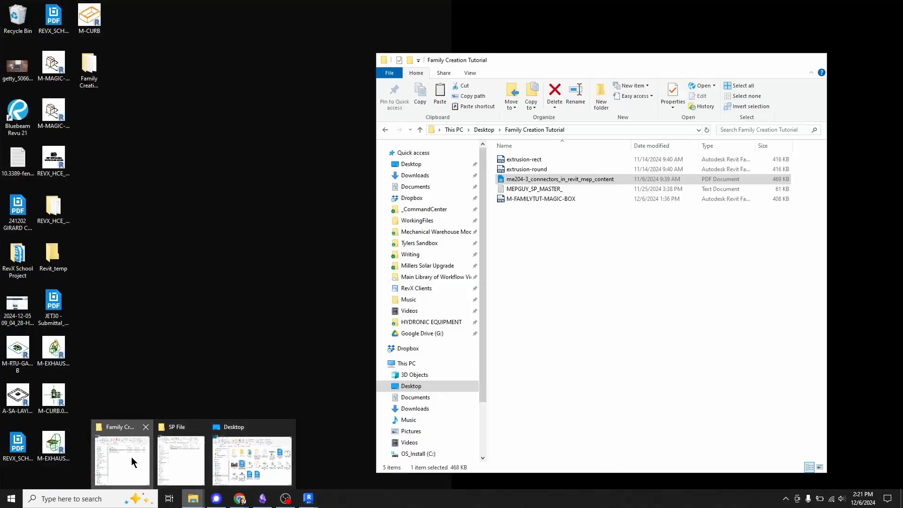
click(131, 461)
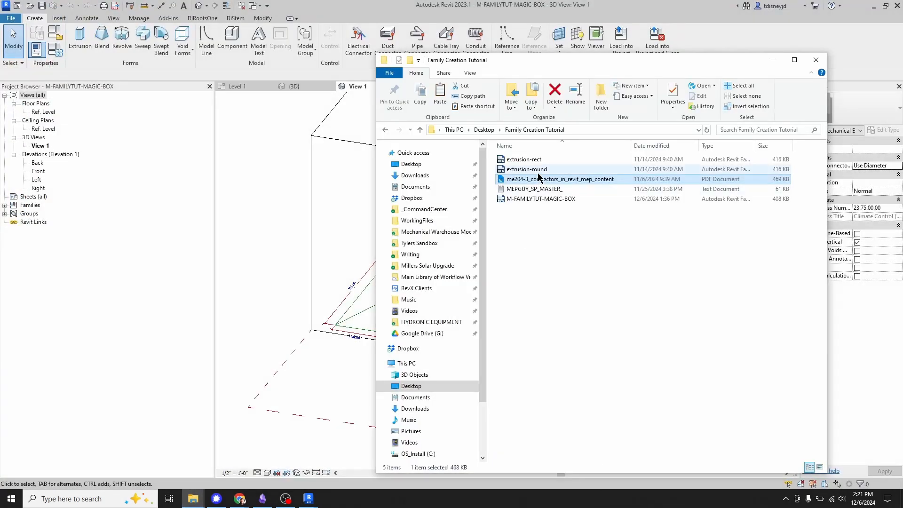
click(524, 170)
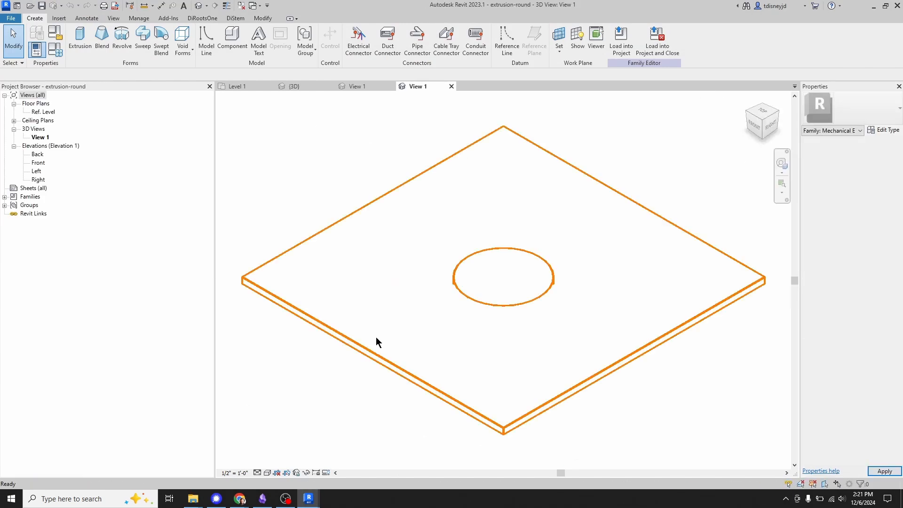
shift+middle_drag(530, 302, 553, 297)
click(656, 40)
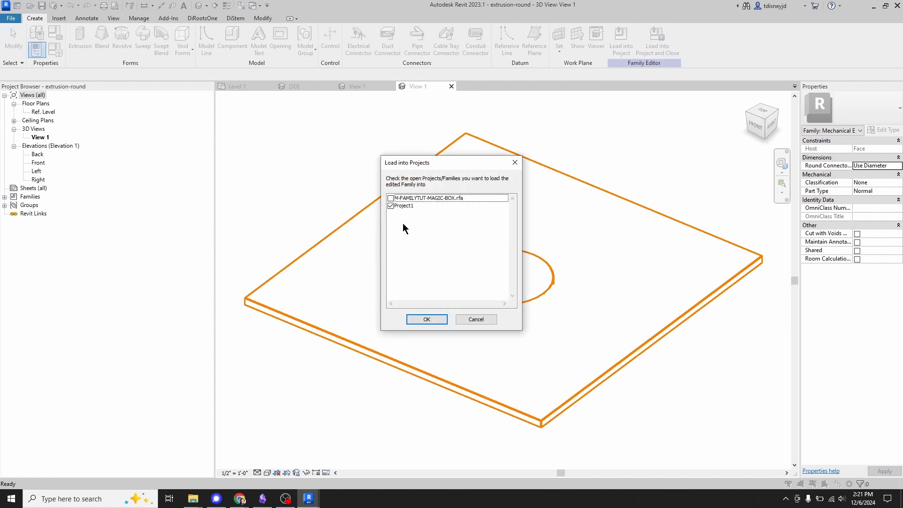
click(390, 199)
click(392, 206)
click(431, 318)
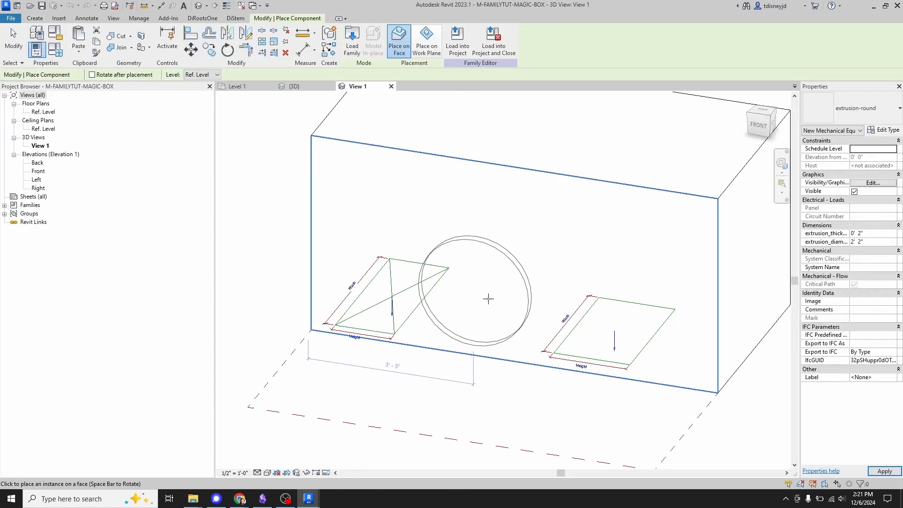
Place one extrusion-round component on the front face of the equipment box and set its extrusion diameter to 1 inch.
click(575, 312)
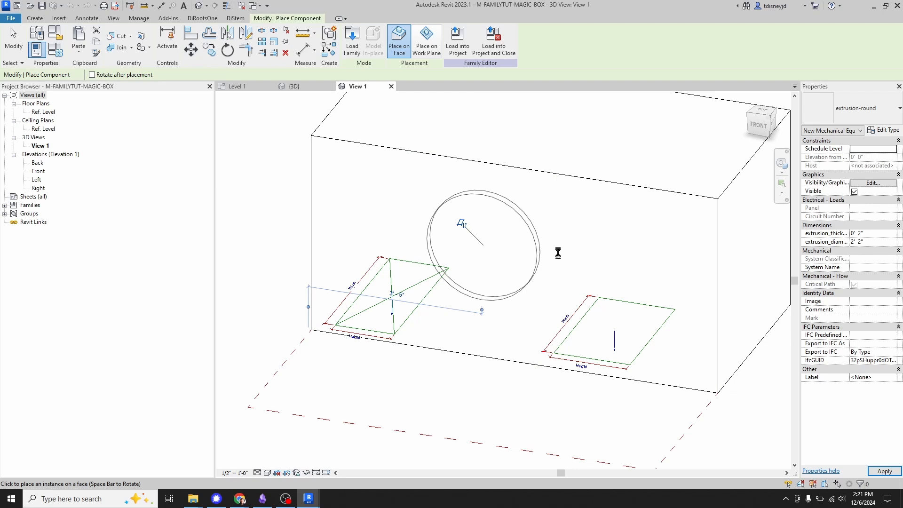
key(Escape)
click(531, 232)
shift+middle_drag(472, 238, 518, 240)
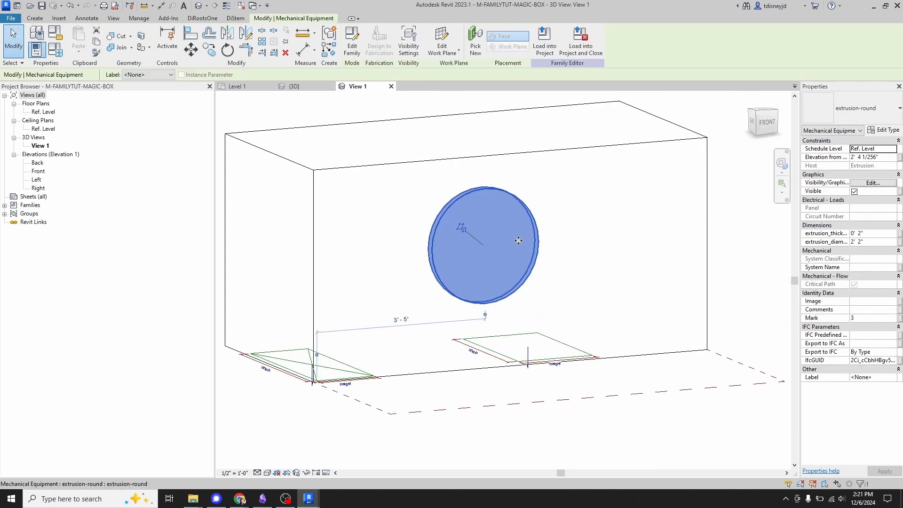
click(884, 242)
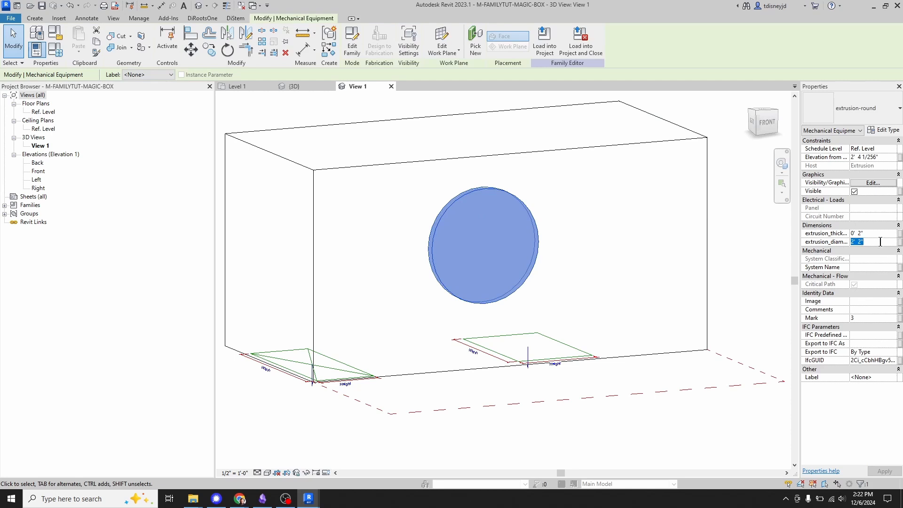
text(1in)
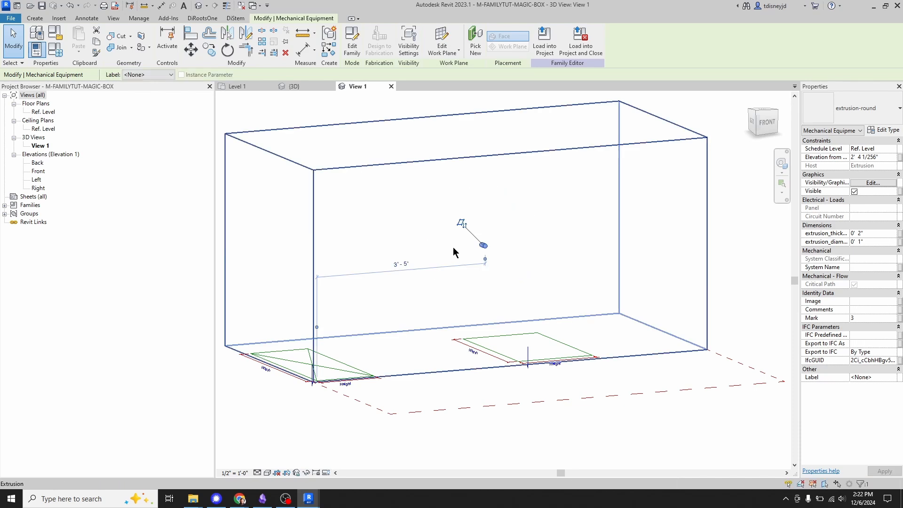
Move the small round extrusion down the front face between the duct connectors, to about 7 inches above the reference level.
shift+middle_drag(580, 263, 467, 273)
drag(484, 246, 480, 337)
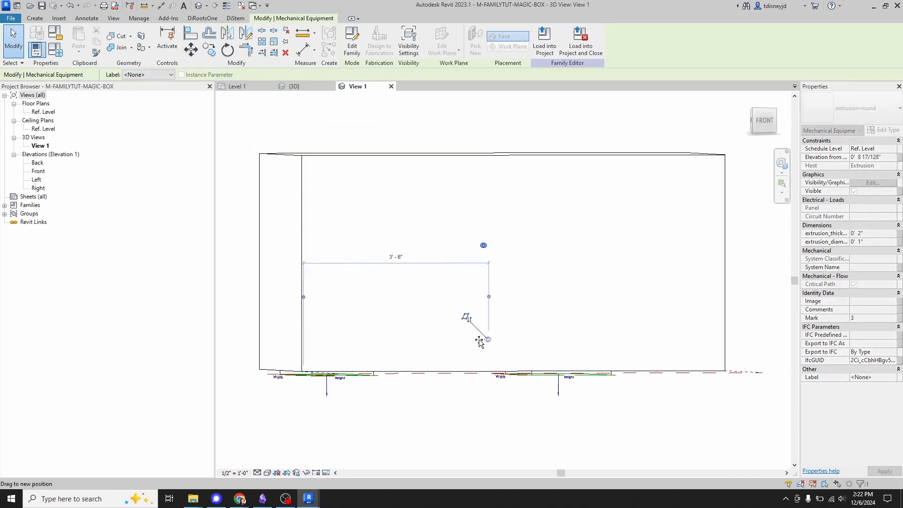
shift+middle_drag(491, 347, 541, 352)
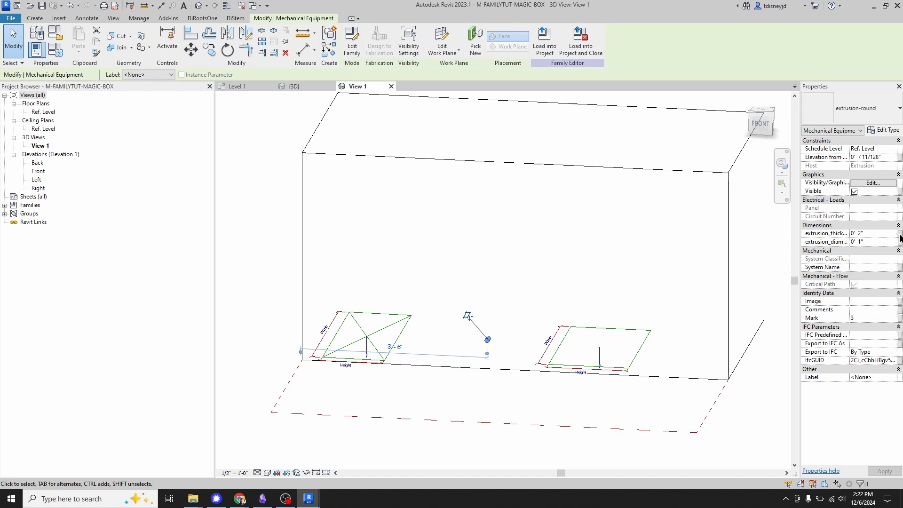
shift+middle_drag(504, 345, 470, 361)
Place a pipe connector on the outer circular face of the small round extrusion.
click(35, 18)
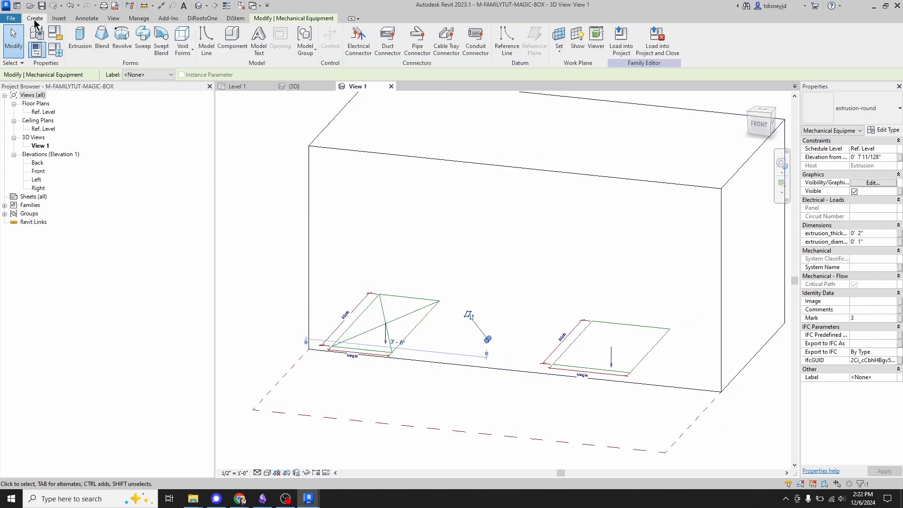
click(417, 42)
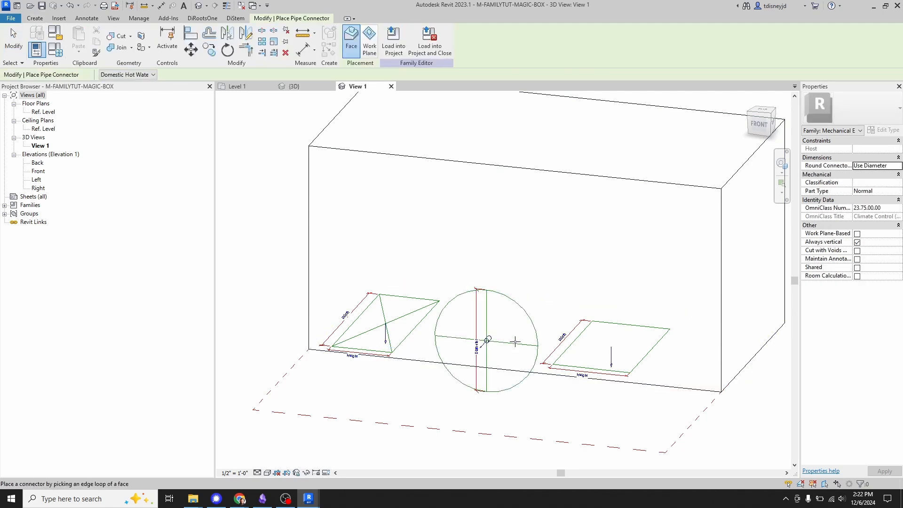
click(487, 339)
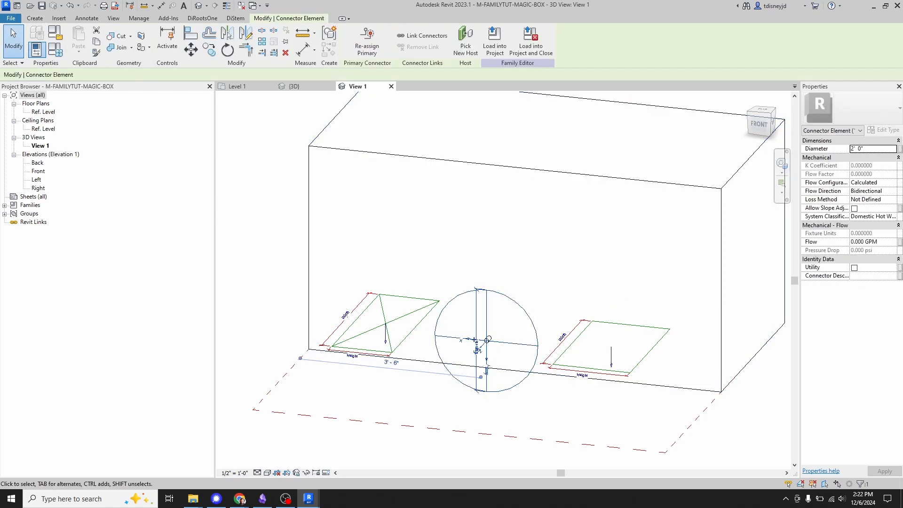
Associate the round extrusion's diameter with a new type-based family parameter named Drain Conn Dia.
click(488, 339)
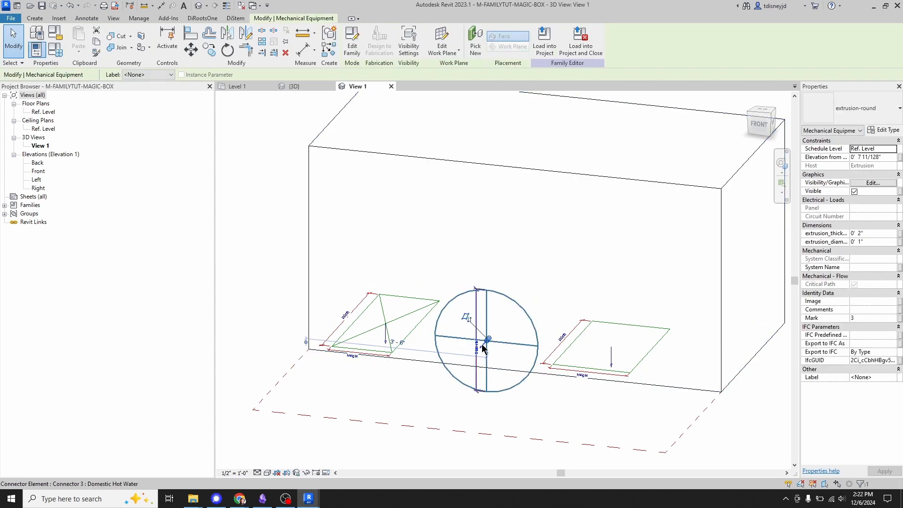
scroll(480, 343, up, 5)
shift+middle_drag(565, 315, 511, 331)
scroll(511, 334, up, 5)
scroll(520, 293, down, 5)
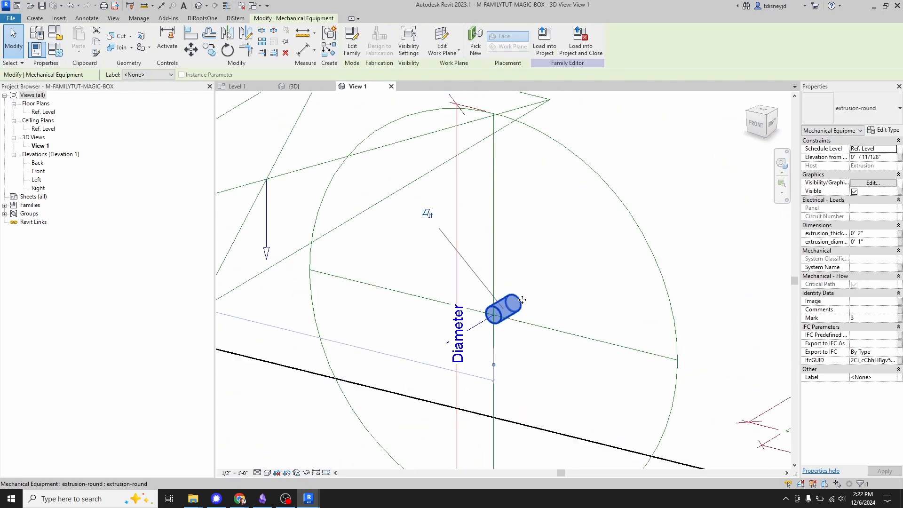
click(899, 242)
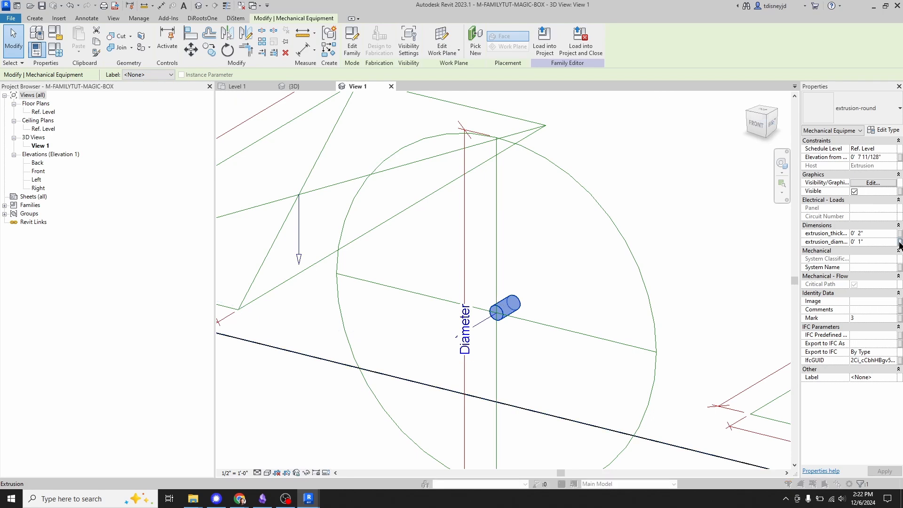
click(382, 306)
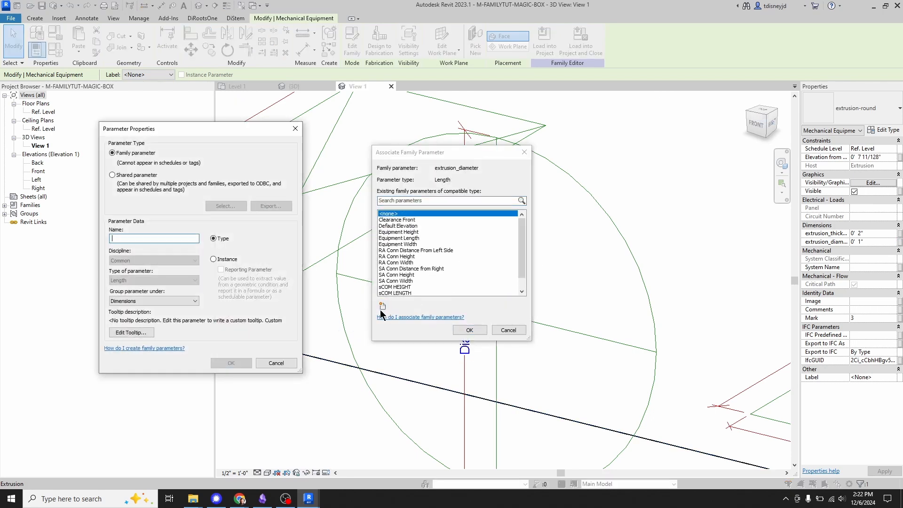
text(rain Conn Dia)
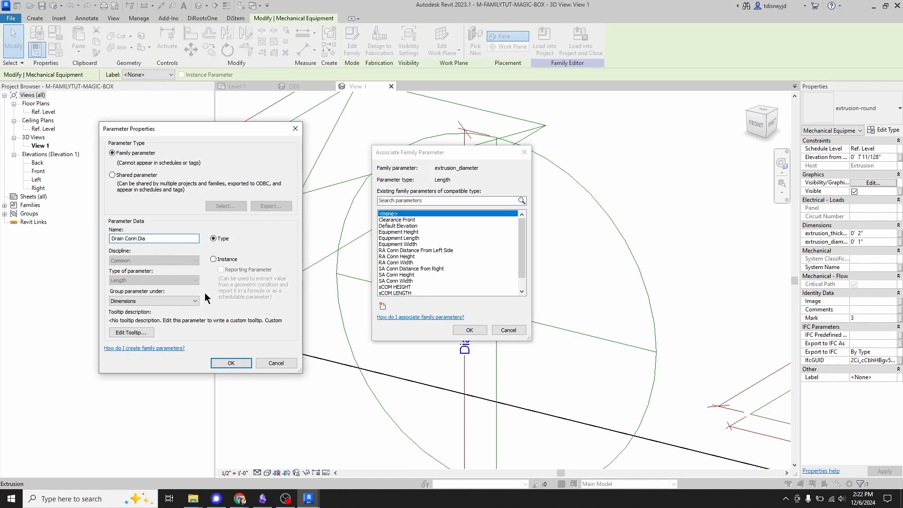
click(231, 364)
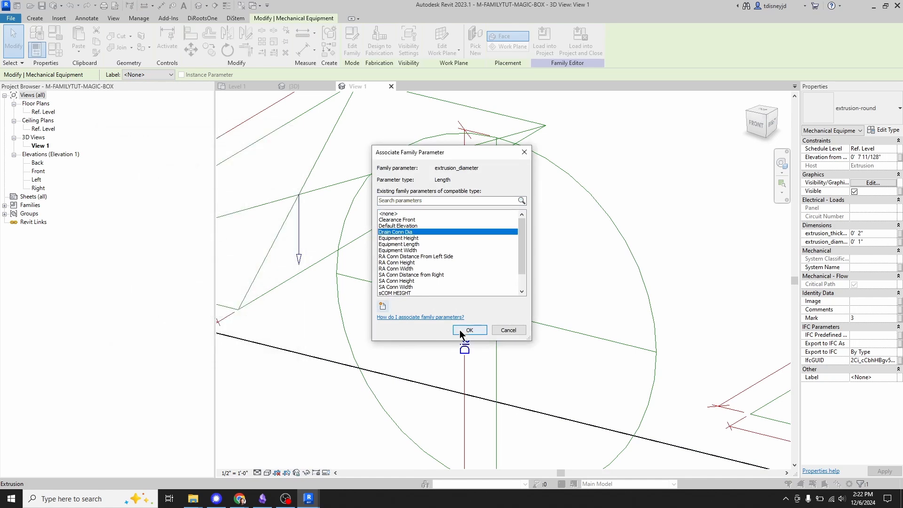
click(469, 331)
Link the pipe connector's diameter to the Drain Conn Dia parameter.
click(657, 353)
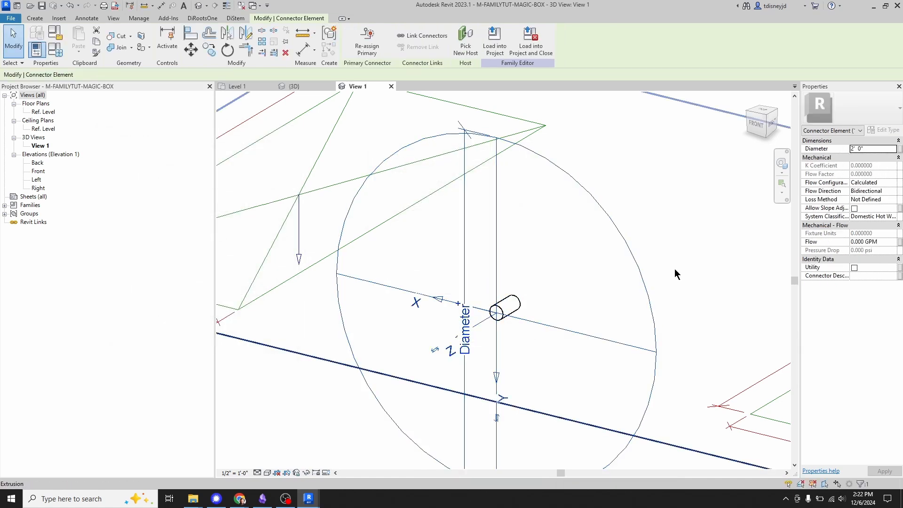
click(900, 149)
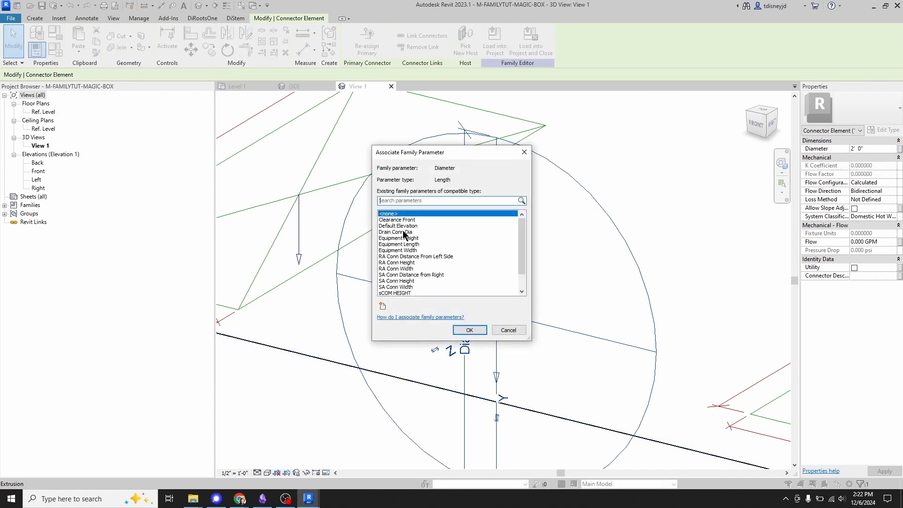
scroll(397, 268, down, 1)
scroll(398, 242, up, 1)
click(398, 232)
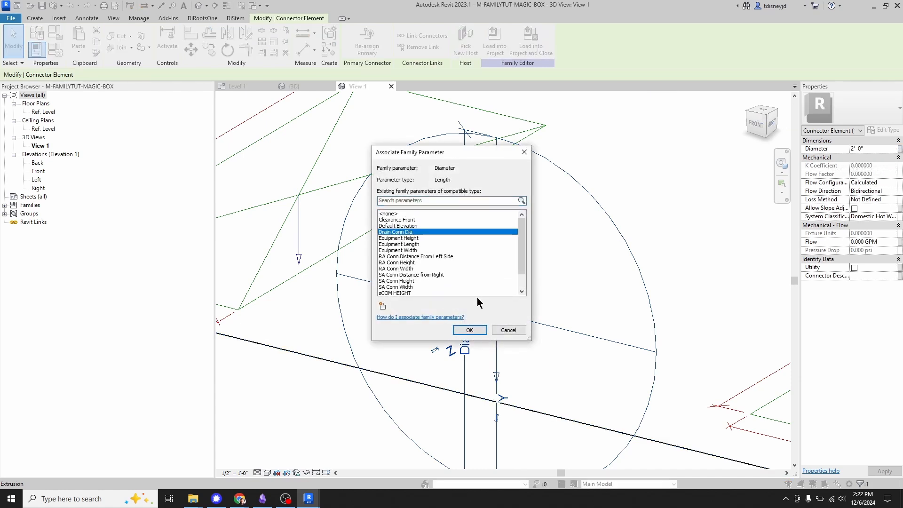
click(469, 330)
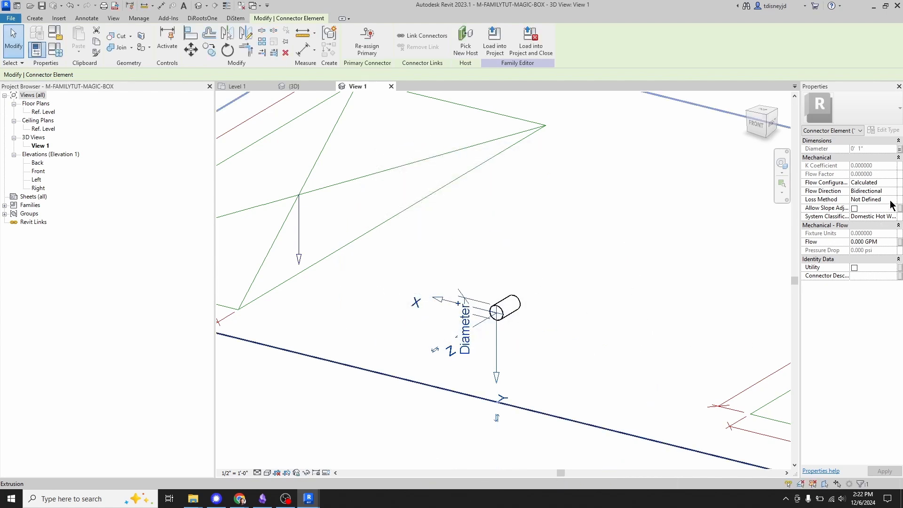
Configure the pipe connector with Preset flow configuration, Out flow direction and Sanitary system classification.
click(892, 183)
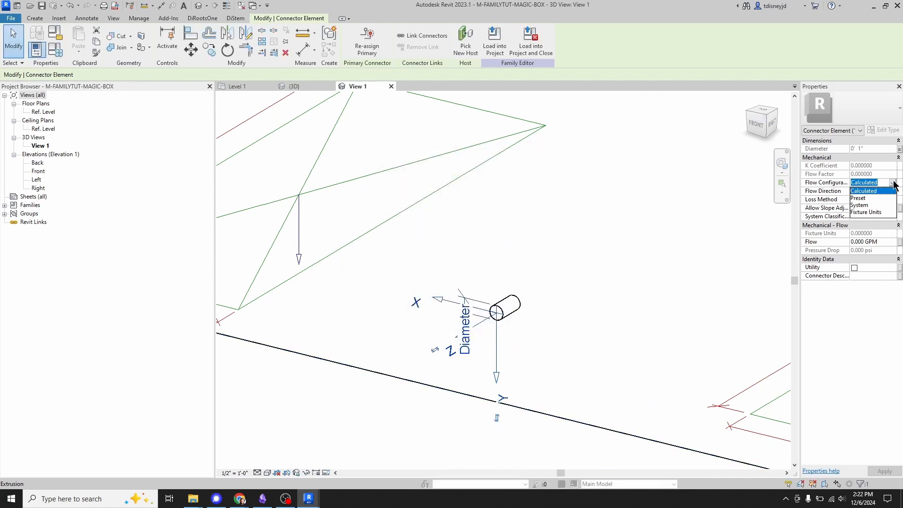
click(866, 198)
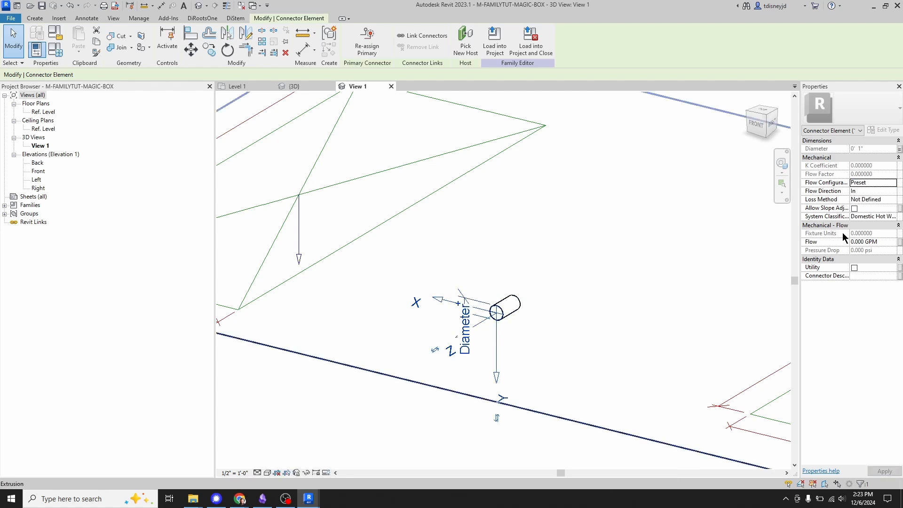
click(892, 191)
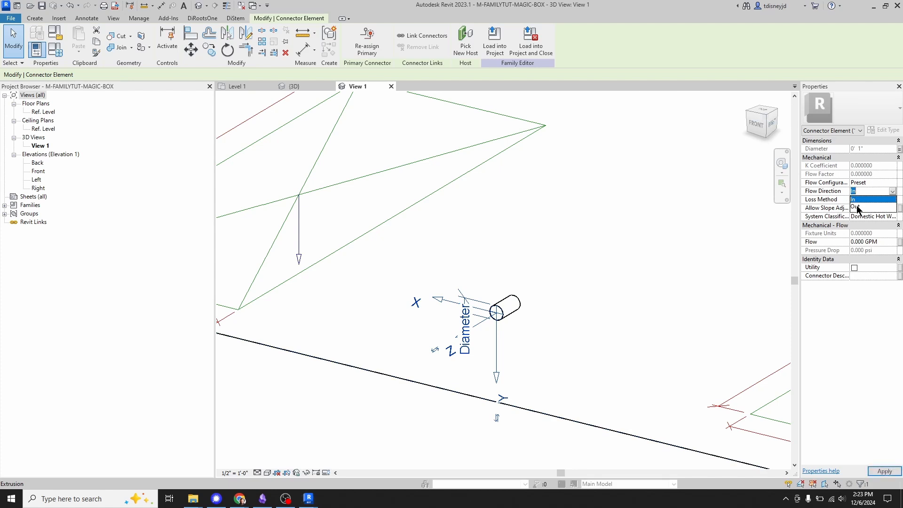
click(857, 207)
click(892, 219)
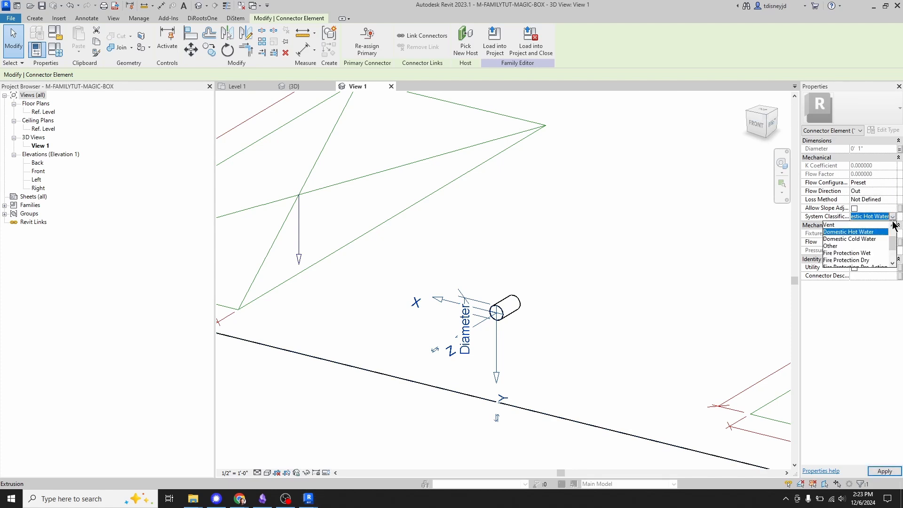
scroll(871, 247, up, 2)
click(849, 245)
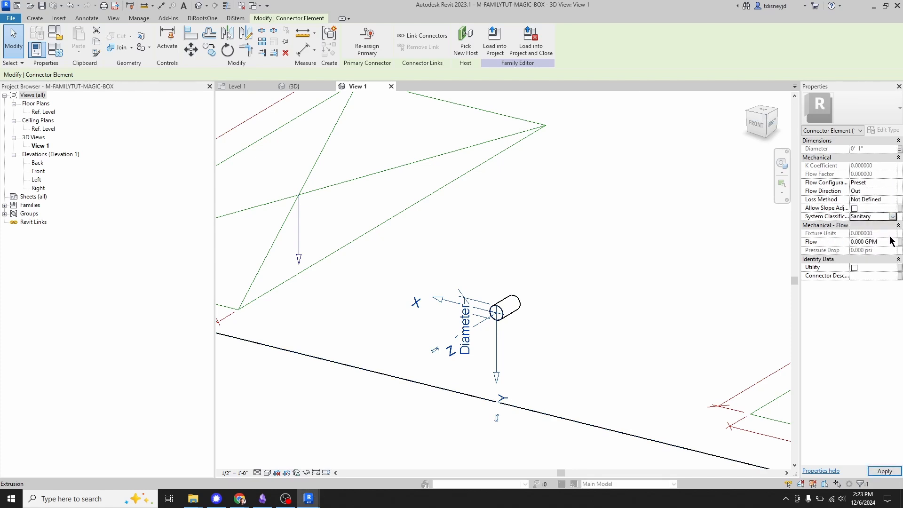
Associate the pipe connector's flow with a new instance-based family parameter named Drain Flow.
click(899, 242)
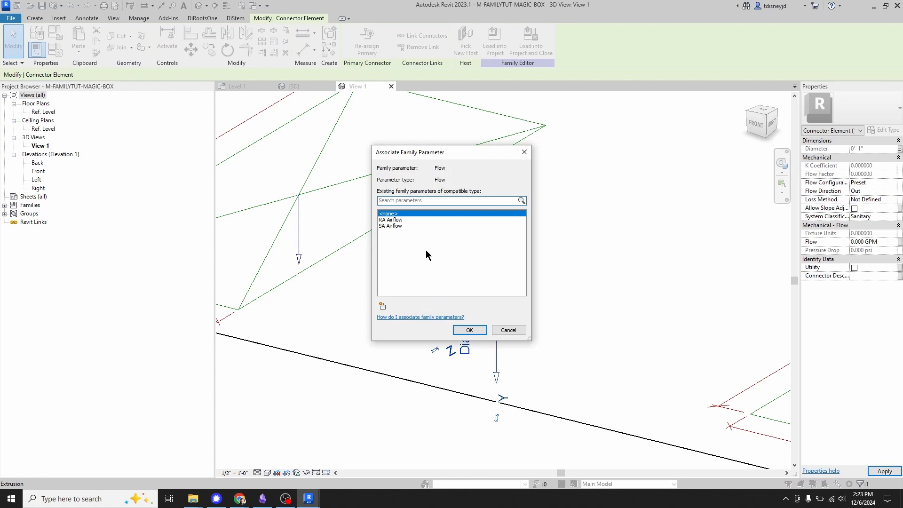
click(382, 306)
text(Drain Flow)
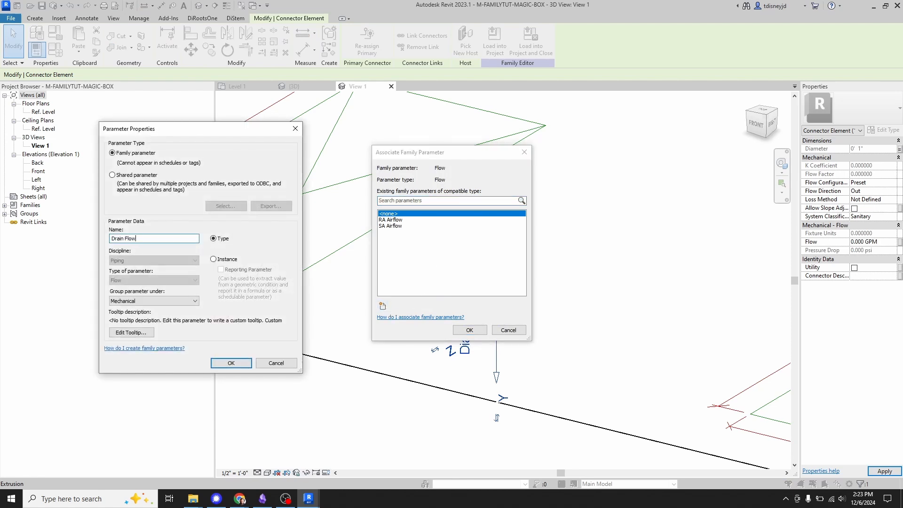
click(214, 259)
click(231, 363)
click(469, 330)
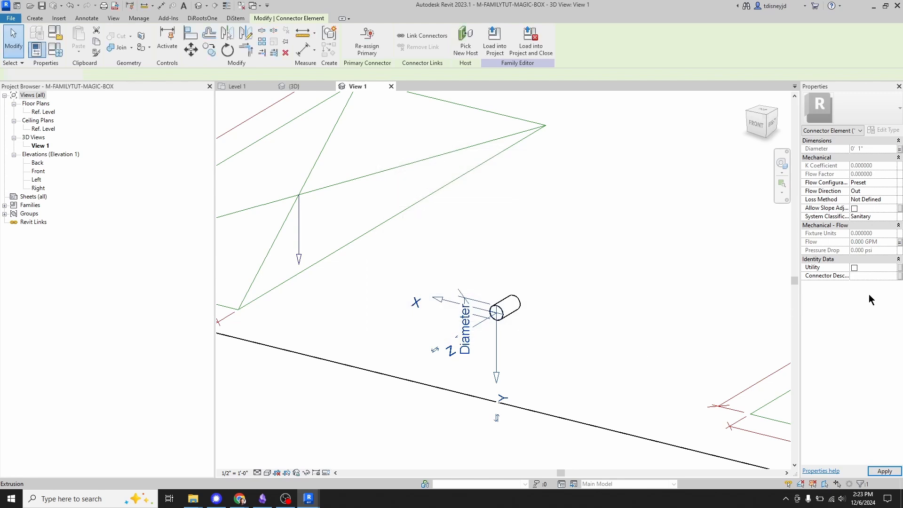
Set the pipe connector's description to "Drain COnn" and deselect the connector.
click(870, 276)
text(Drain COn)
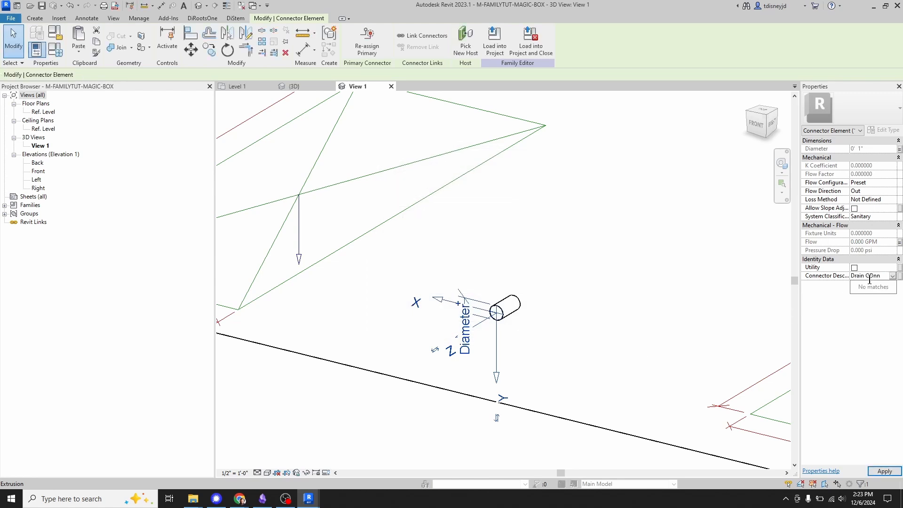
text(n)
click(497, 292)
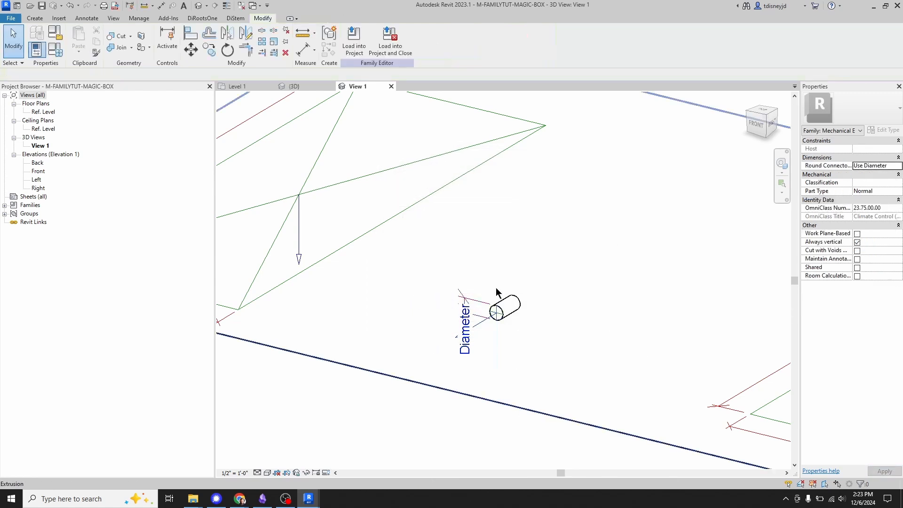
Examine the equipment box with its two duct connectors, drain connector and dashed clearance outline from several sides.
scroll(497, 292, down, 5)
shift+middle_drag(498, 282, 464, 289)
shift+middle_drag(542, 116, 517, 267)
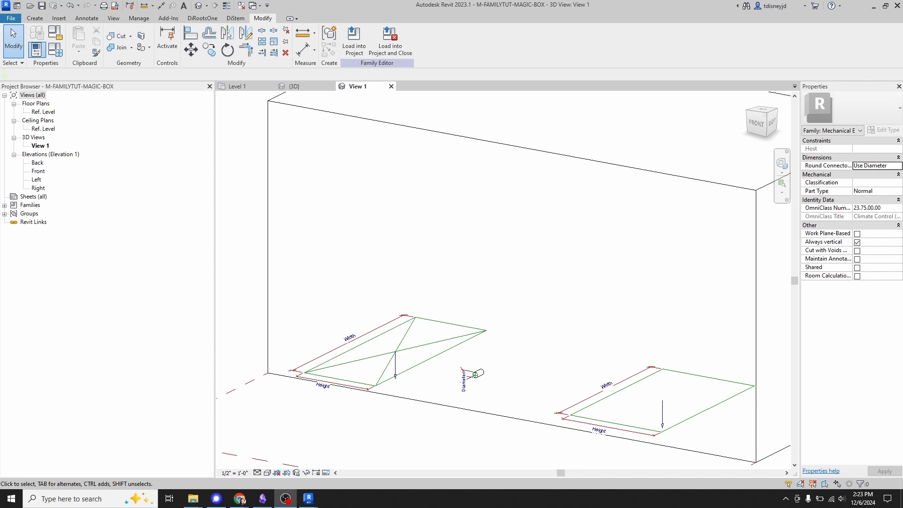
scroll(410, 264, down, 5)
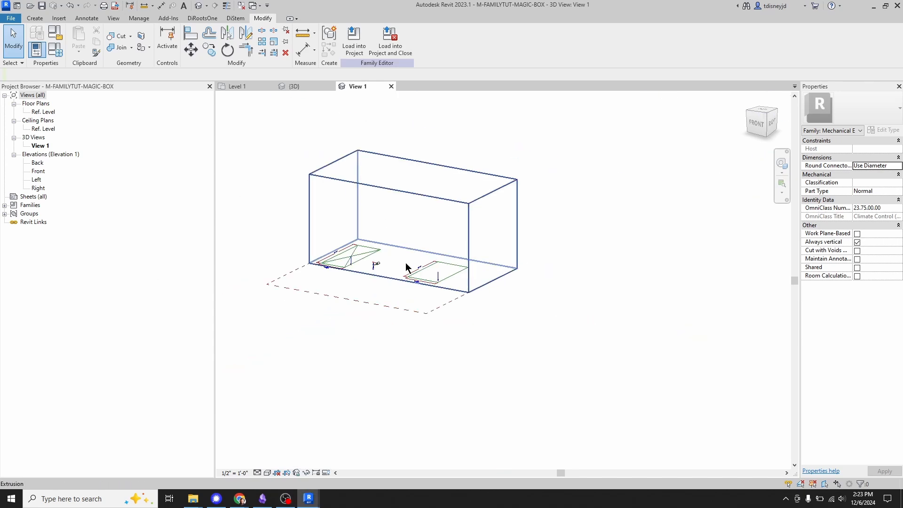
shift+middle_drag(409, 264, 550, 249)
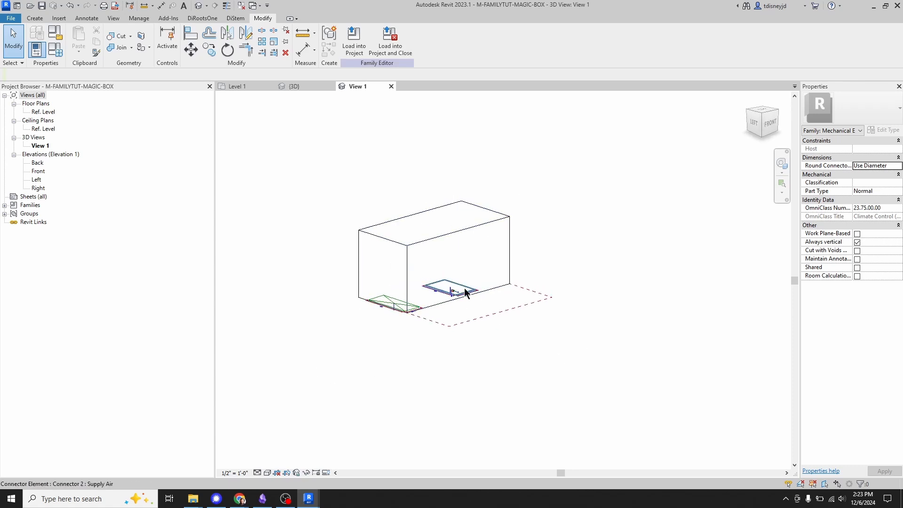
scroll(475, 286, up, 3)
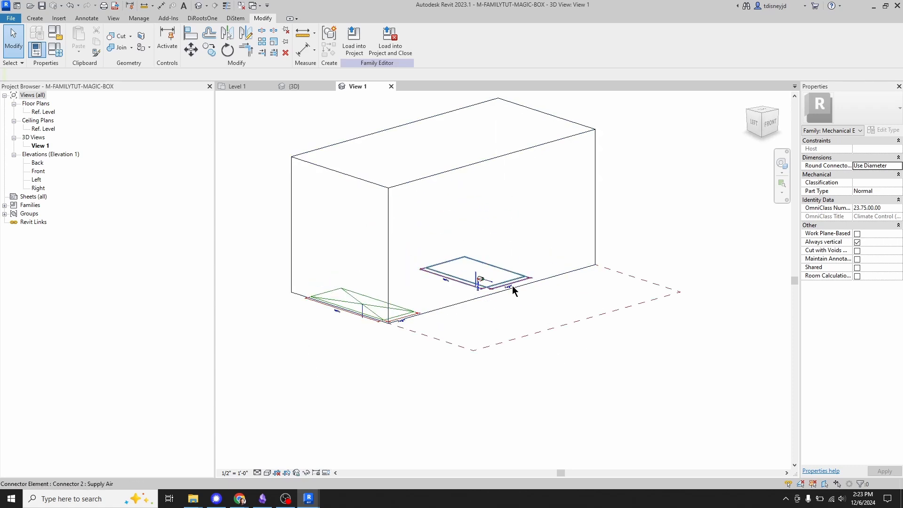
shift+middle_drag(581, 312, 473, 353)
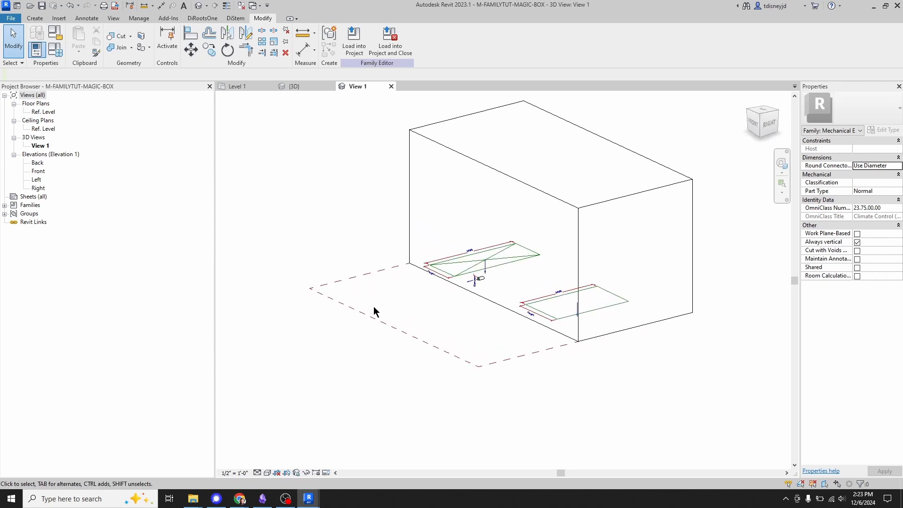
shift+middle_drag(329, 234, 308, 264)
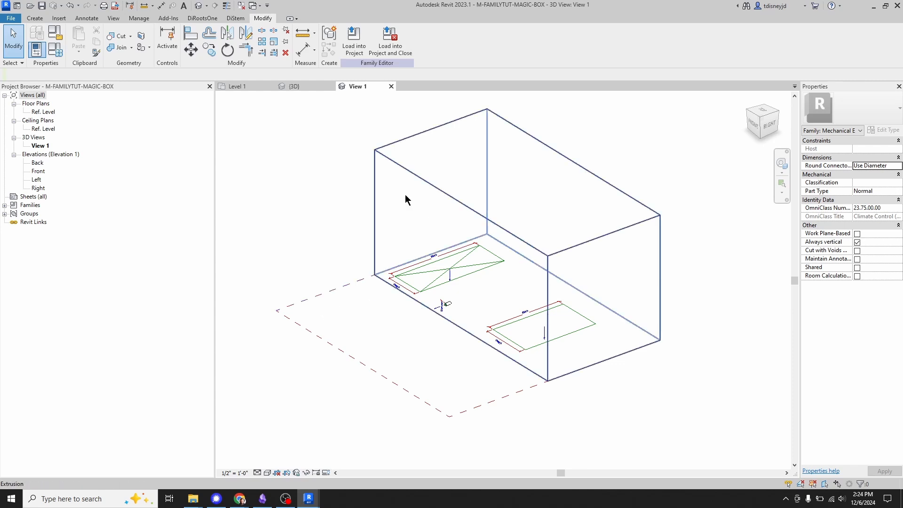
scroll(337, 261, down, 4)
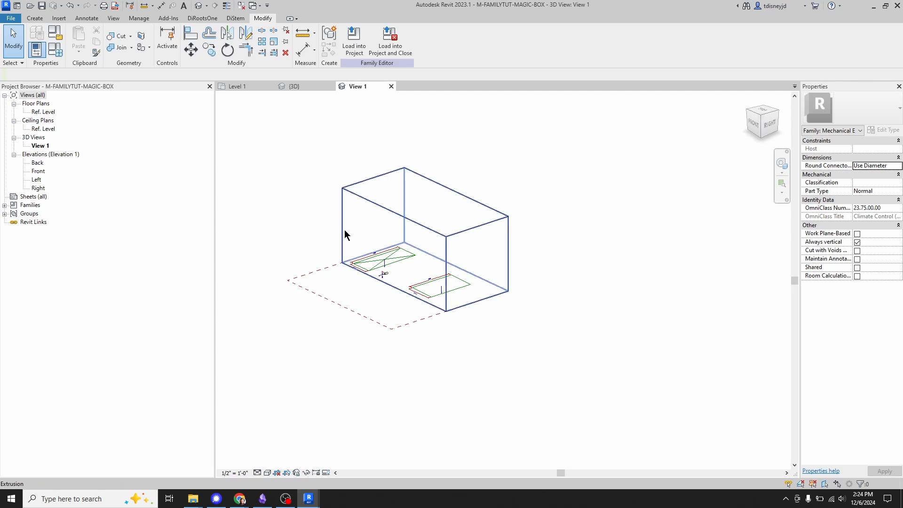
shift+middle_drag(338, 257, 542, 281)
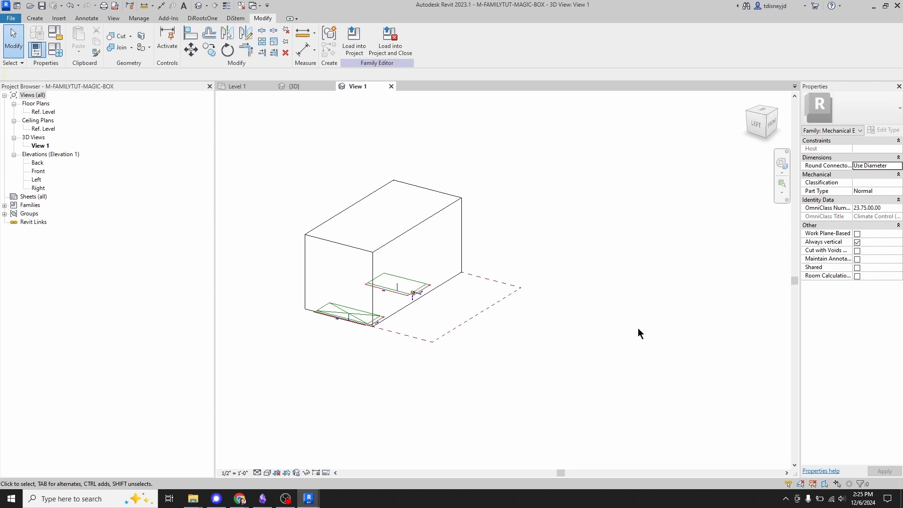
middle_drag(602, 310, 685, 344)
scroll(668, 321, up, 5)
scroll(628, 312, down, 2)
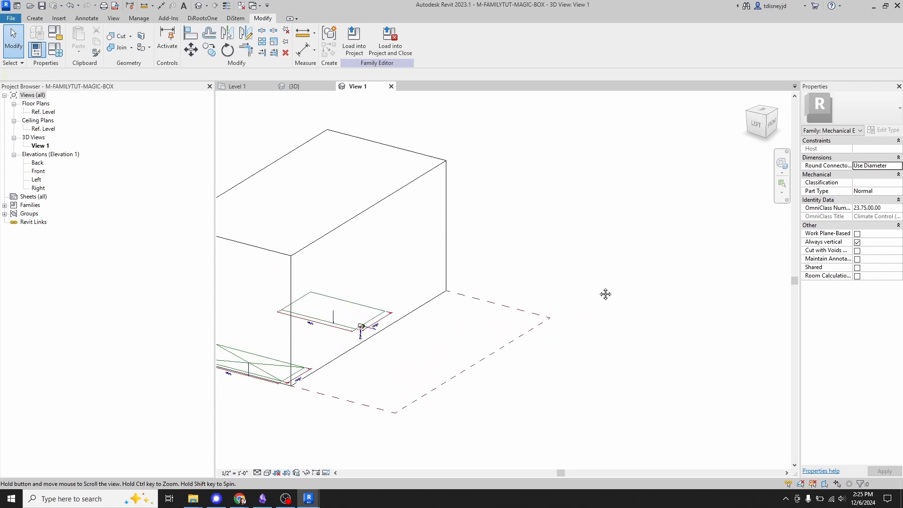
middle_drag(604, 295, 675, 298)
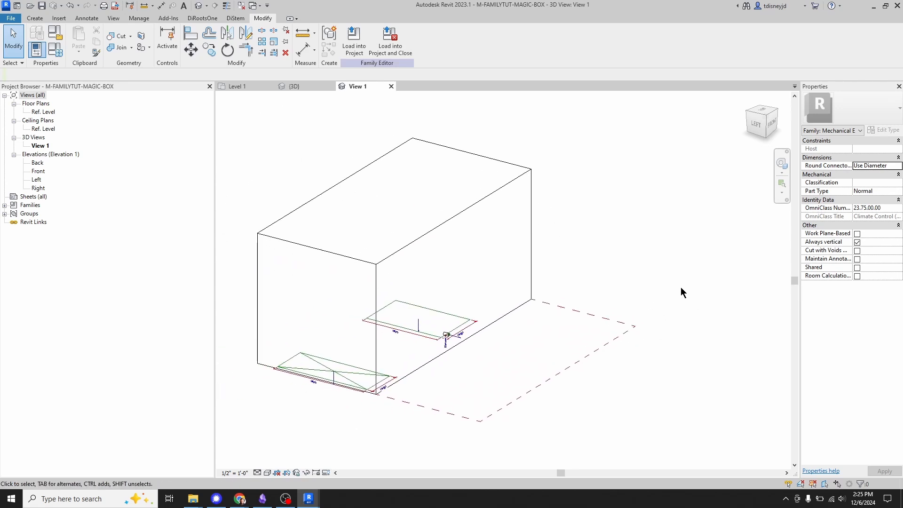